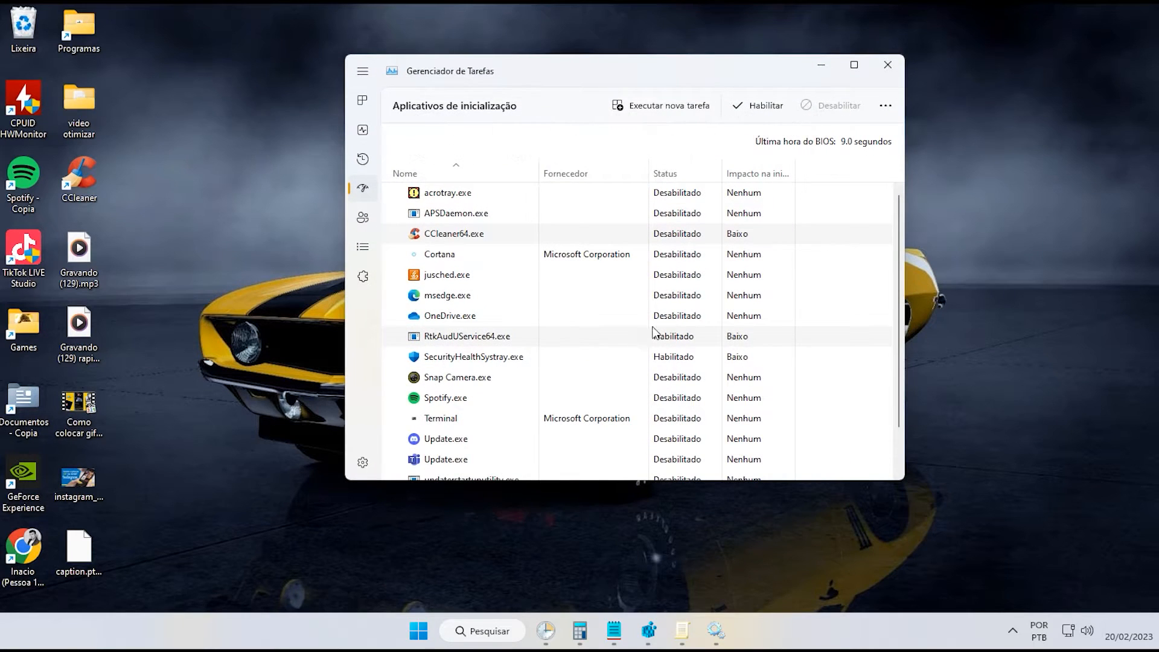
Look through the startup apps list and enable CCleaner64.exe at startup.
left_click_drag(903, 253, 902, 302)
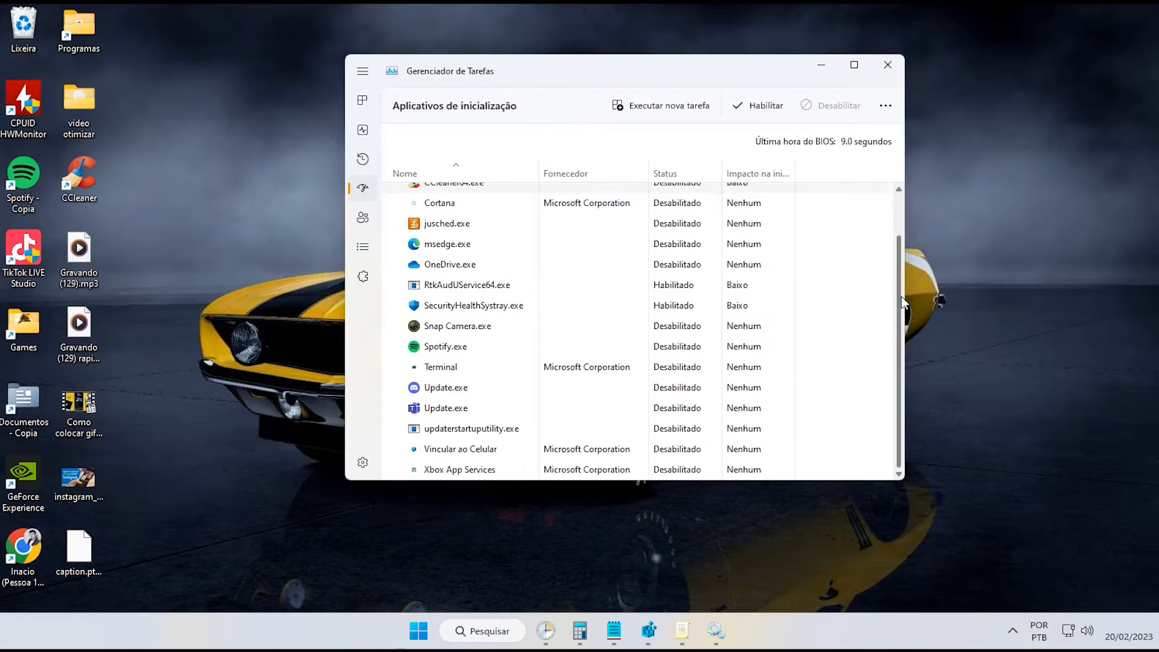
scroll(903, 290, "up", 2)
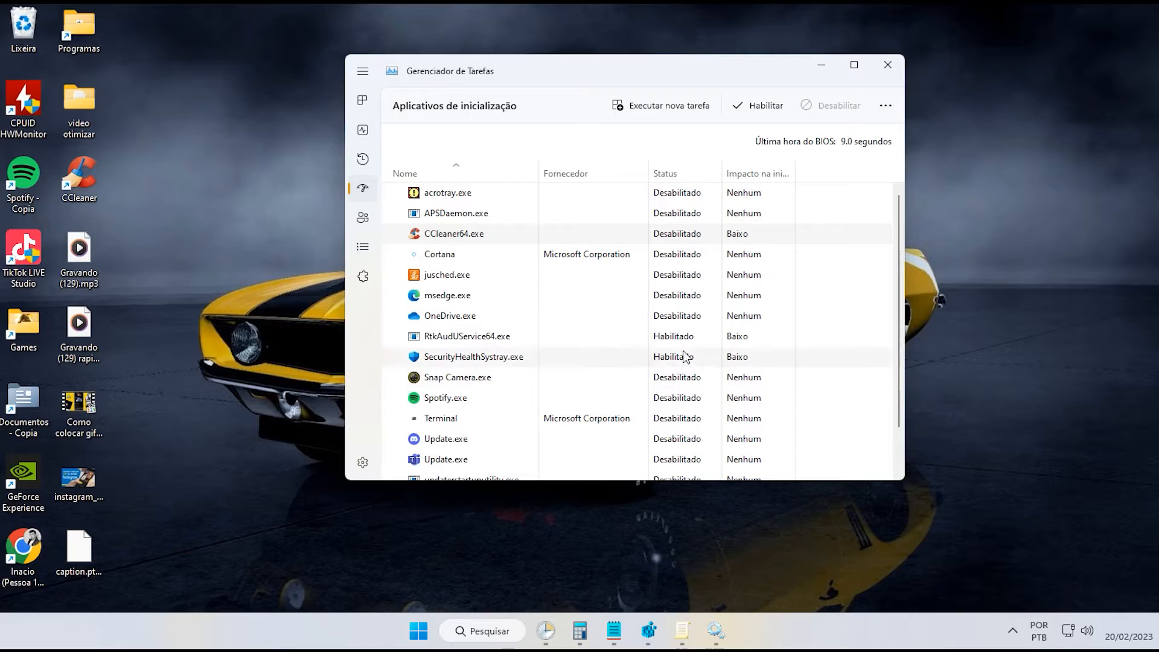
right_click(677, 235)
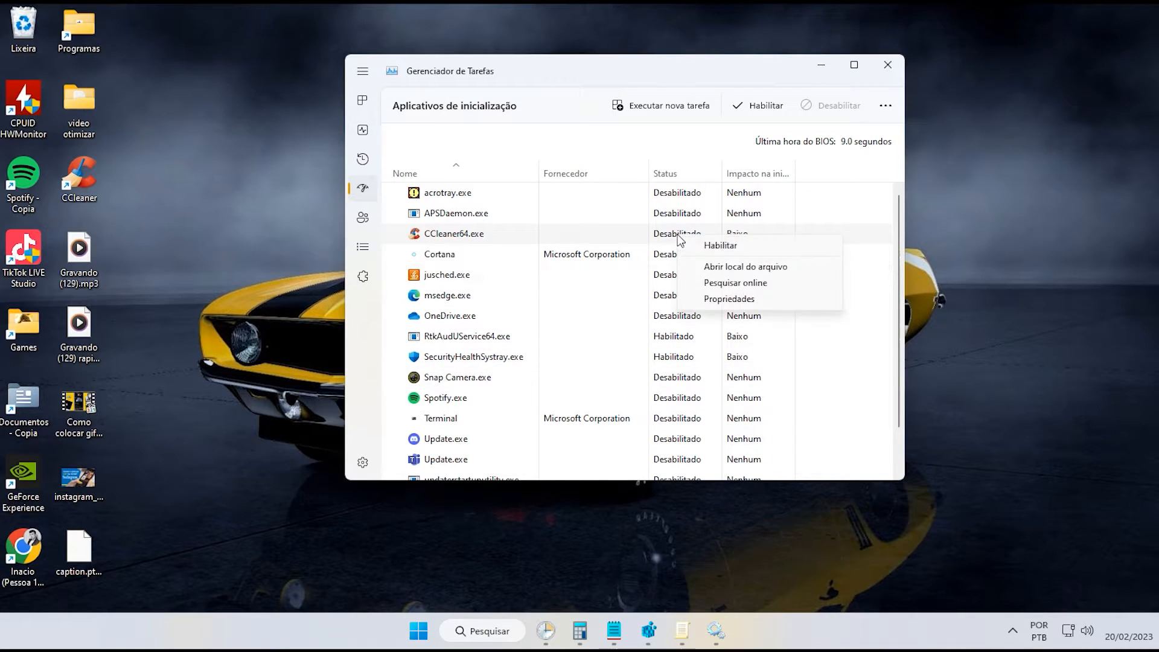
left_click(726, 245)
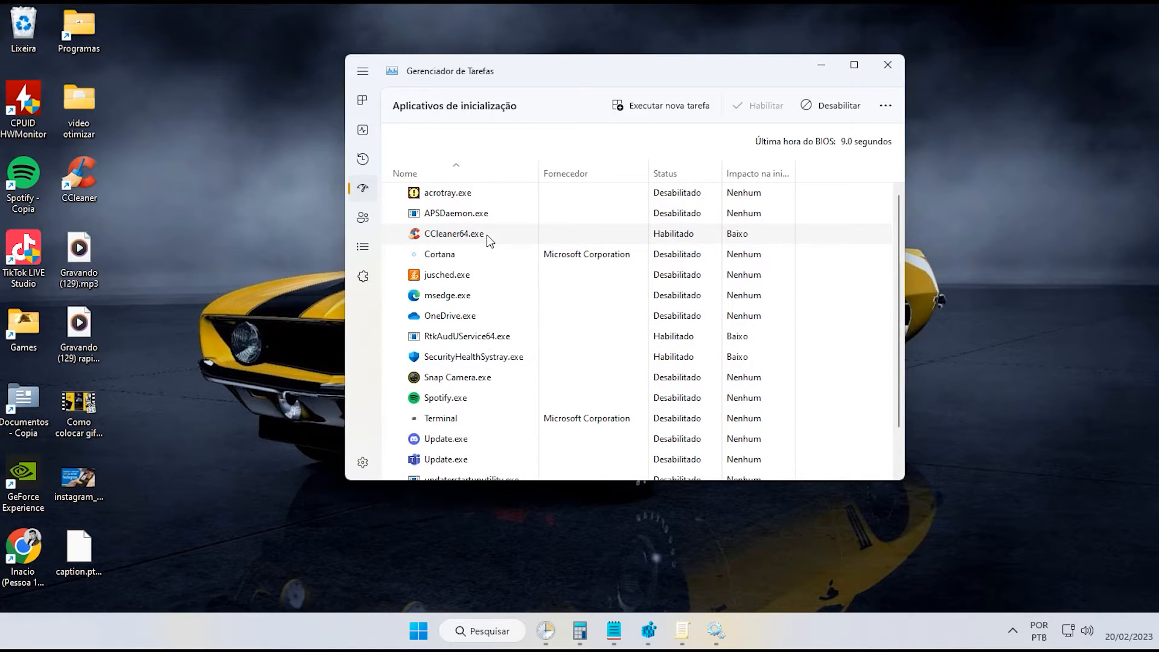
Disable CCleaner64.exe in the startup apps and check the remaining entries of the list.
right_click(693, 239)
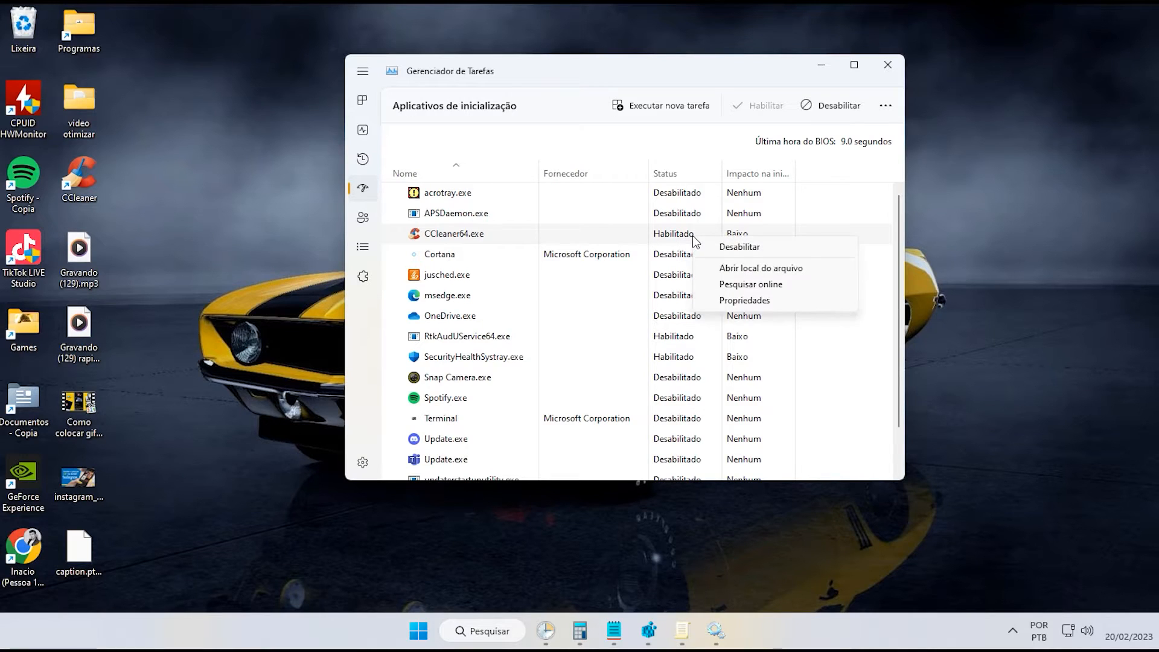
left_click(753, 250)
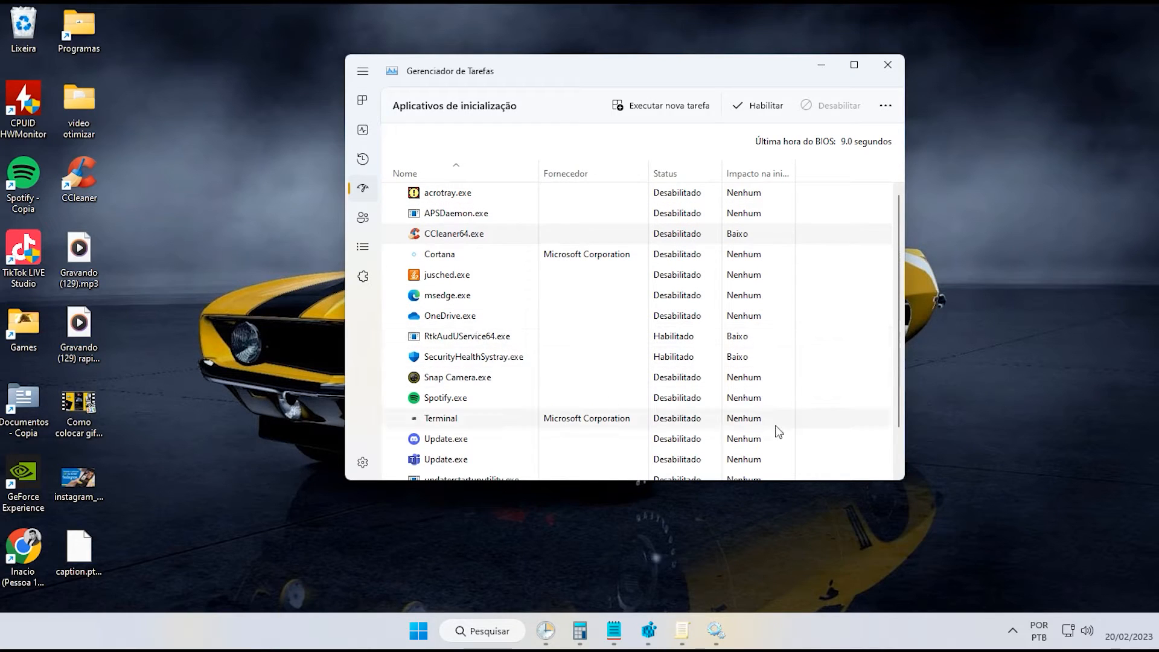
scroll(896, 355, "down", 1)
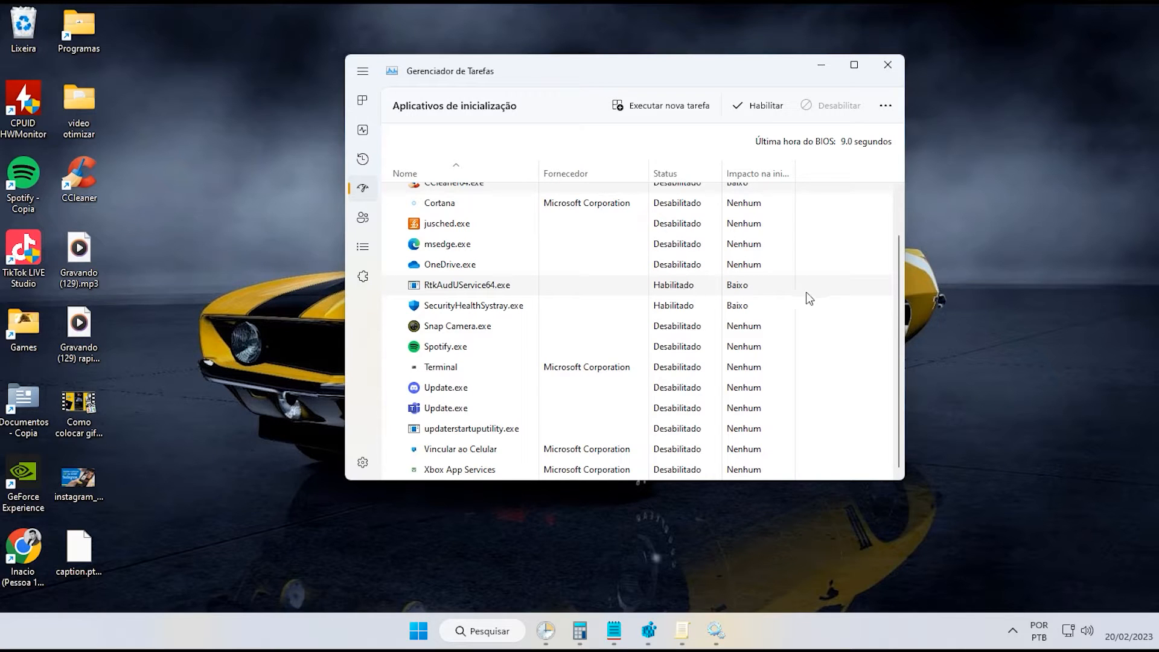
left_click_drag(899, 338, 918, 374)
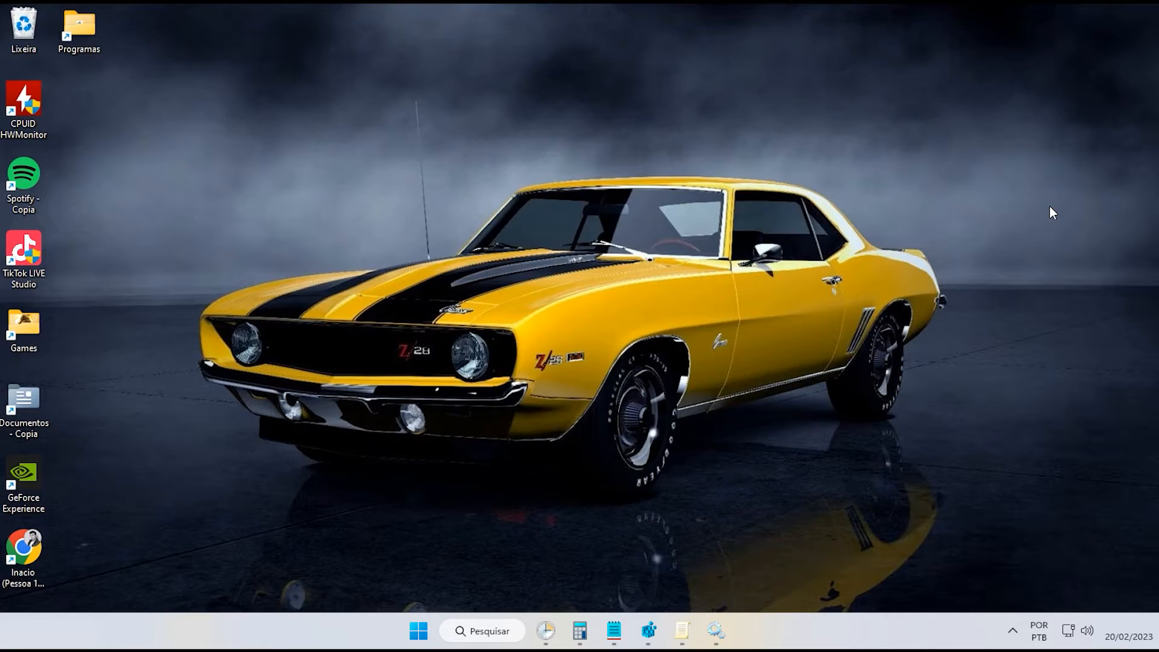
Switch to the Microsoft Store and open its settings page (Configurações).
left_click(483, 632)
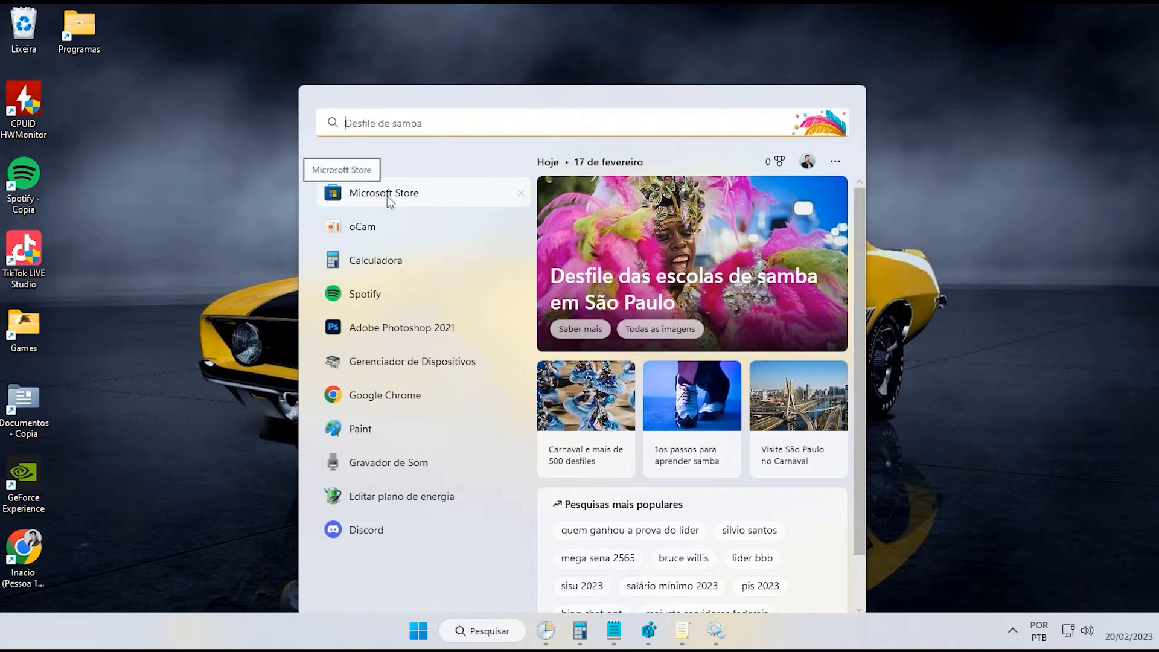
left_click(427, 198)
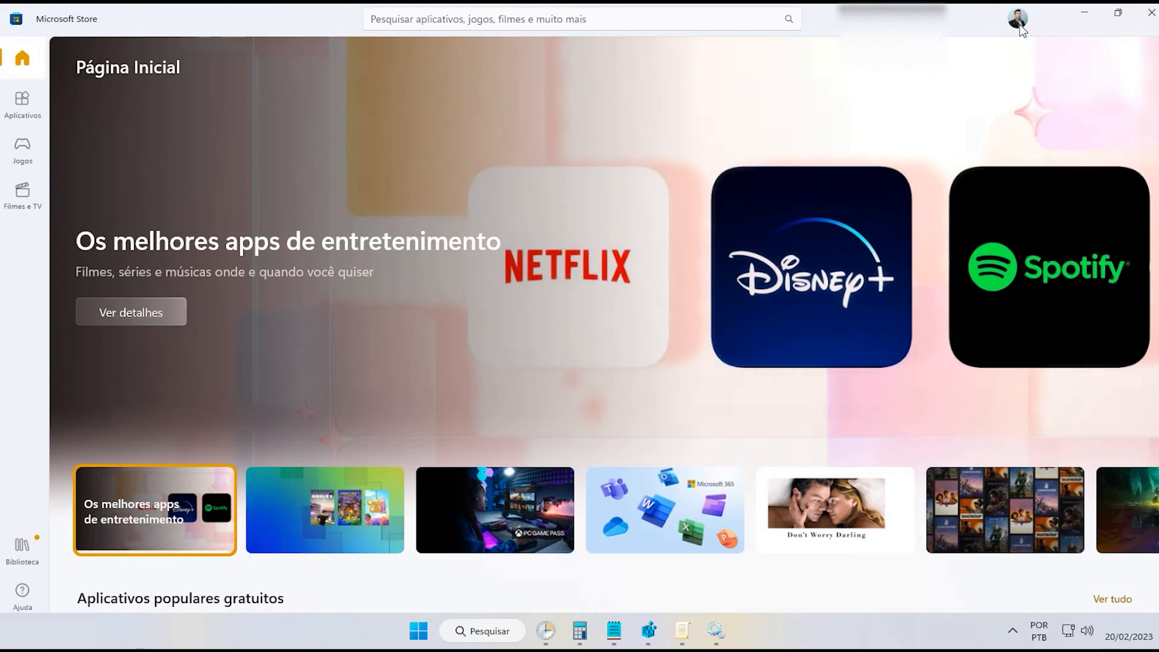
left_click(1020, 23)
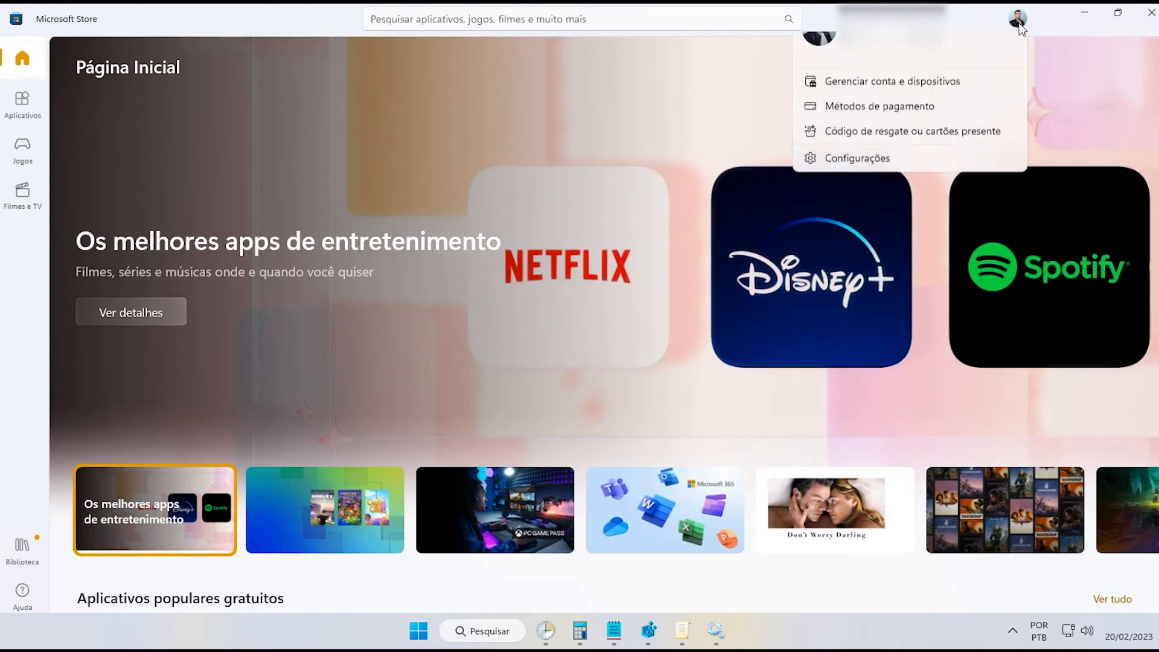
left_click(862, 188)
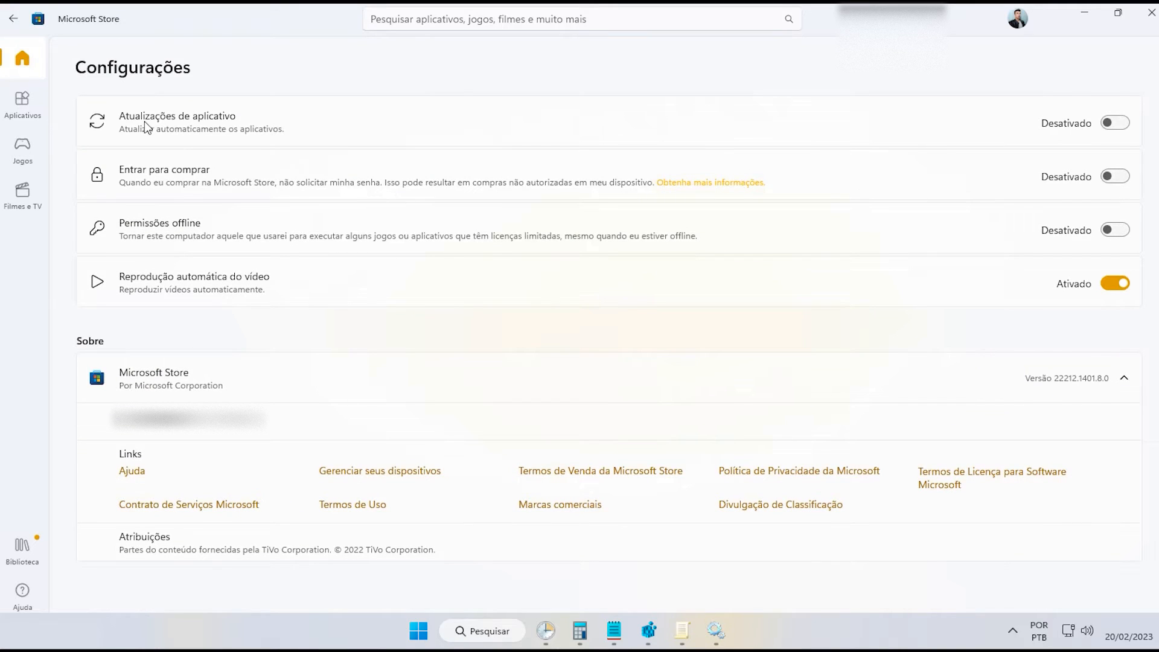
Set automatic app updates and automatic video playback to off (Desativado) in the Store settings.
left_click(1117, 125)
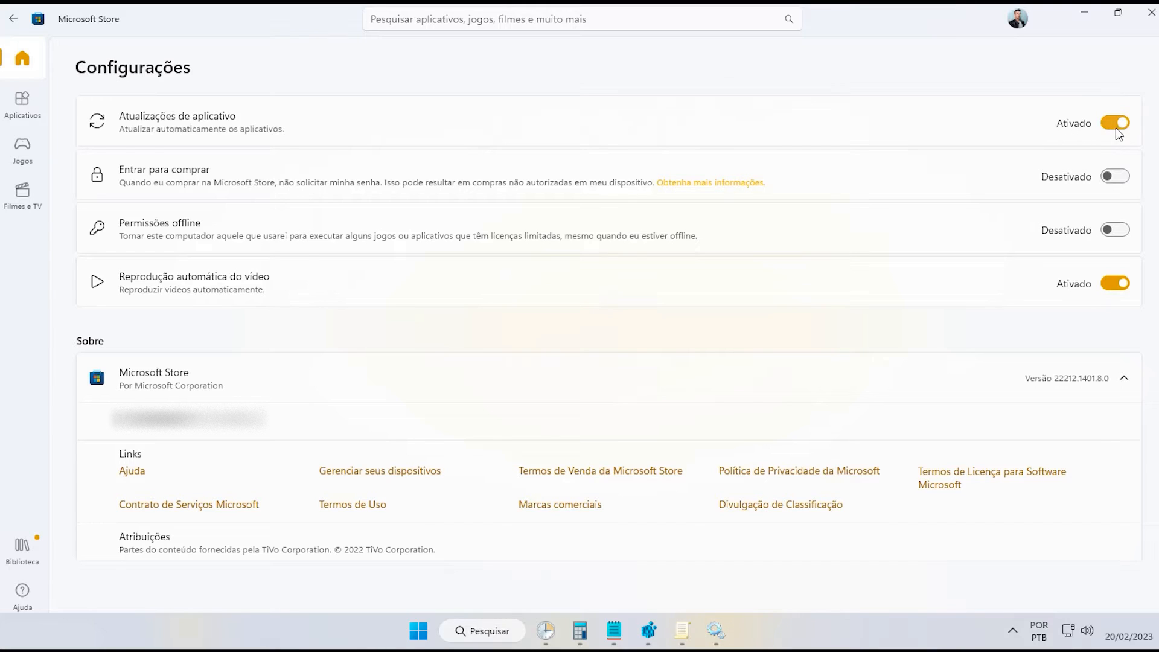
left_click(1100, 126)
left_click(22, 549)
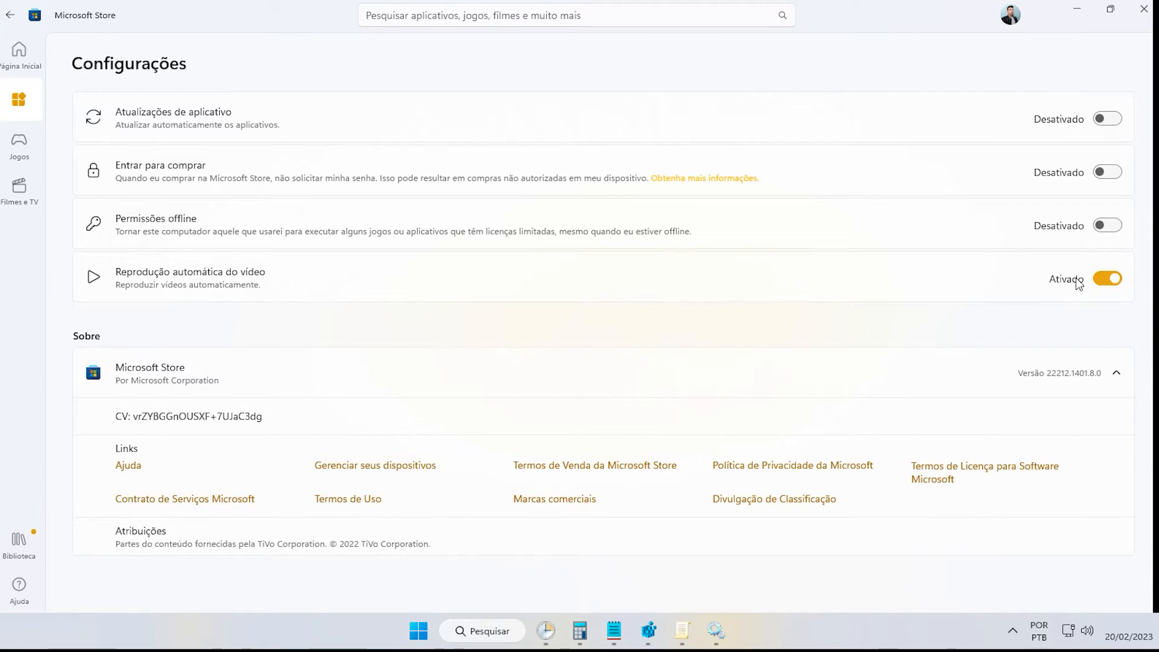
left_click(1113, 284)
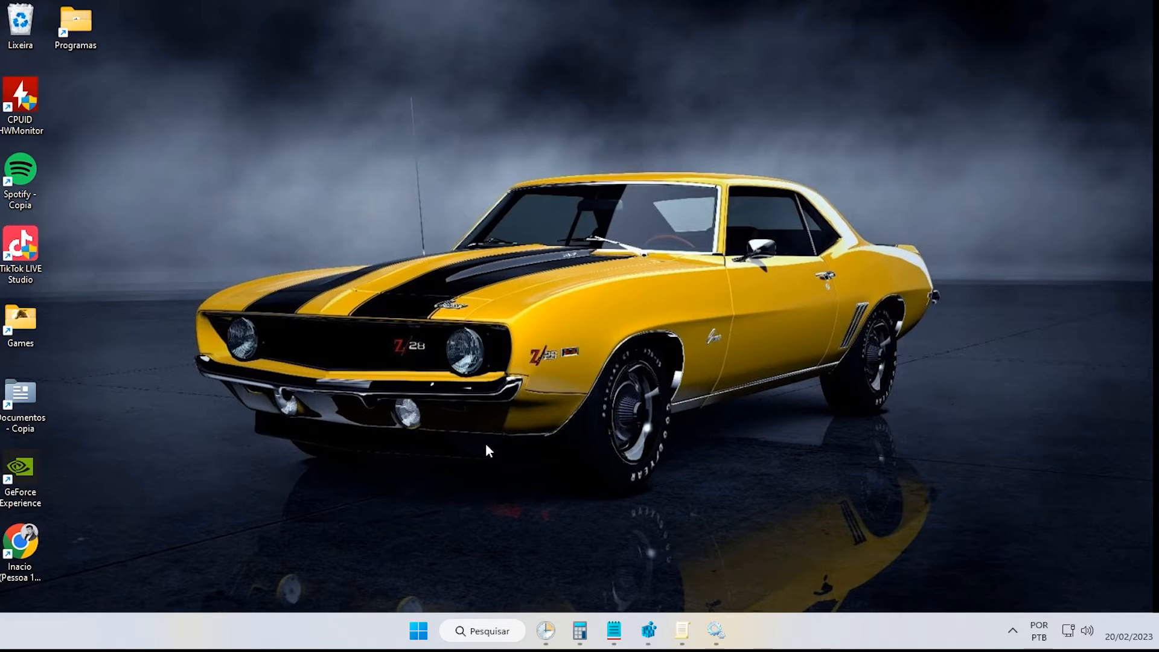
Open the Windows Search settings (Configurações de pesquisa) in the Settings app.
key("super+s")
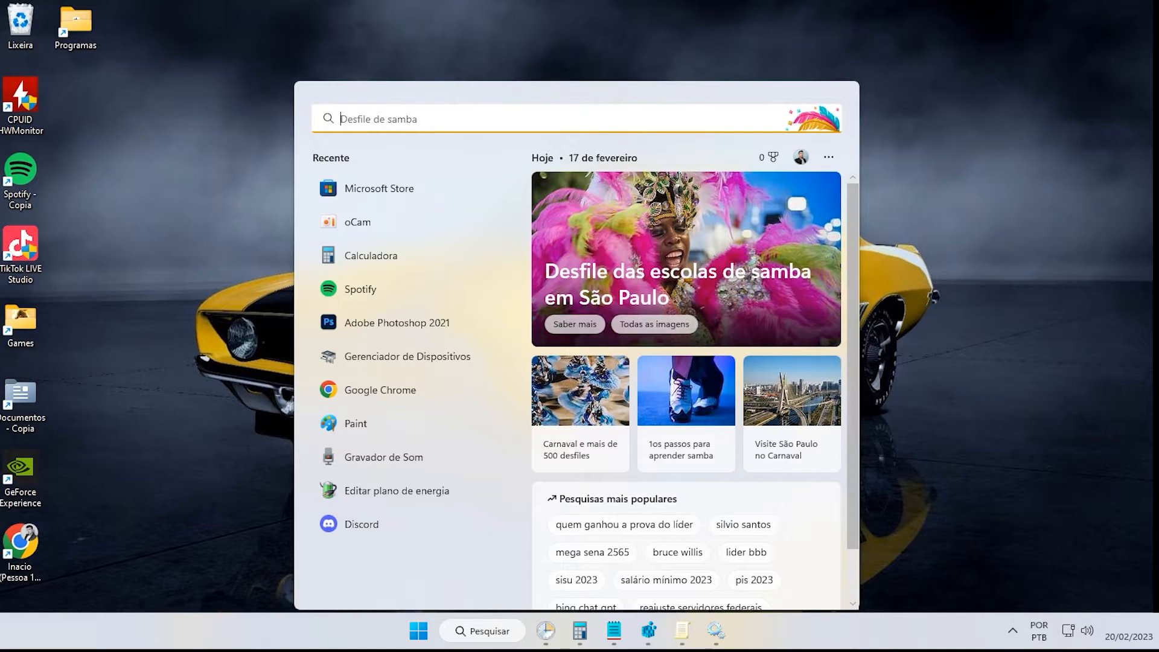
key("super+s")
key("super+s")
left_click(832, 160)
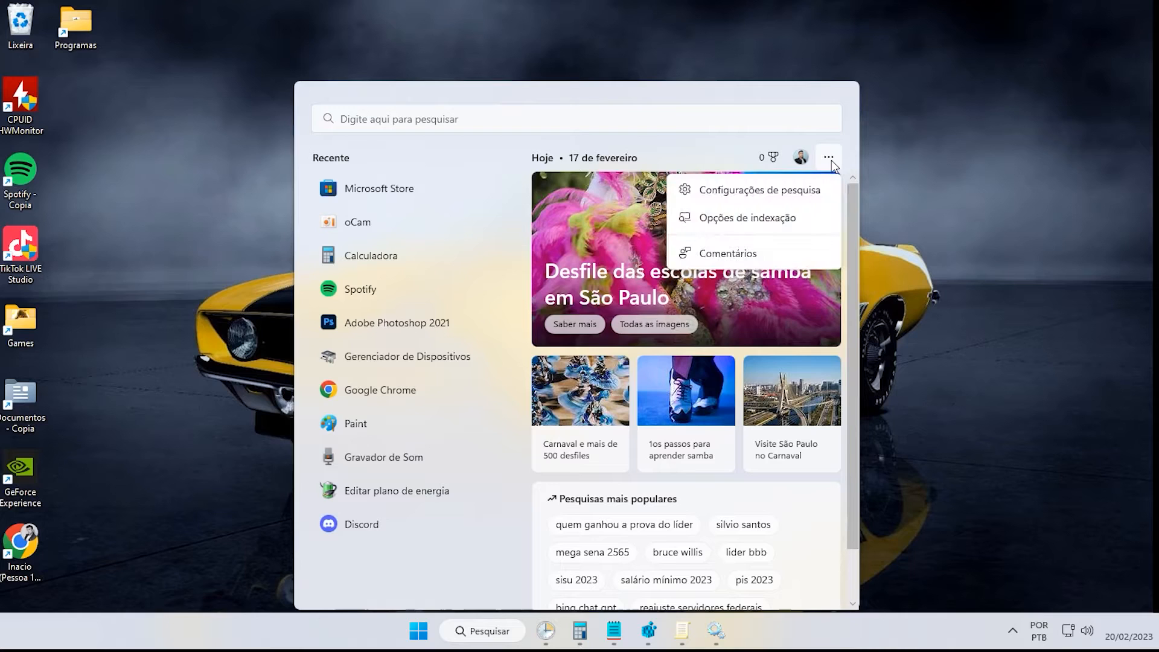
left_click(742, 199)
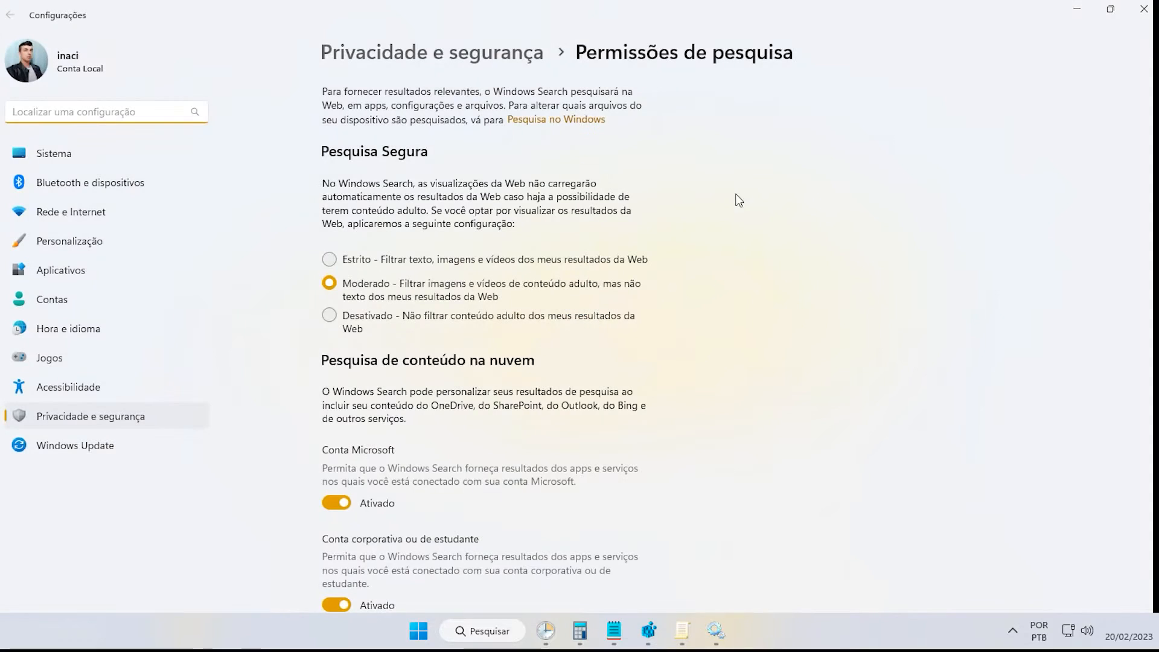
Open the display settings (Tela) under Sistema and switch Luz noturna on and off again.
left_click(54, 154)
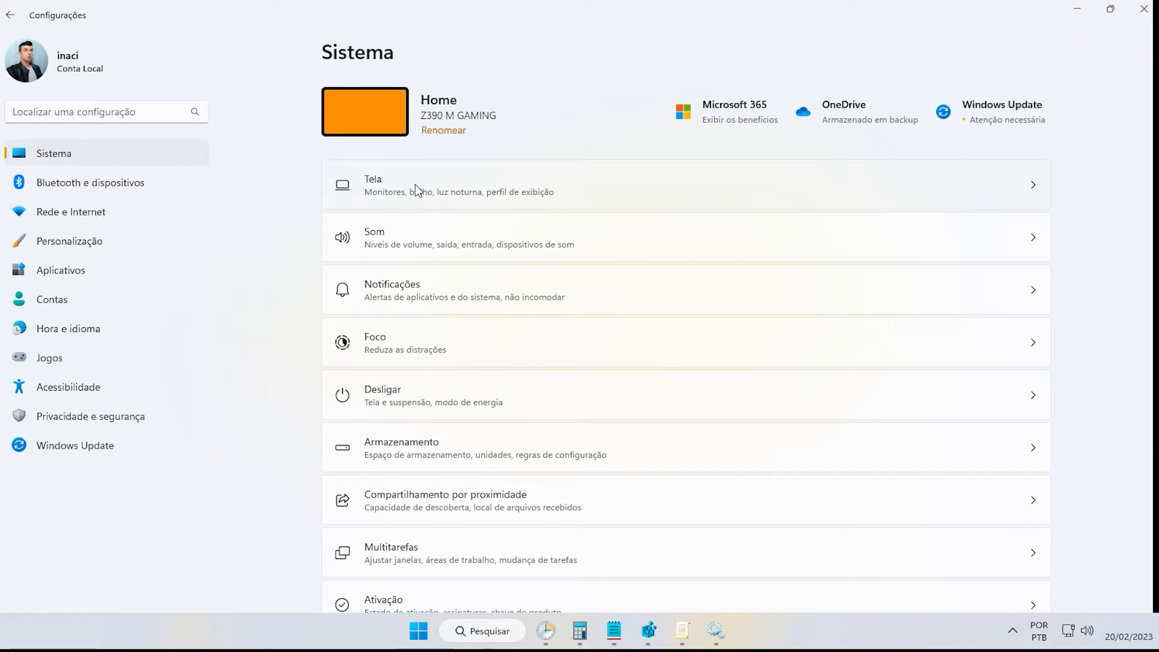
left_click(417, 190)
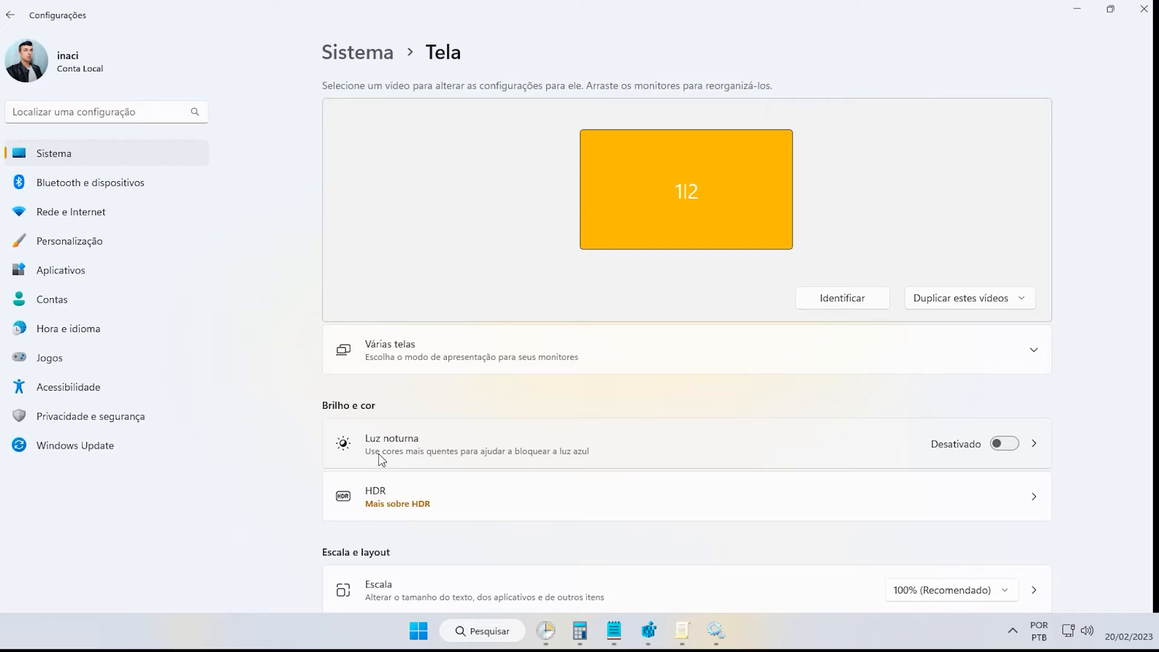
left_click(1009, 448)
left_click(1009, 448)
Examine the resolutions offered for the screen in the display settings, keeping the recommended one.
scroll(543, 386, "down", 5)
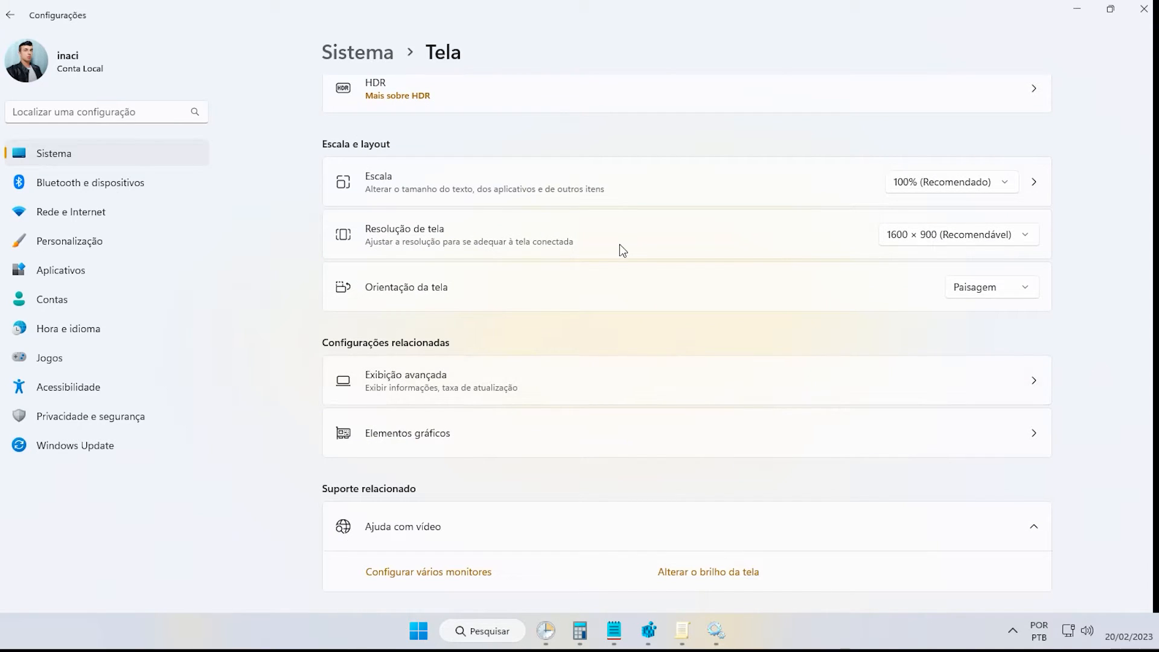
left_click(1078, 11)
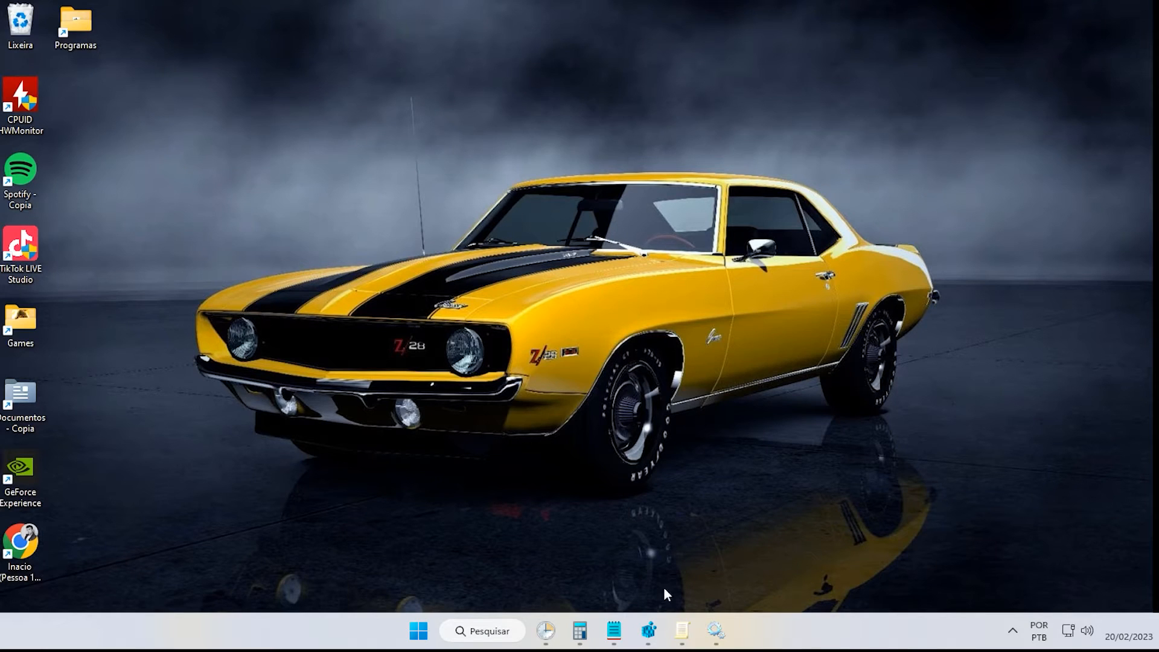
left_click(716, 631)
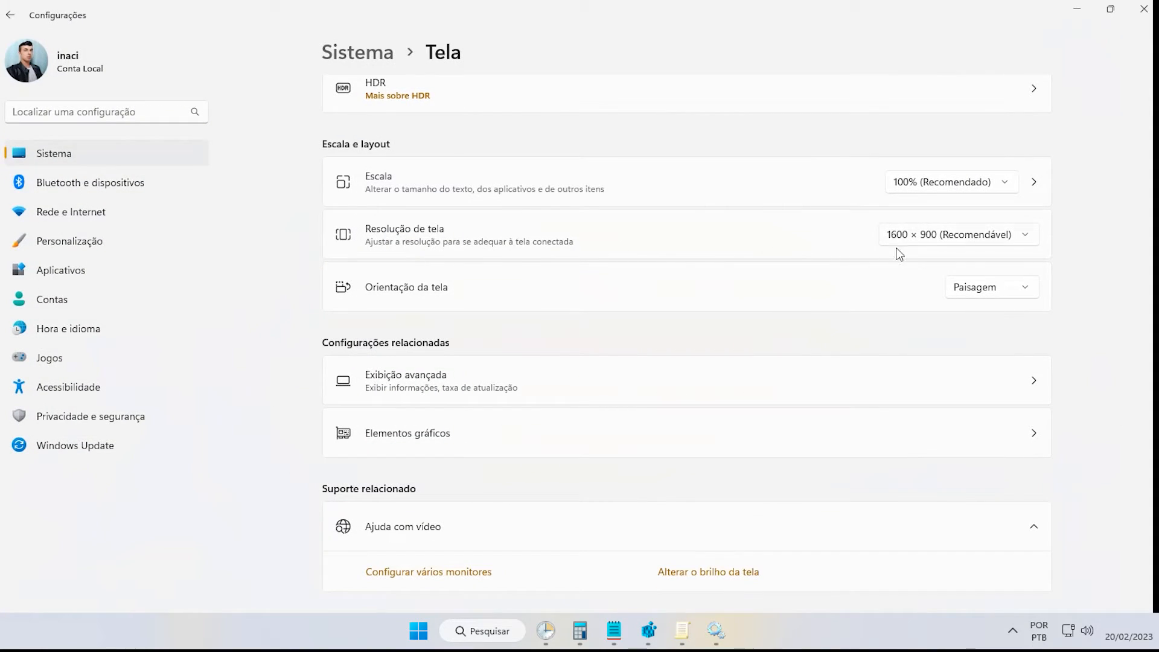
left_click(973, 239)
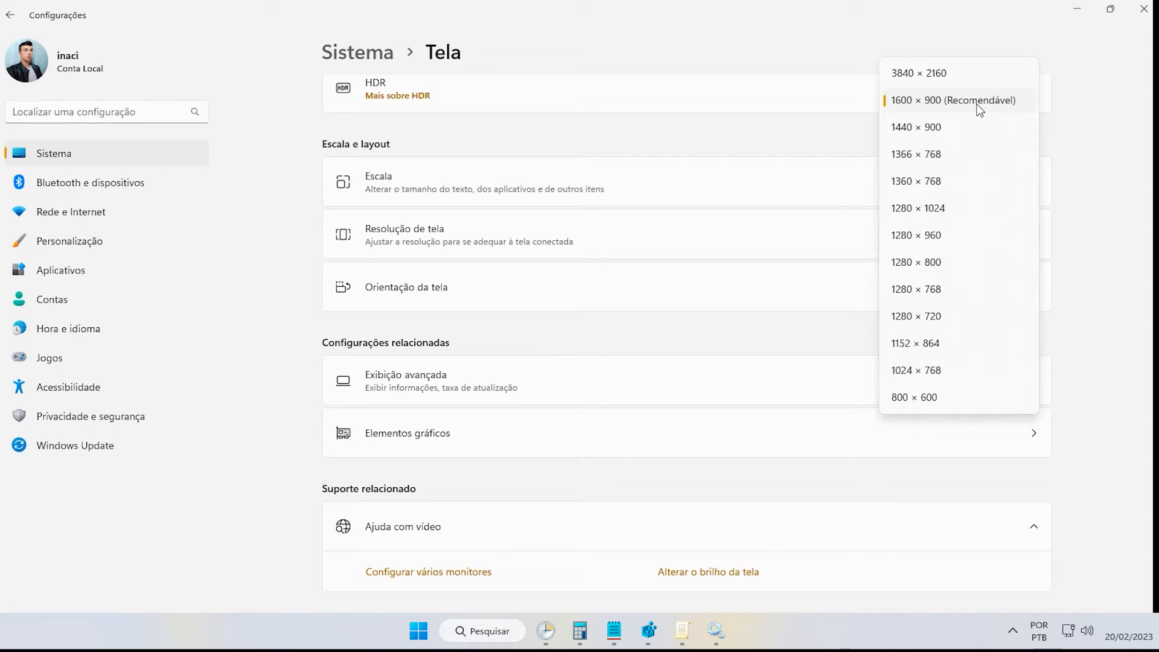
left_click(746, 194)
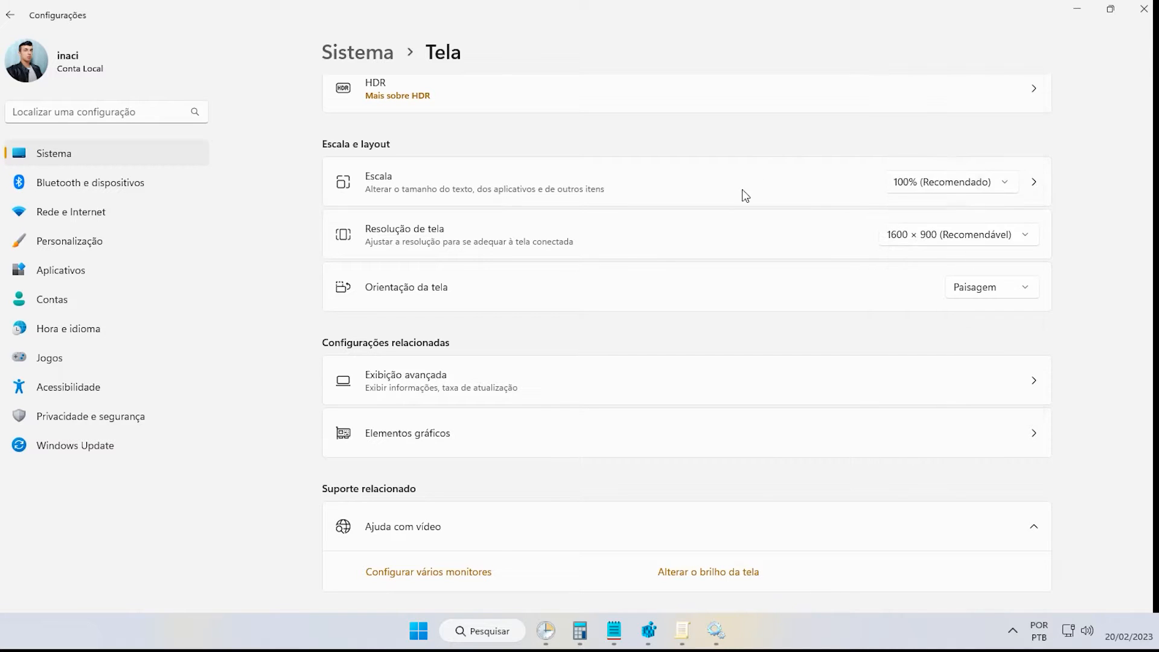
Set the display scale (Escala) to 125% and restore it to 100% (Recomendado).
left_click(977, 182)
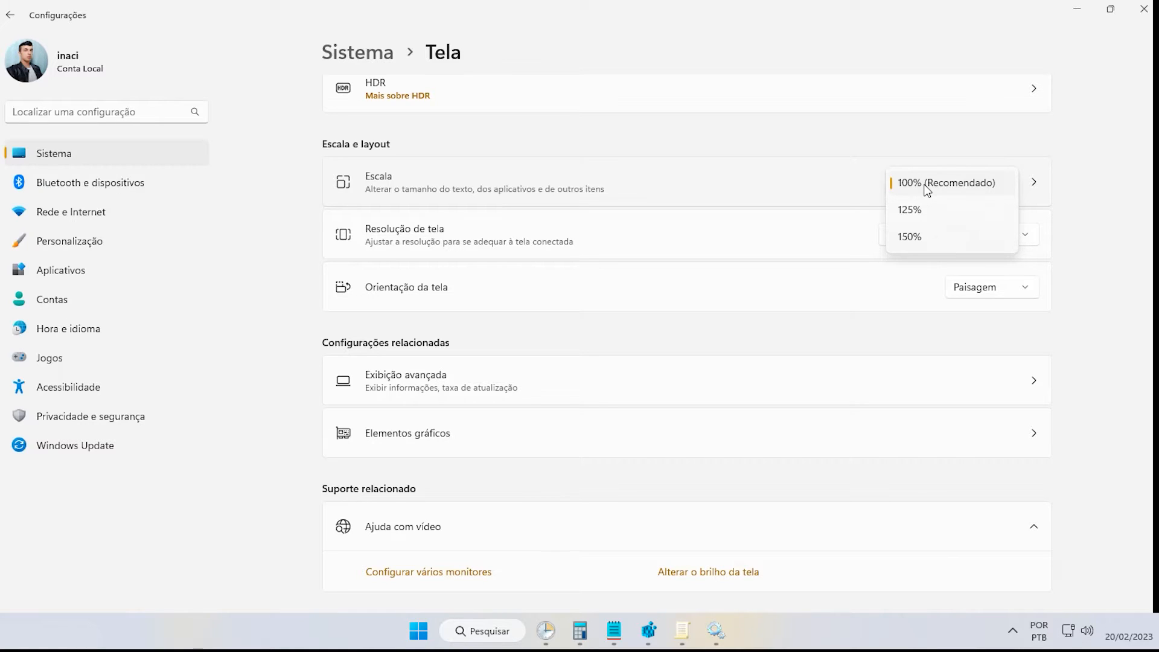
left_click(910, 210)
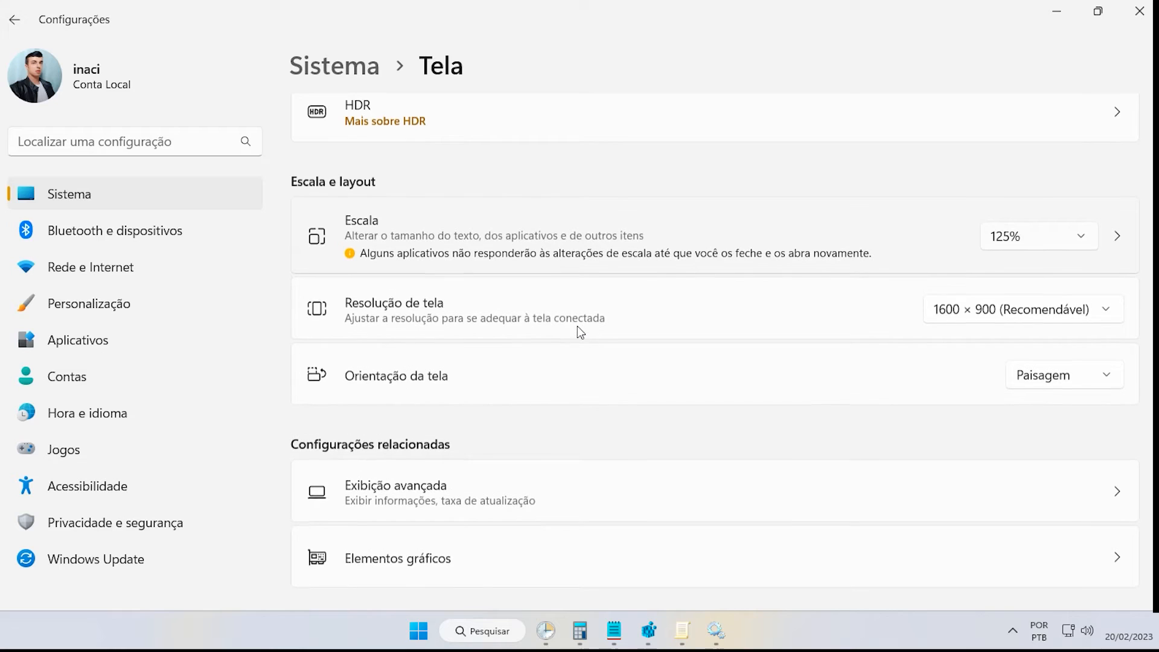
left_click(1079, 236)
left_click(1037, 198)
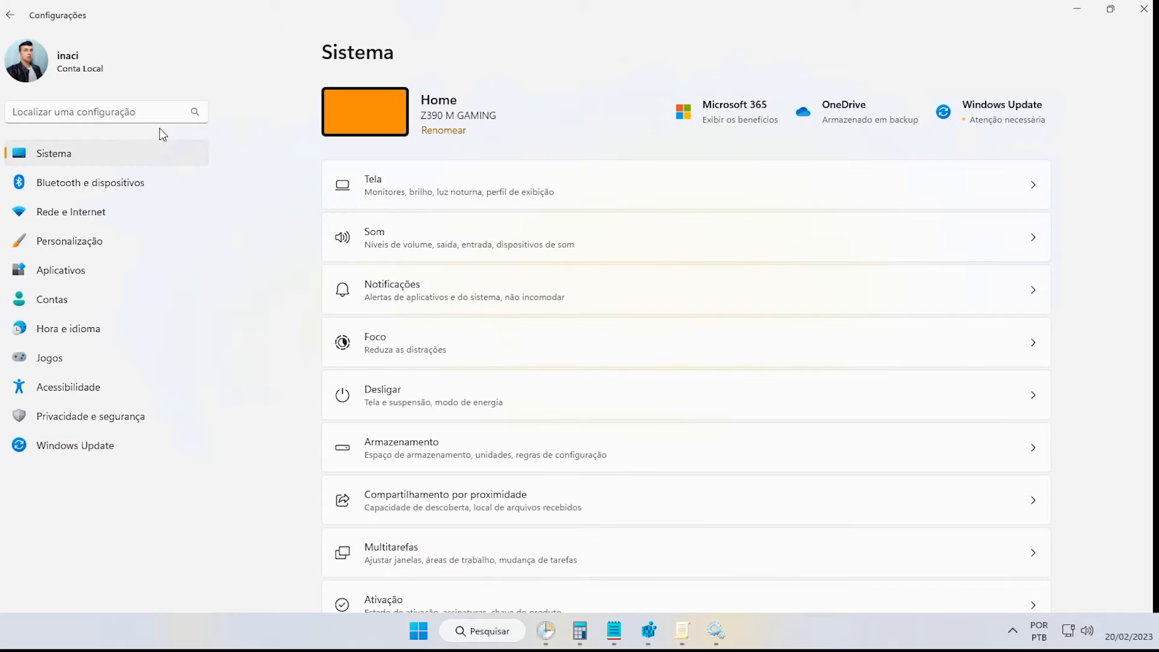
Turn off Notificações for apps and other senders in the system settings and view its sub-options.
left_click(435, 295)
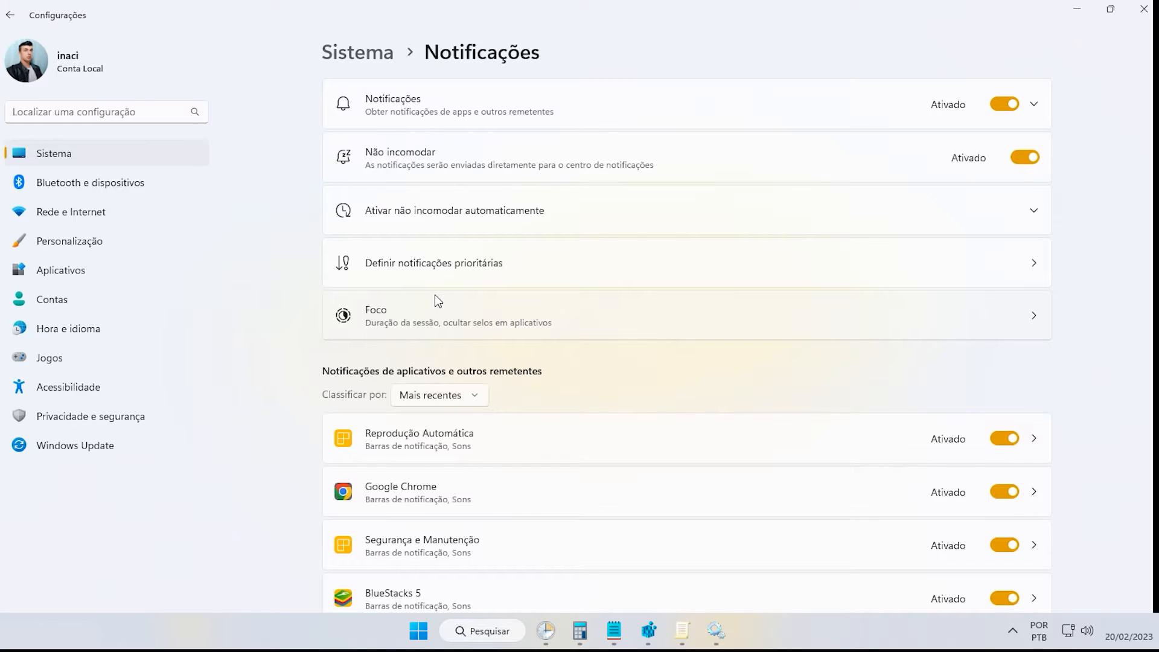
left_click(1006, 104)
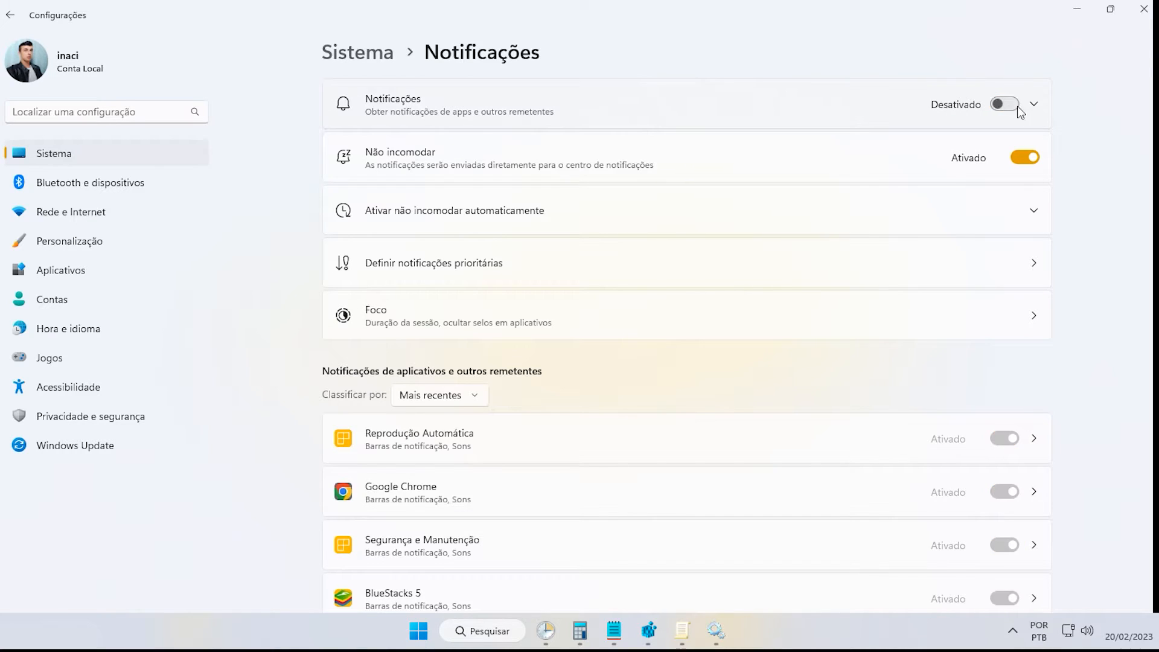
left_click(1034, 104)
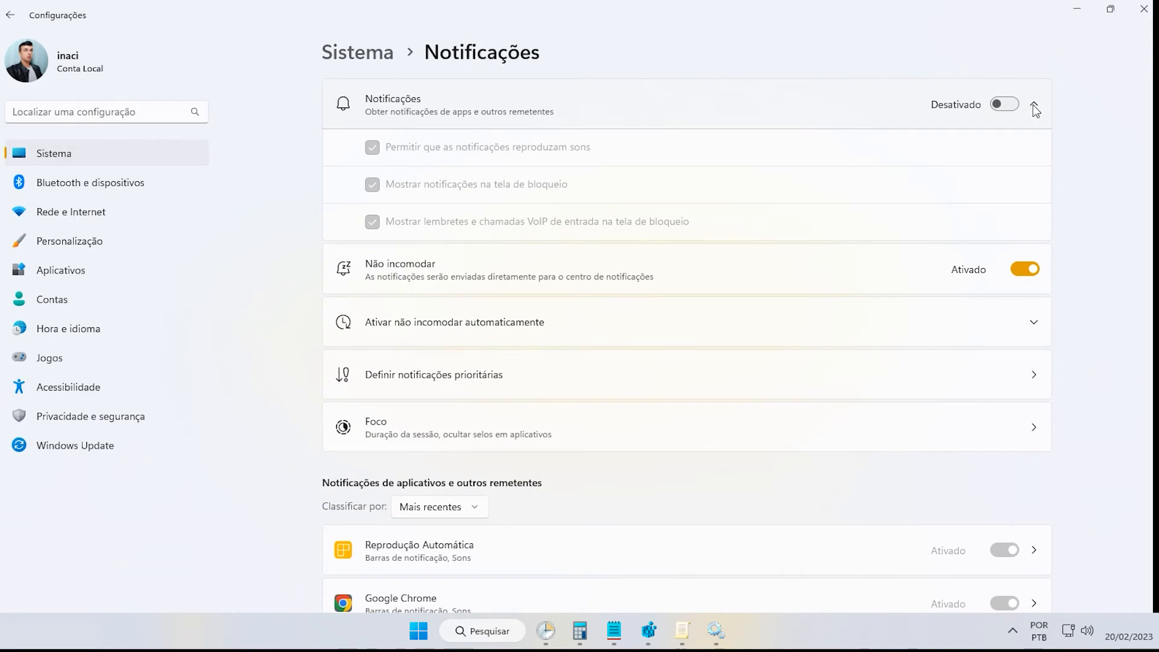
left_click(1031, 104)
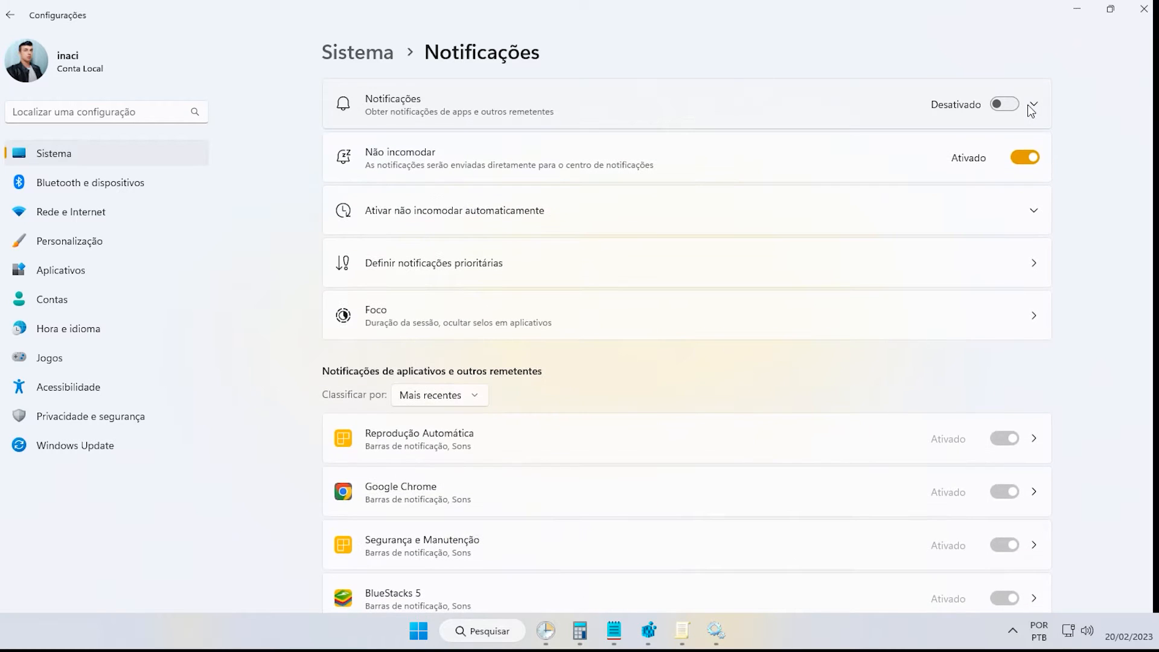
Disable the automatic do-not-disturb triggers for screen duplication, gaming, full-screen apps and the first hour after a Windows update, and return to Sistema.
left_click(520, 219)
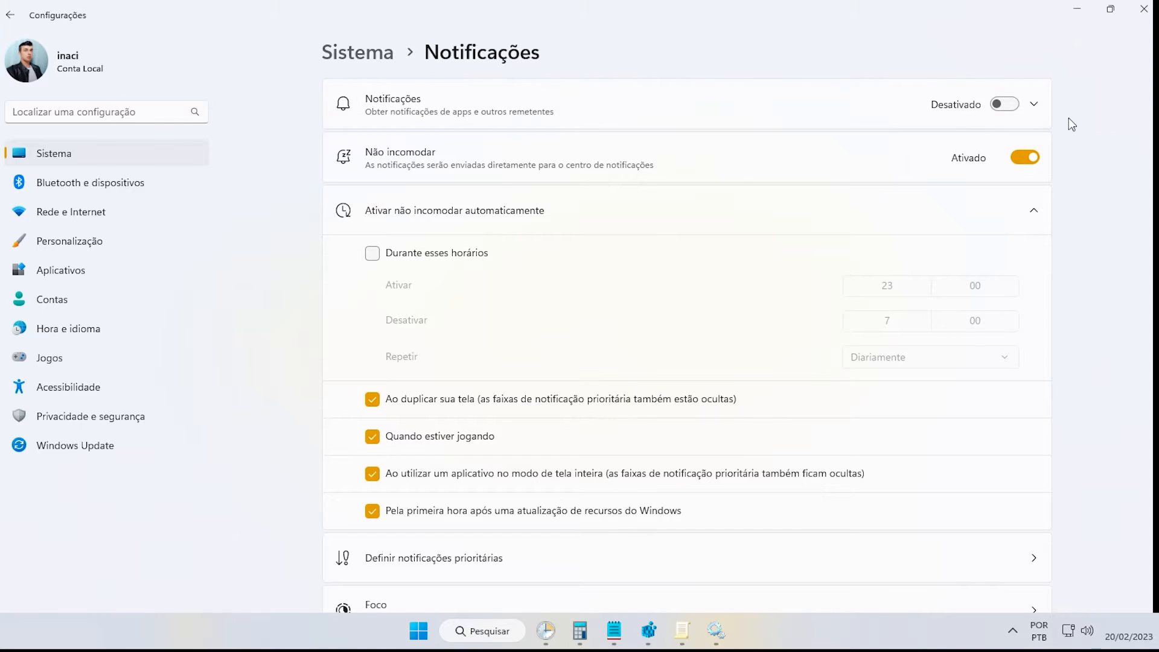
left_click(373, 399)
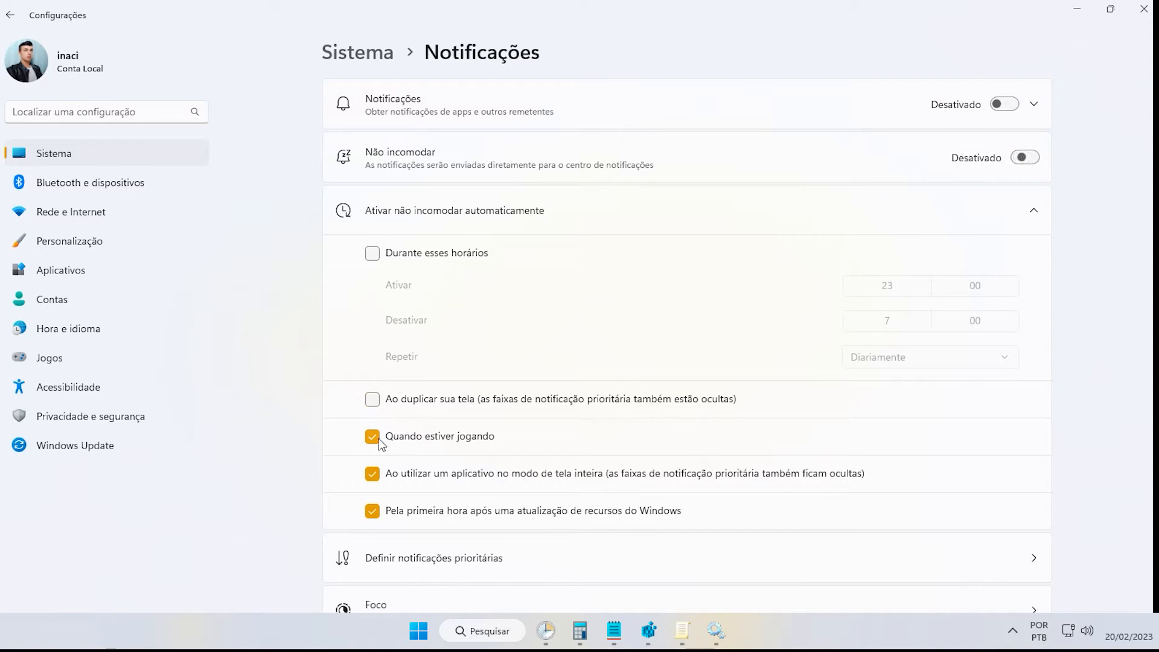
left_click(372, 437)
left_click(373, 475)
left_click(373, 511)
left_click(48, 156)
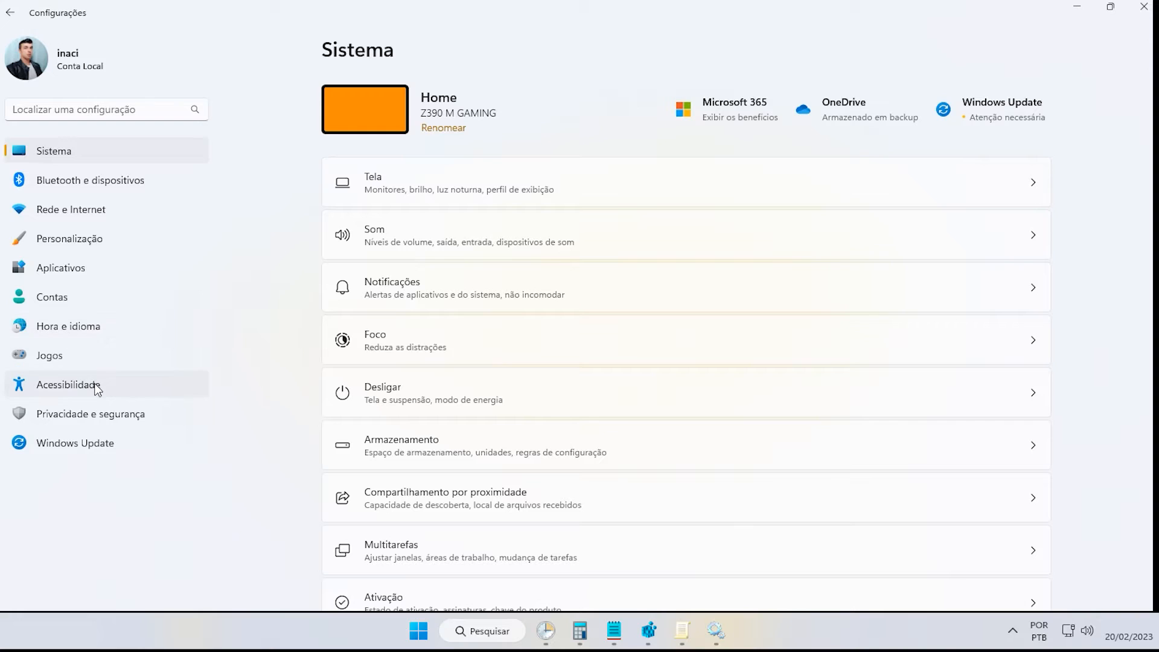
Open the Digitação settings under Hora e idioma, test the text suggestions with "red" in a new Notepad document, and discard it.
left_click(49, 328)
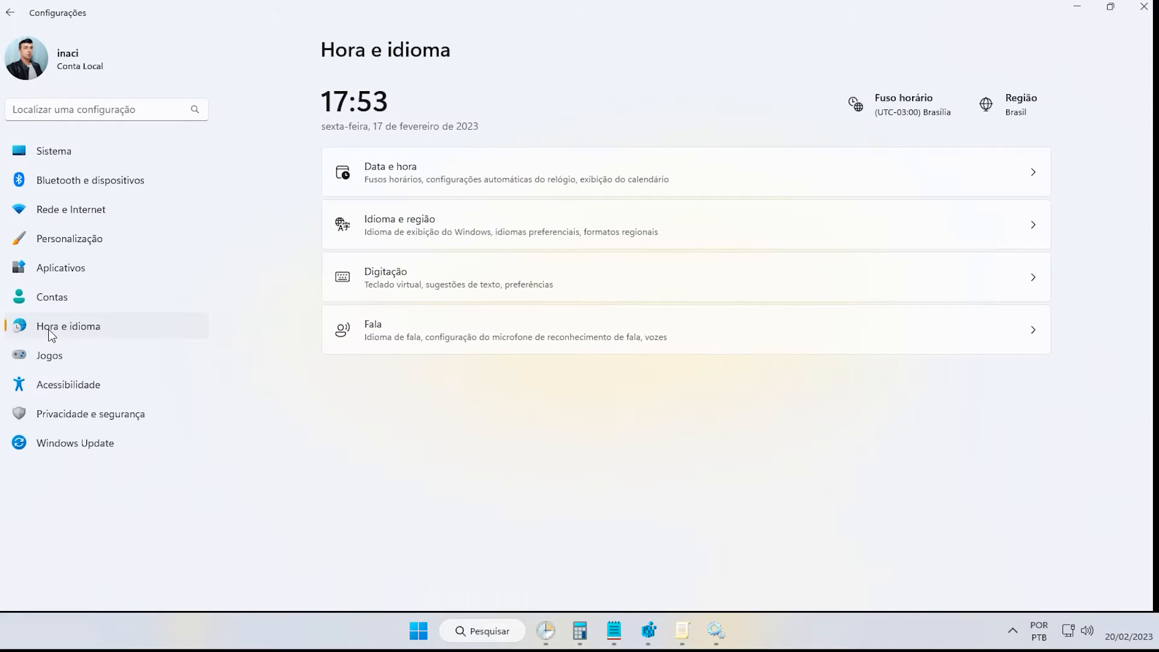
left_click(373, 280)
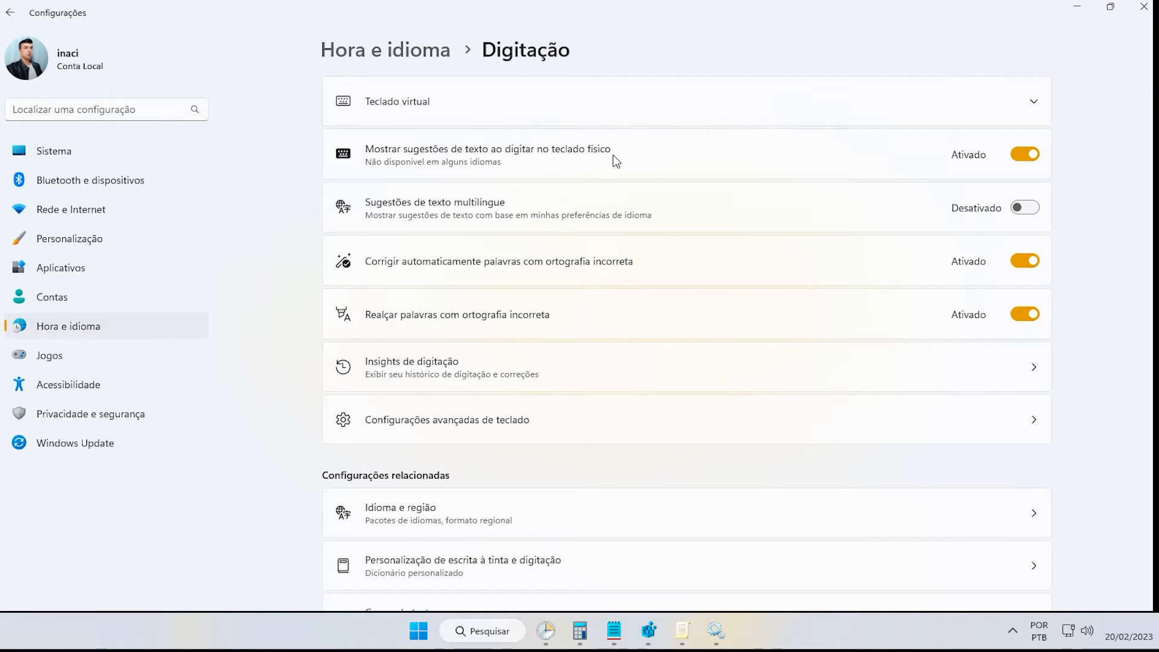
key("super+s")
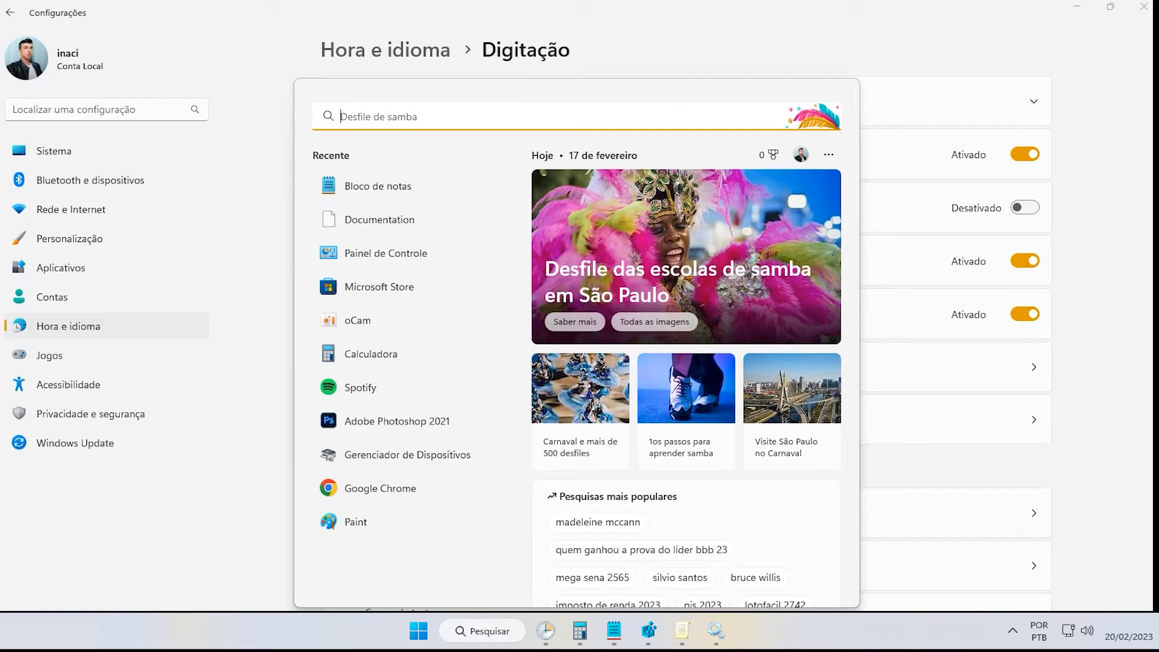
left_click(387, 186)
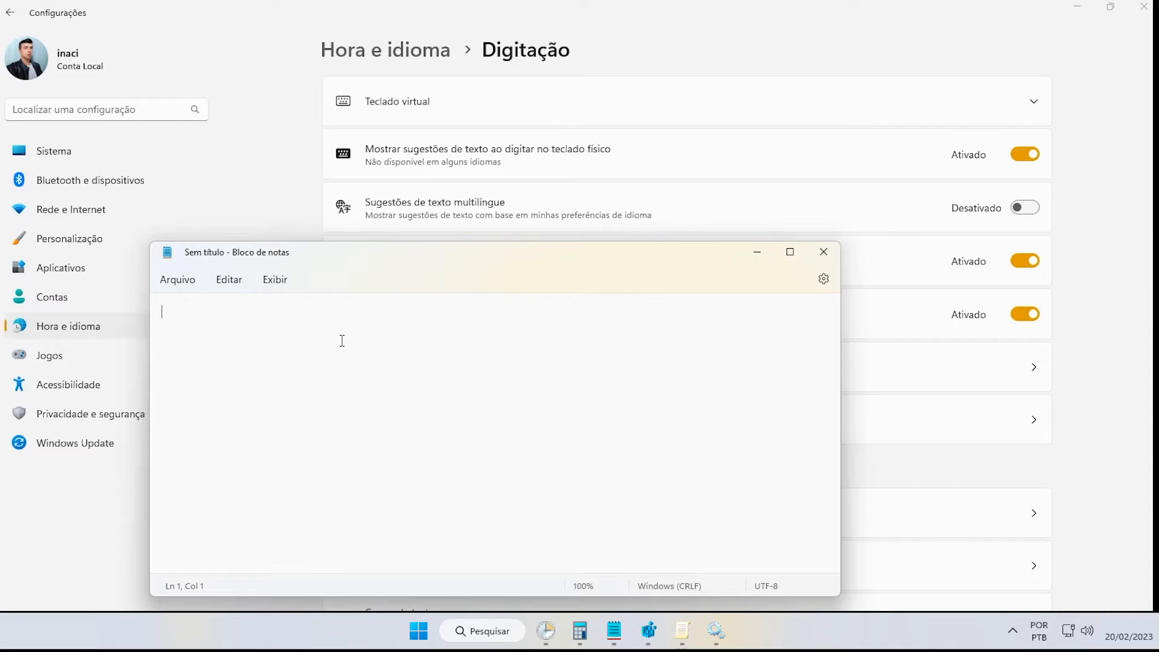
type("red")
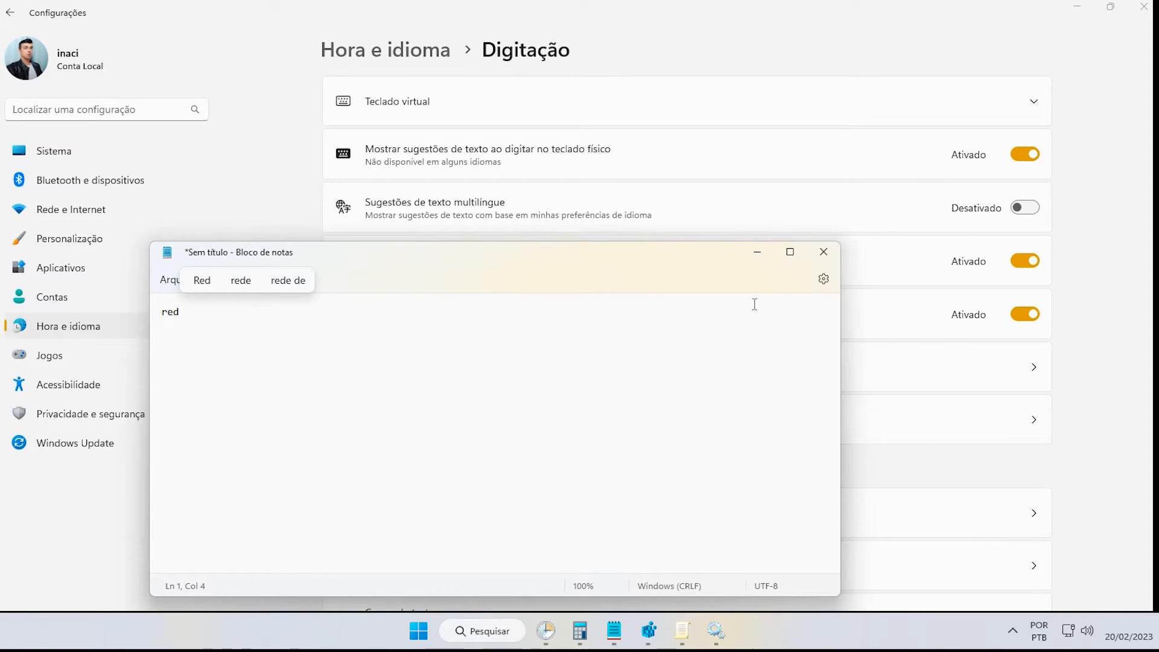
left_click(825, 254)
left_click(495, 465)
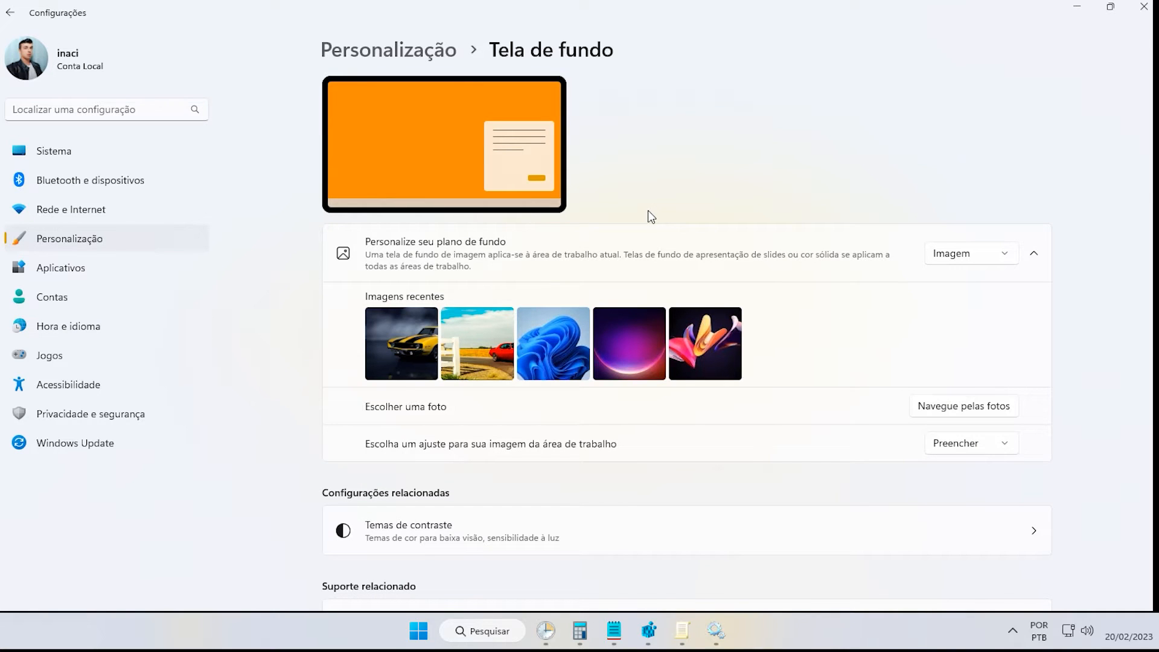
Minimize the settings to show the desktop, and open the Tela de fundo page from the desktop's personalization options.
left_click(1077, 7)
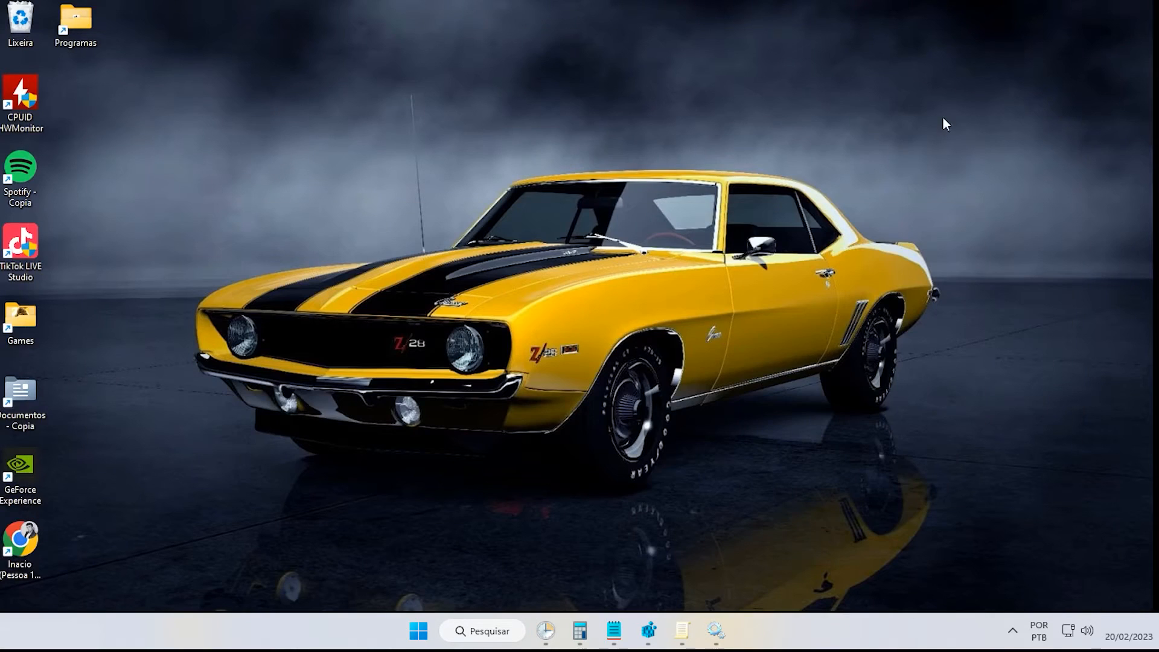
right_click(746, 209)
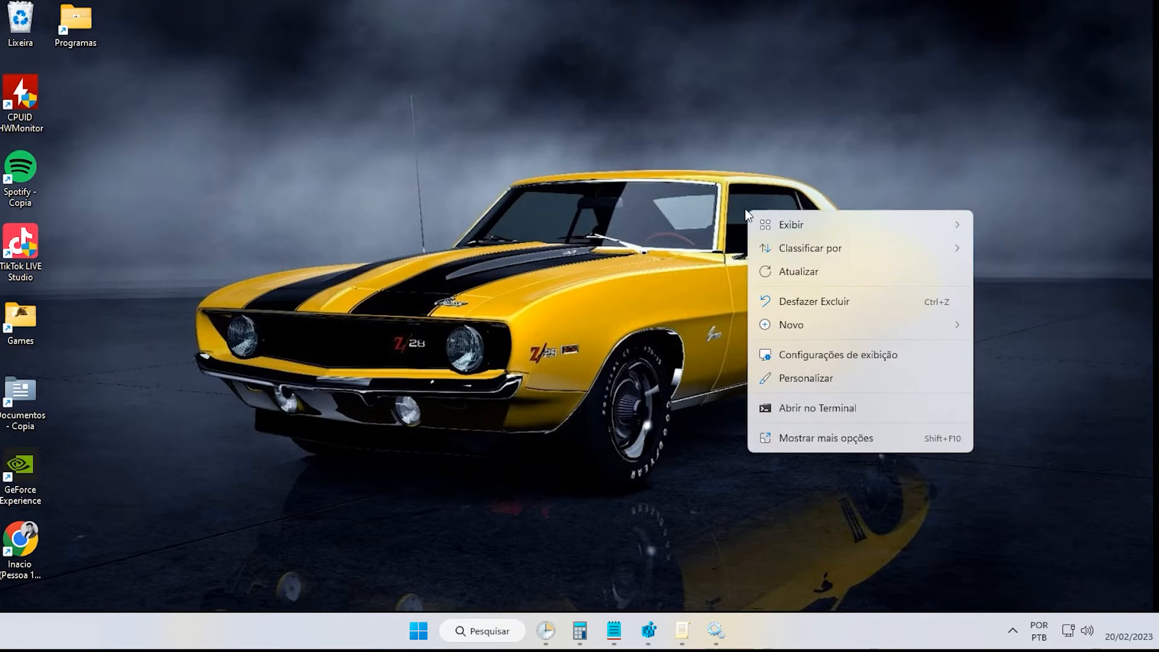
left_click(813, 381)
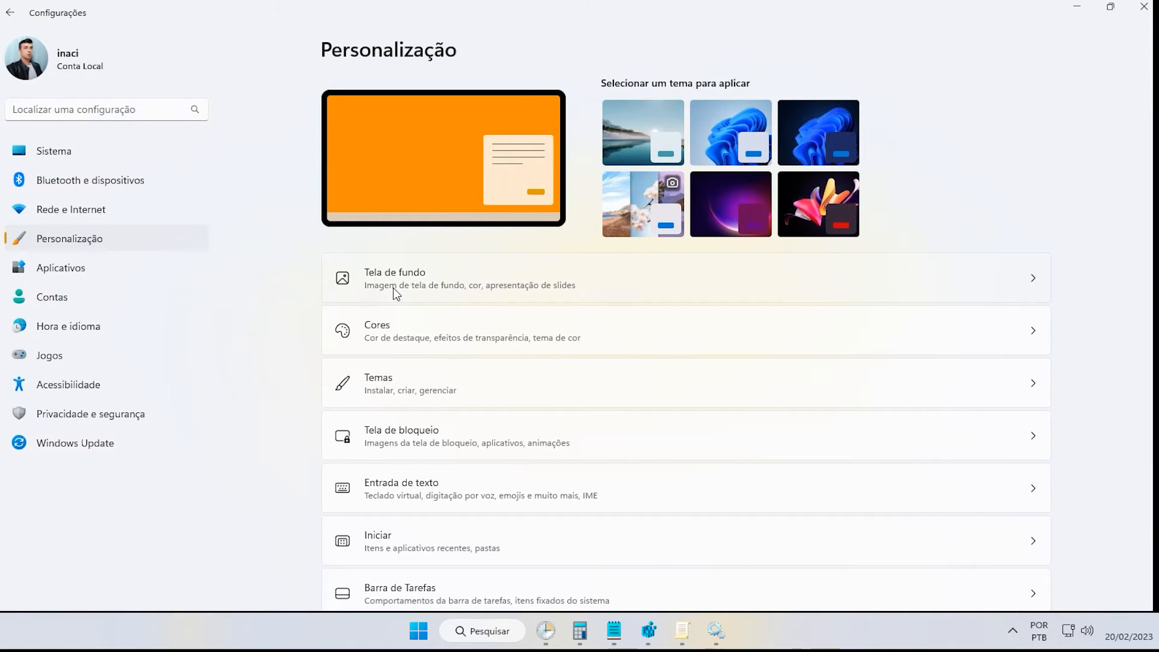
left_click(532, 296)
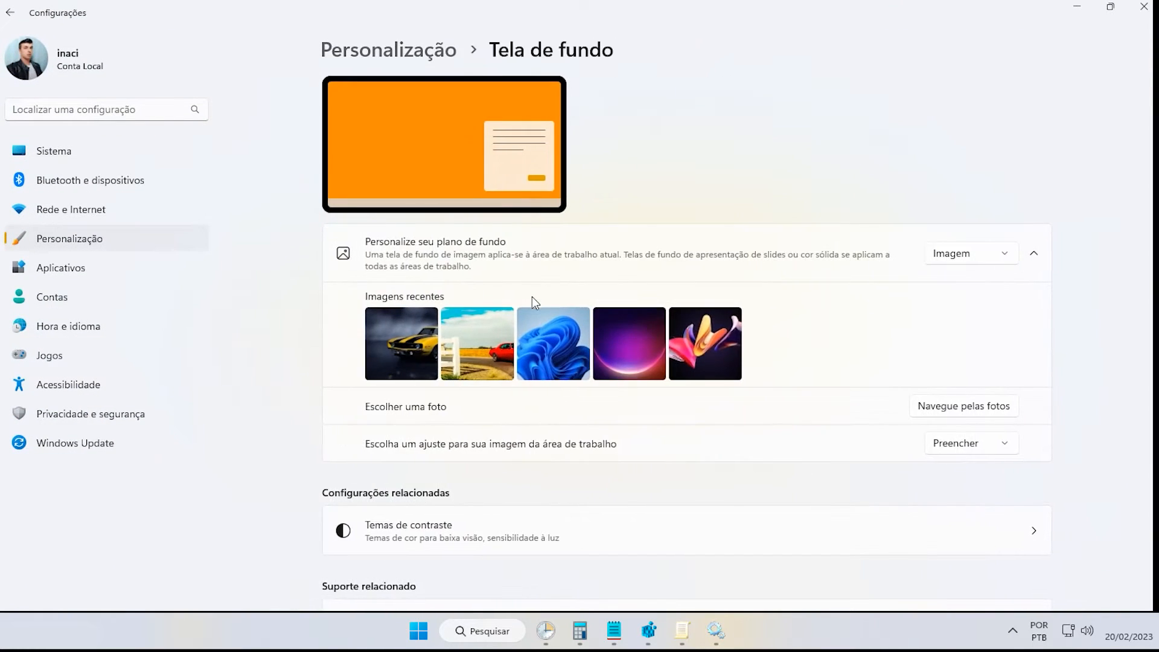
Review the background types, keep Imagem, apply the recent picture of the yellow car, and return to Personalização.
left_click(956, 259)
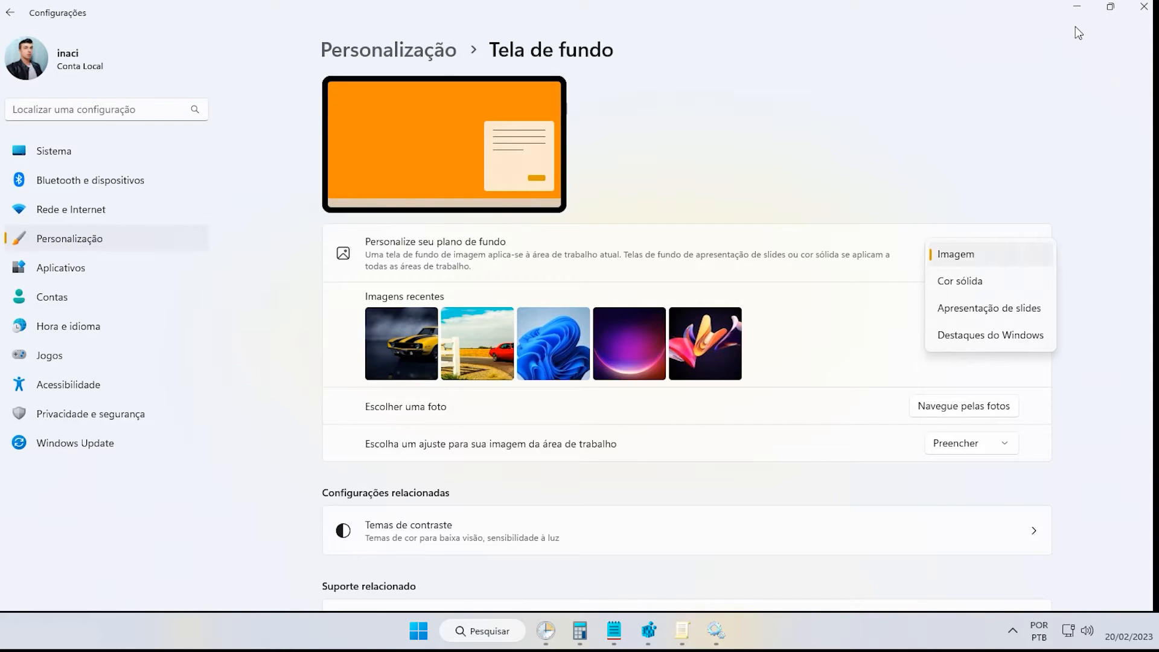
left_click(369, 355)
left_click(370, 355)
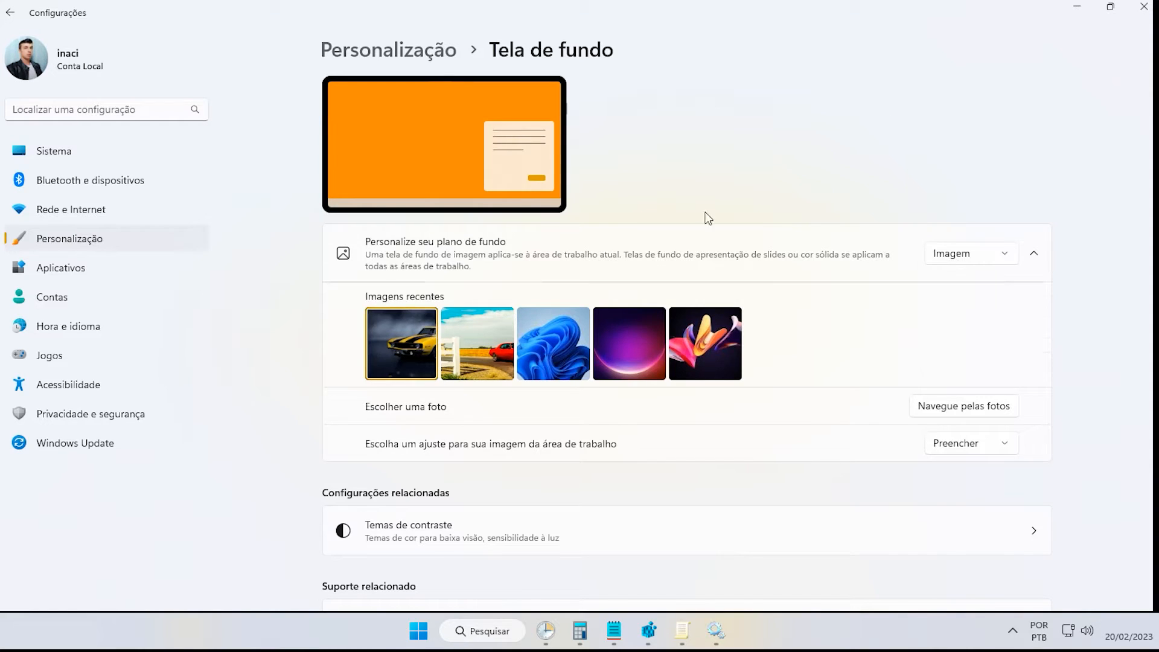
left_click(10, 12)
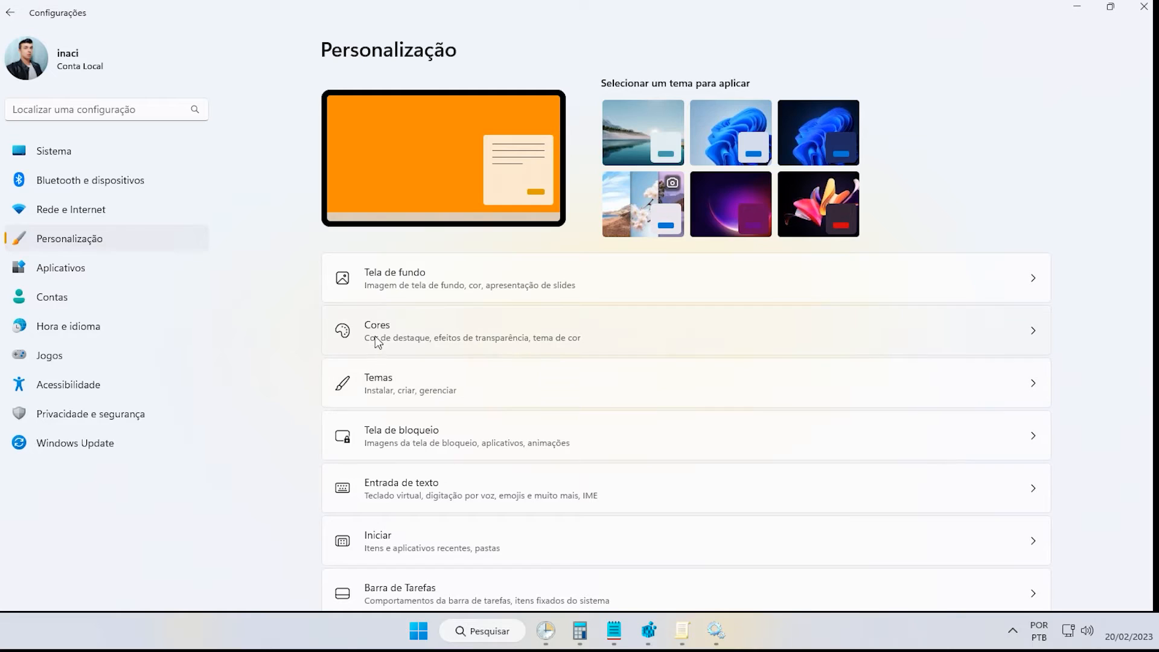
In the Cores settings, turn Efeitos de transparência off and back on, and keep Cor em destaque on Manual.
left_click(400, 332)
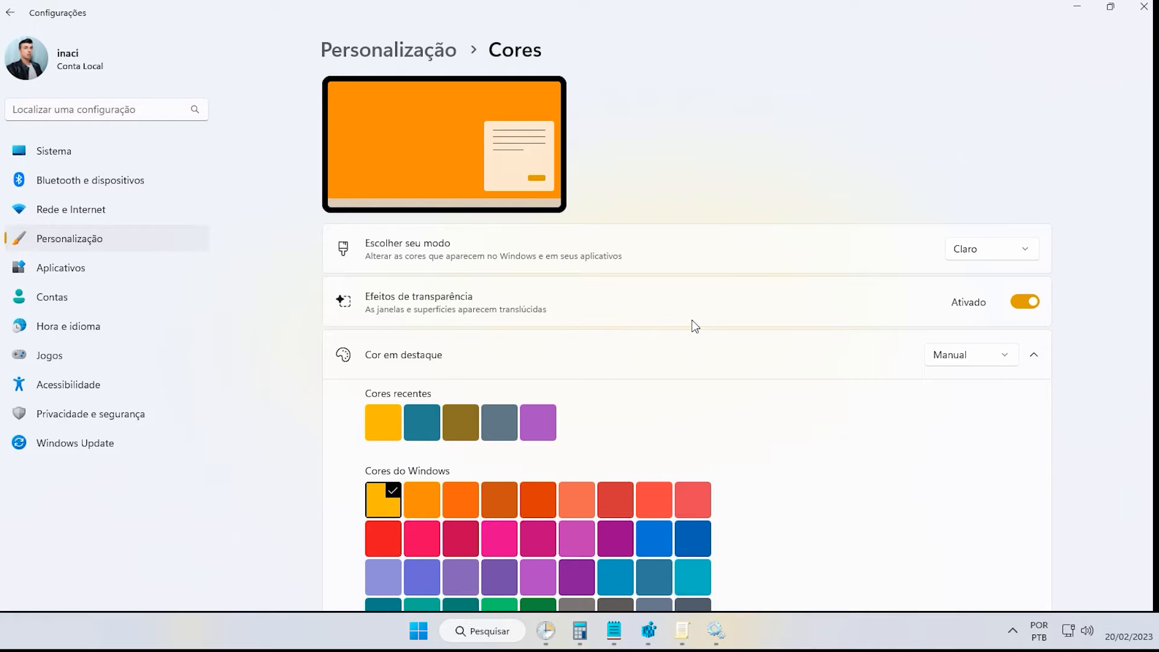
left_click(1029, 304)
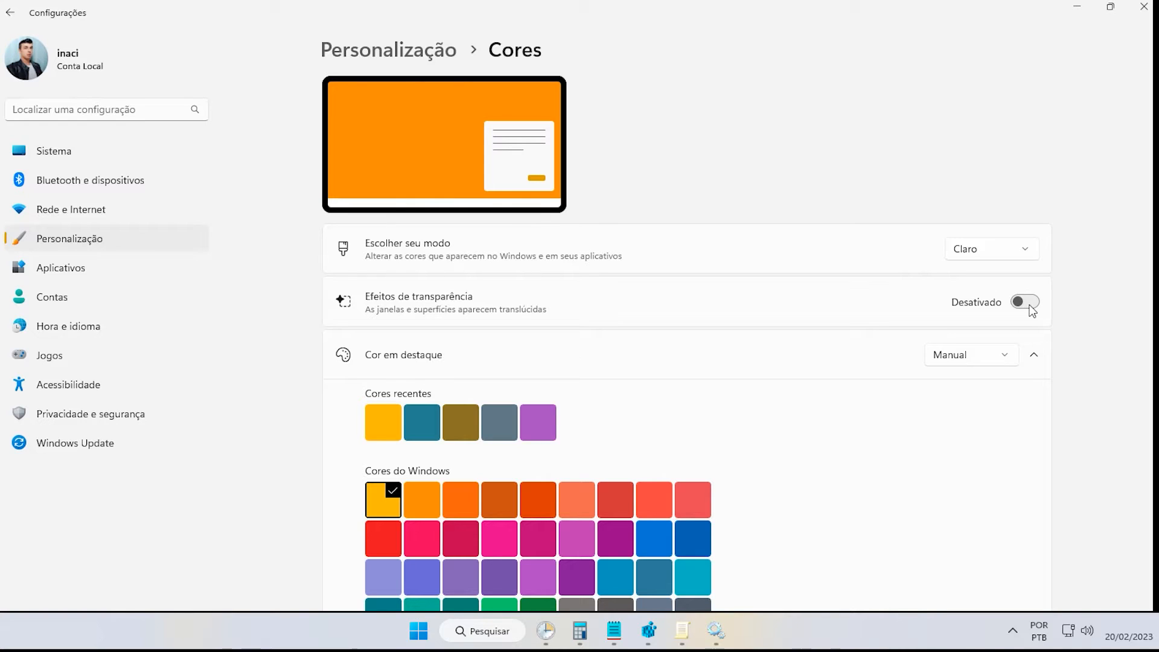
left_click(1029, 302)
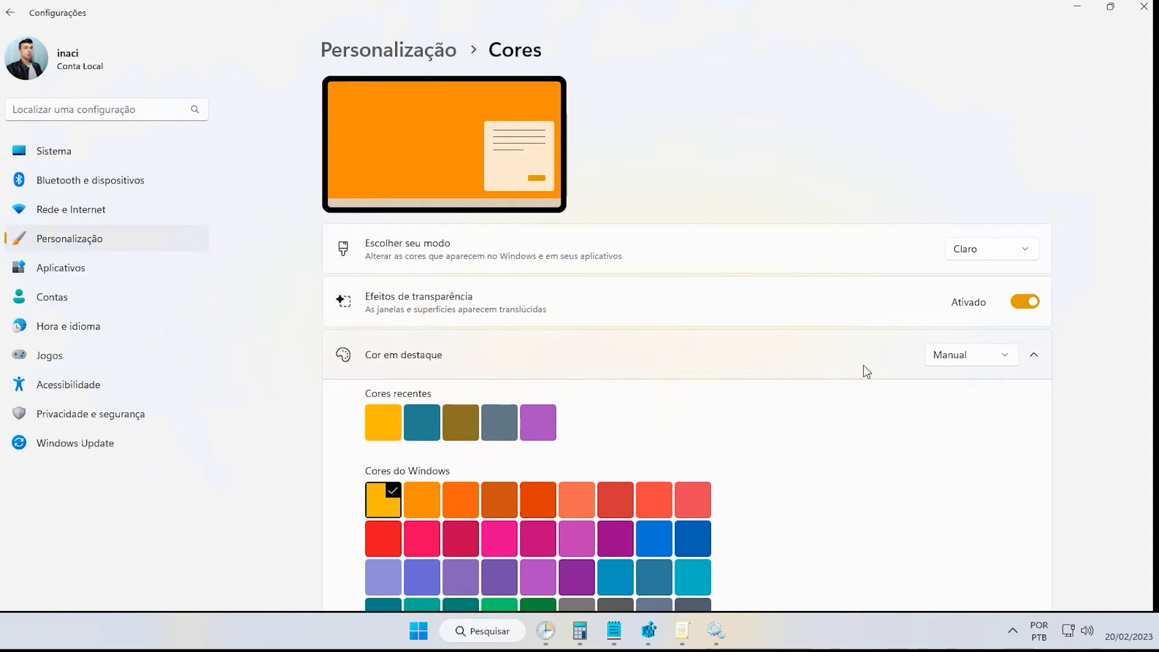
left_click(1005, 360)
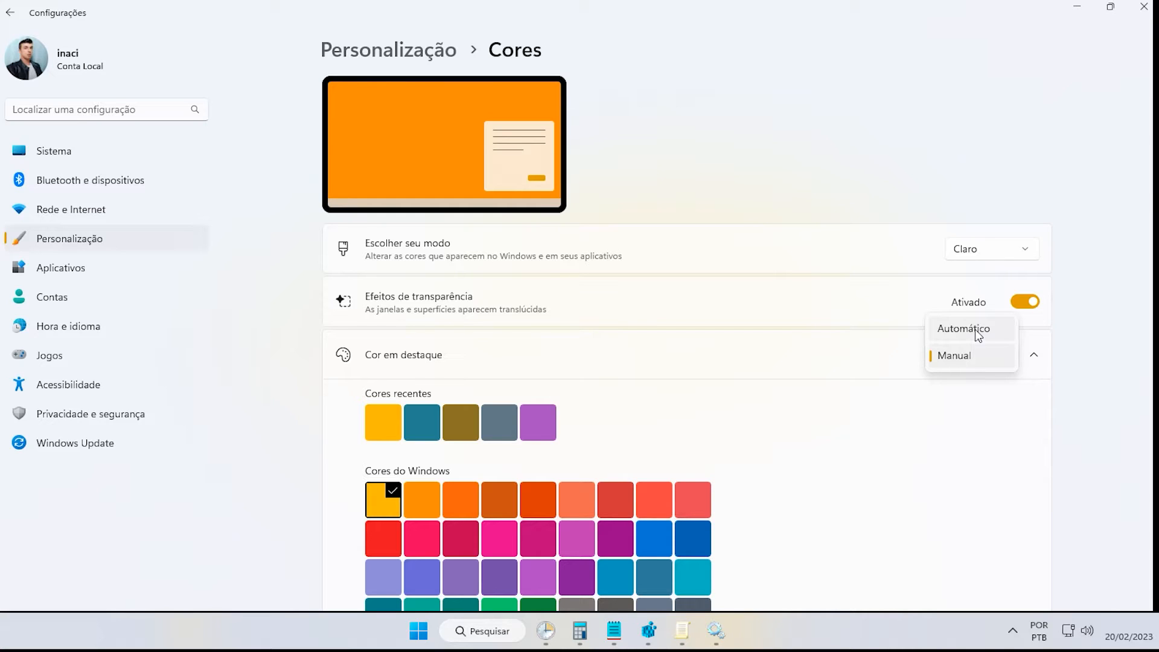
left_click(945, 357)
Examine Recursos opcionais in the app settings, view the Cliente OpenSSH details, and sort the features by Tamanho da instalação.
left_click(79, 270)
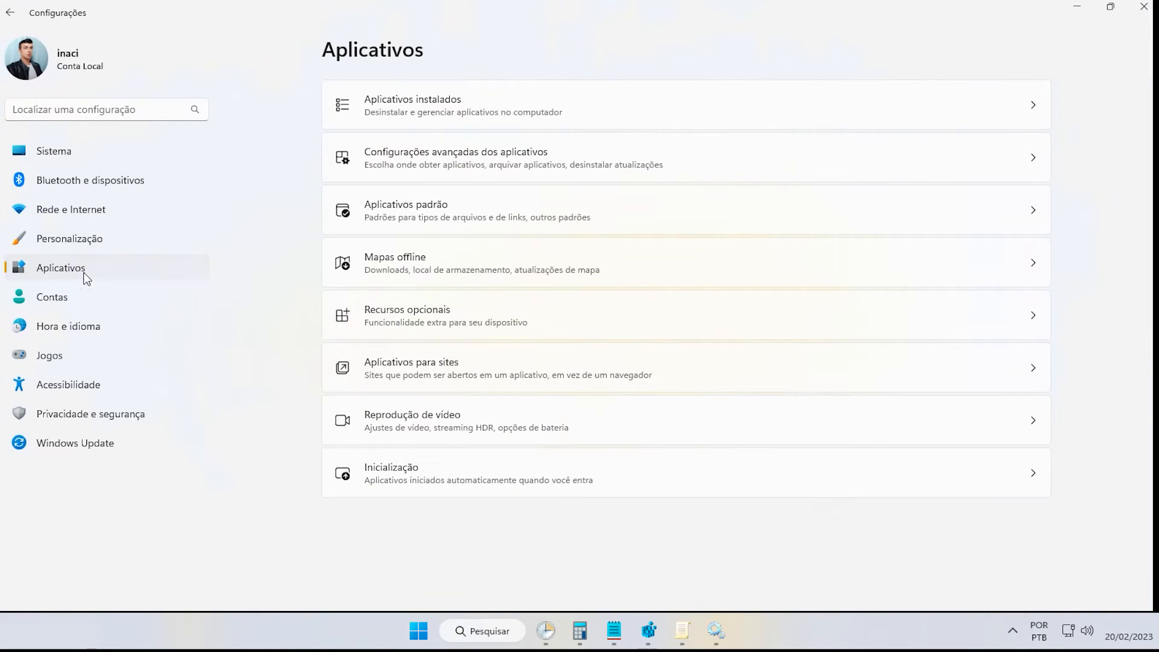
left_click(73, 302)
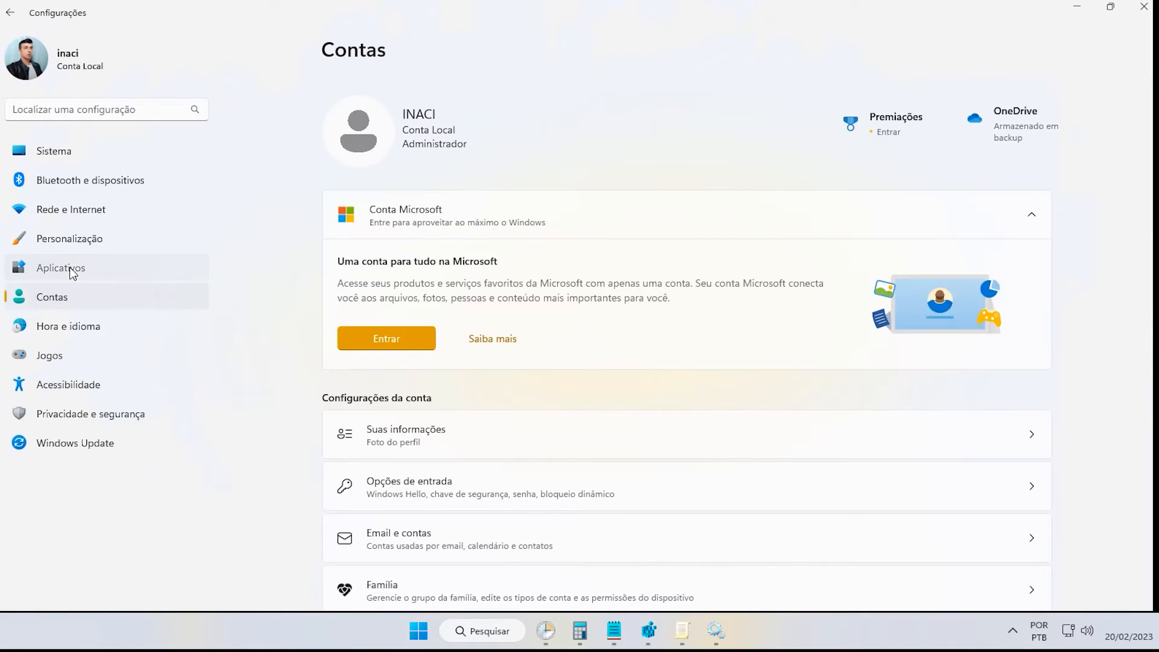
left_click(70, 267)
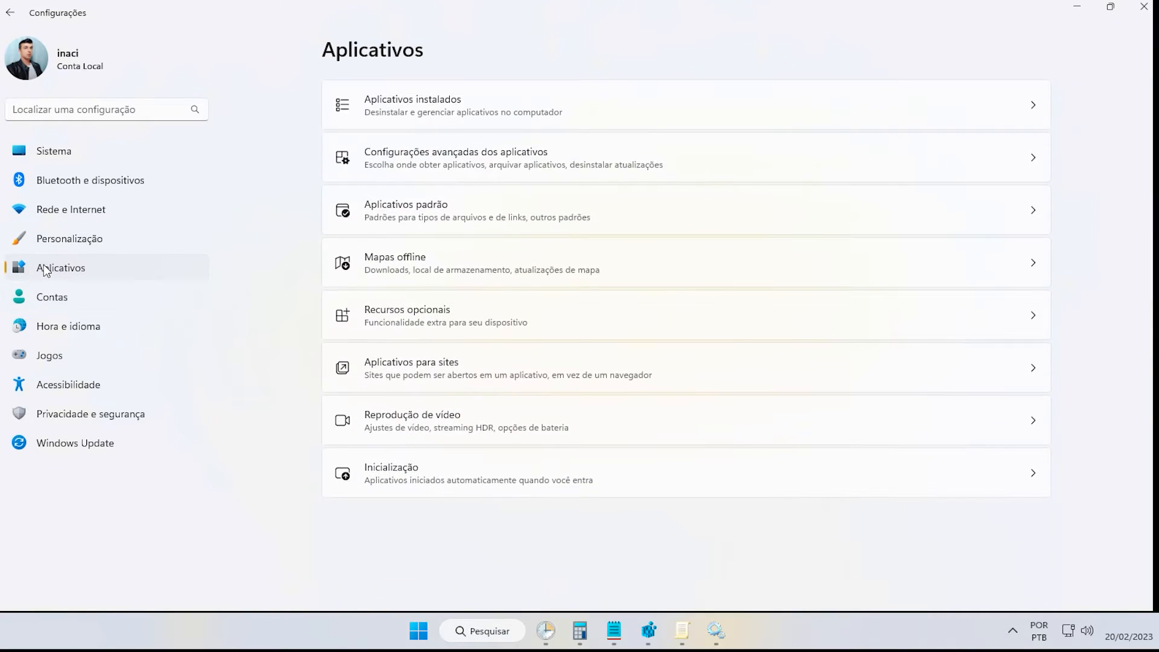
left_click(451, 317)
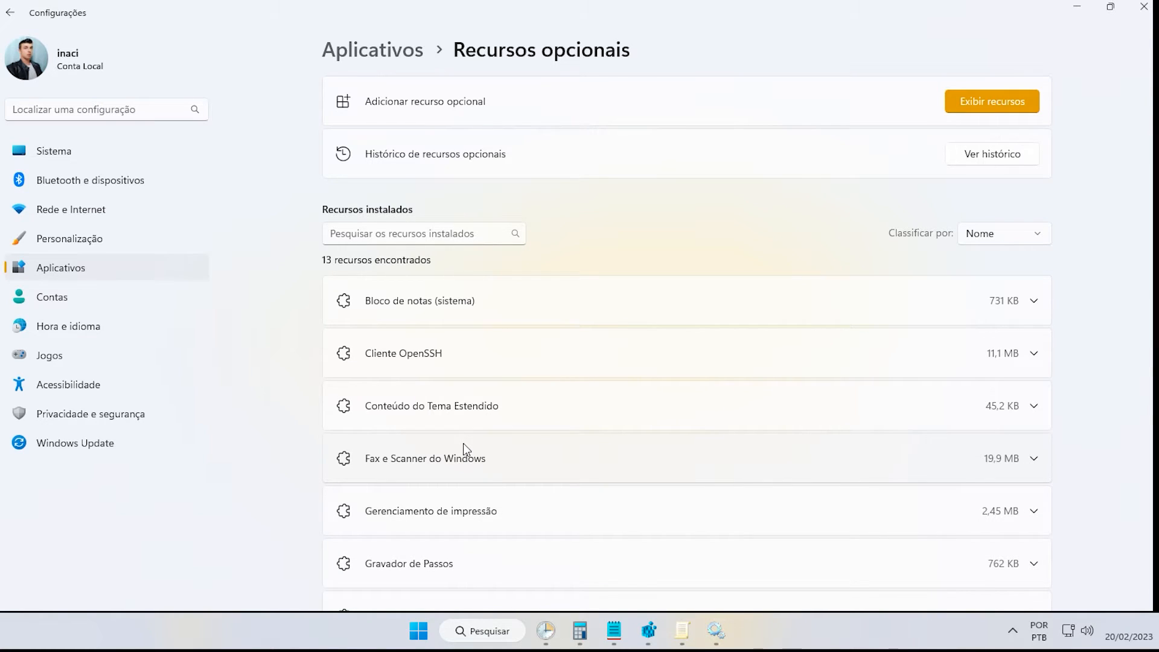
left_click(967, 346)
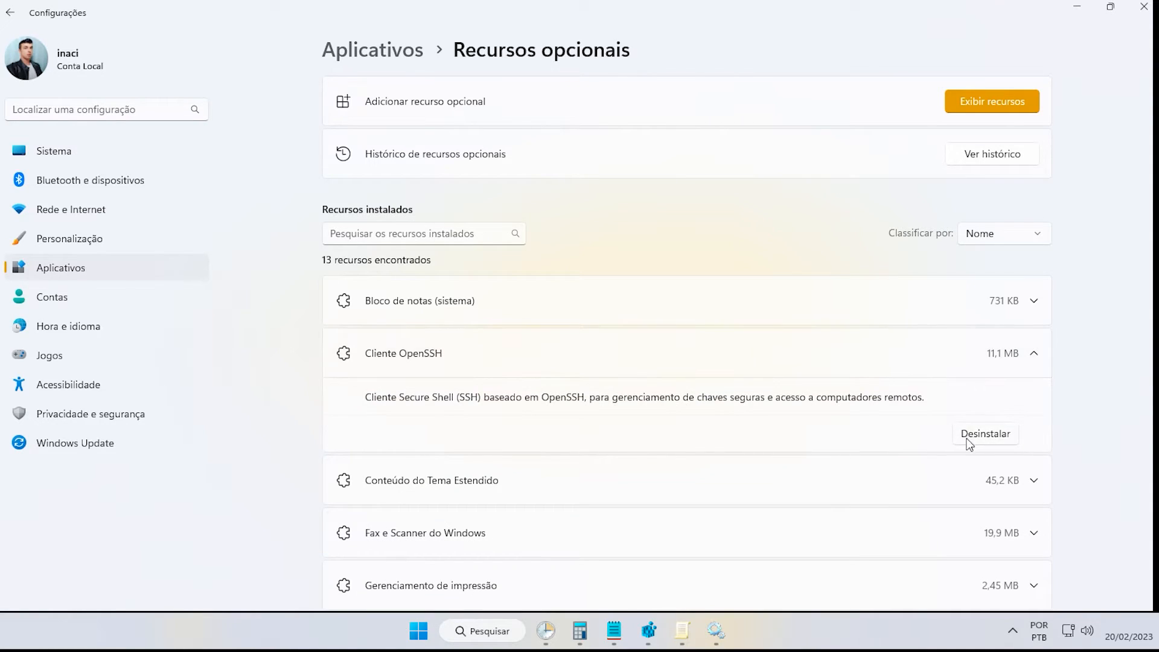
left_click(533, 363)
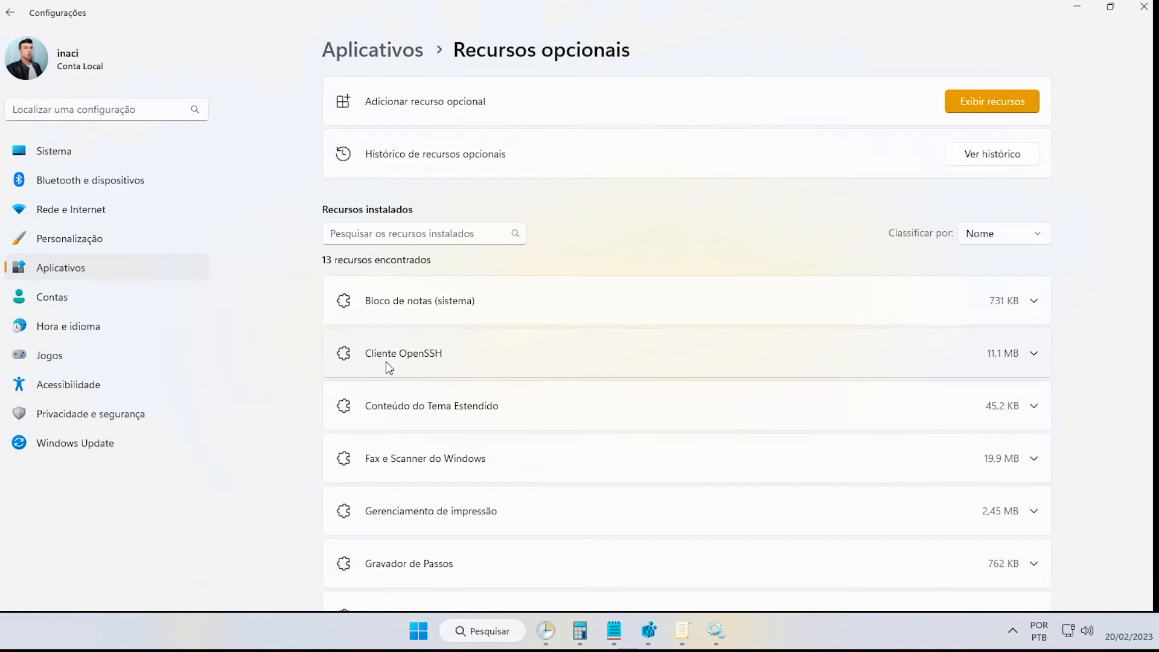
left_click(1013, 244)
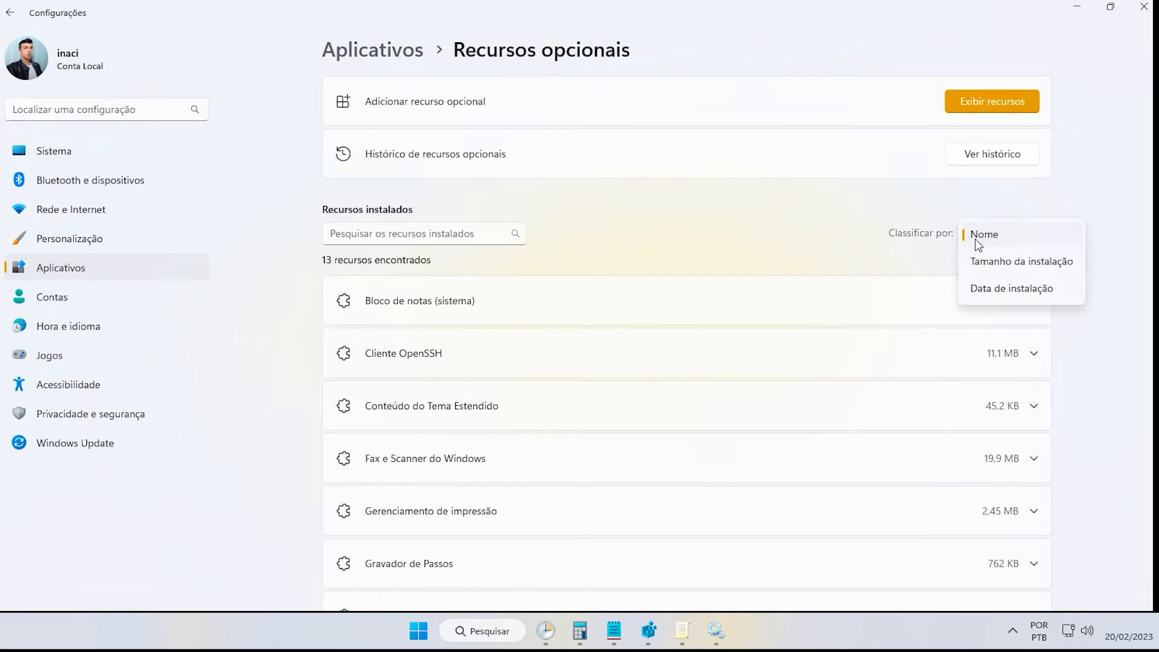
left_click(1019, 273)
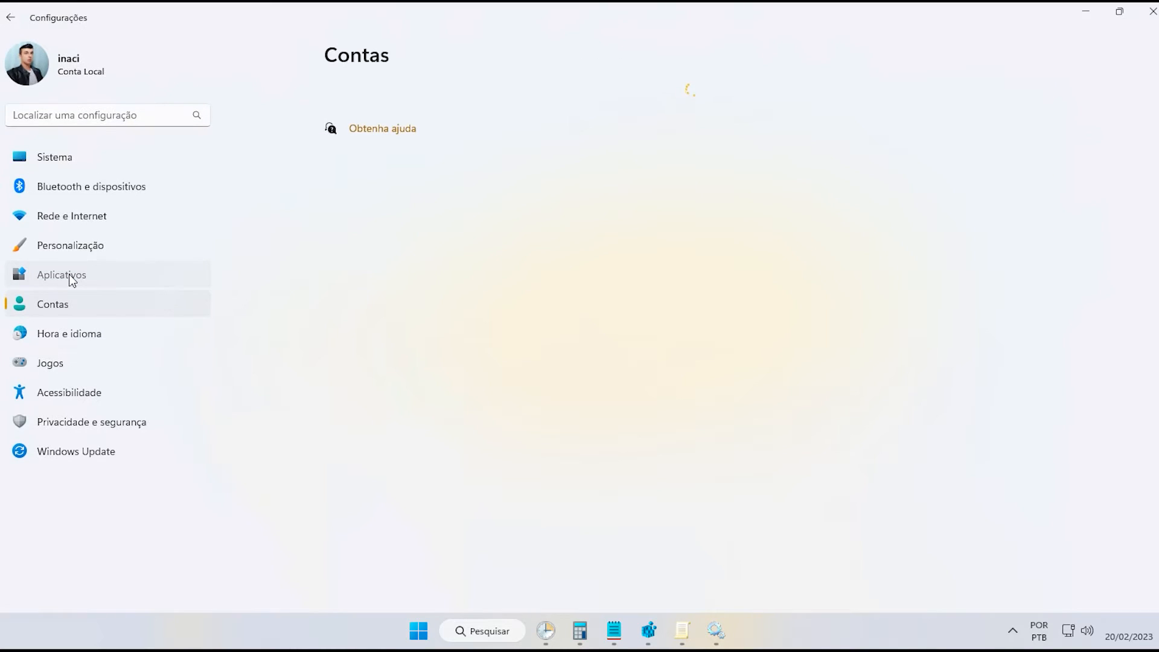
Browse the installed apps list and check the options offered for Alarmes e Relógio and Câmera.
left_click(69, 268)
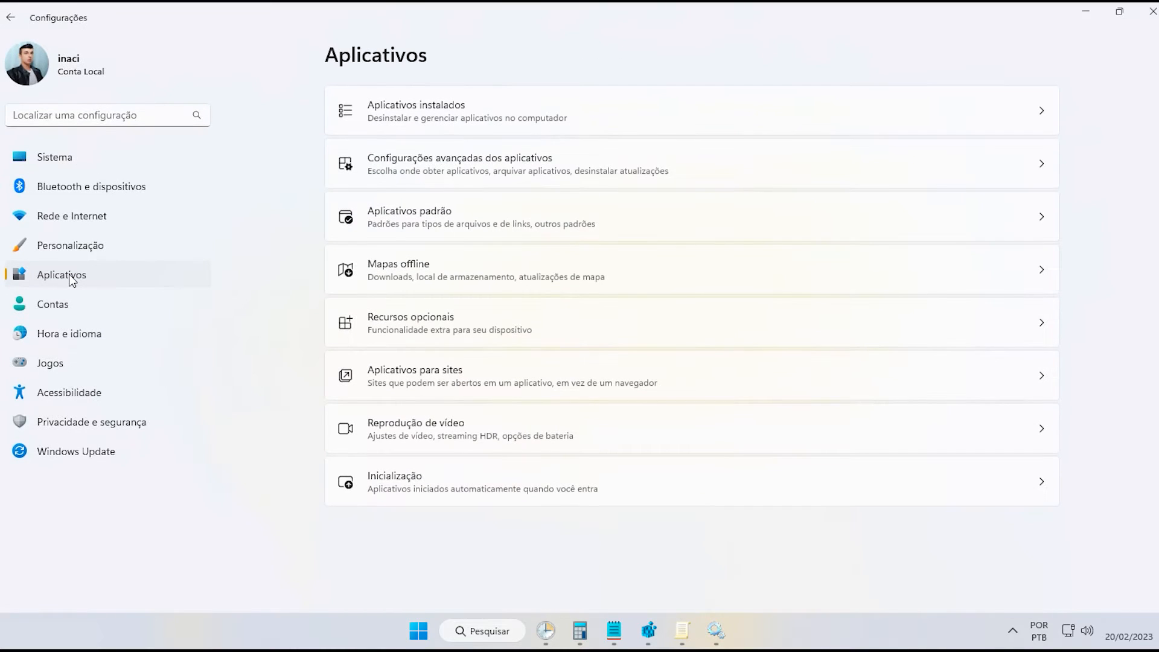
left_click(448, 120)
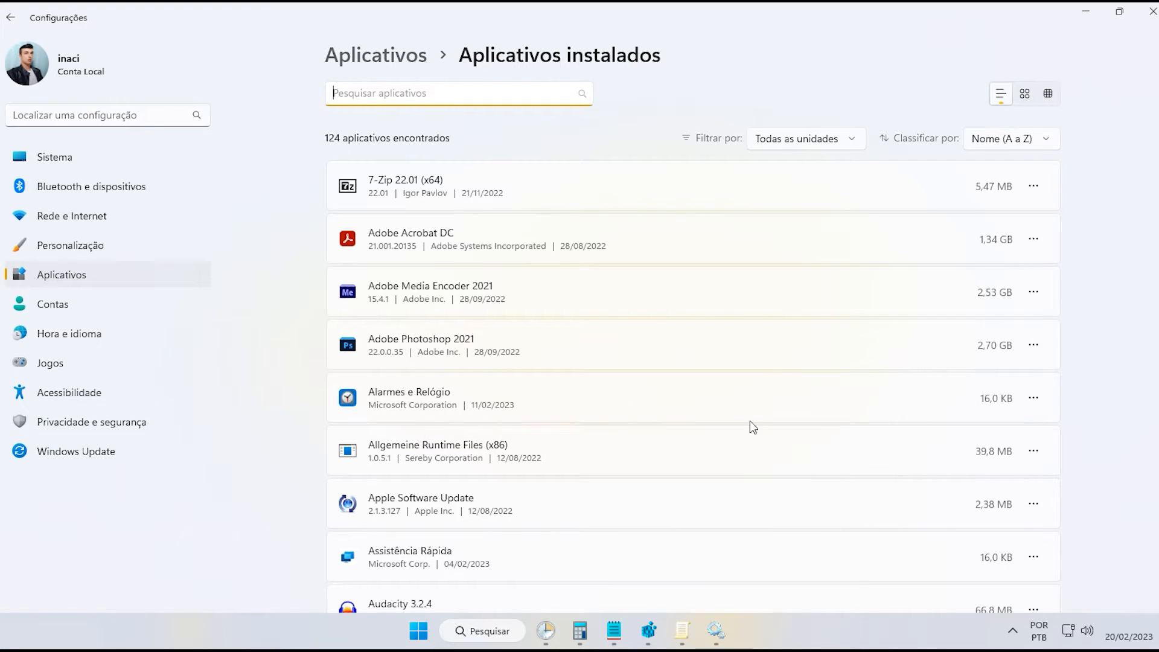
left_click(1033, 398)
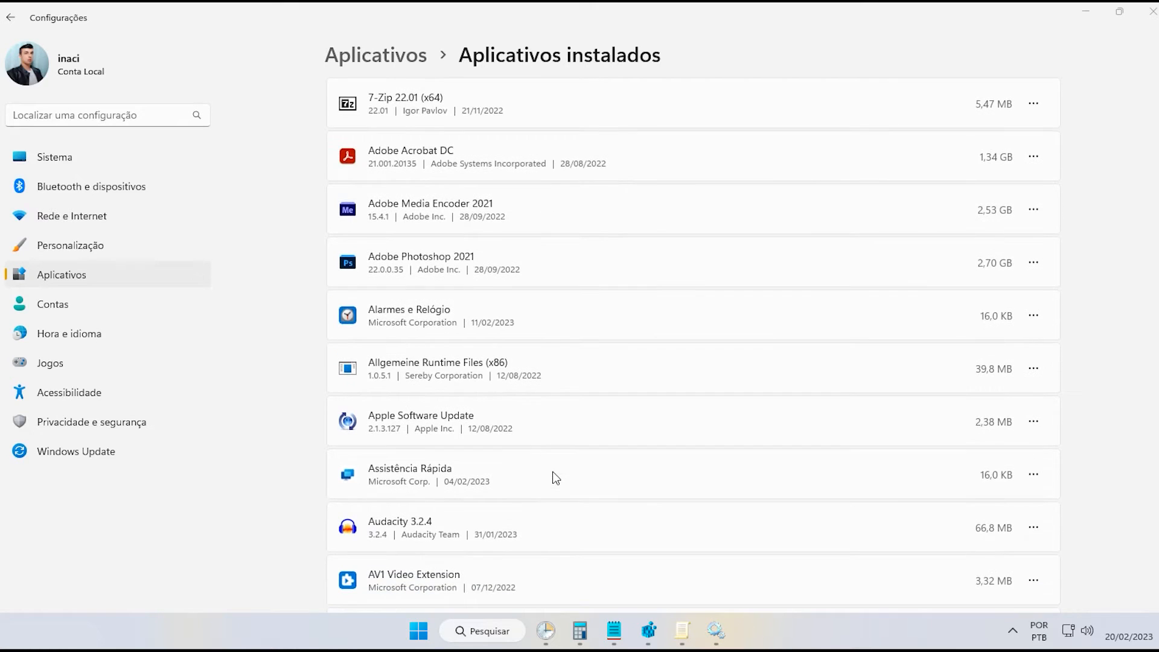
scroll(553, 472, "down", 3)
scroll(553, 472, "up", 3)
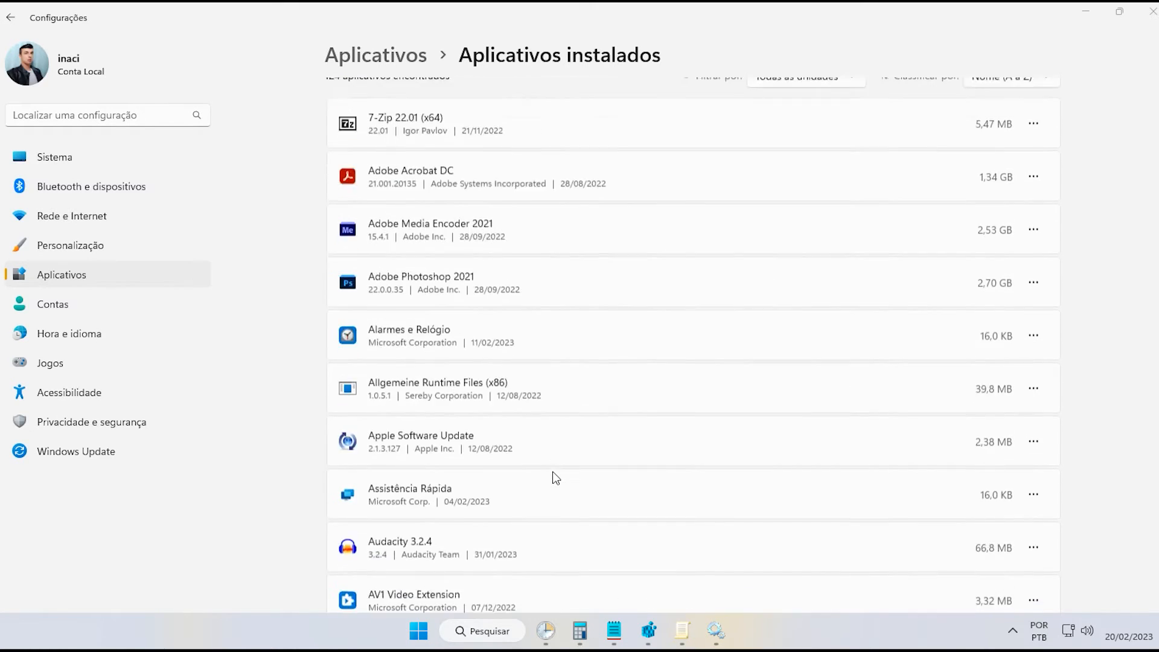
scroll(553, 472, "down", 5)
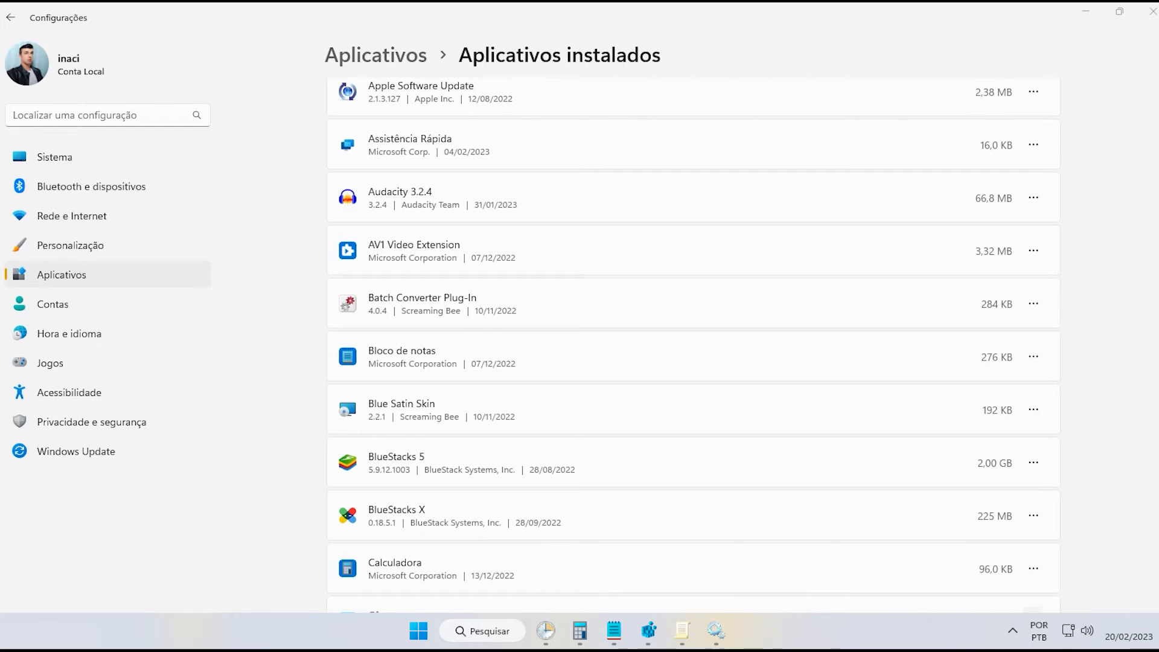
scroll(844, 574, "down", 3)
left_click(1034, 374)
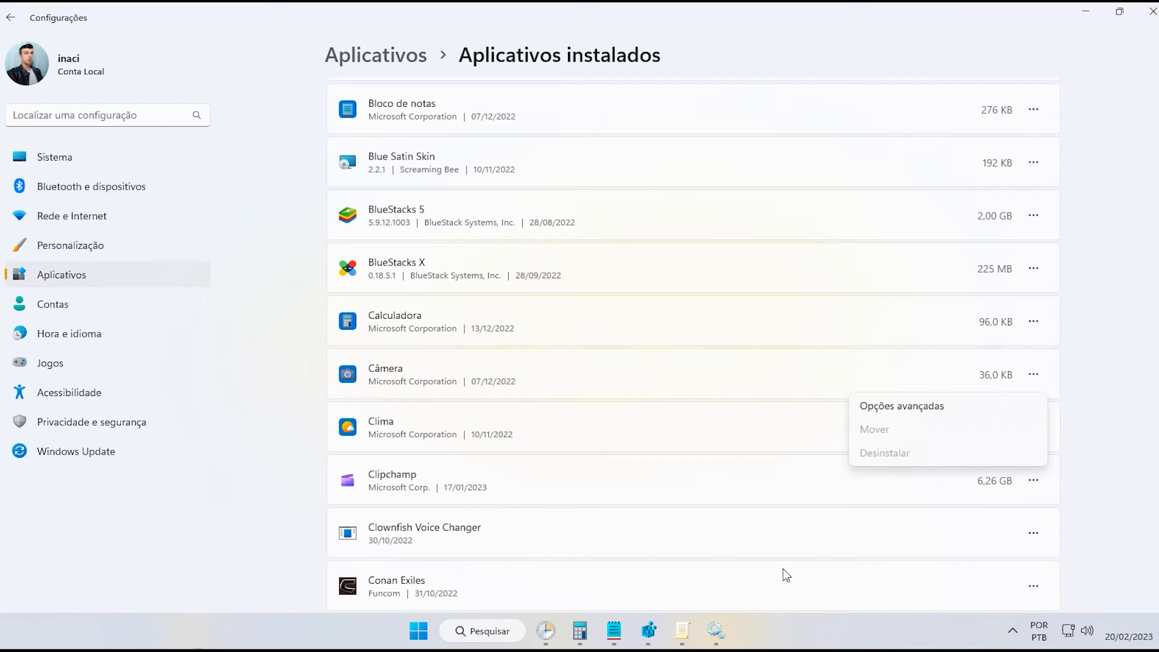
Switch to Lista APPs powershell.txt in Notepad and highlight the 3D Builder removal command and the Câmera entry.
left_click(614, 631)
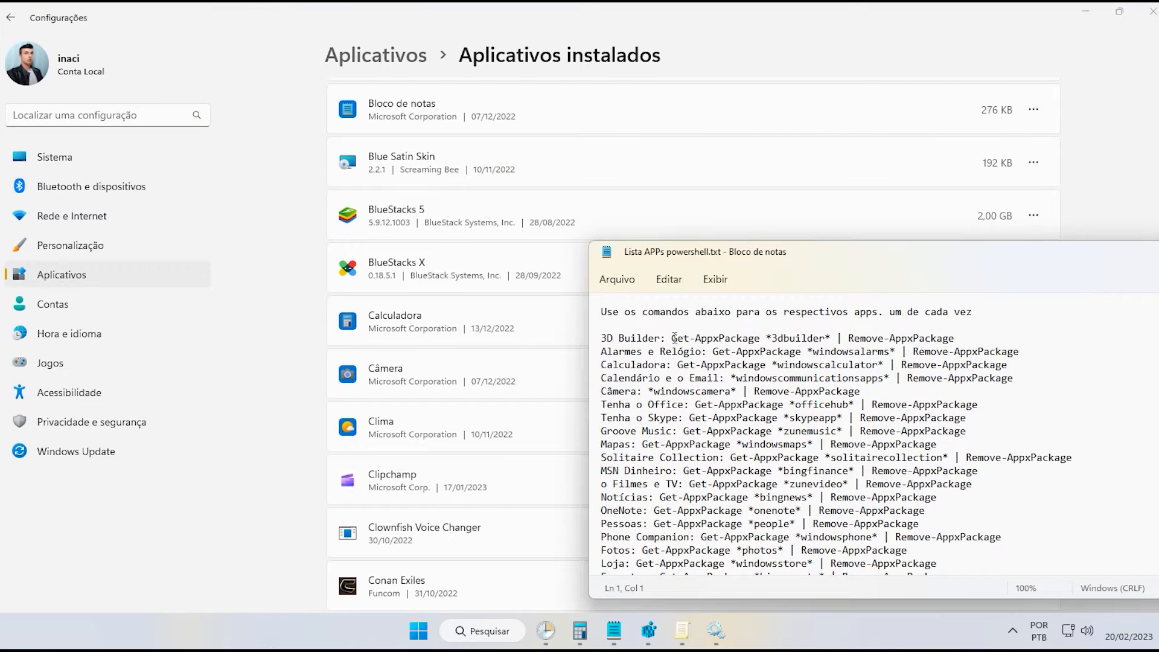
left_click_drag(673, 339, 969, 339)
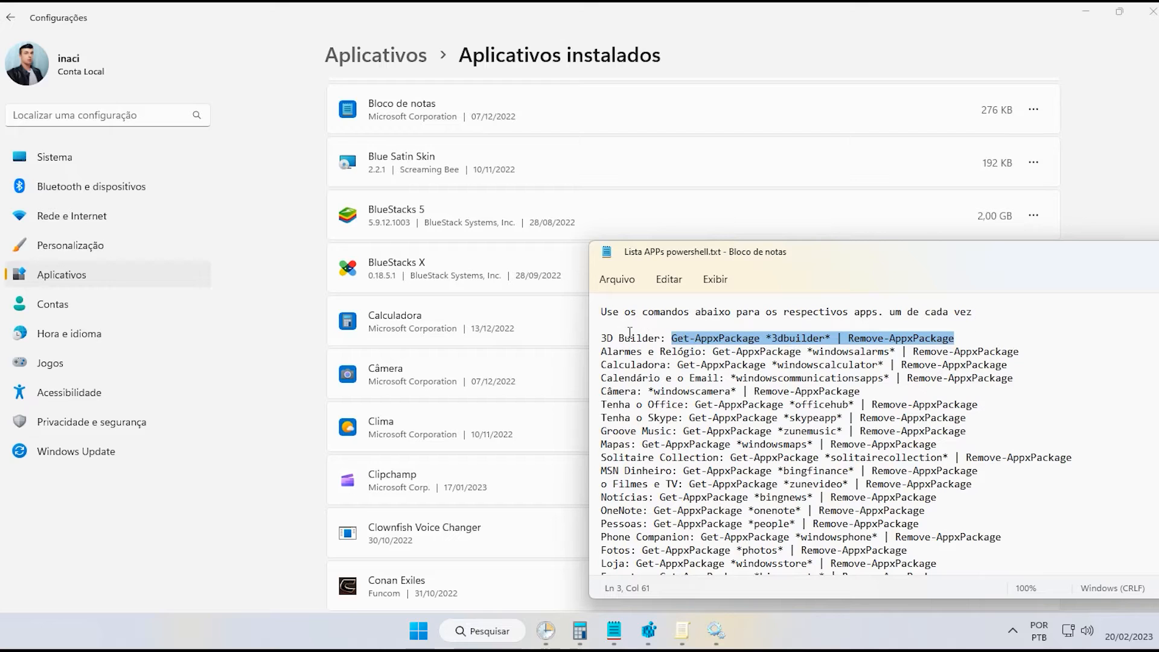
left_click_drag(603, 338, 606, 344)
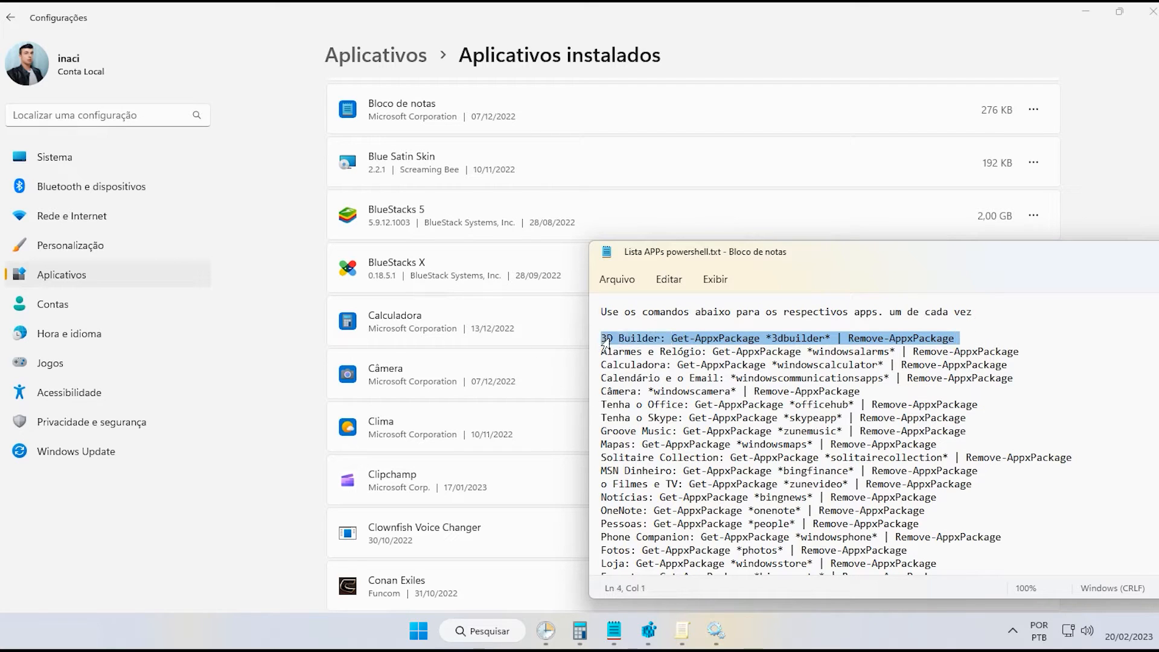
left_click(639, 345)
left_click_drag(603, 393, 643, 393)
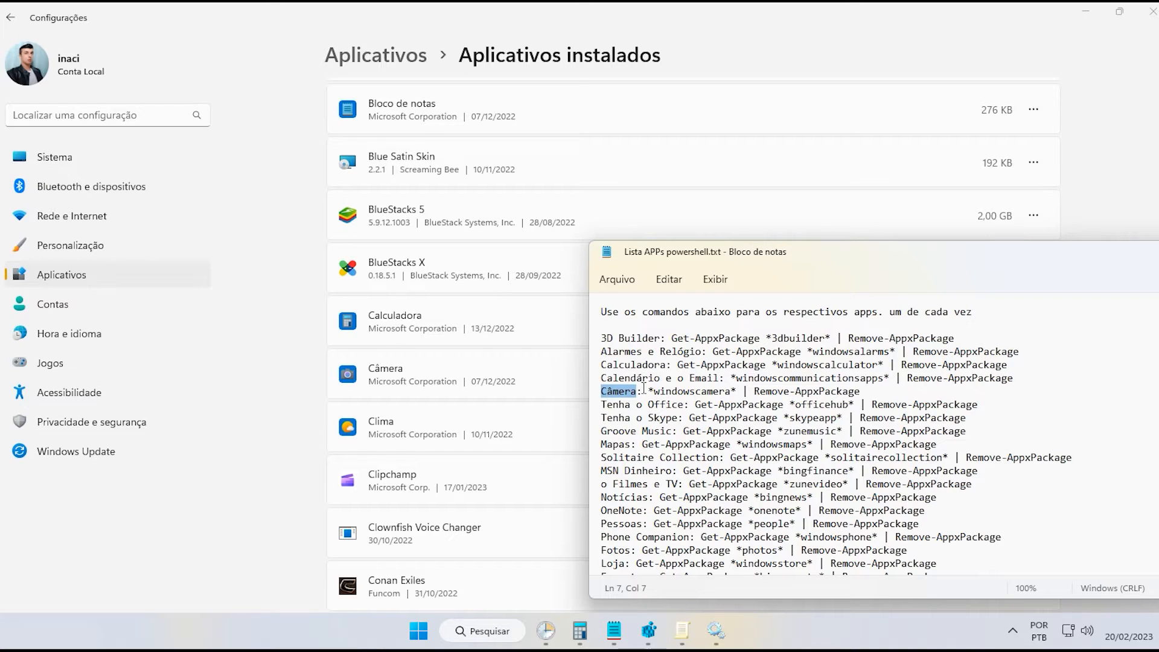
Copy the Câmera entry's *windowscamera* | Remove-AppxPackage command into Windows PowerShell run as administrator, and close it without executing the command.
left_click_drag(648, 392, 864, 393)
key("ctrl+c")
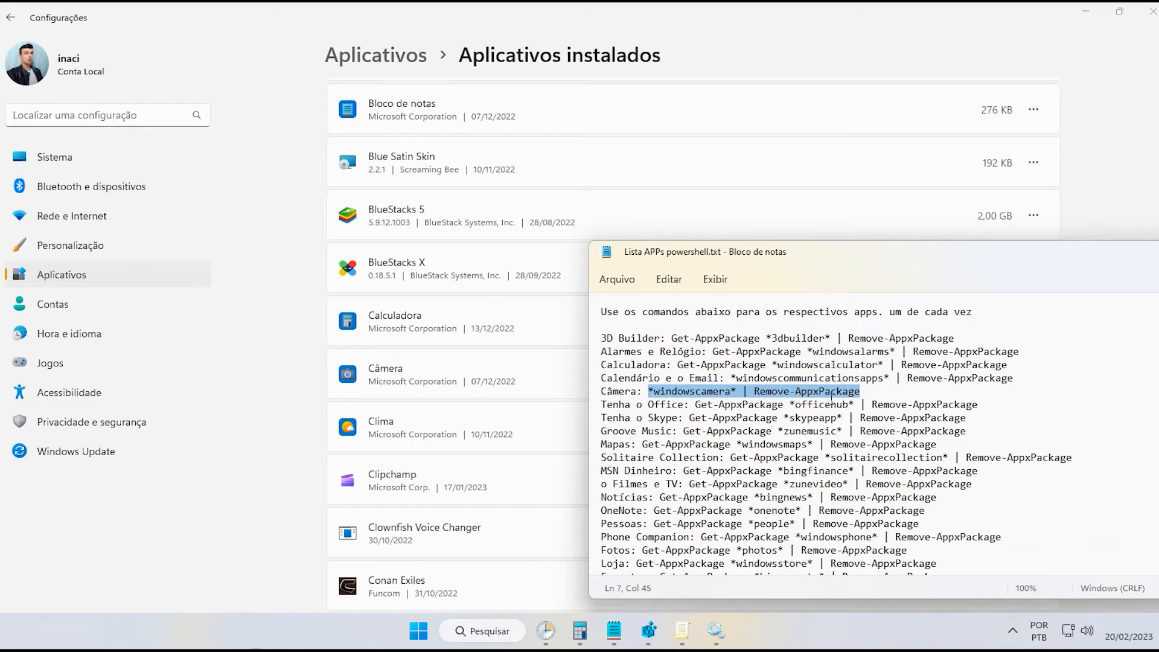
key("super+s")
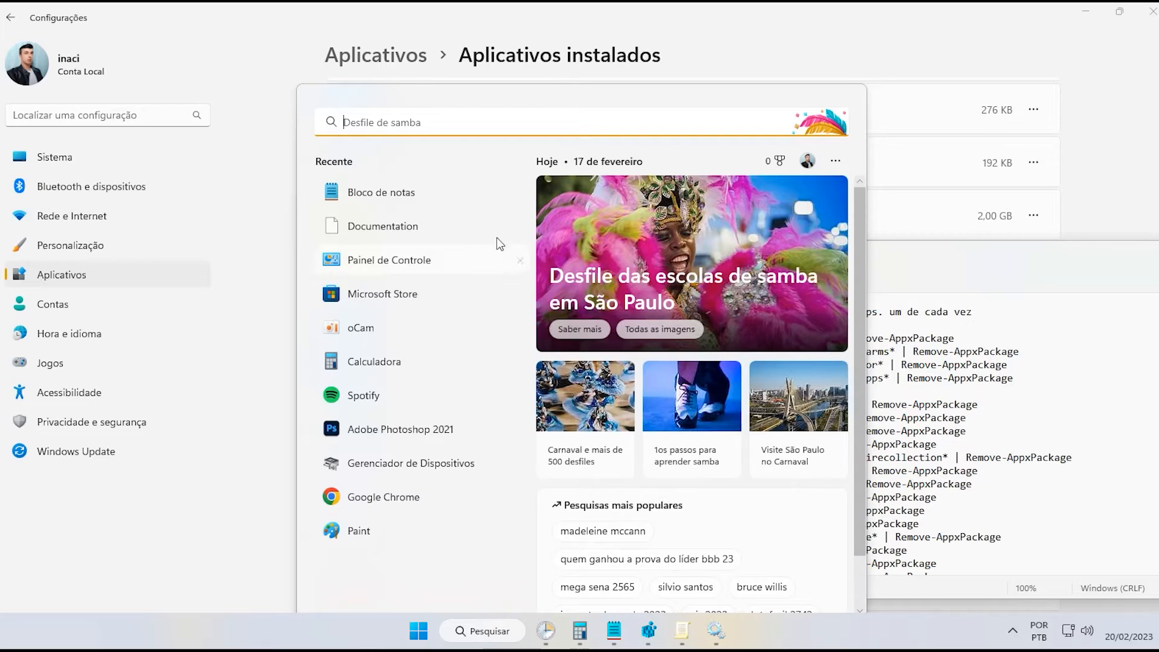
type("power")
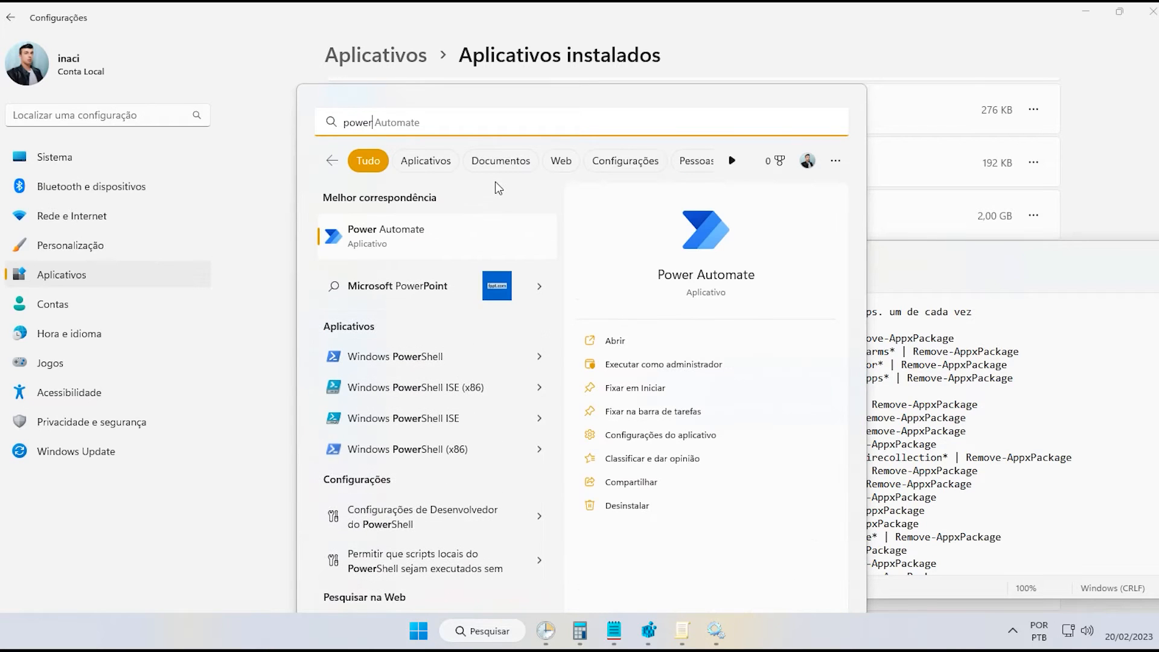
right_click(409, 363)
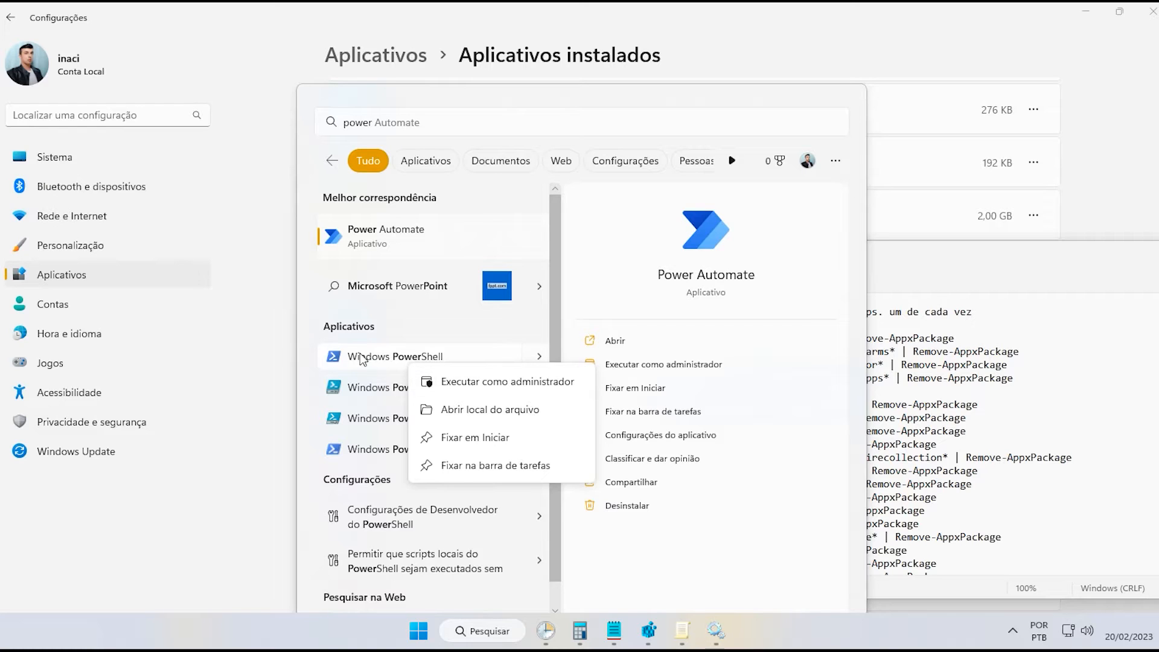
left_click(495, 382)
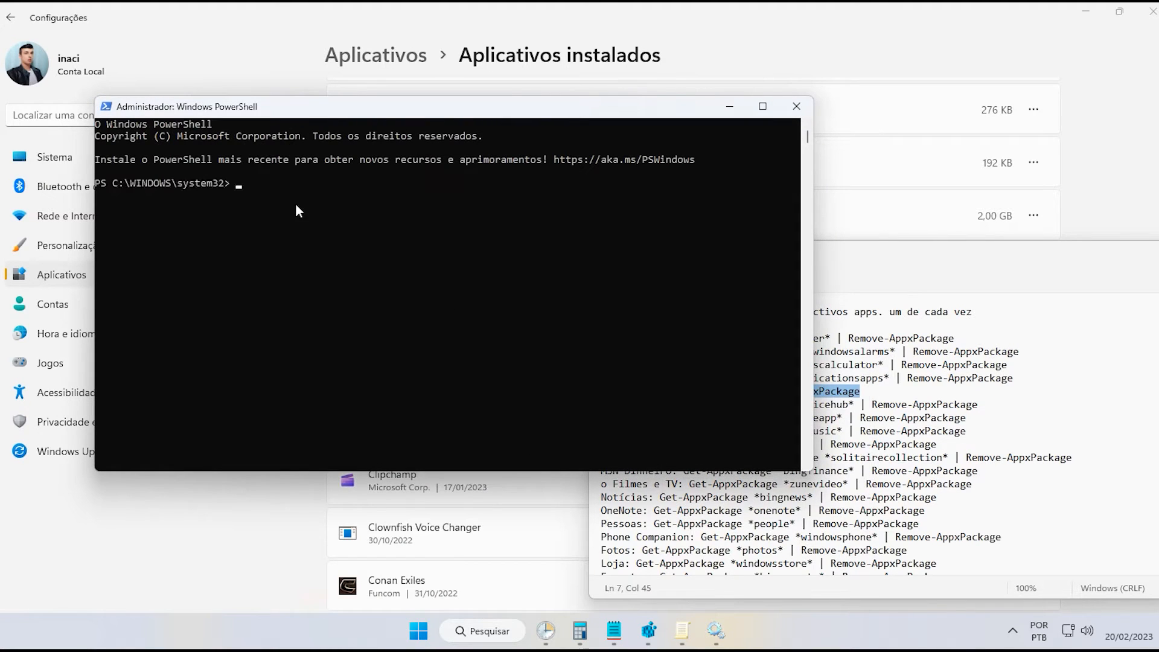
key("ctrl+v")
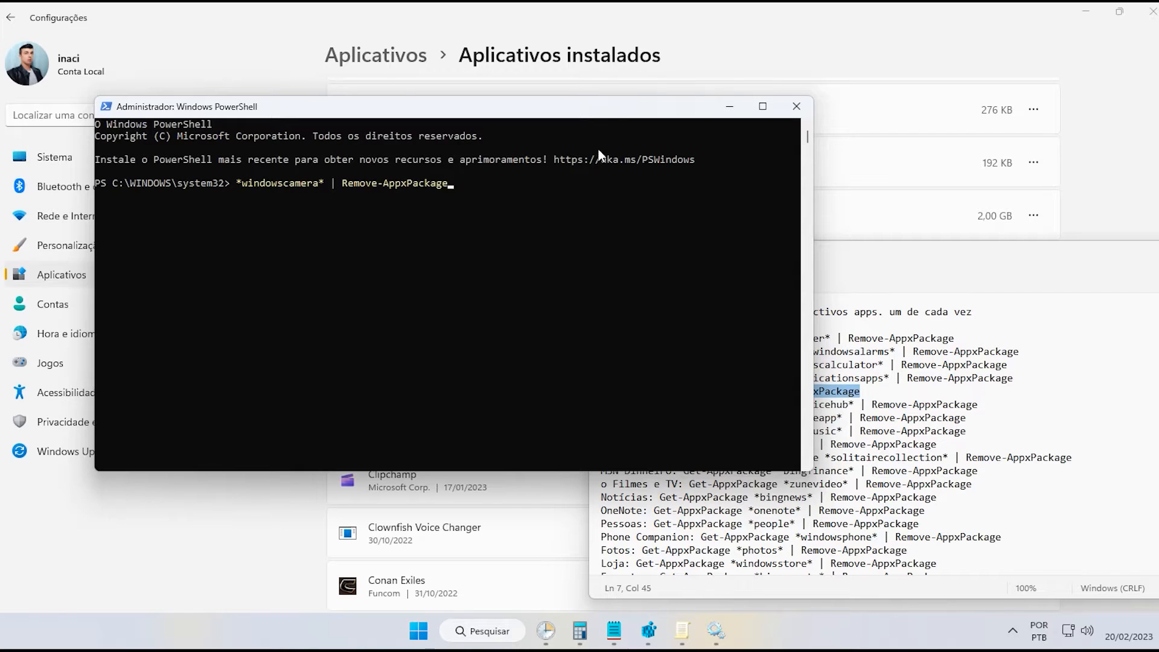
left_click(797, 106)
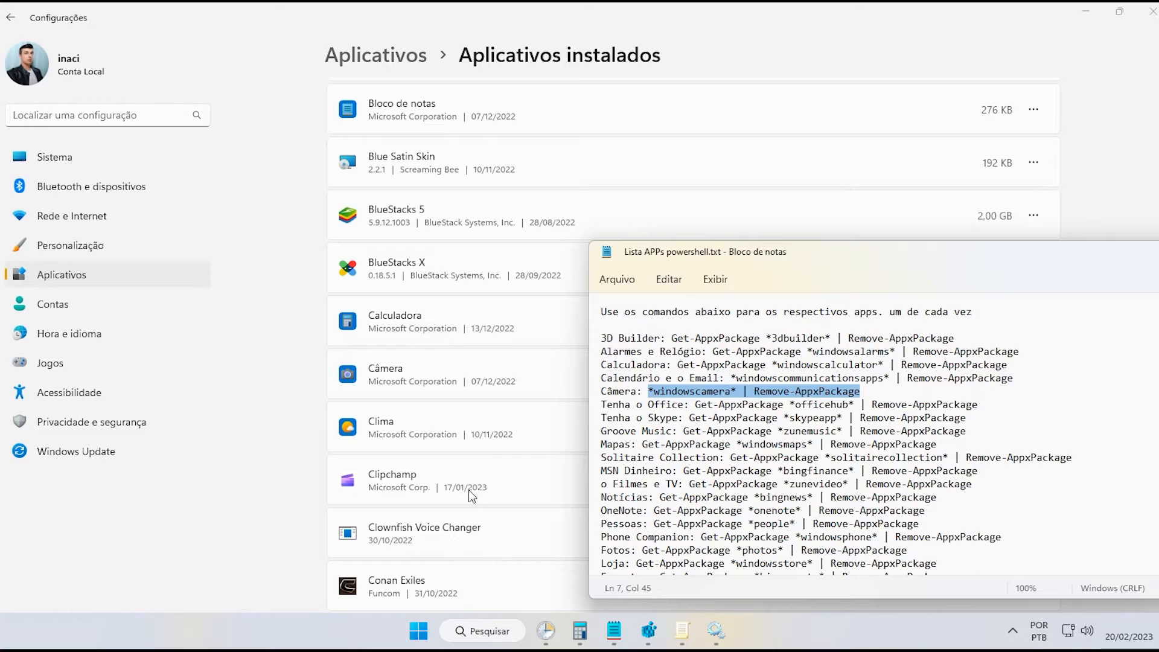
Highlight the Fotos removal command with *photos* in Lista APPs powershell.txt and return to the installed apps settings.
left_click(506, 433)
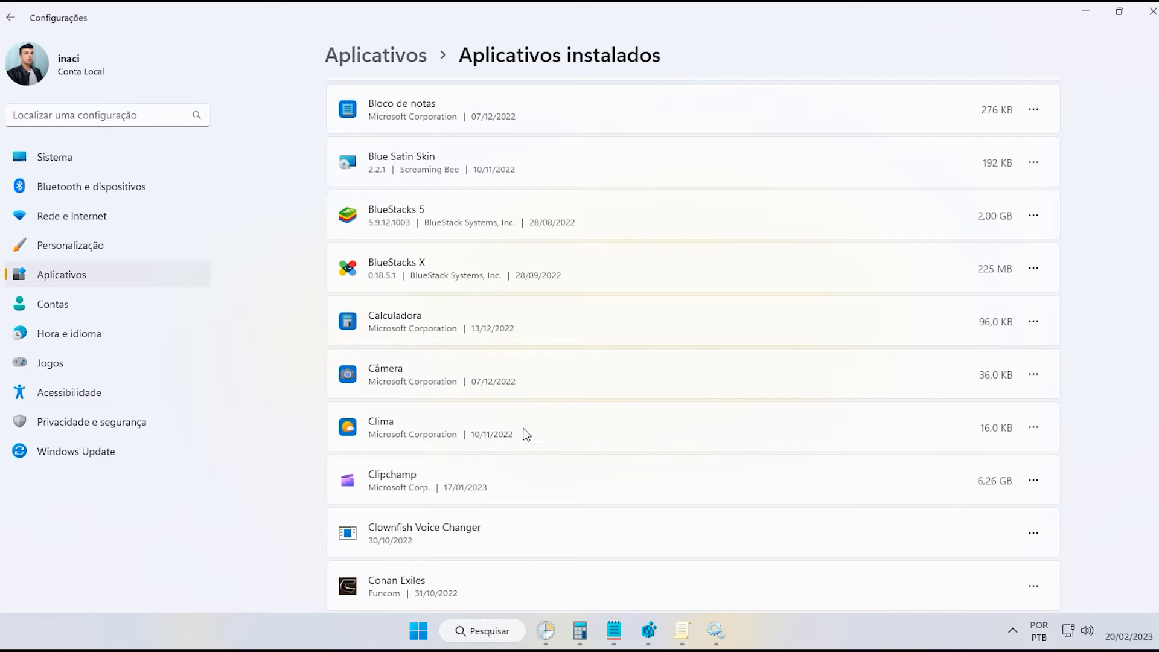
left_click(614, 631)
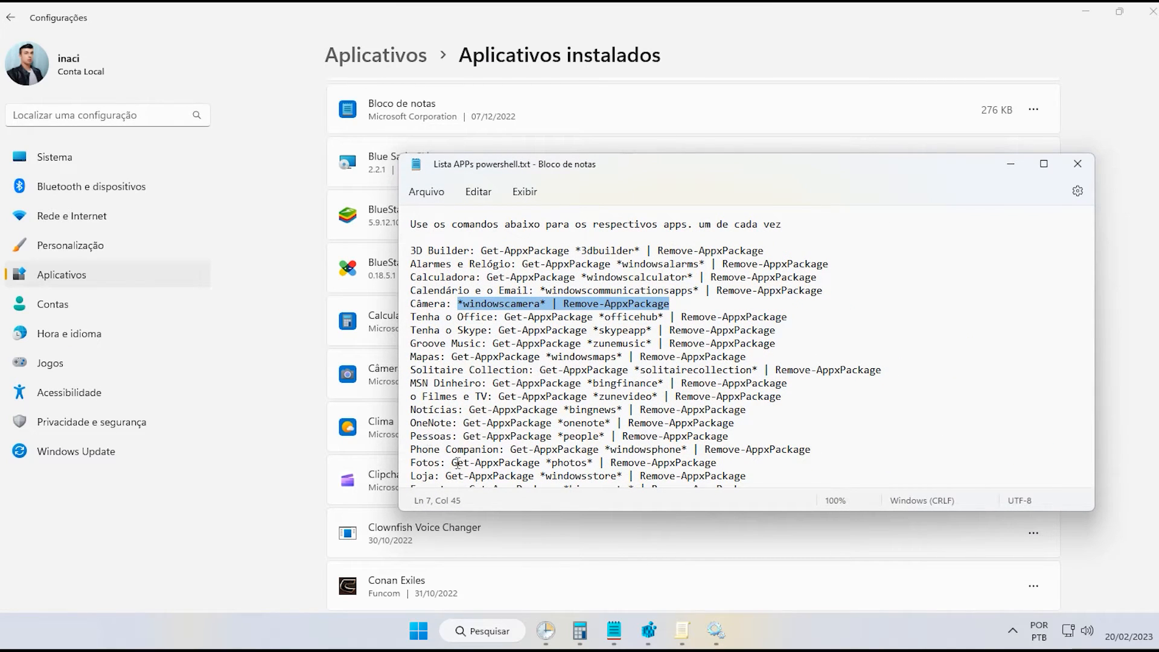
left_click_drag(458, 462, 717, 462)
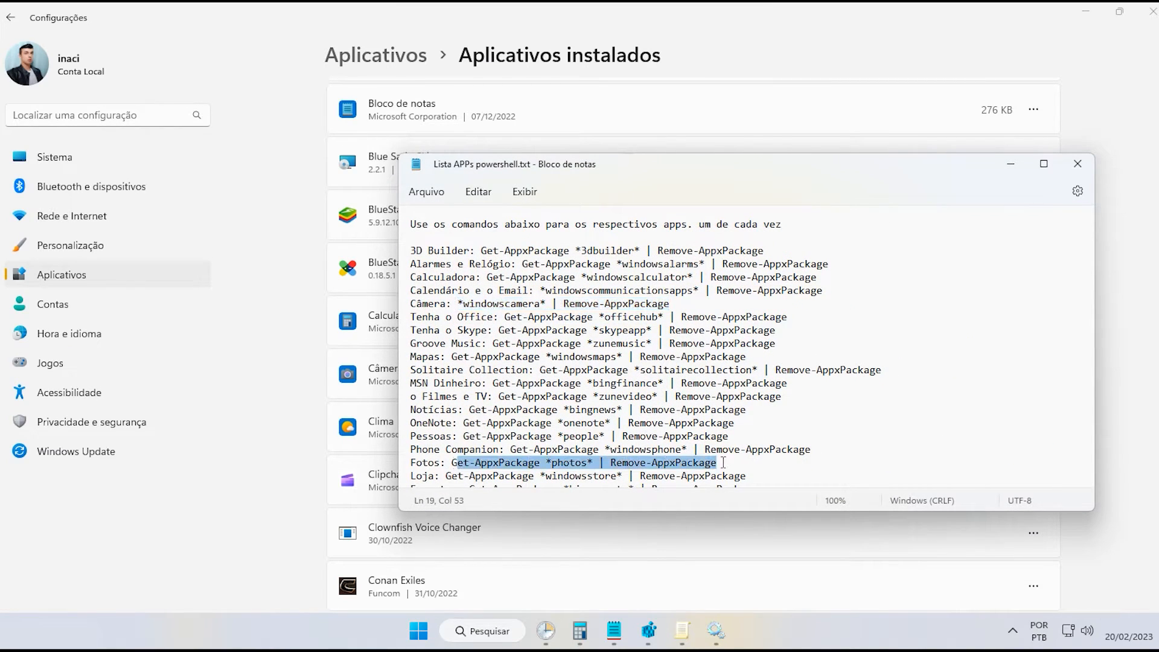
left_click(288, 467)
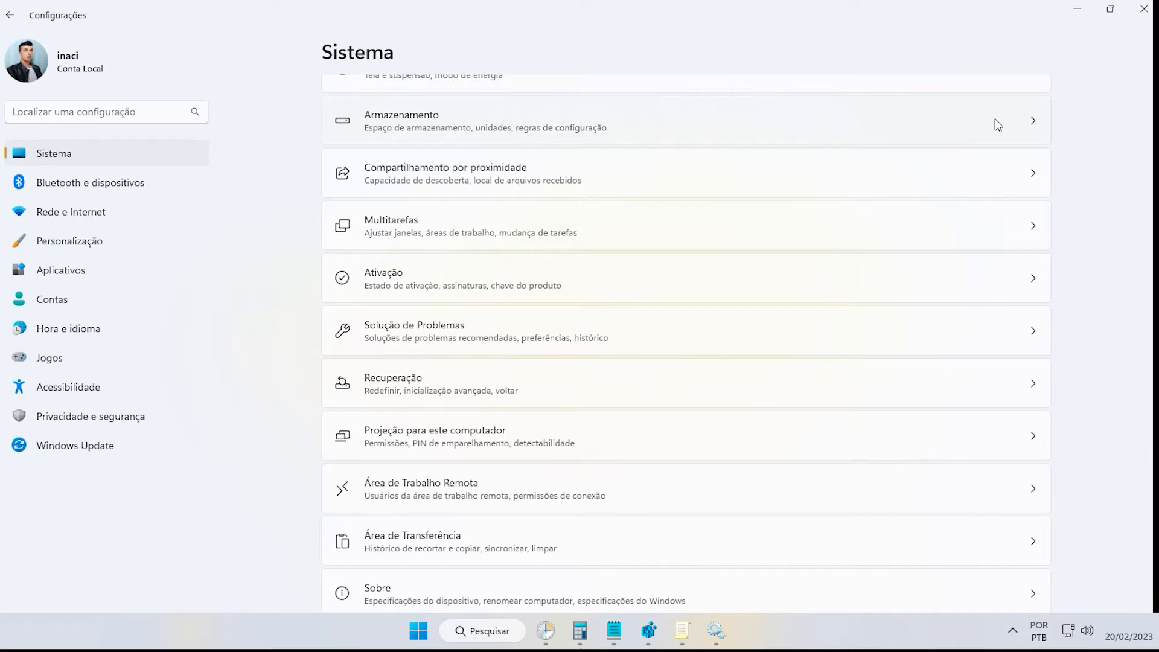
Open Painel de Controle, try the Categoria view, and set its items back to Ícones grandes.
key("super+s")
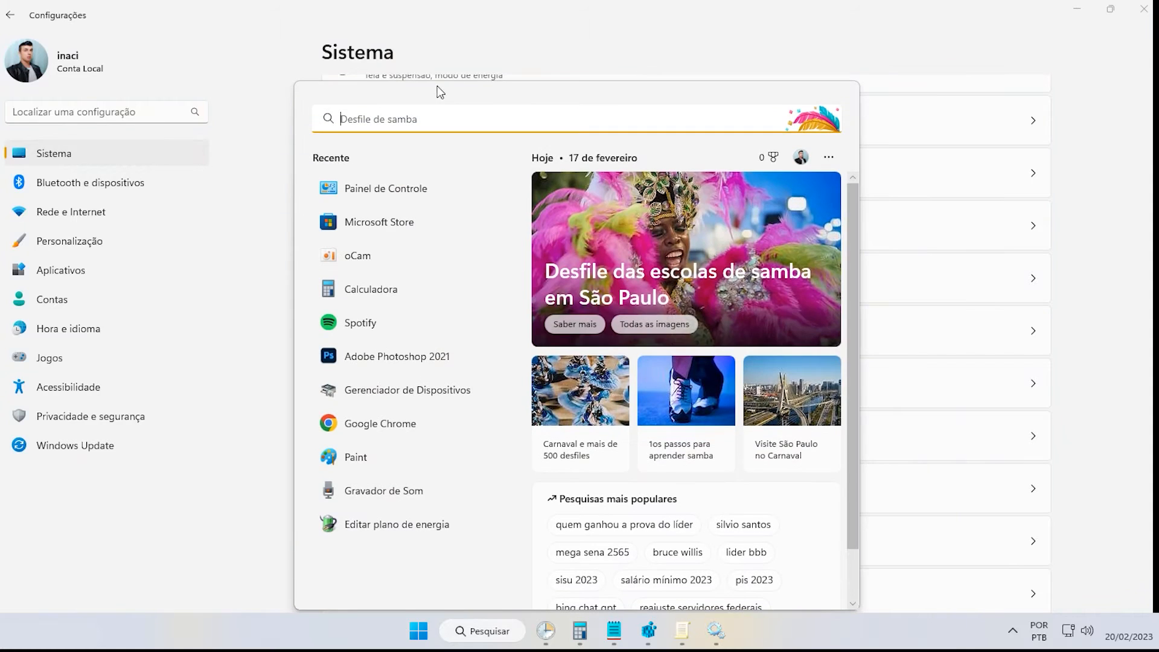
type("painel")
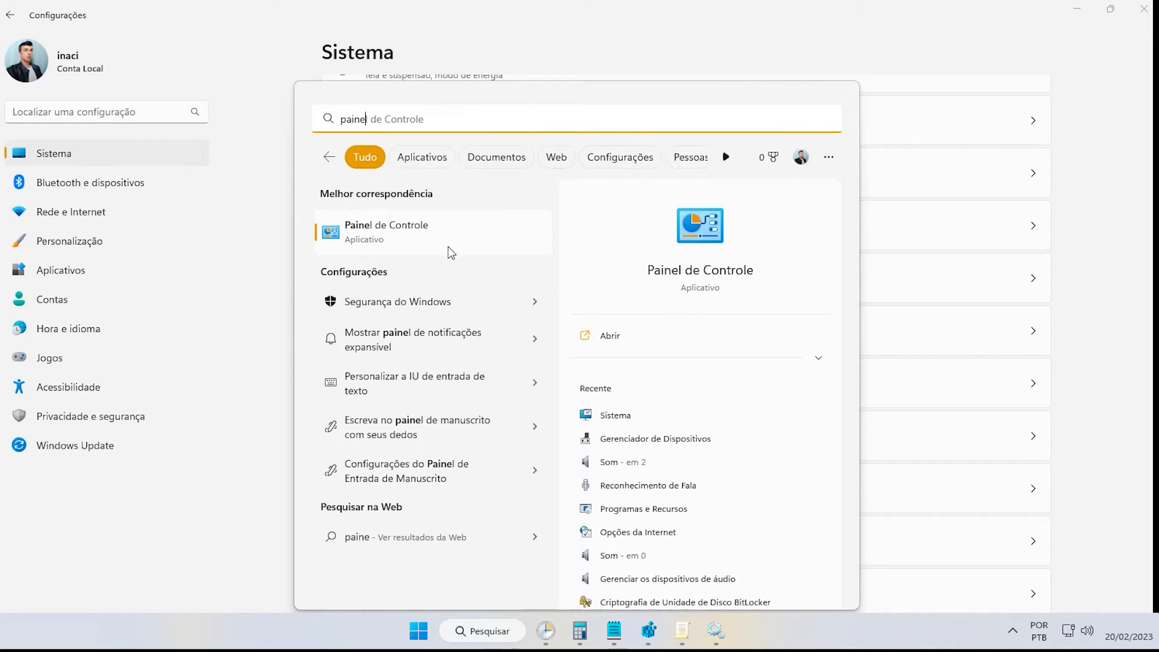
left_click(448, 246)
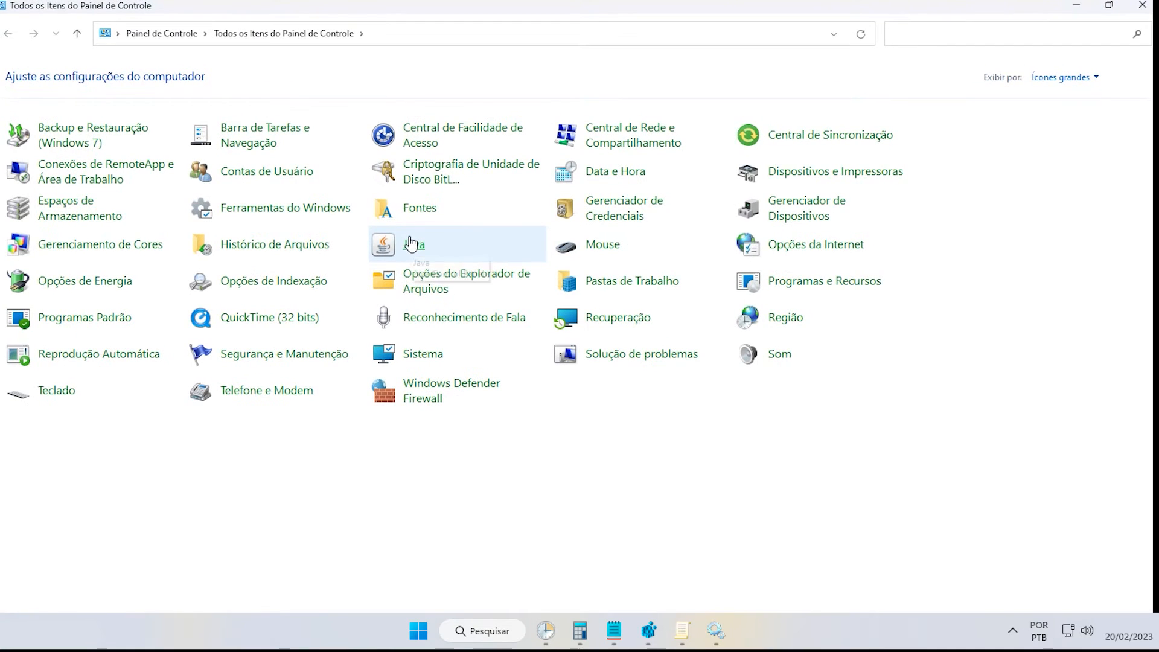
left_click(1081, 78)
left_click(1073, 96)
left_click(796, 78)
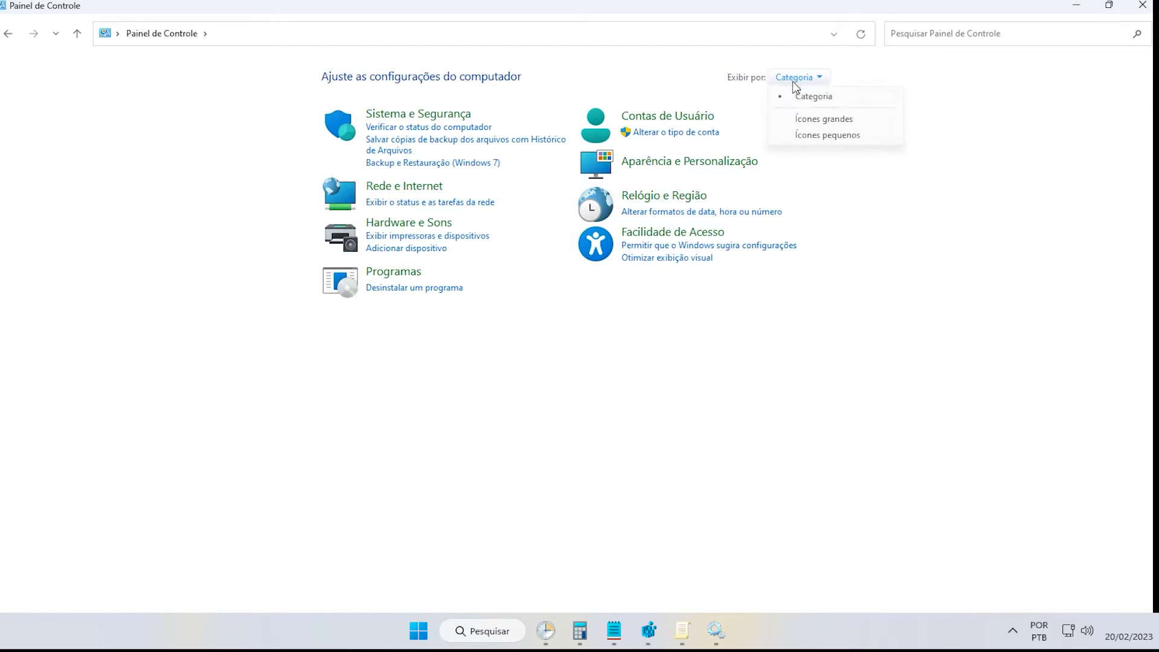
left_click(812, 119)
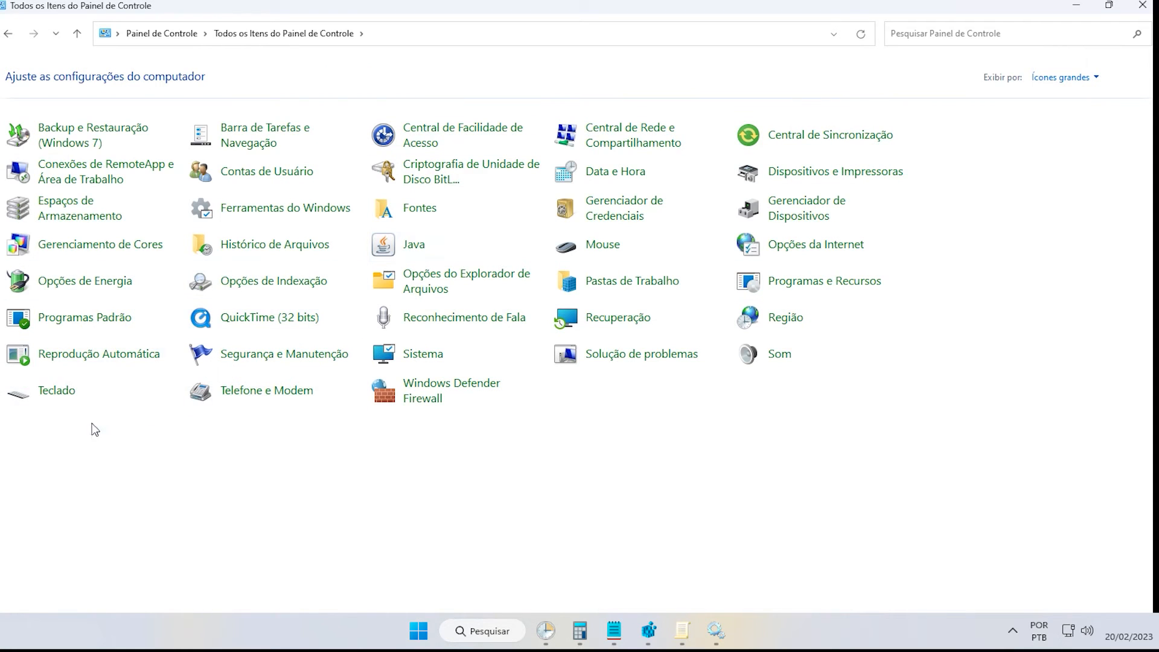
Open Opções de Energia, show the additional power plans, and view the page for choosing the power button function.
left_click(80, 285)
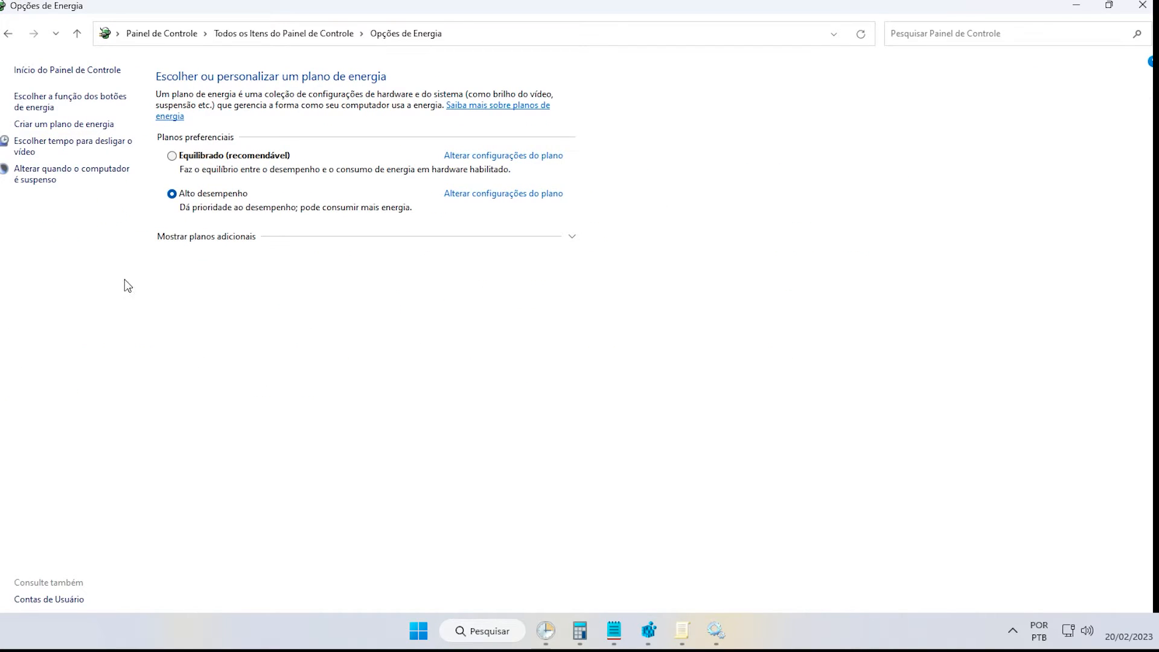
left_click(225, 245)
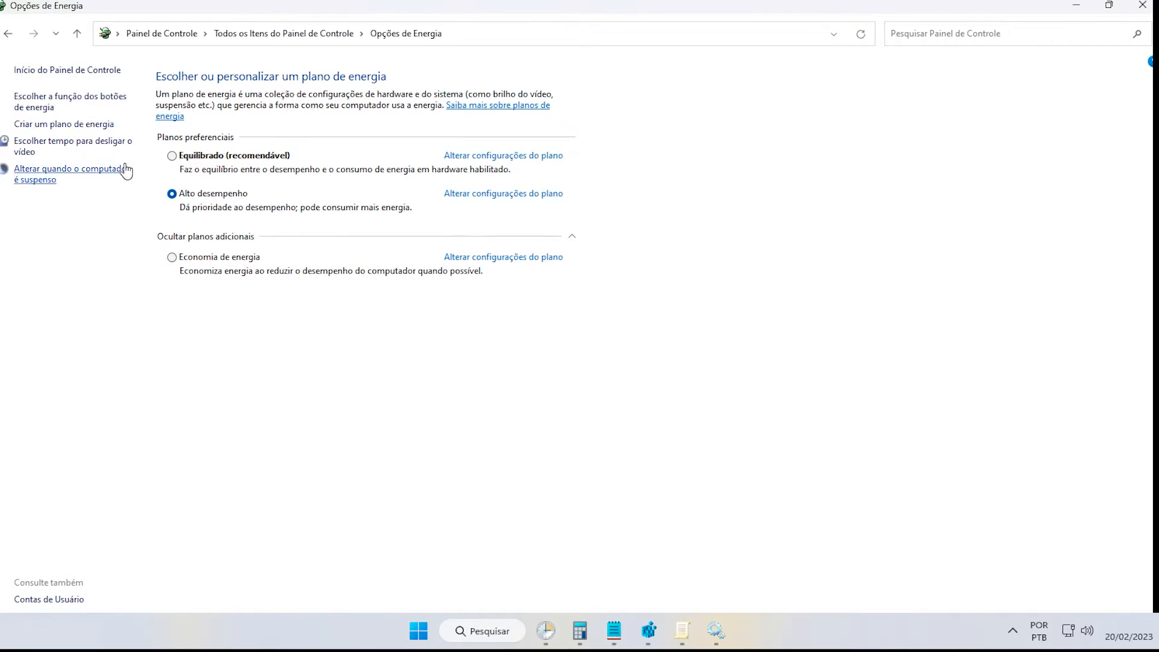
left_click(81, 103)
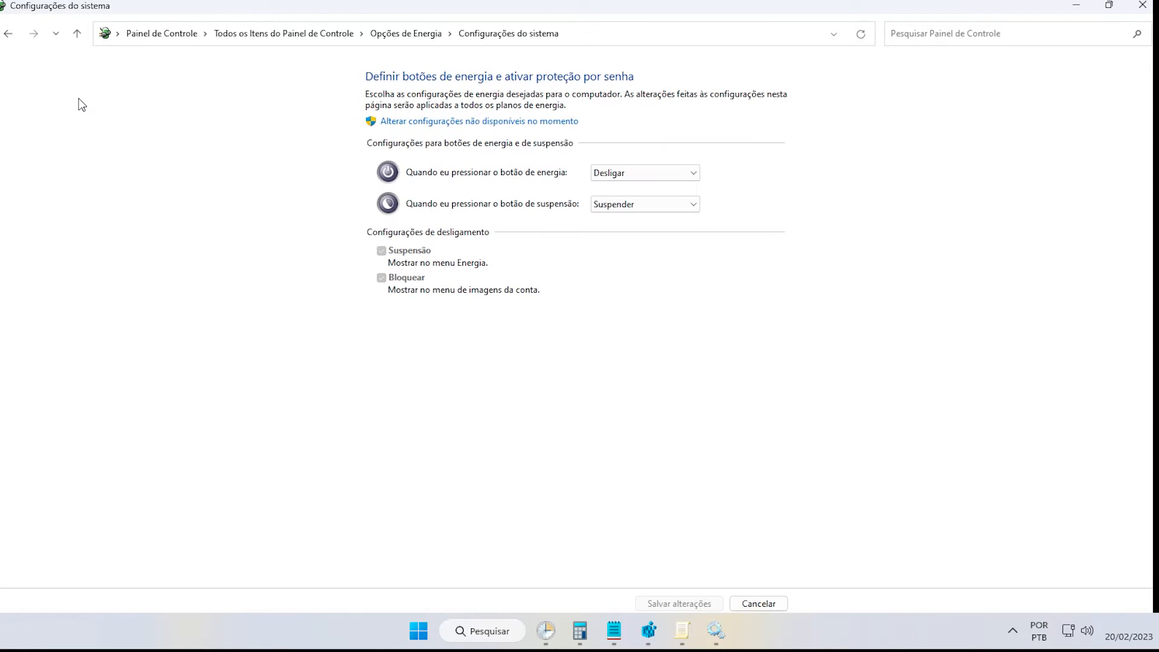
left_click(7, 34)
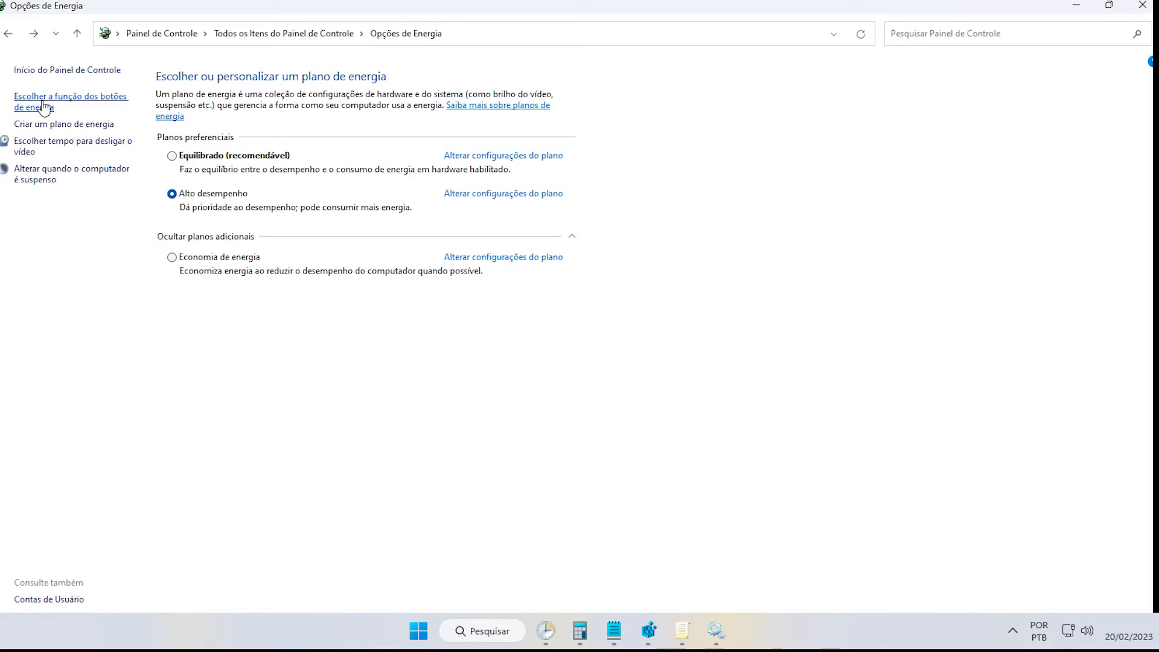
In the power button function settings, choose Desligar for the power button and check the choices for the suspend button.
left_click(42, 105)
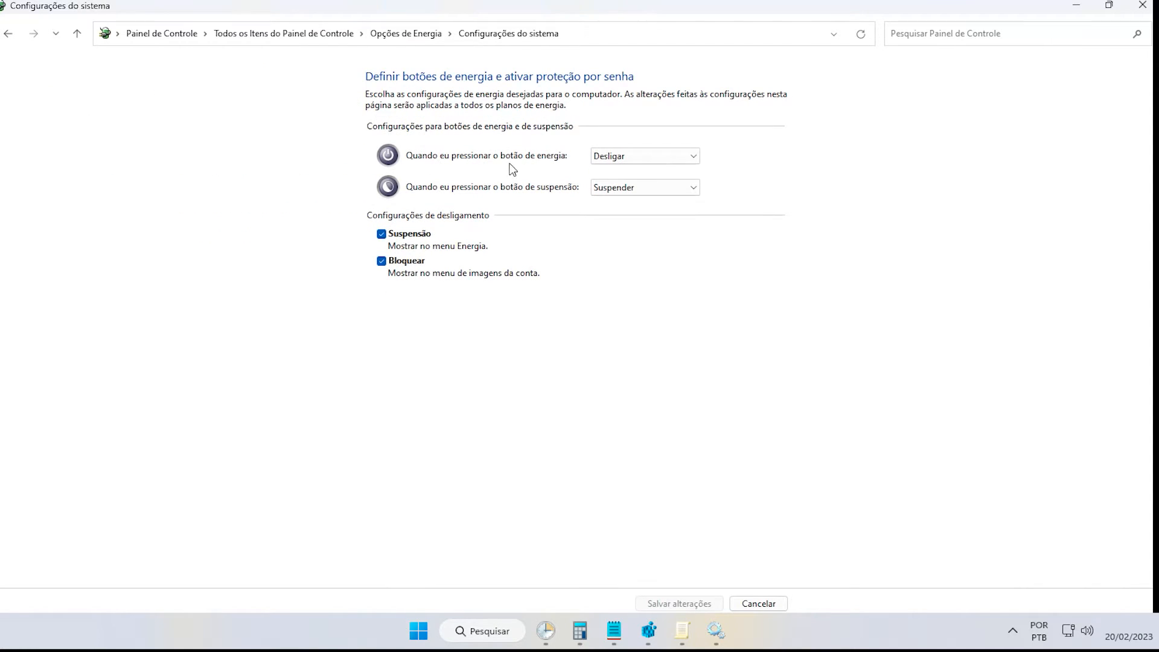
left_click(650, 160)
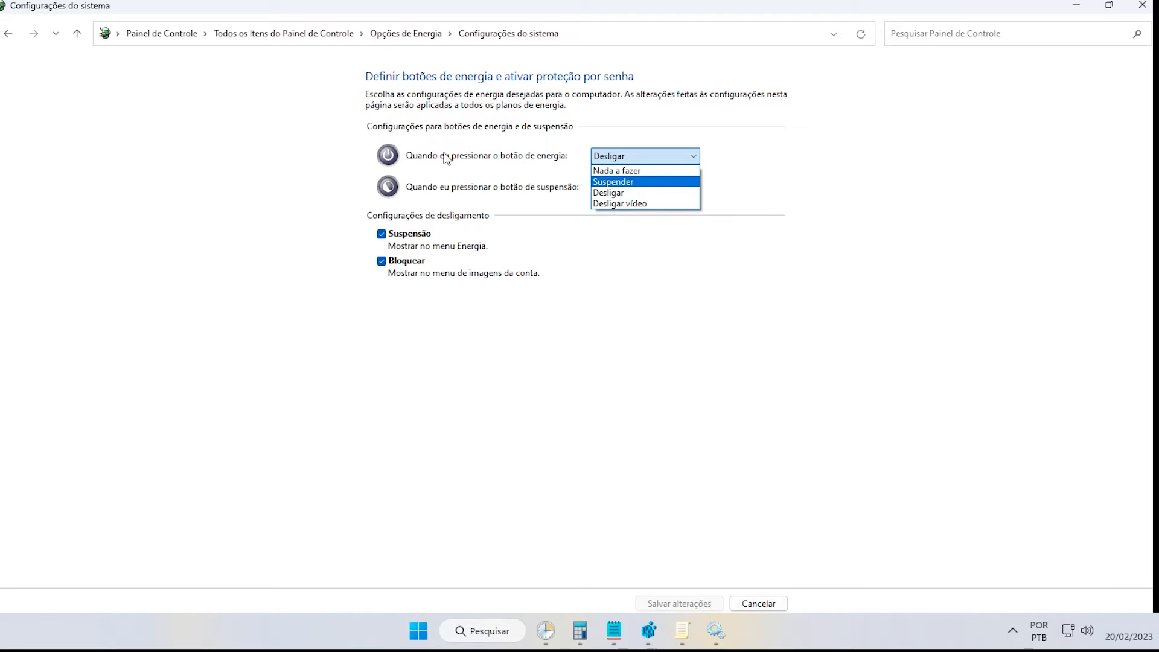
left_click(622, 194)
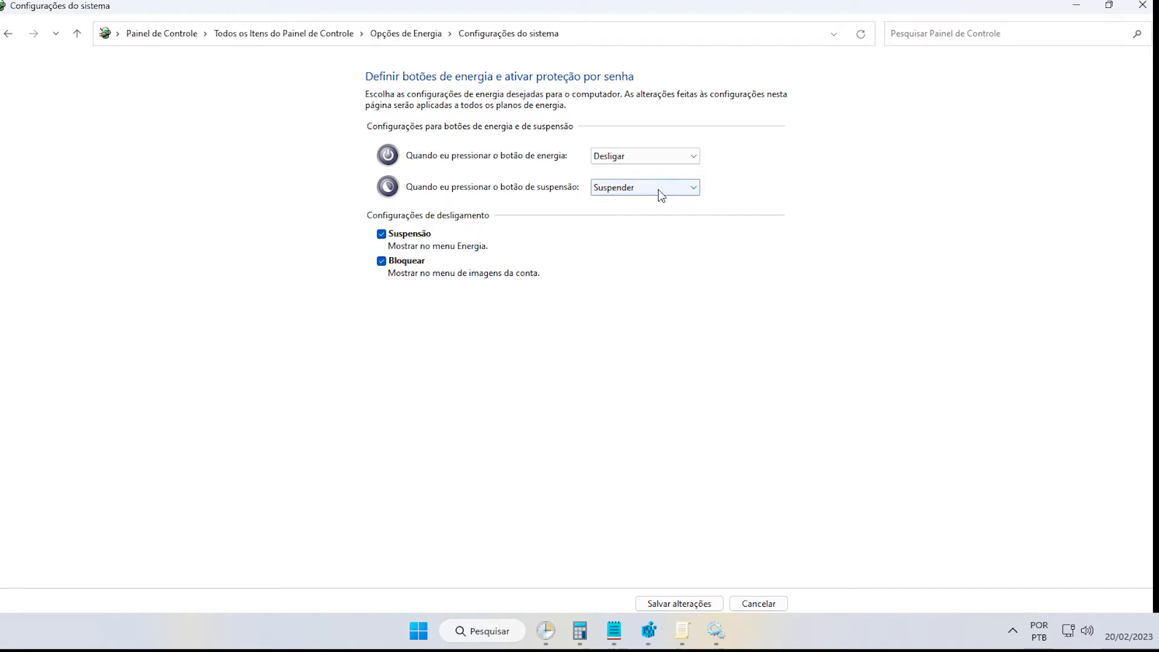
left_click(679, 193)
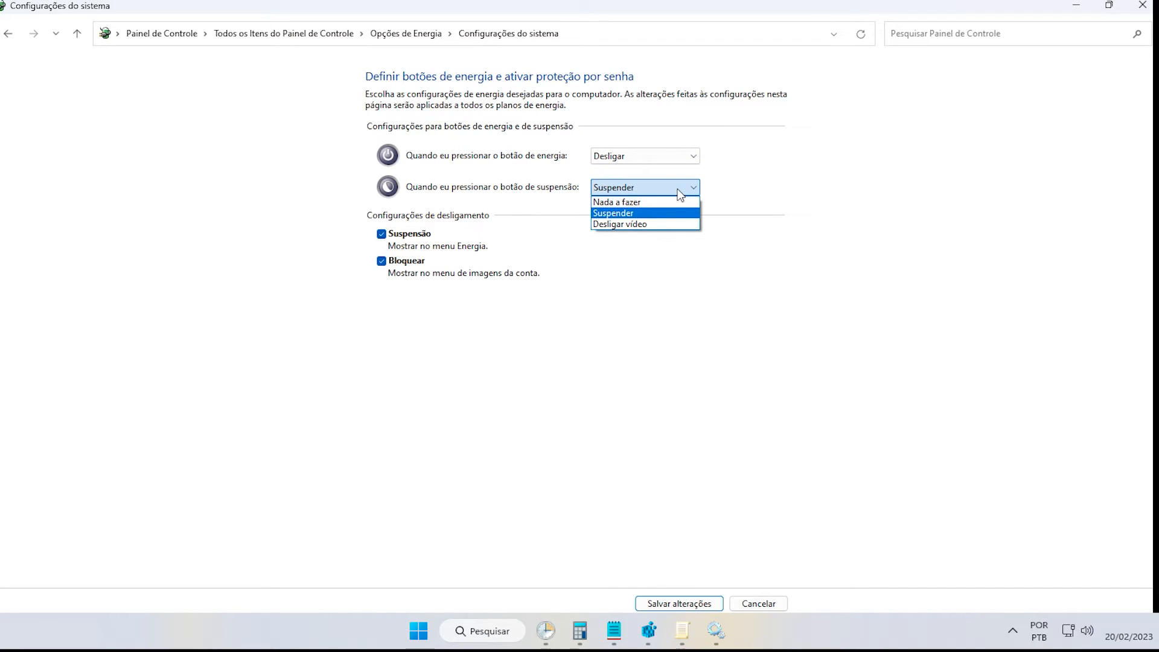
left_click(833, 196)
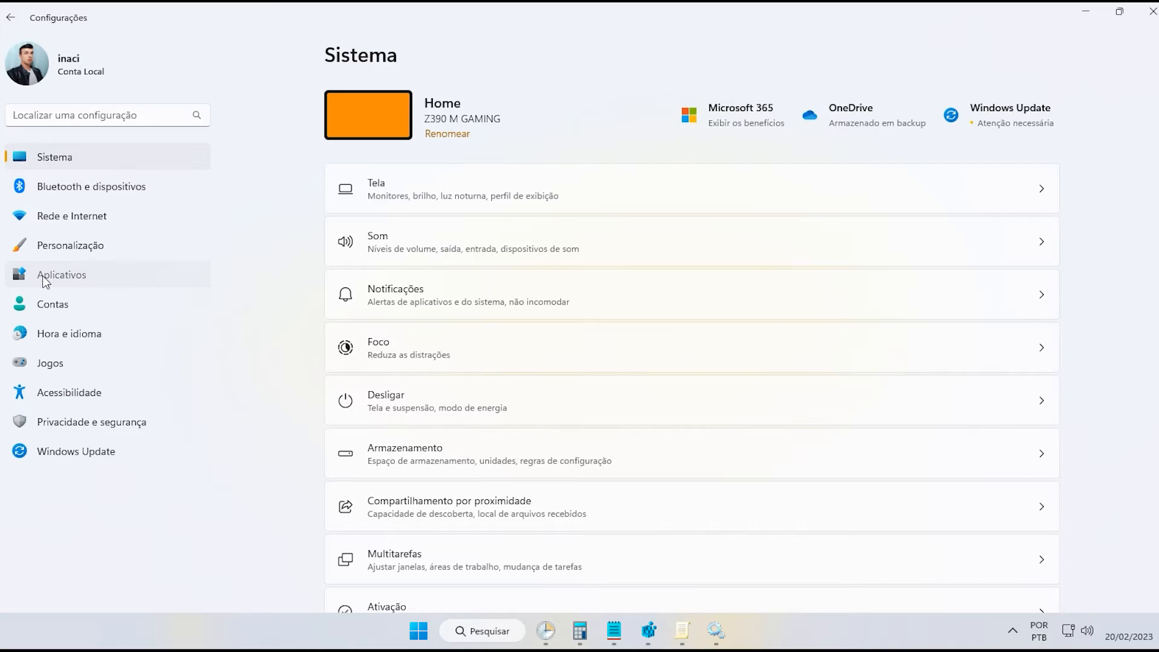
Open Mapas offline in the Aplicativos settings and toggle the option under Atualizações de mapa.
left_click(44, 278)
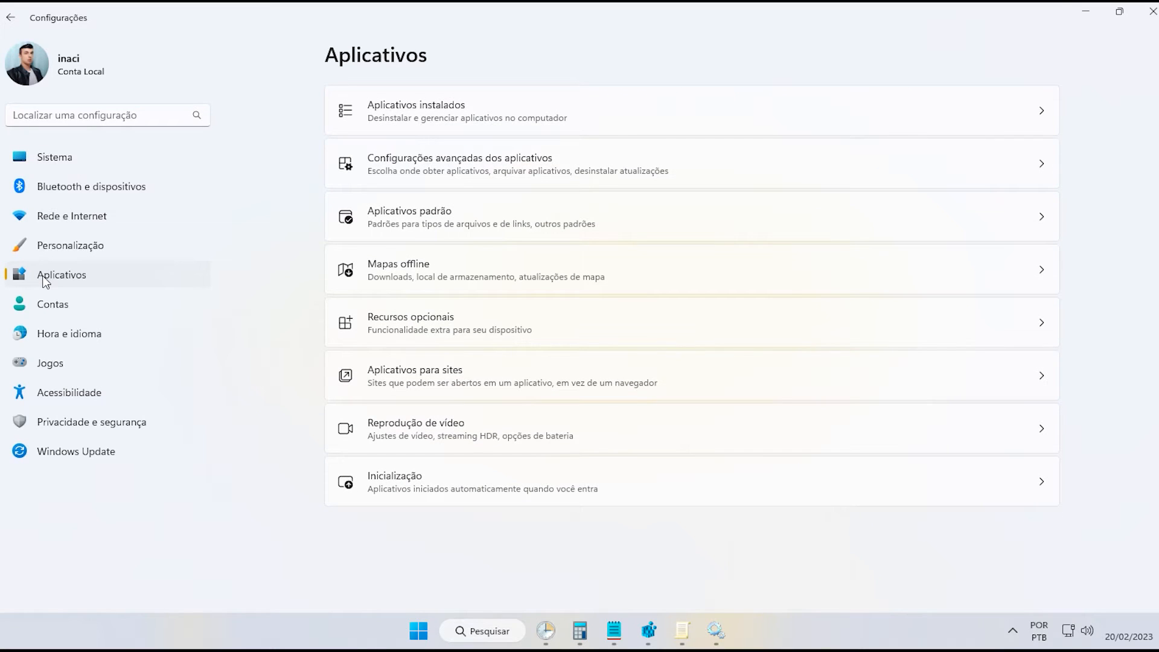
left_click(443, 275)
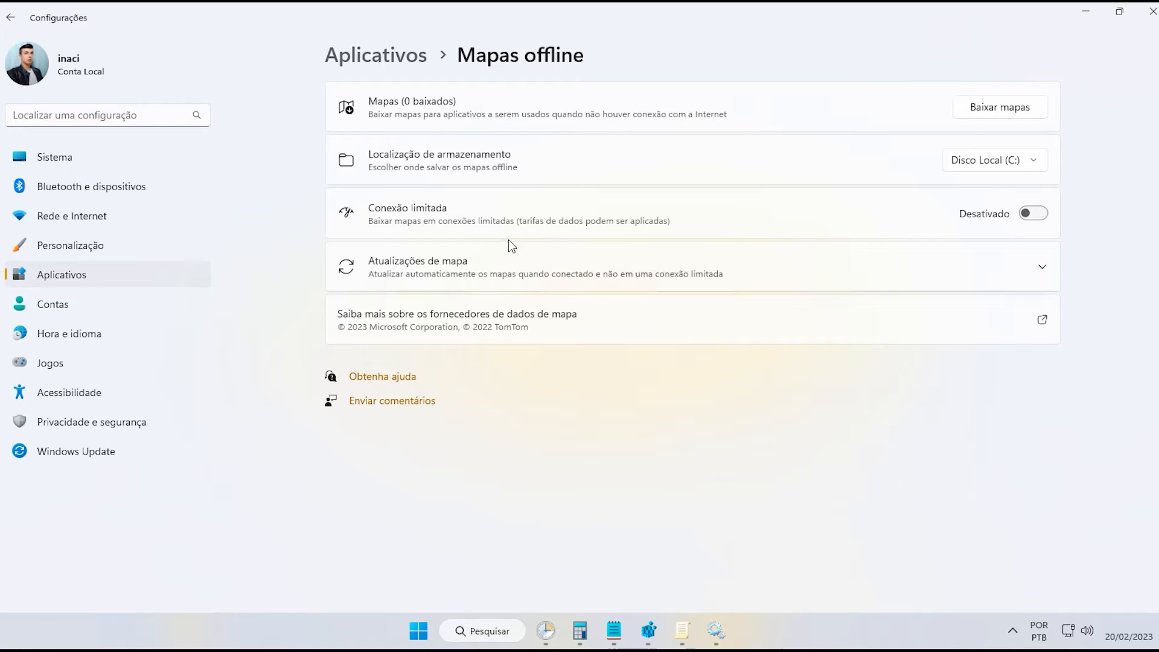
left_click(504, 260)
left_click(376, 311)
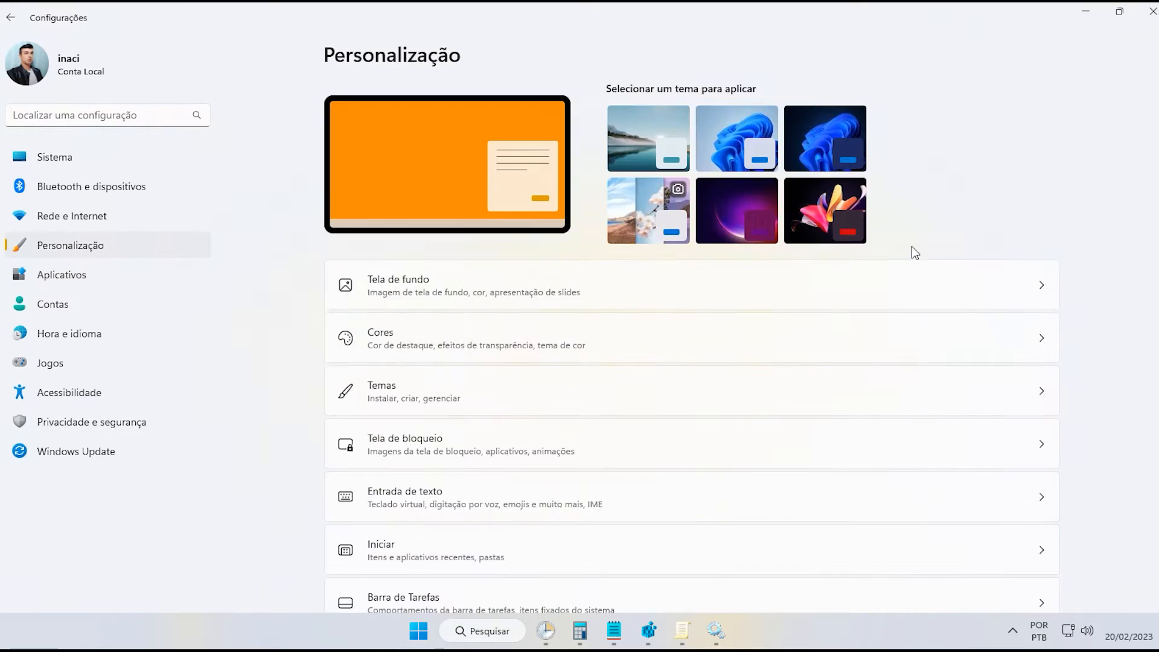
Search the settings for video, turn on Salvar largura de banda de rede in Reprodução de vídeo, and play the preview video.
left_click(68, 119)
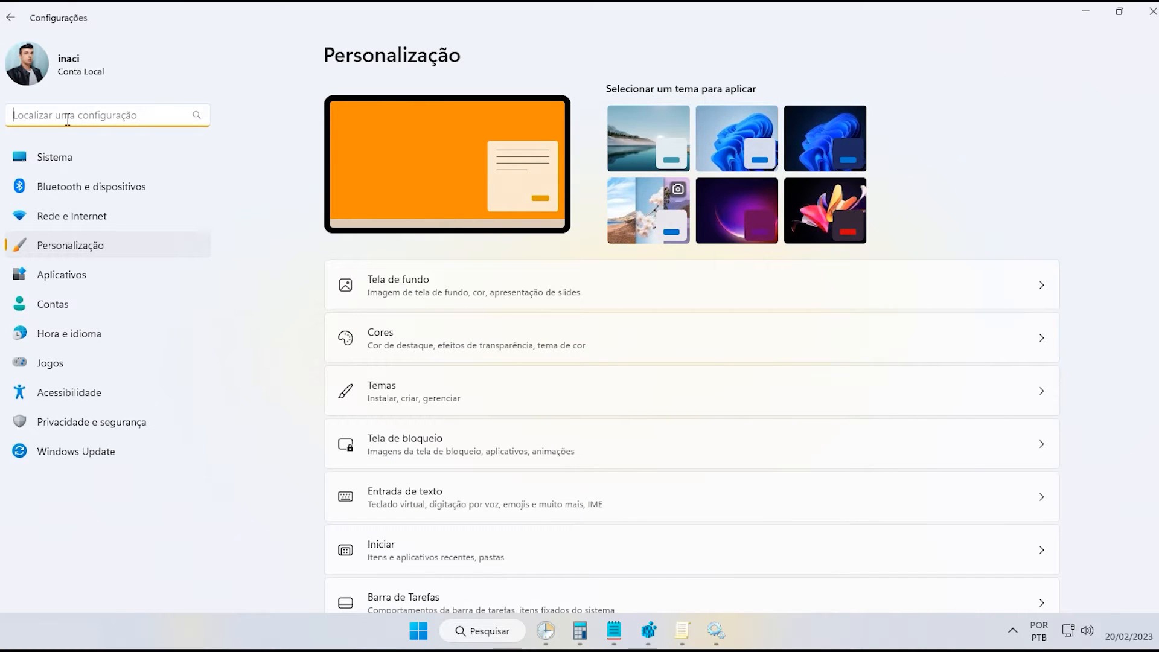
type("video")
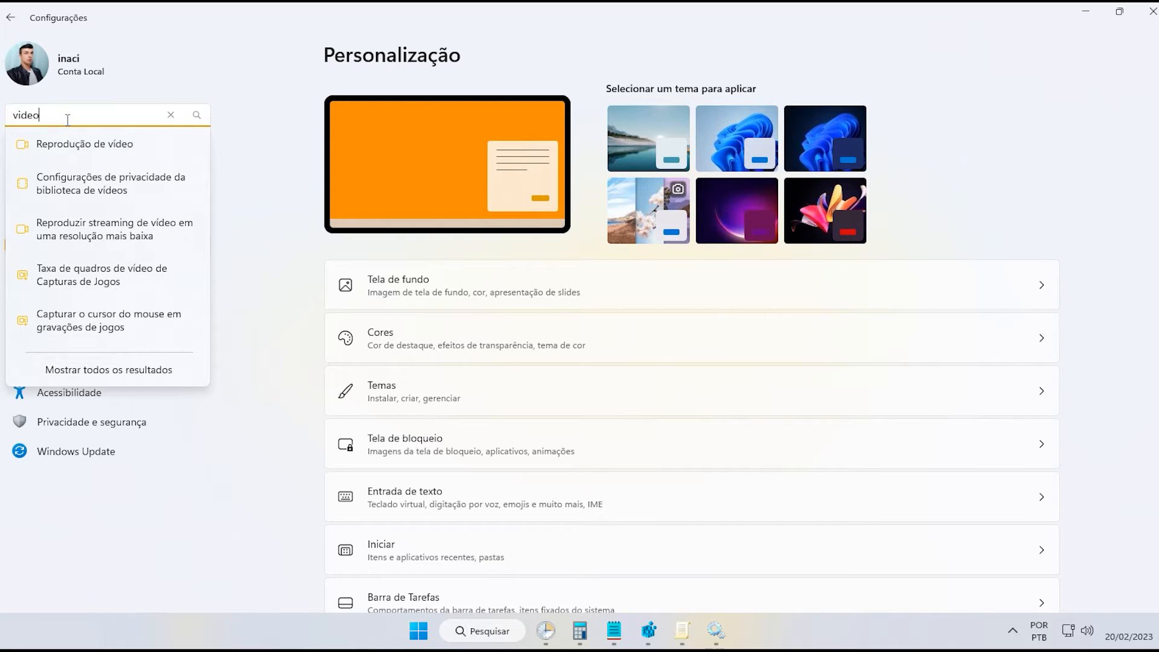
left_click(73, 148)
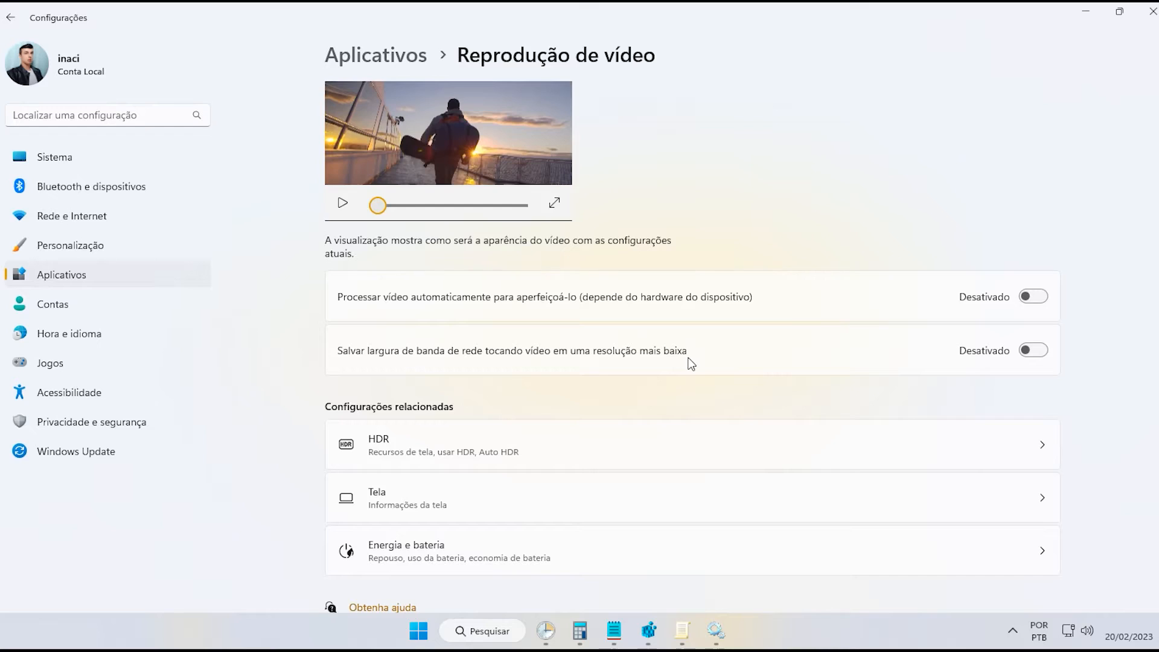
left_click(1040, 357)
left_click(341, 201)
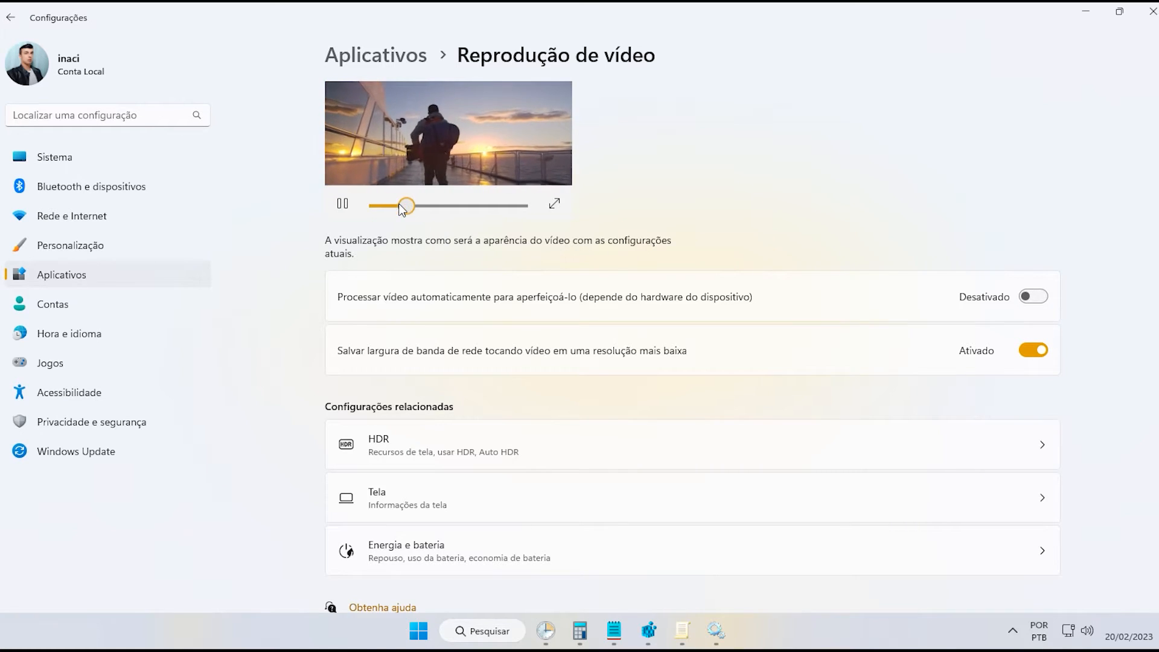
left_click(347, 206)
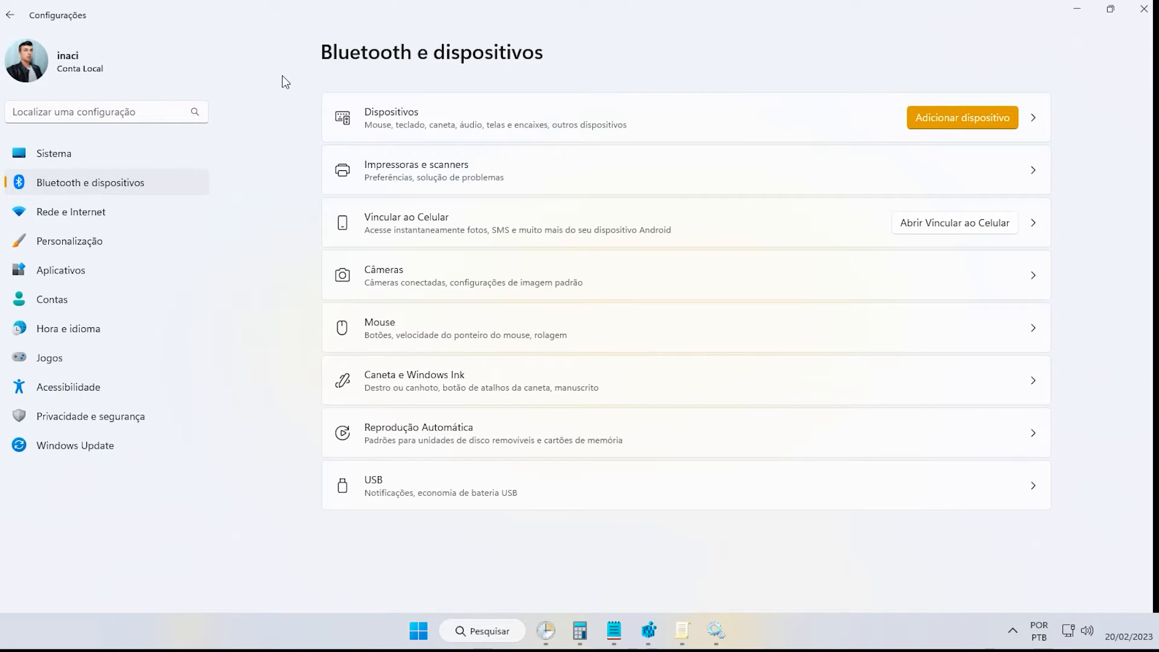
Open Arquivos temporários in the Armazenamento settings and select Lixeira for removal.
left_click(47, 157)
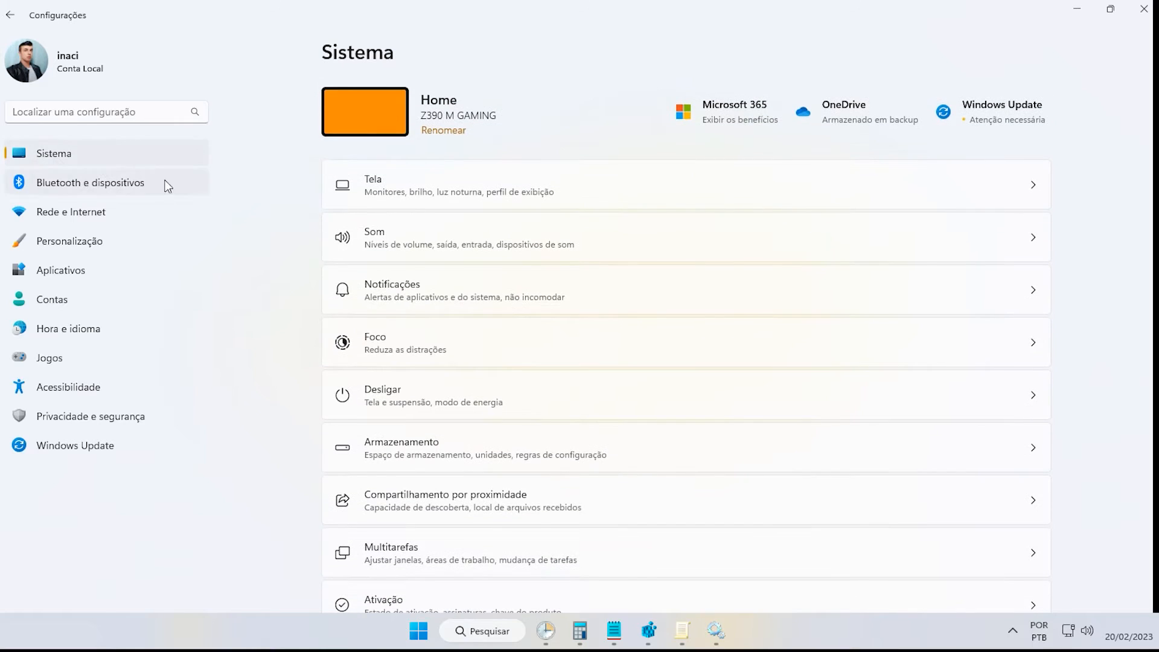
left_click(403, 447)
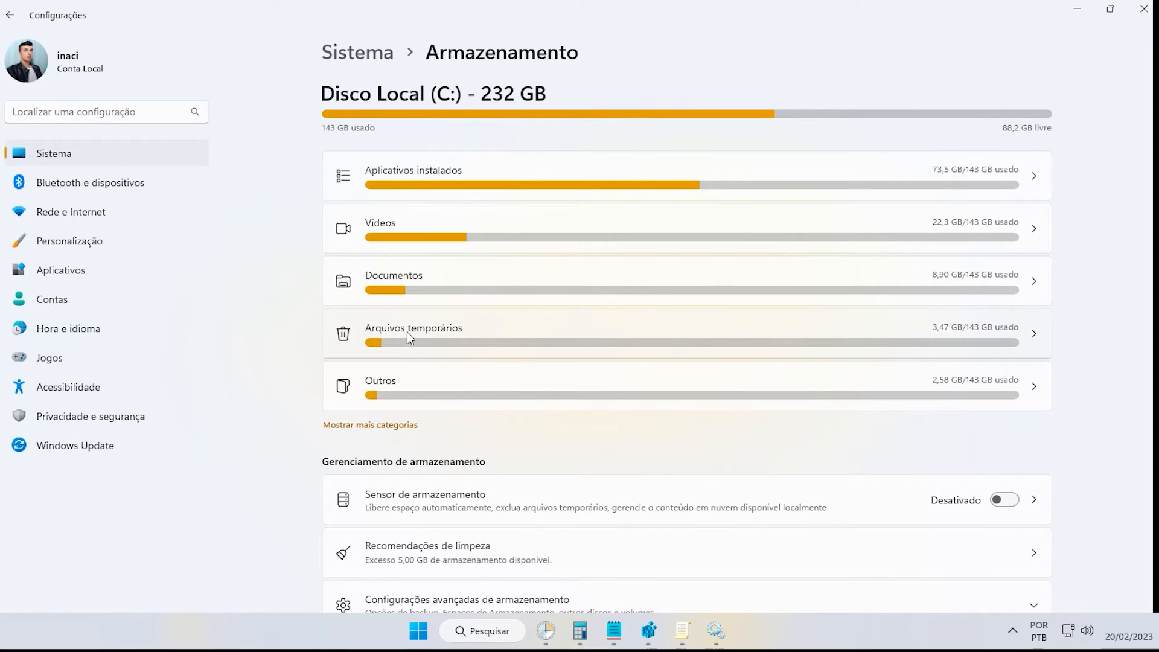
left_click(485, 337)
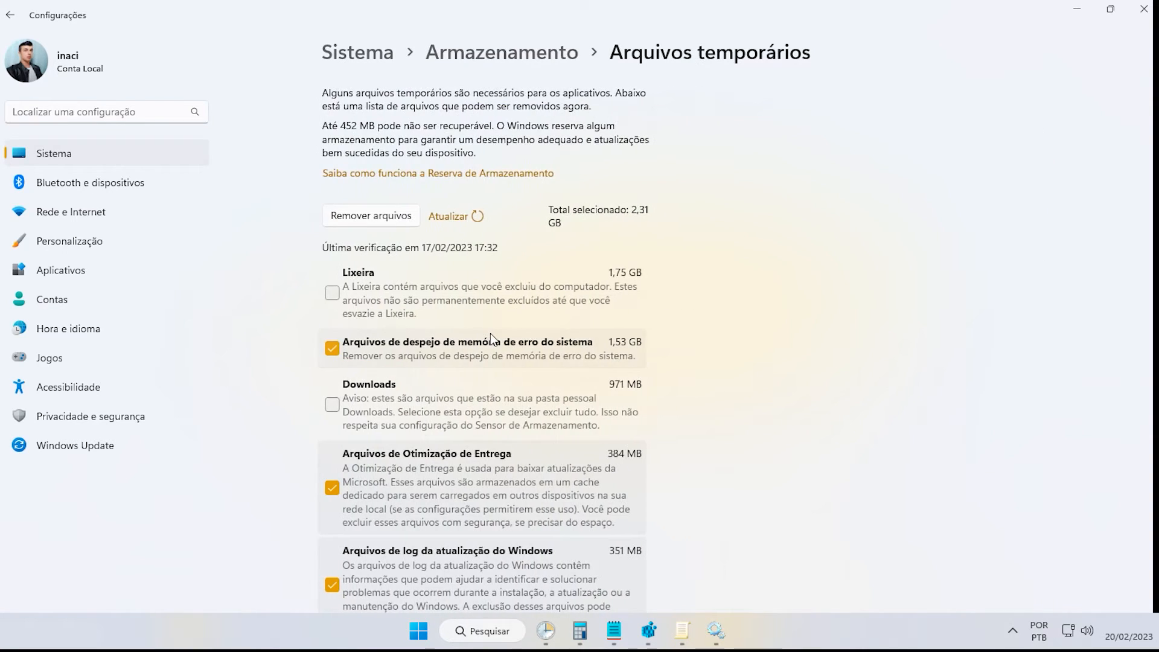
scroll(351, 198, "down", 1)
left_click(332, 212)
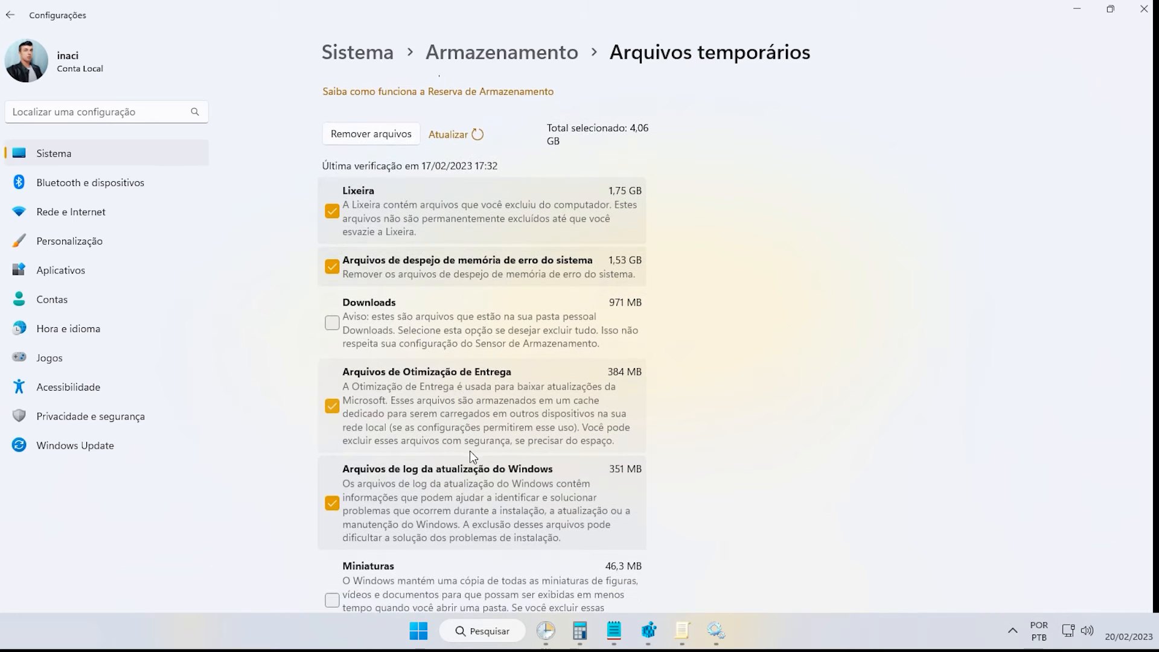
Review the temporary file categories, refresh the list, and remove the selected files.
scroll(470, 451, "down", 3)
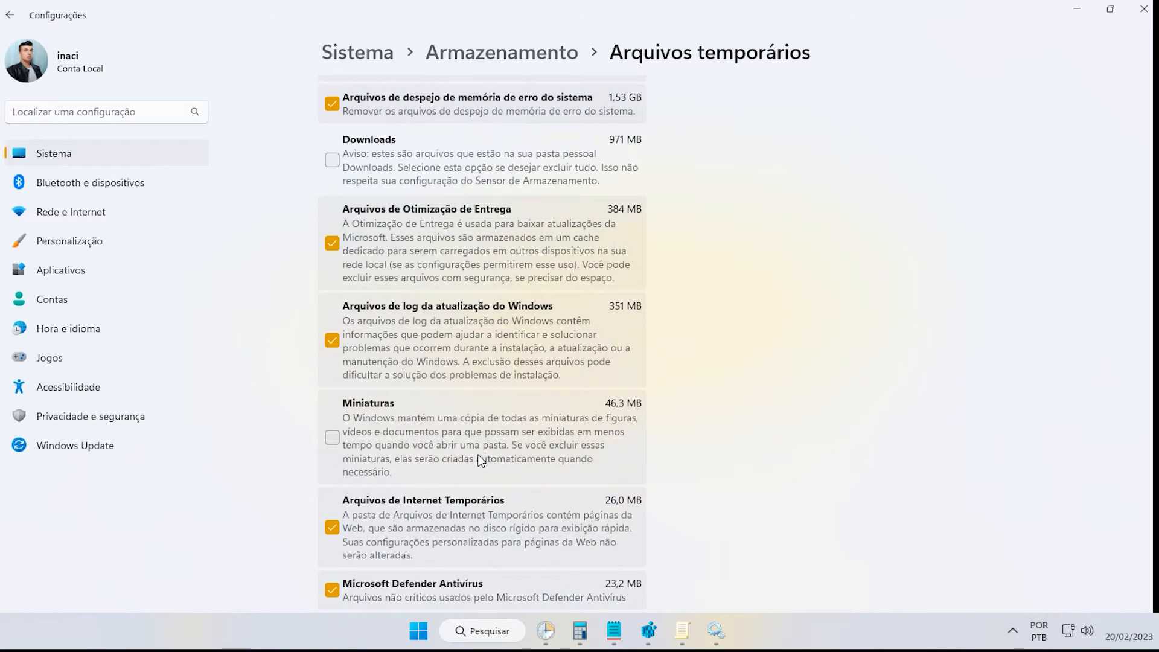
scroll(482, 461, "down", 2)
scroll(480, 459, "up", 5)
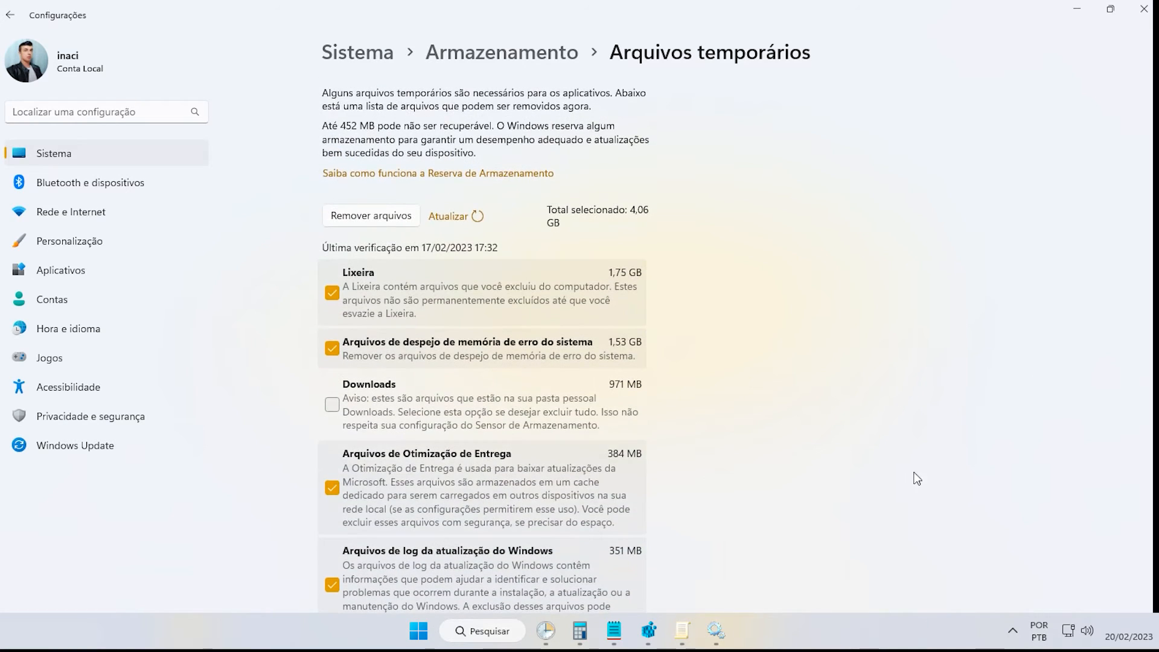
scroll(913, 482, "down", 4)
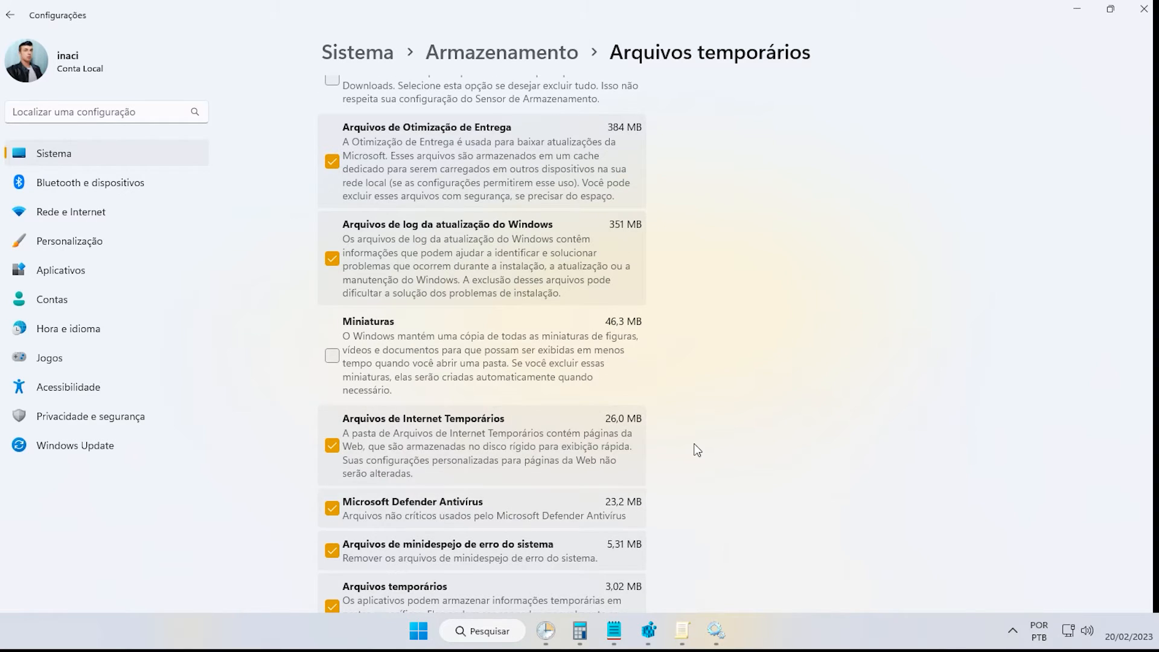
scroll(695, 446, "up", 5)
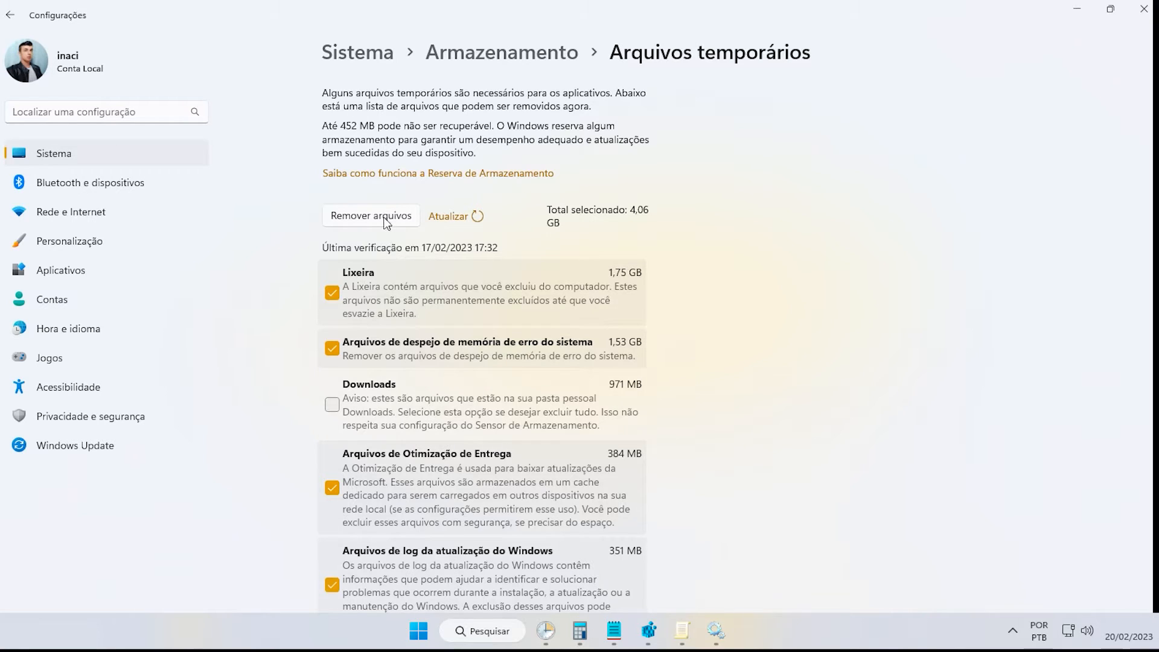
left_click(479, 219)
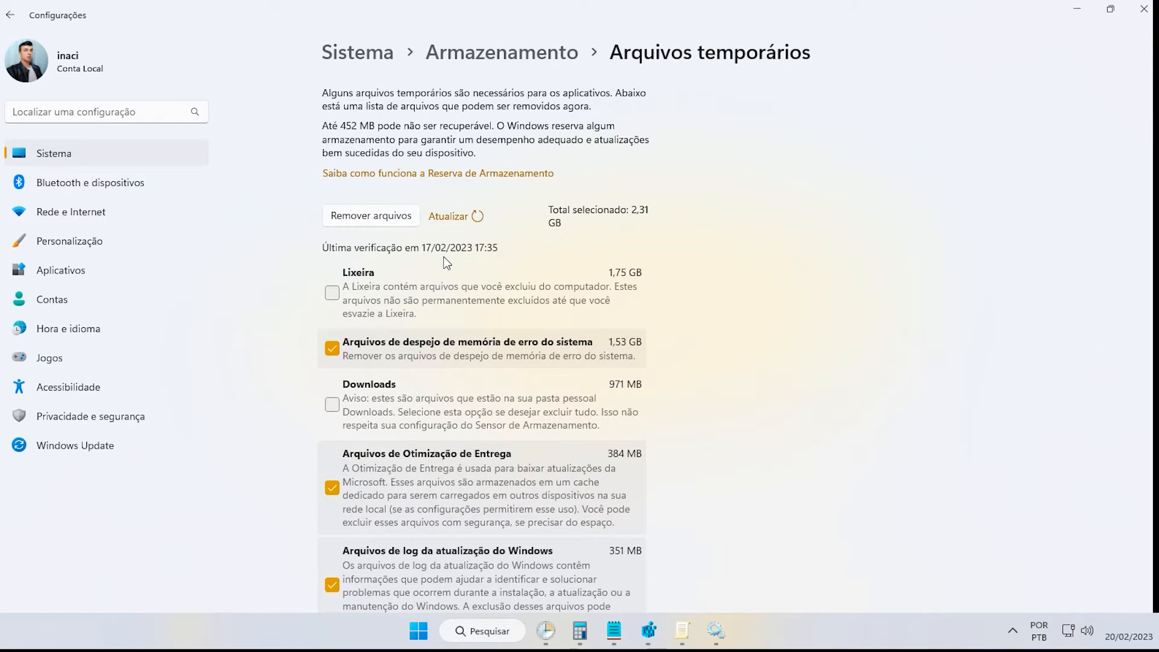
left_click(379, 222)
left_click(516, 351)
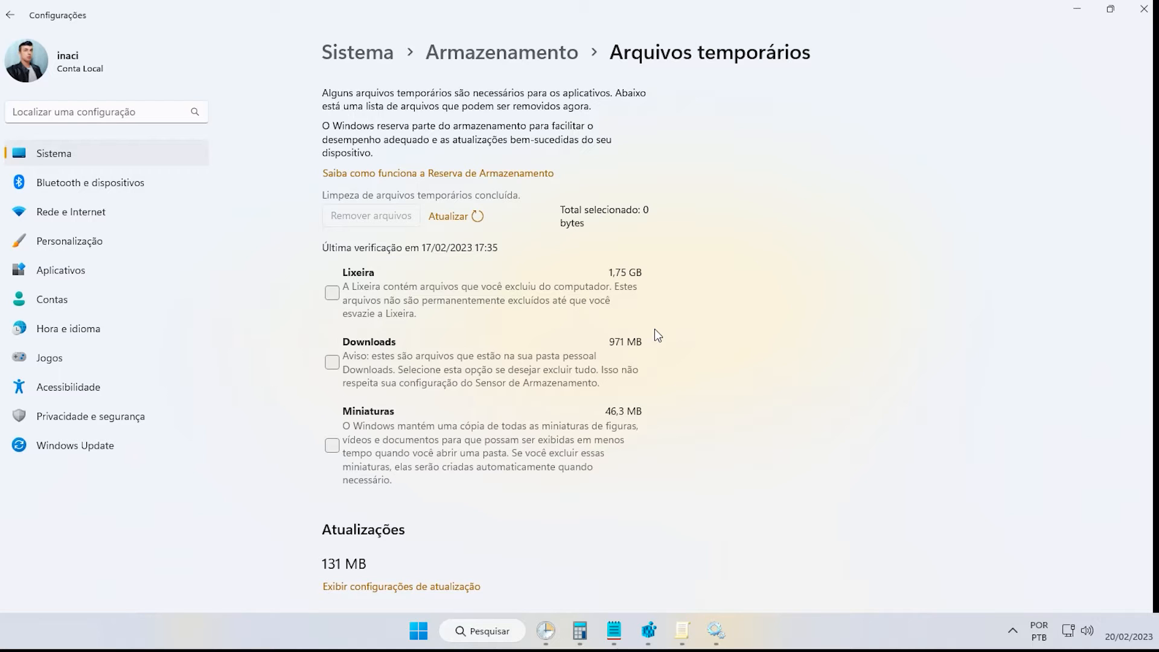
Check the disk usage in Armazenamento again and reopen Arquivos temporários to view the remaining categories.
left_click(66, 183)
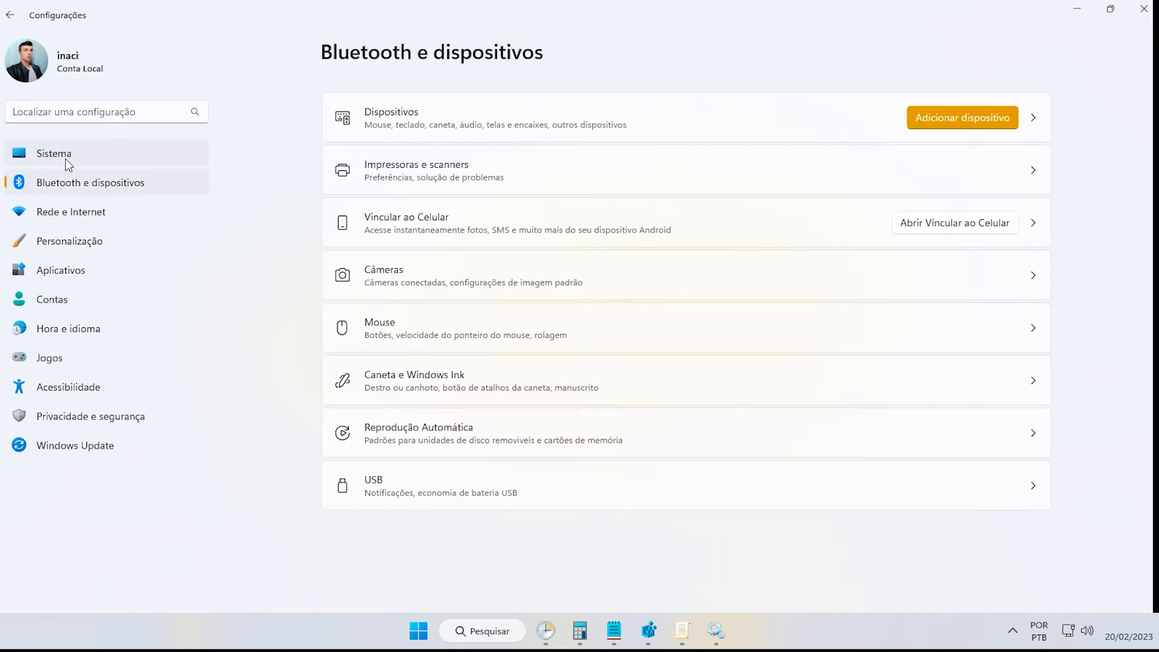
left_click(65, 159)
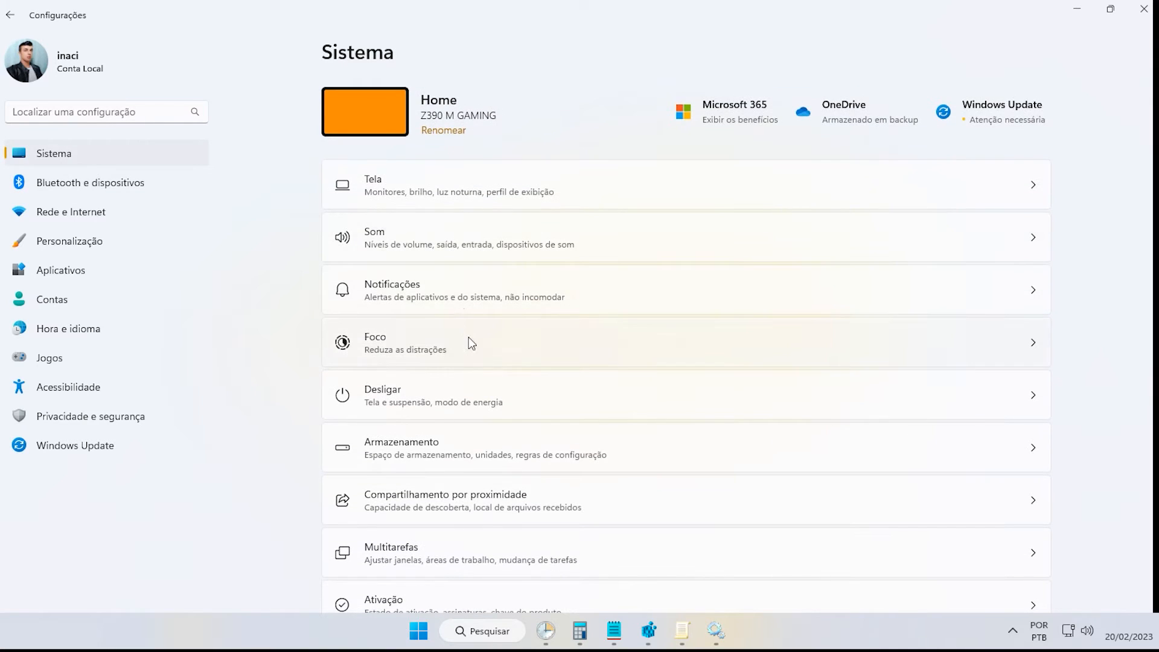
left_click(418, 451)
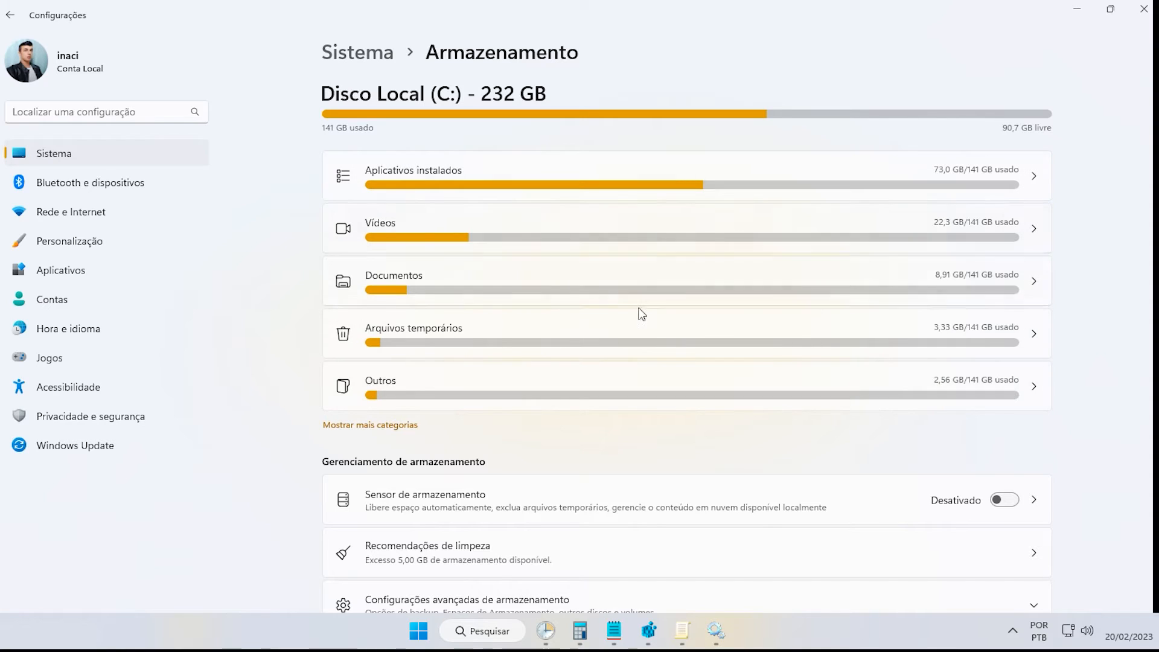
left_click(444, 341)
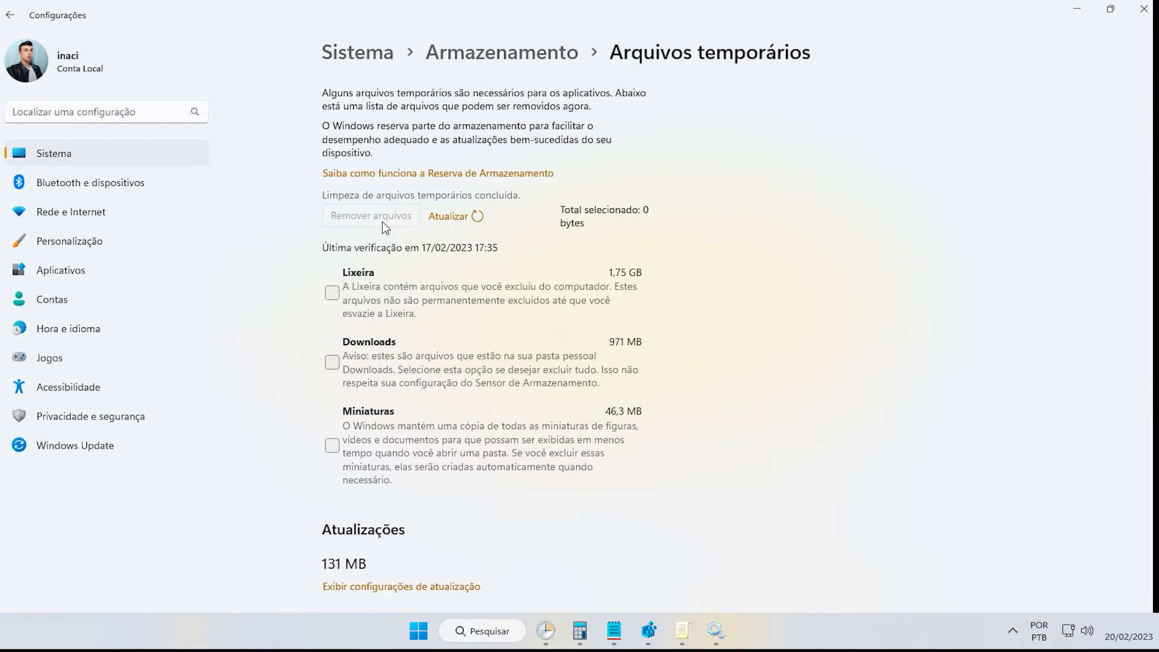
Open the Área de Transferência settings in Sistema and switch Histórico da área de transferência on and back off.
left_click(73, 212)
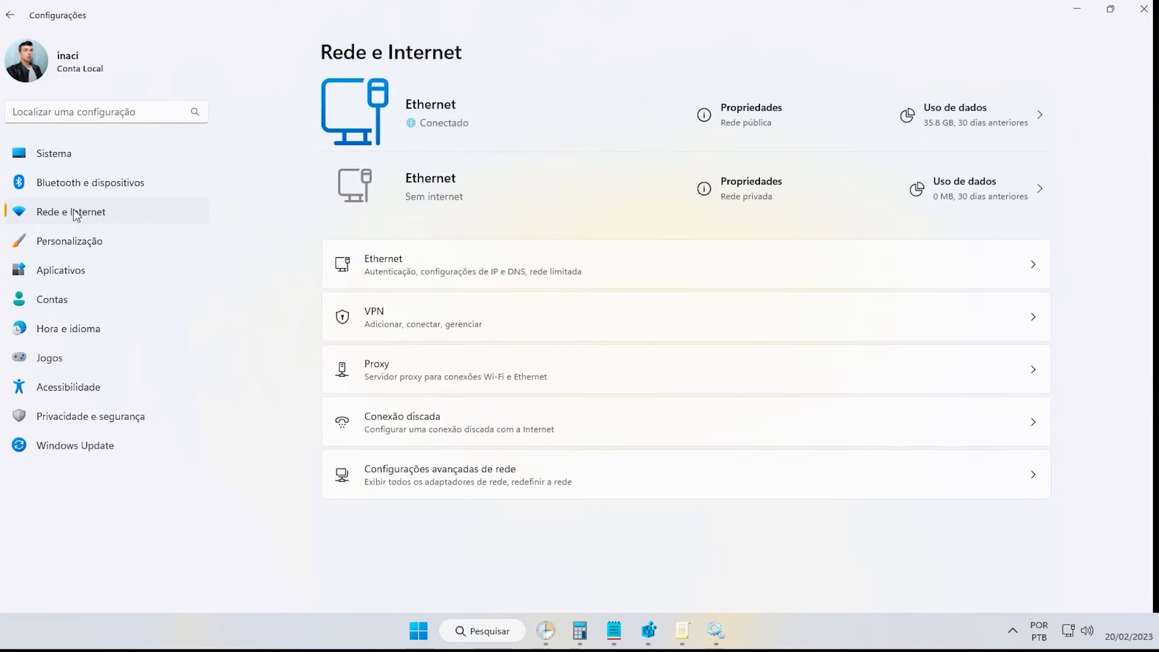
left_click(66, 154)
scroll(507, 483, "down", 5)
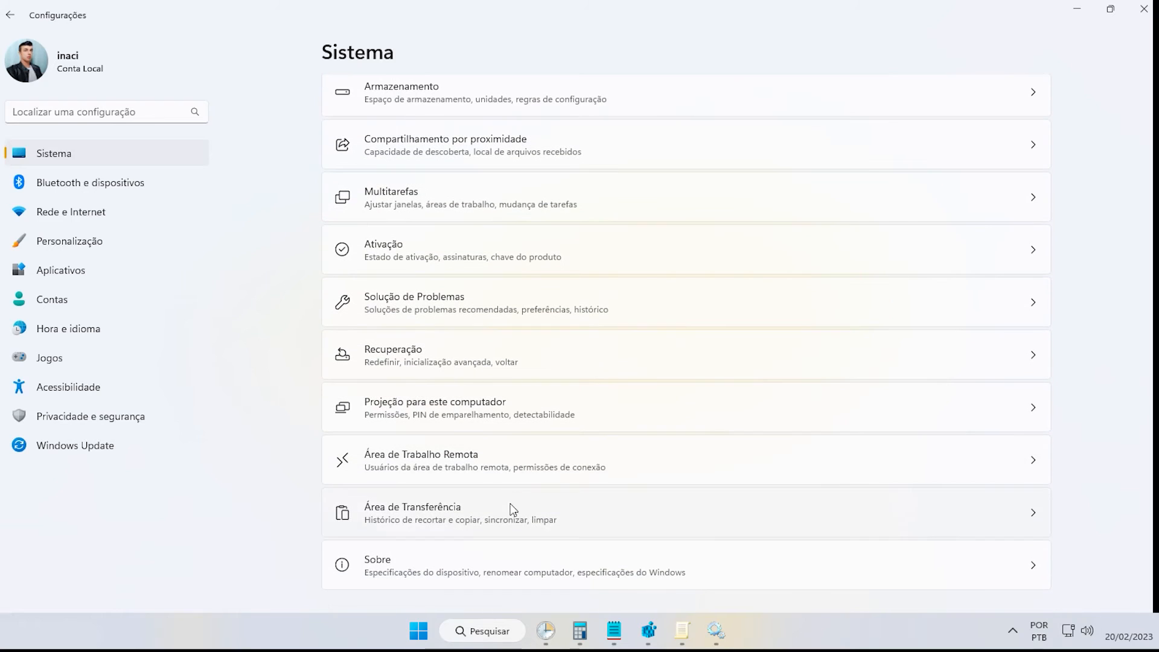
left_click(465, 524)
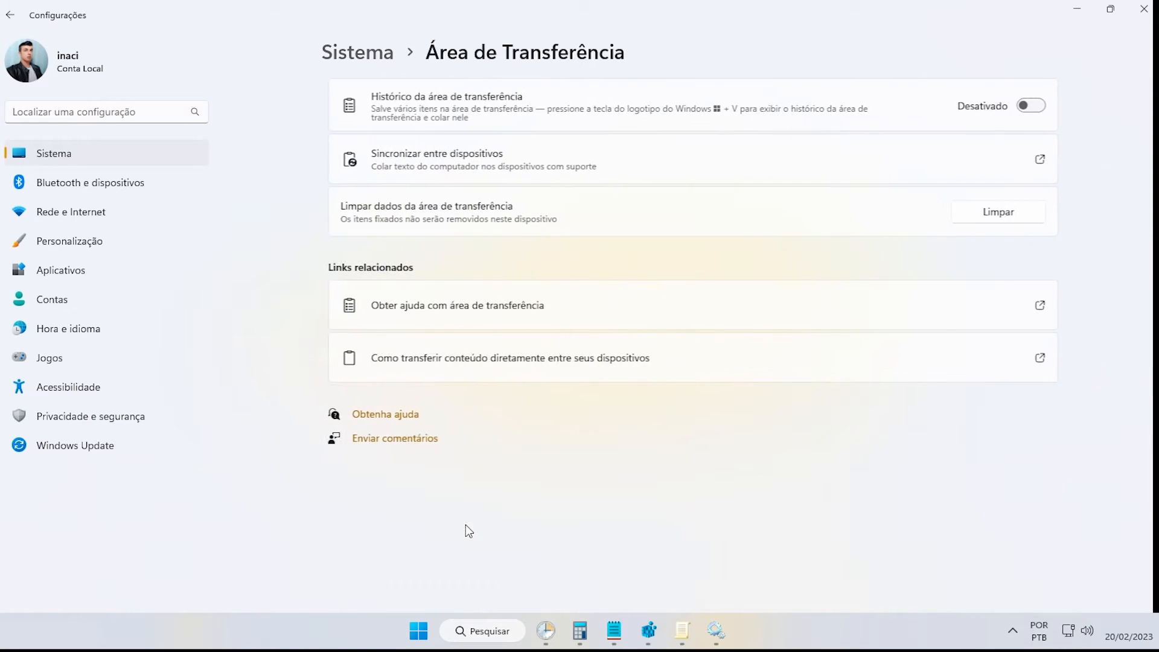
left_click(1023, 110)
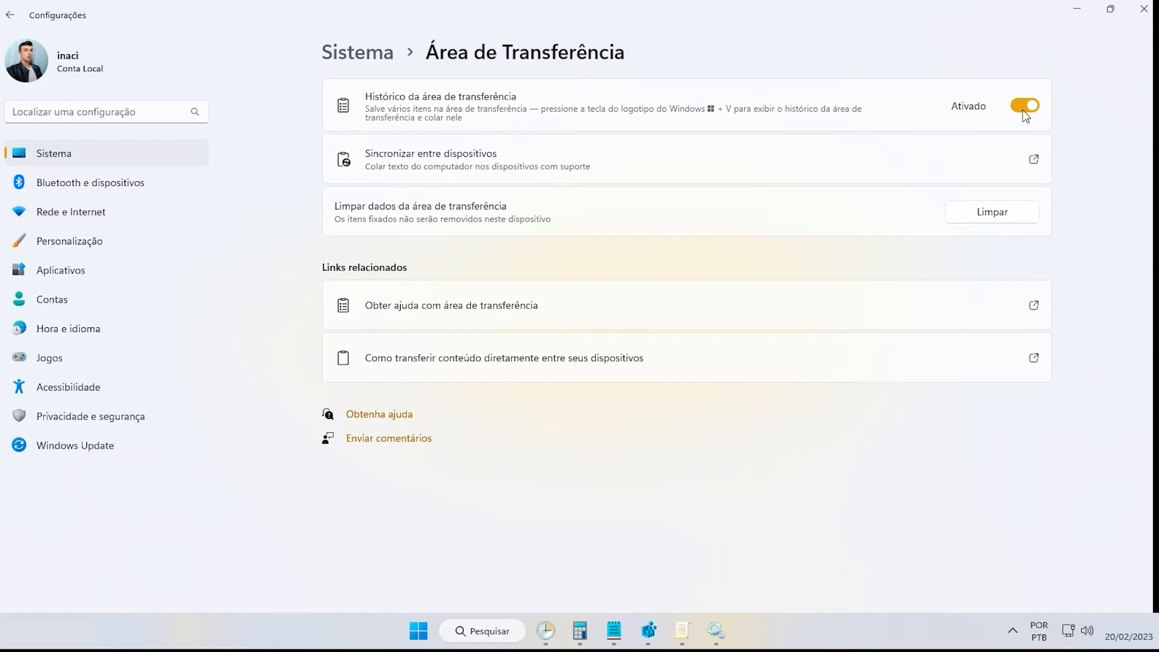
left_click(1023, 109)
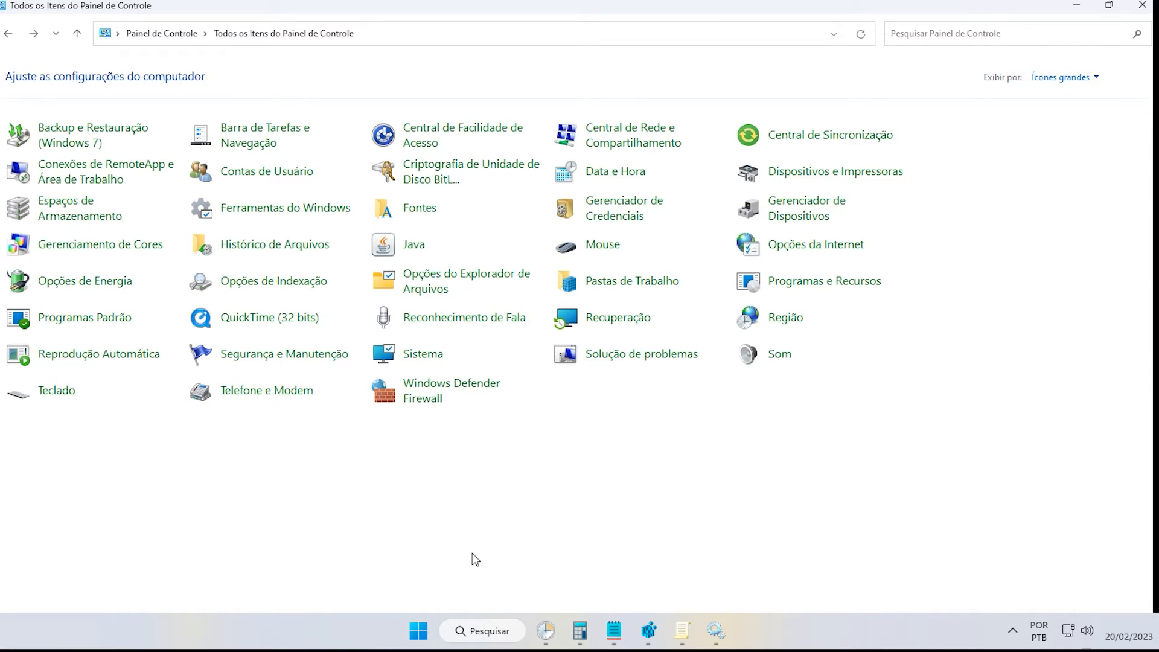
Open the Mouse properties in Painel de Controle and view the Botão de rolagem settings.
left_click(587, 249)
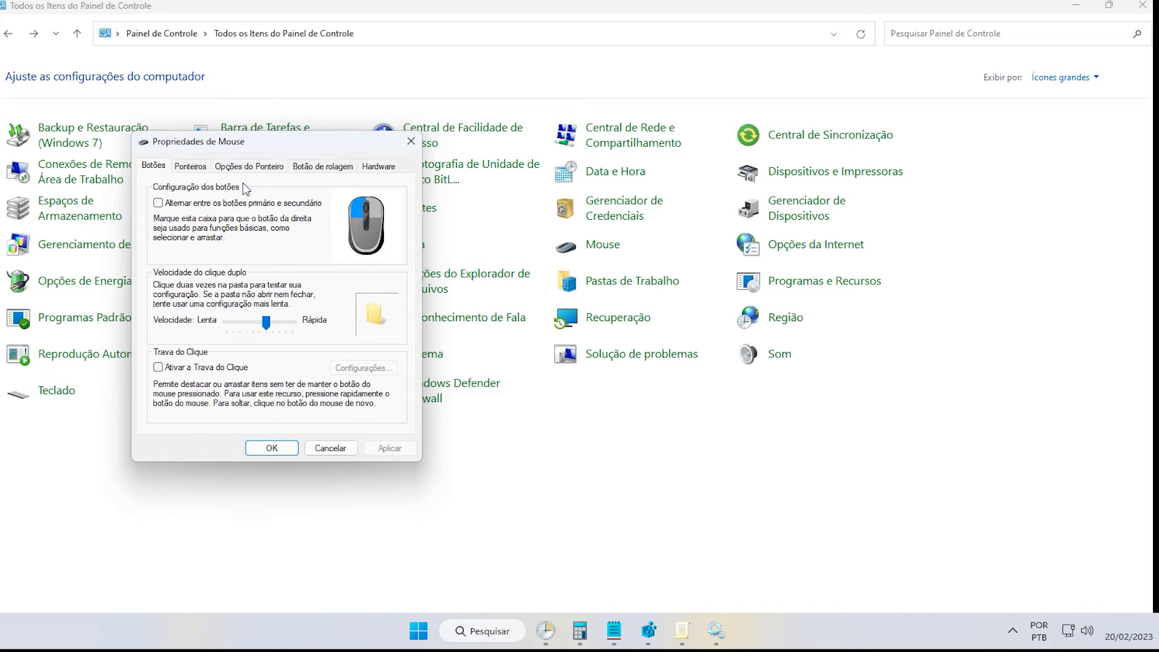
left_click(315, 168)
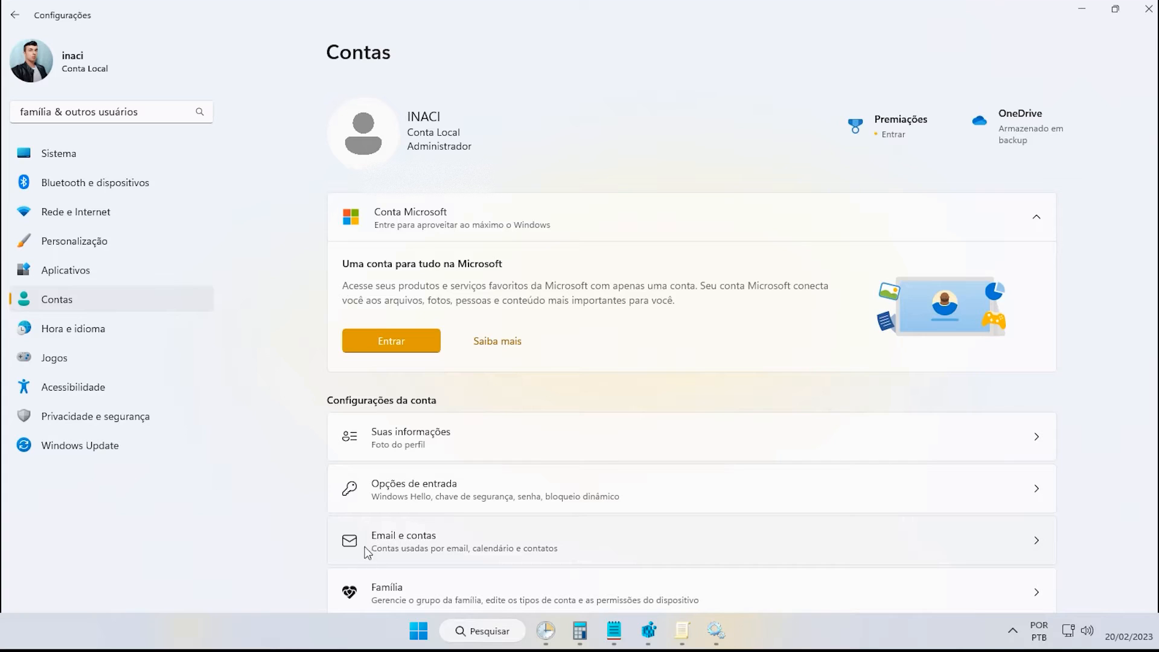
Open Email e contas, view the sign-in for adding a Microsoft account, close it, and return to the Contas overview.
left_click(419, 546)
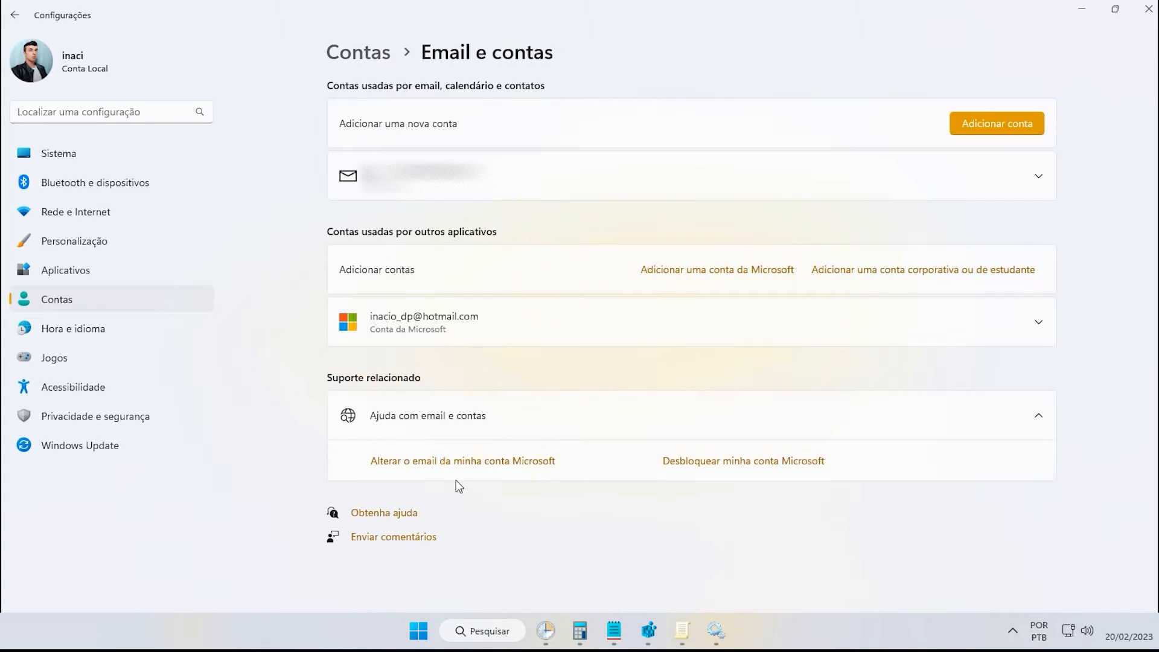
left_click(733, 274)
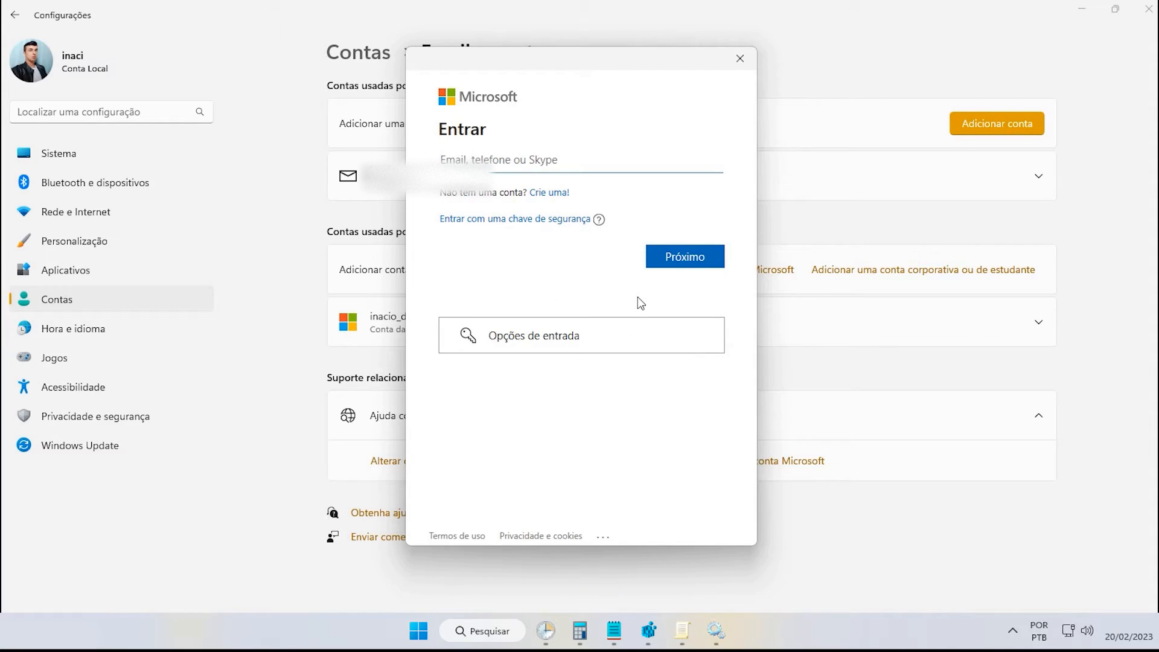
left_click(740, 57)
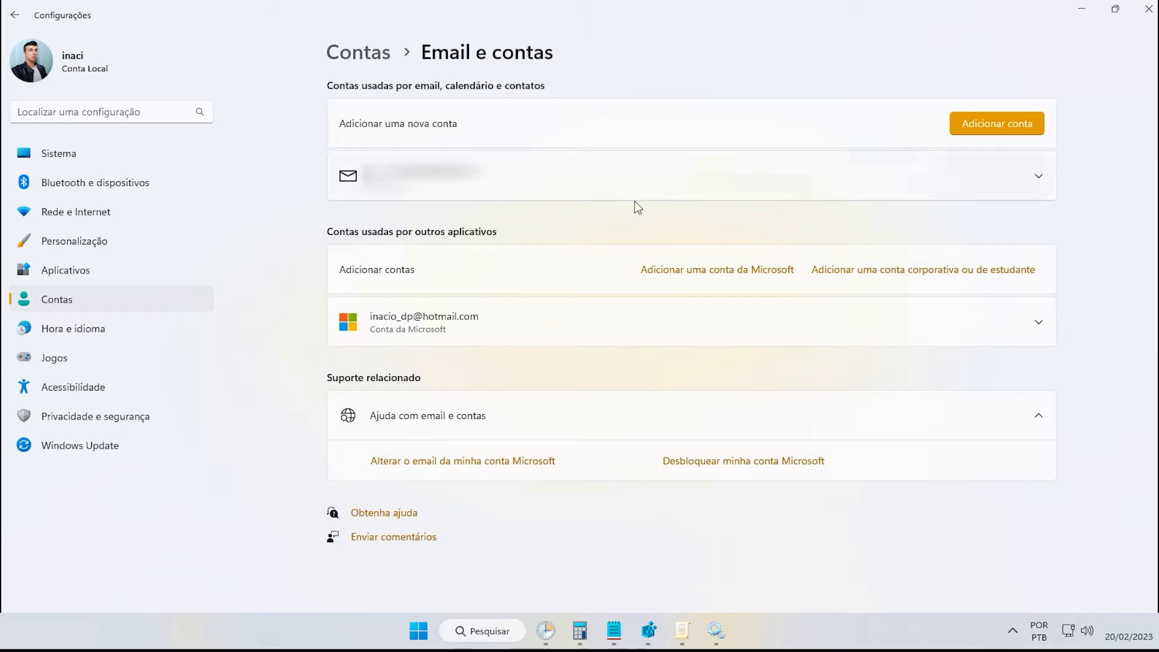
left_click(90, 70)
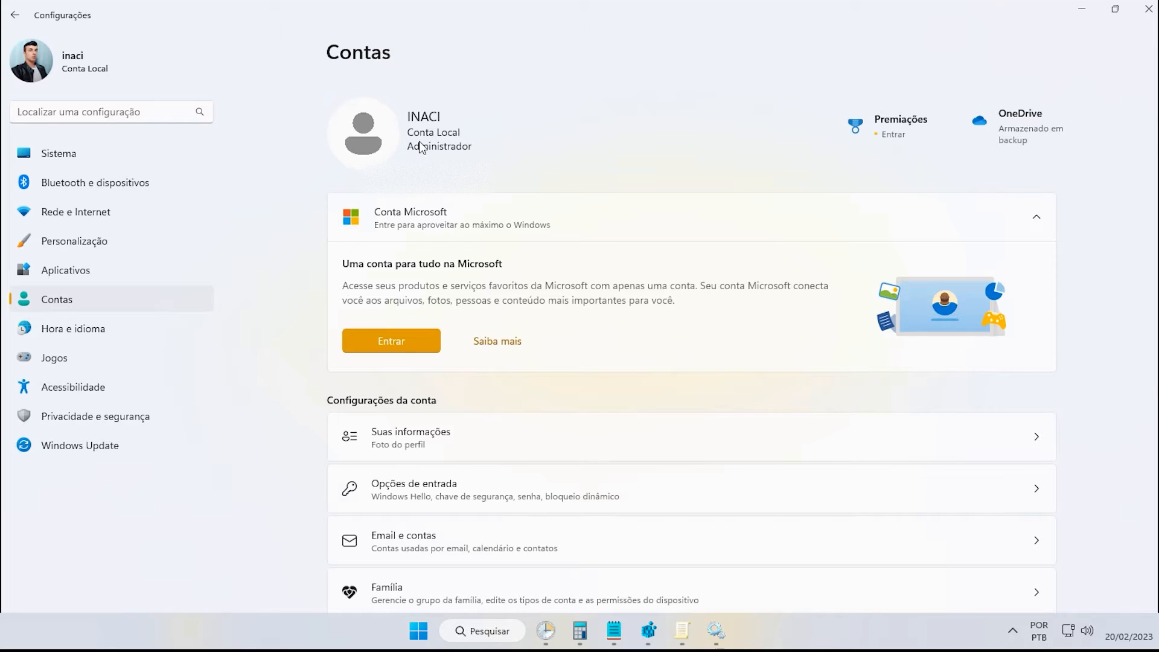
In Permissões de pesquisa, turn off cloud content search for Conta Microsoft and Conta corporativa ou de estudante, plus Histórico de pesquisa neste dispositivo.
left_click(73, 387)
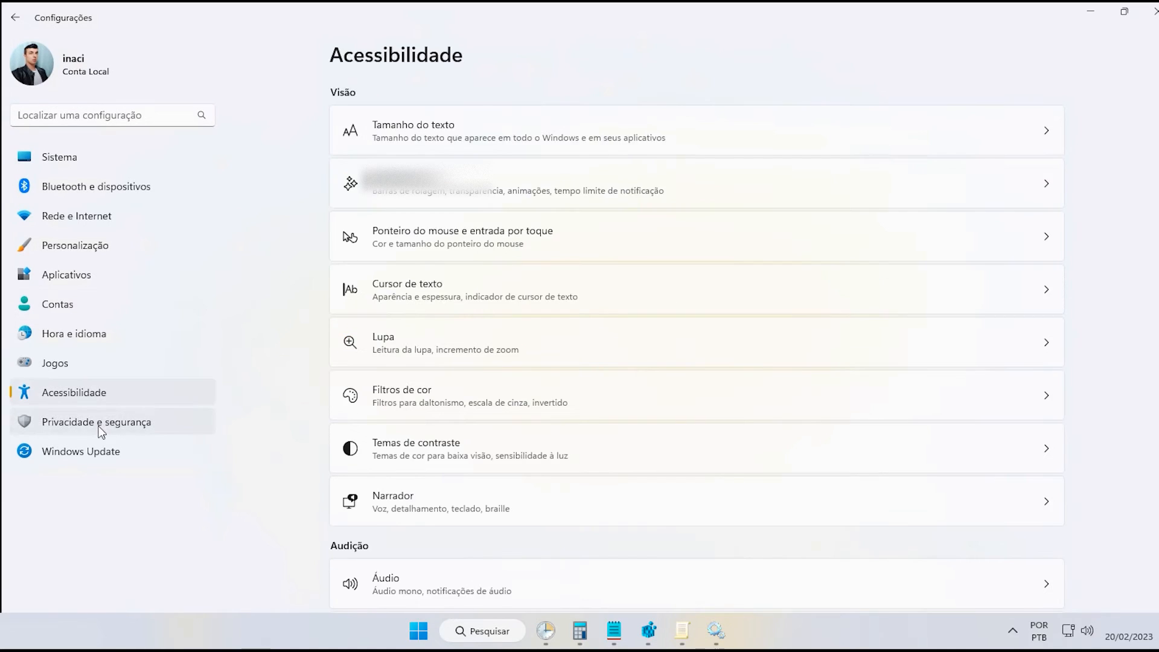
left_click(98, 423)
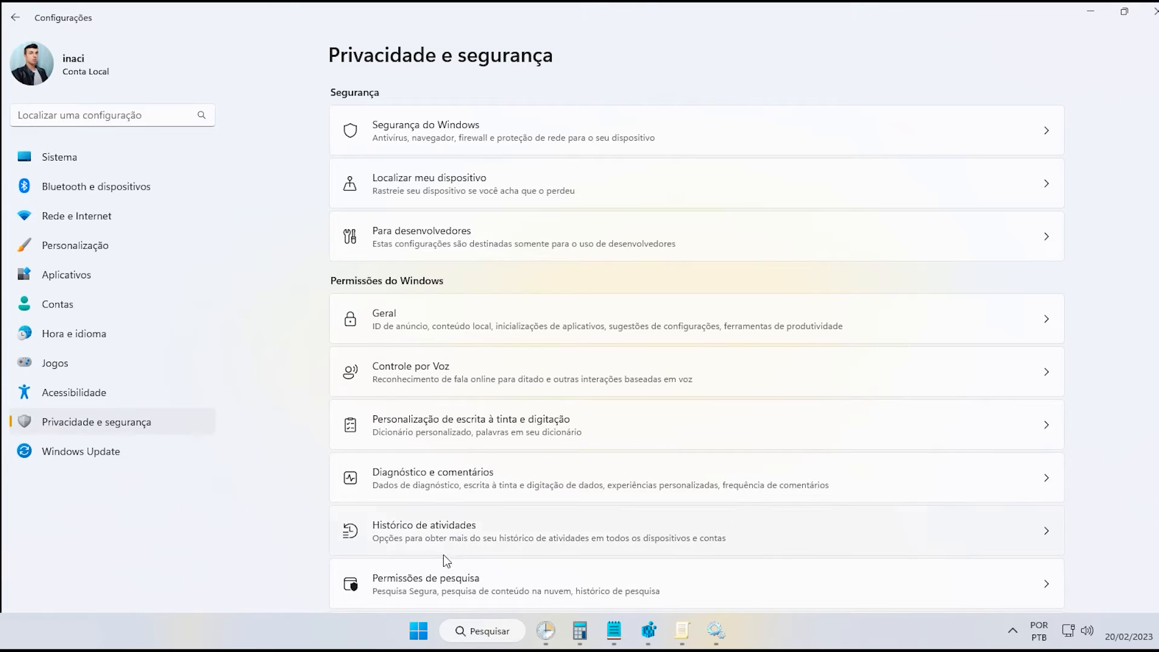
left_click(429, 589)
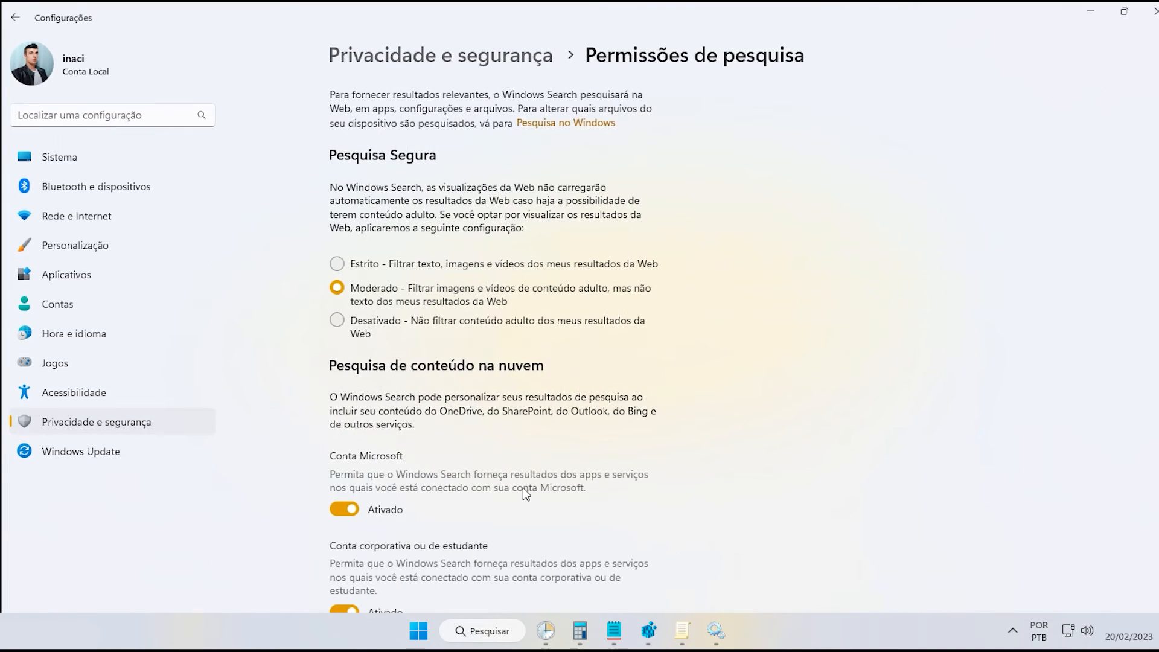
scroll(523, 488, "down", 3)
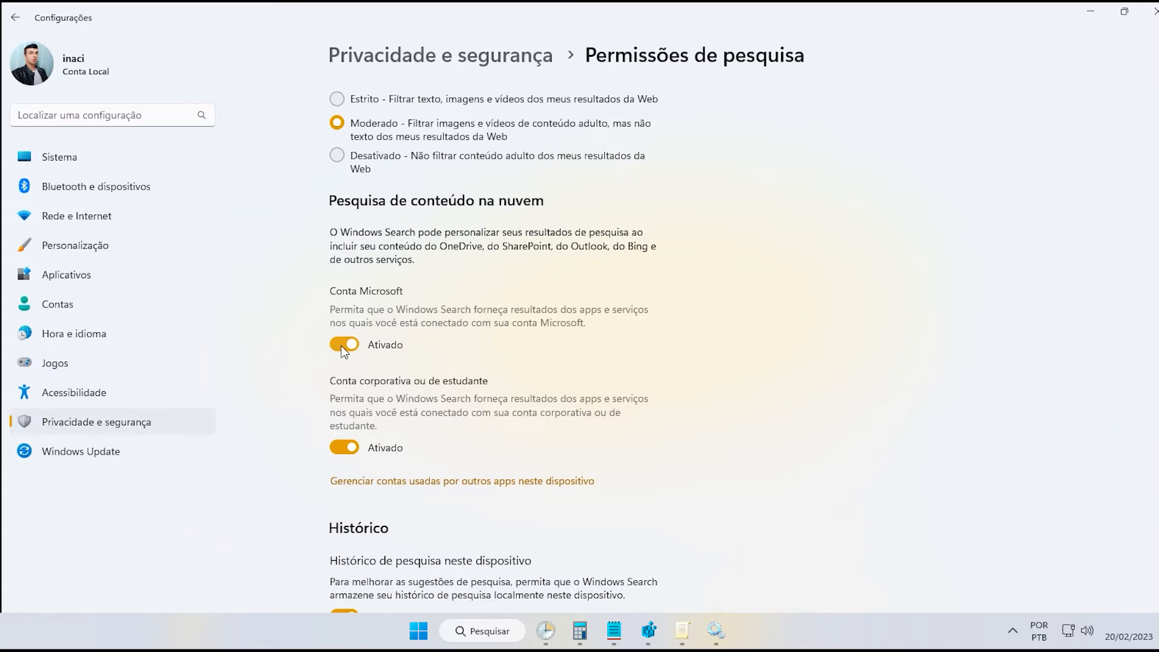
left_click(342, 345)
left_click(342, 452)
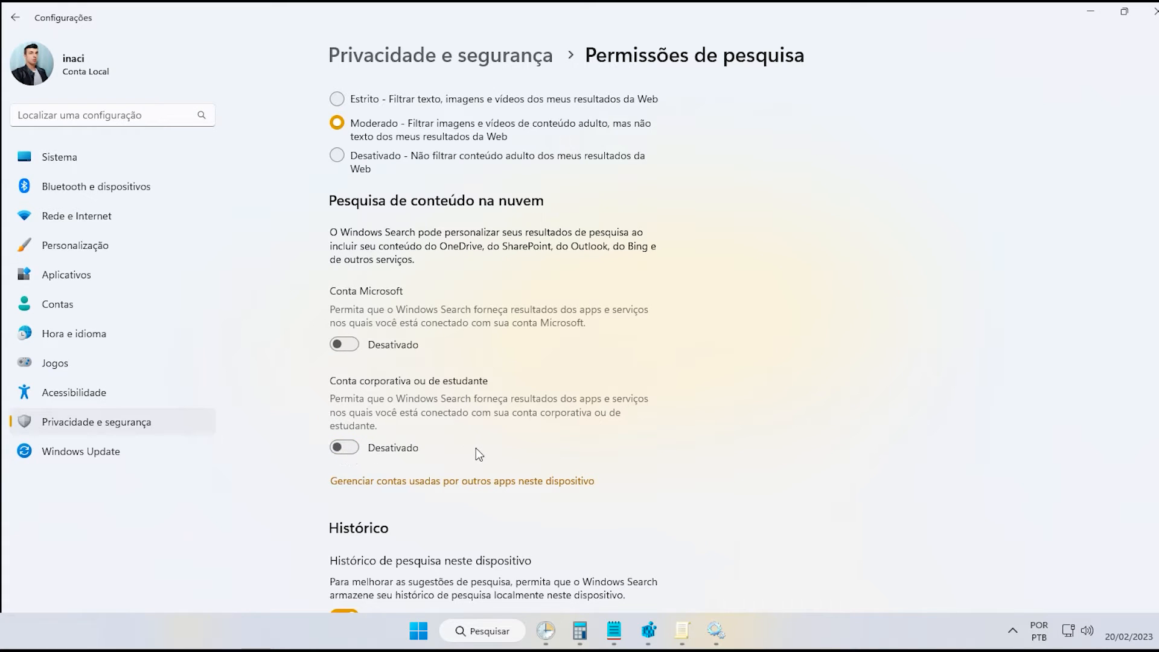
scroll(475, 448, "down", 4)
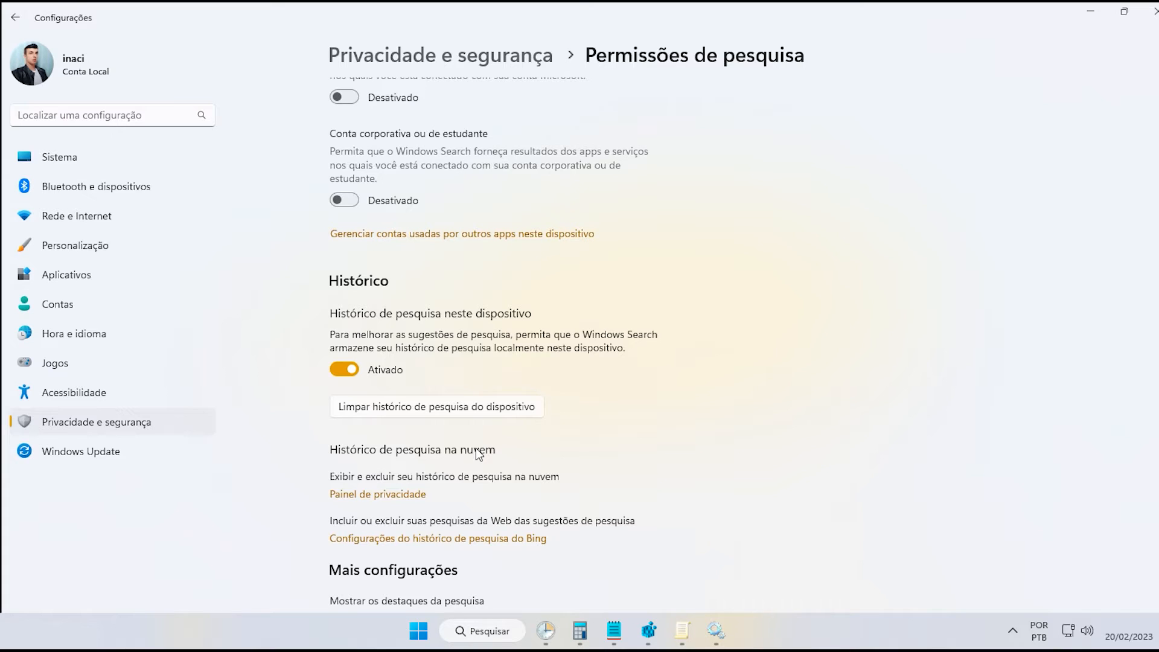
left_click(344, 370)
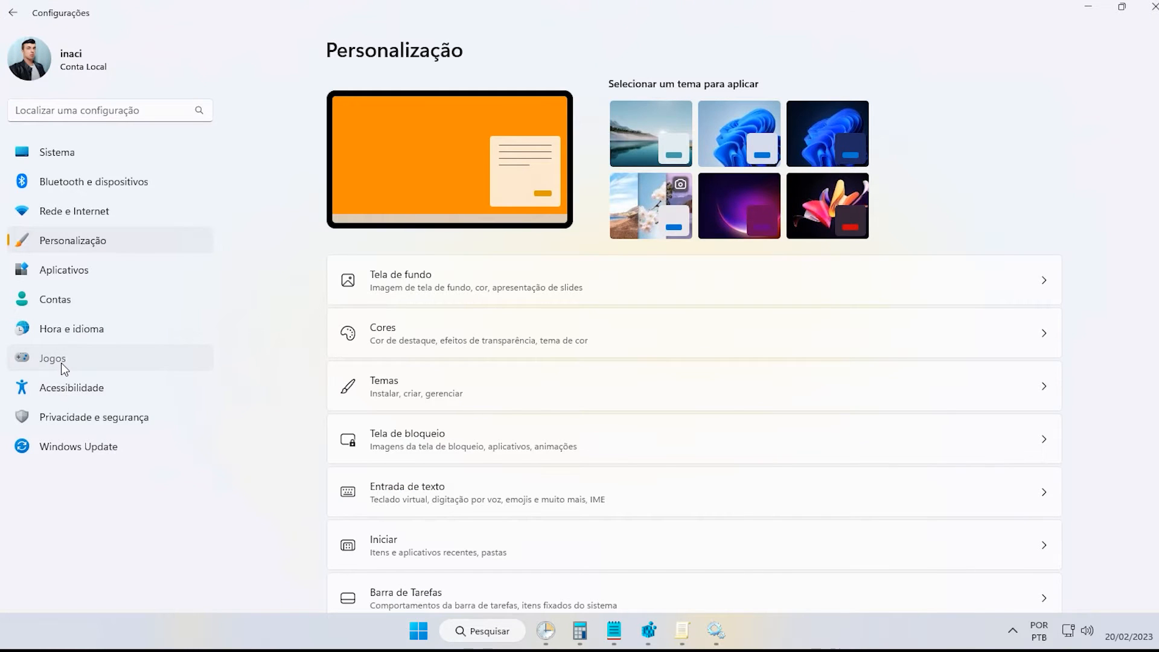
Open the Modo de Jogo settings in Jogos.
left_click(63, 368)
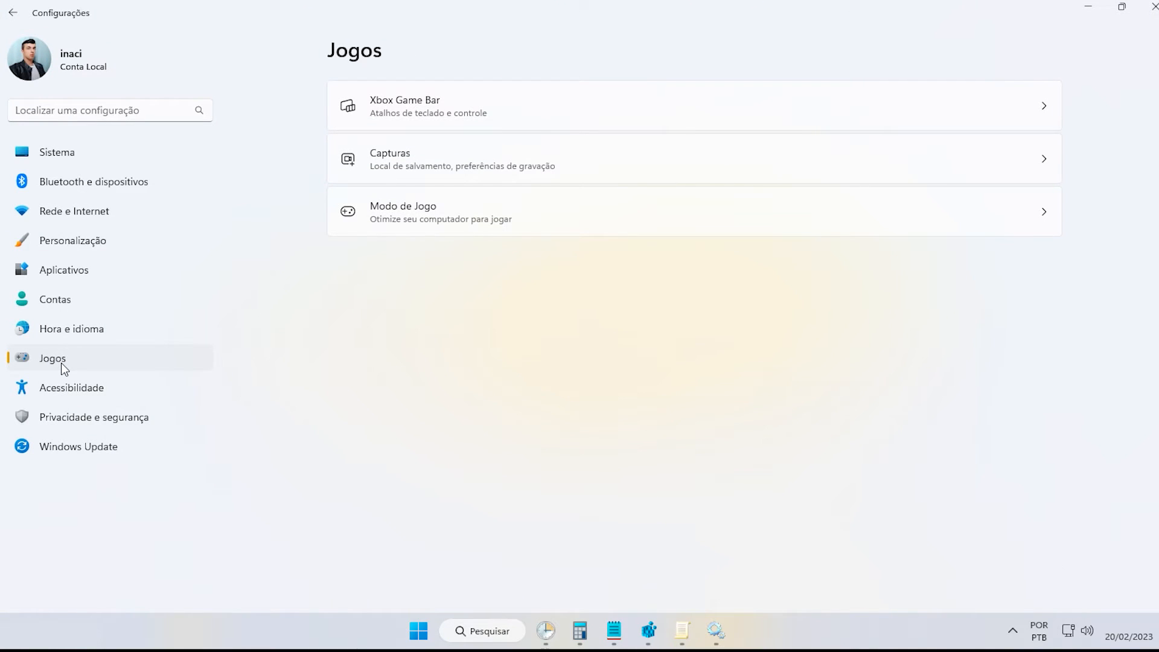
left_click(451, 221)
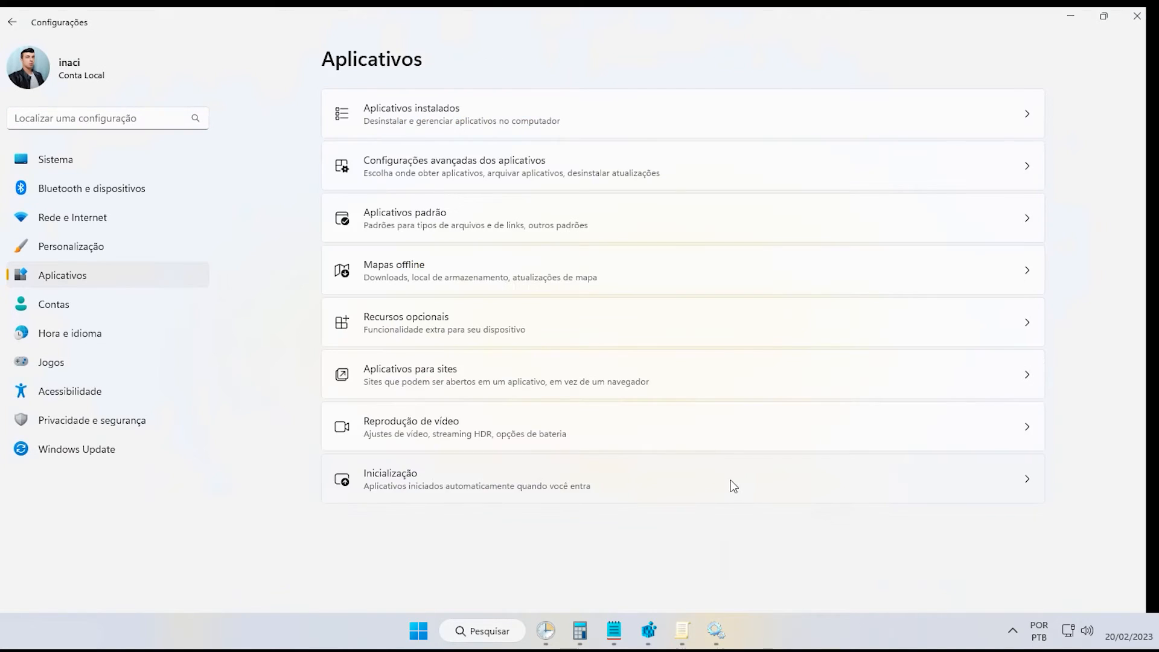
Search Windows for Cortana, open its app settings, and turn off its Microfone permission.
left_click(488, 631)
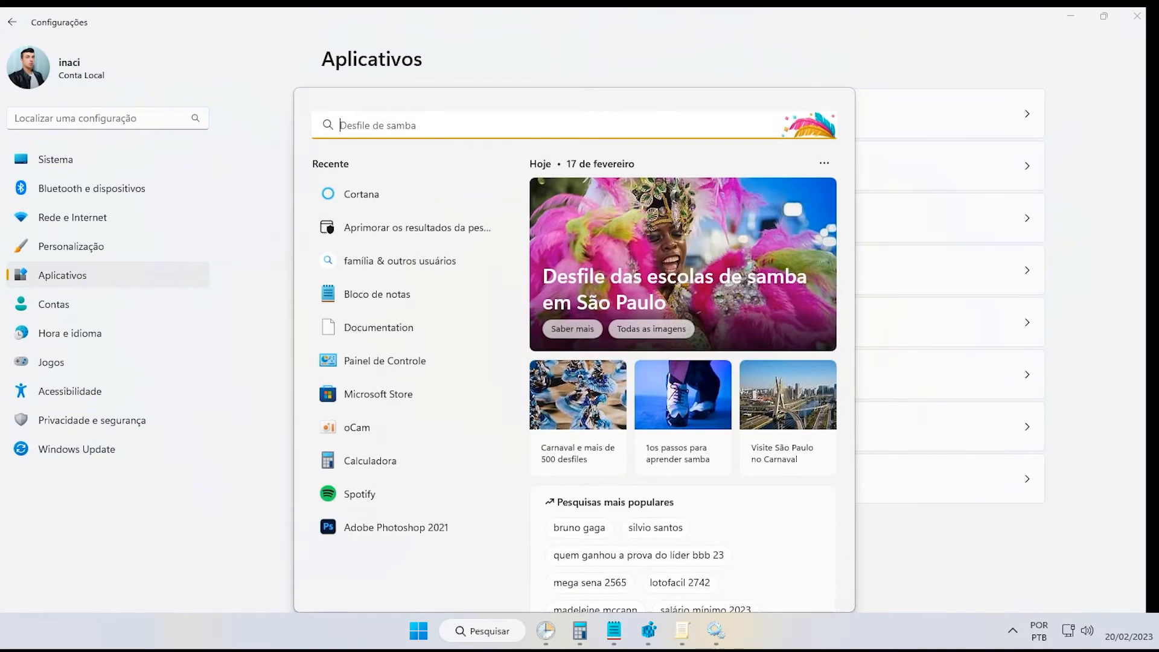
type("corta")
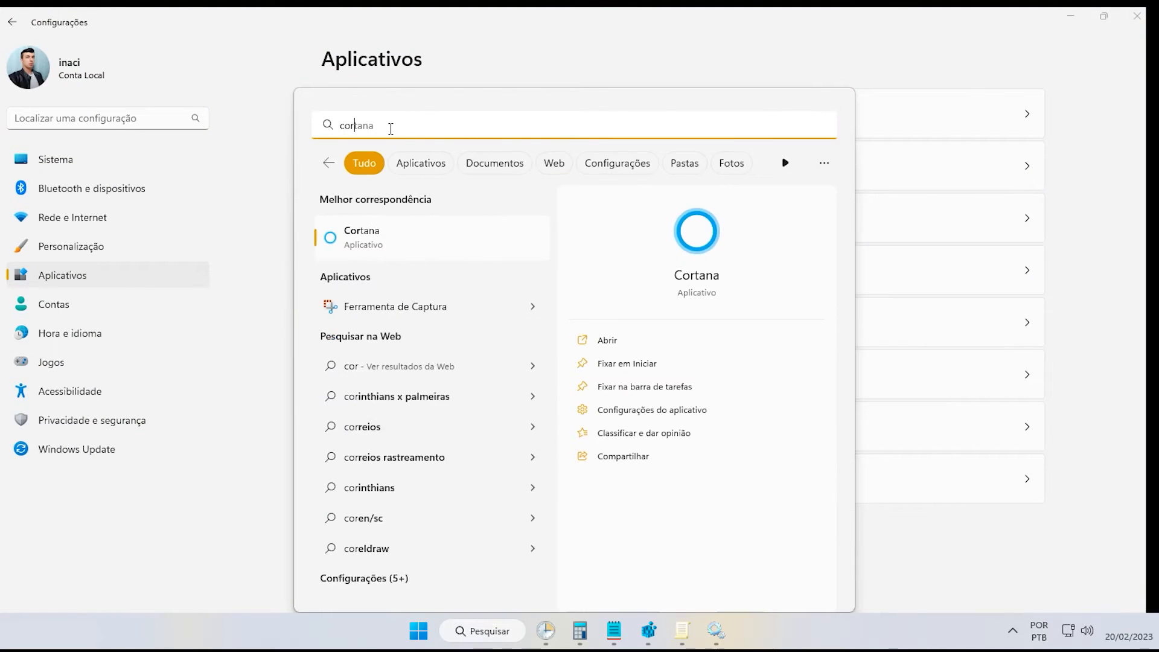
right_click(420, 242)
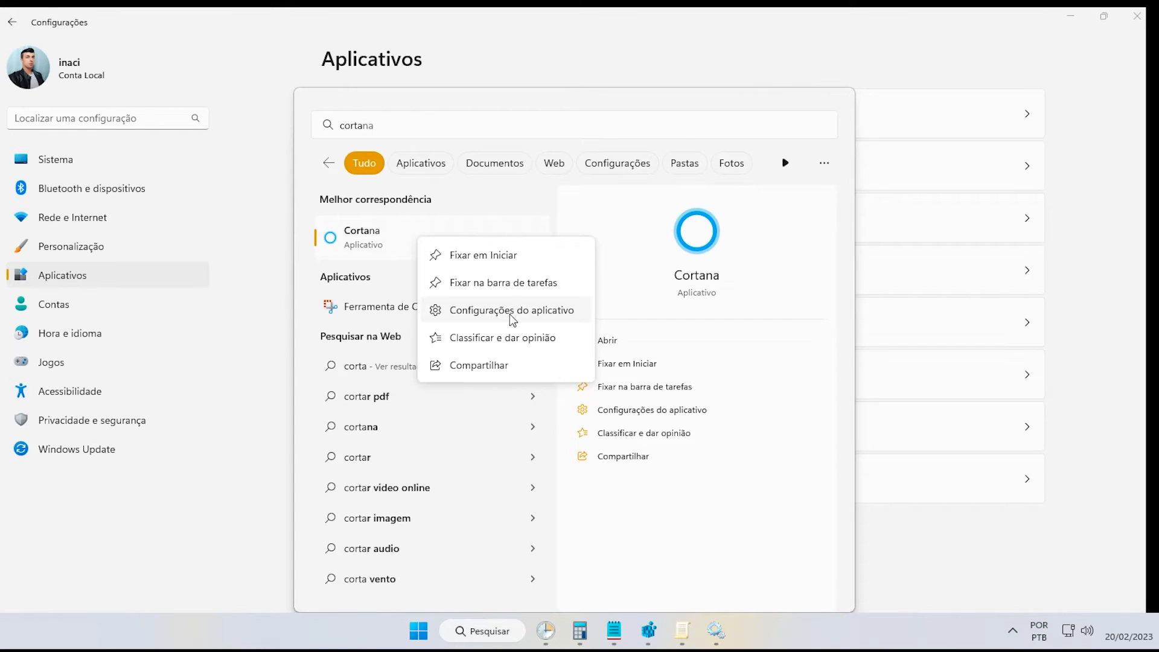
left_click(545, 315)
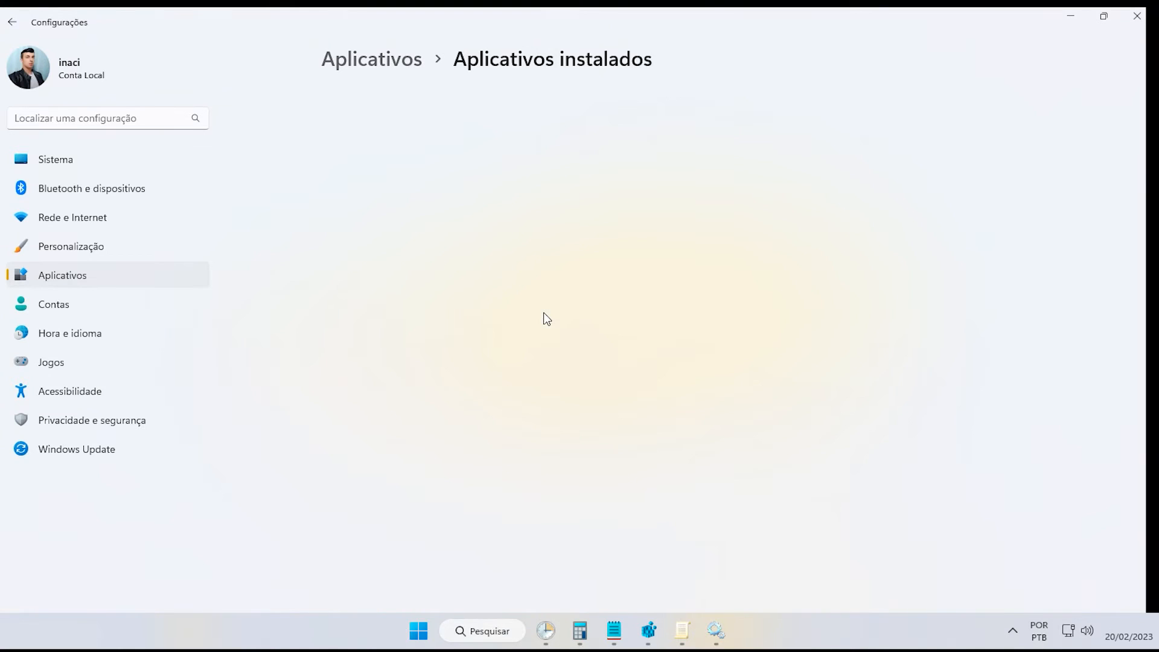
left_click(338, 320)
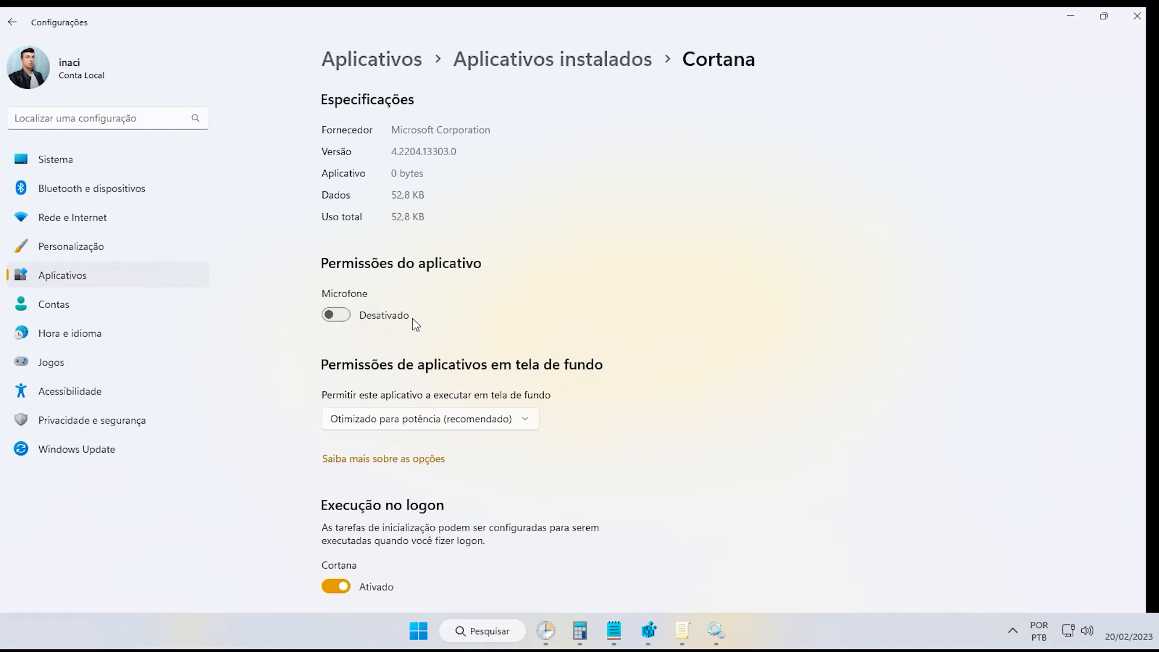
Turn off Cortana's startup task under Execução no logon and look through its remaining app options.
scroll(414, 320, "down", 2)
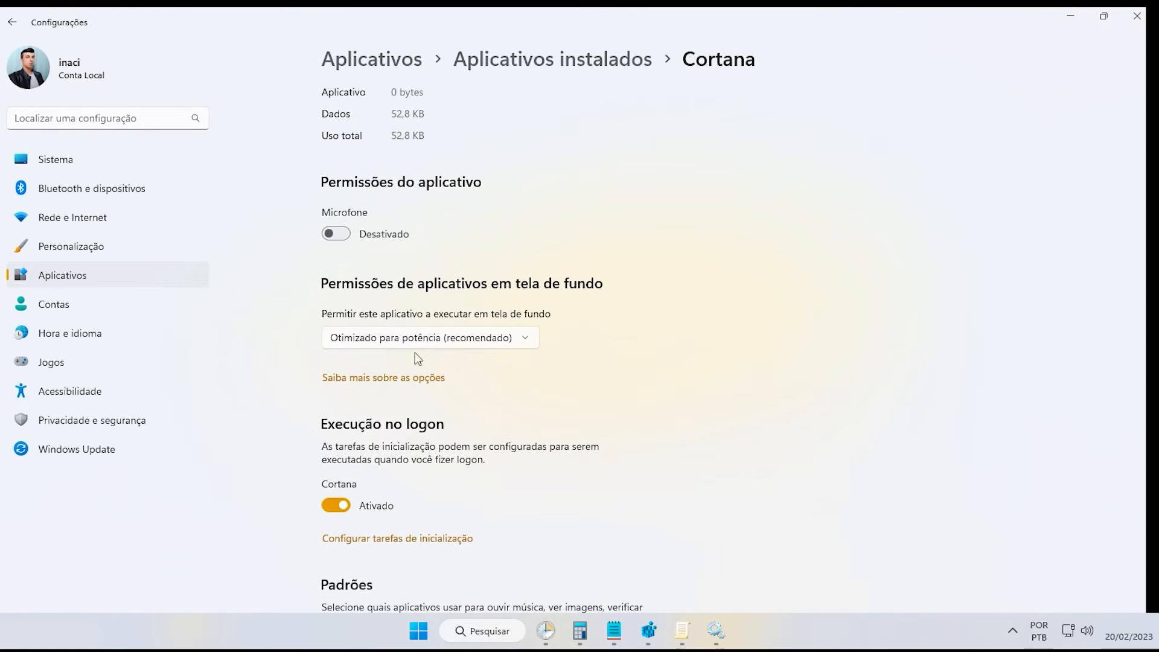
left_click(336, 506)
scroll(456, 427, "up", 1)
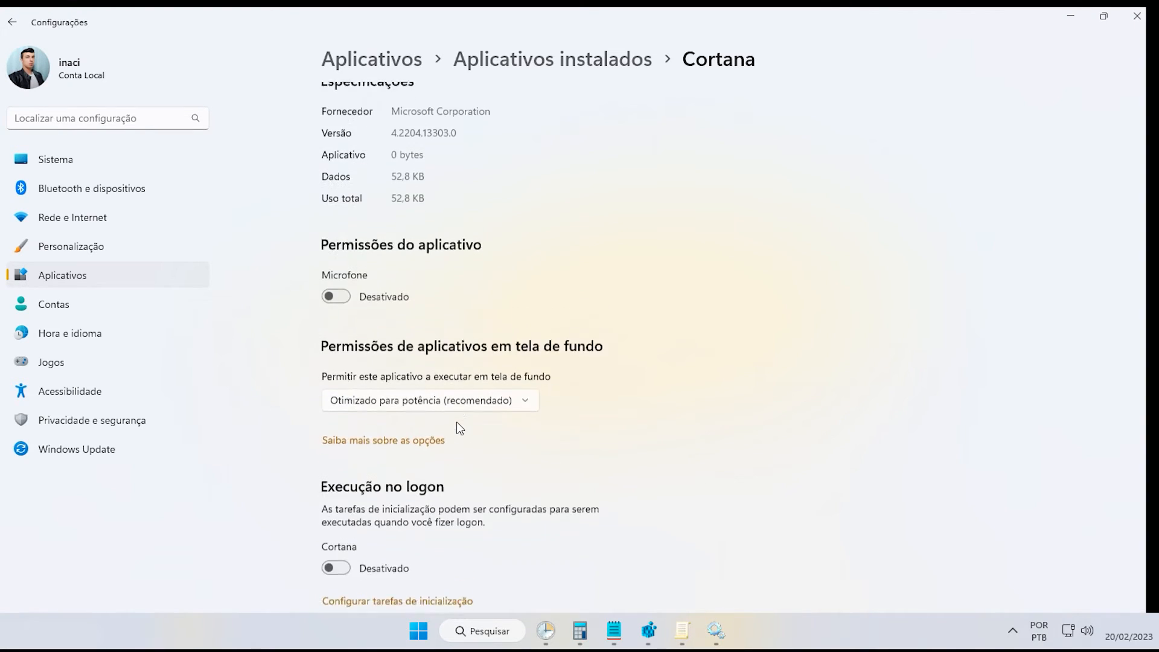
scroll(460, 428, "down", 10)
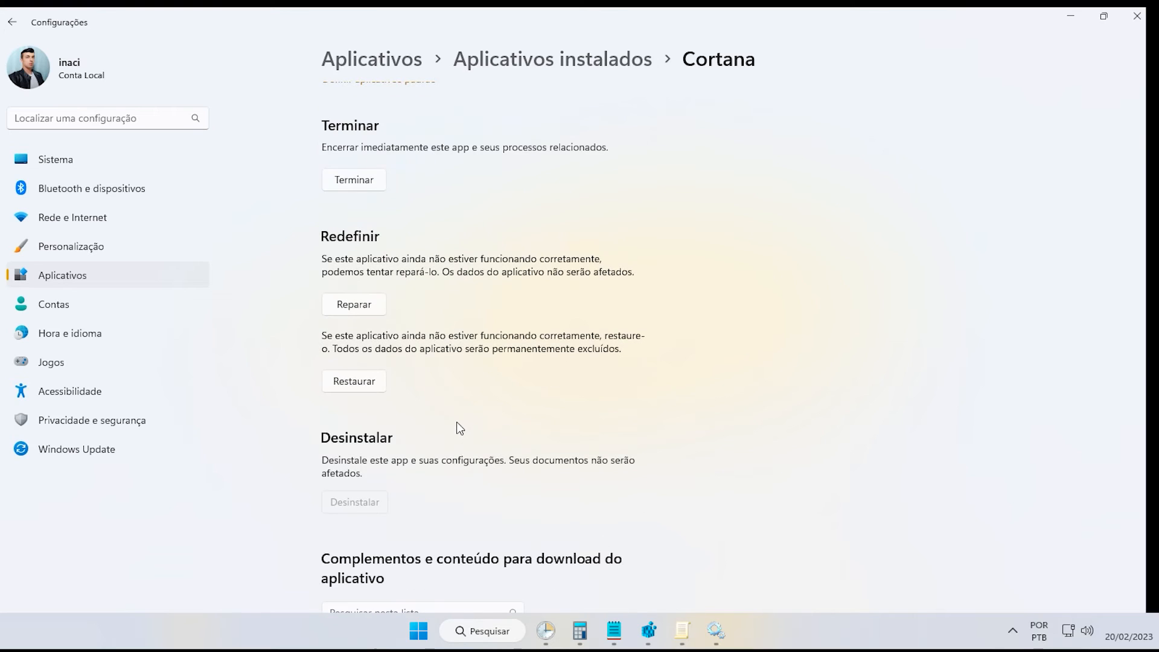
scroll(459, 427, "up", 10)
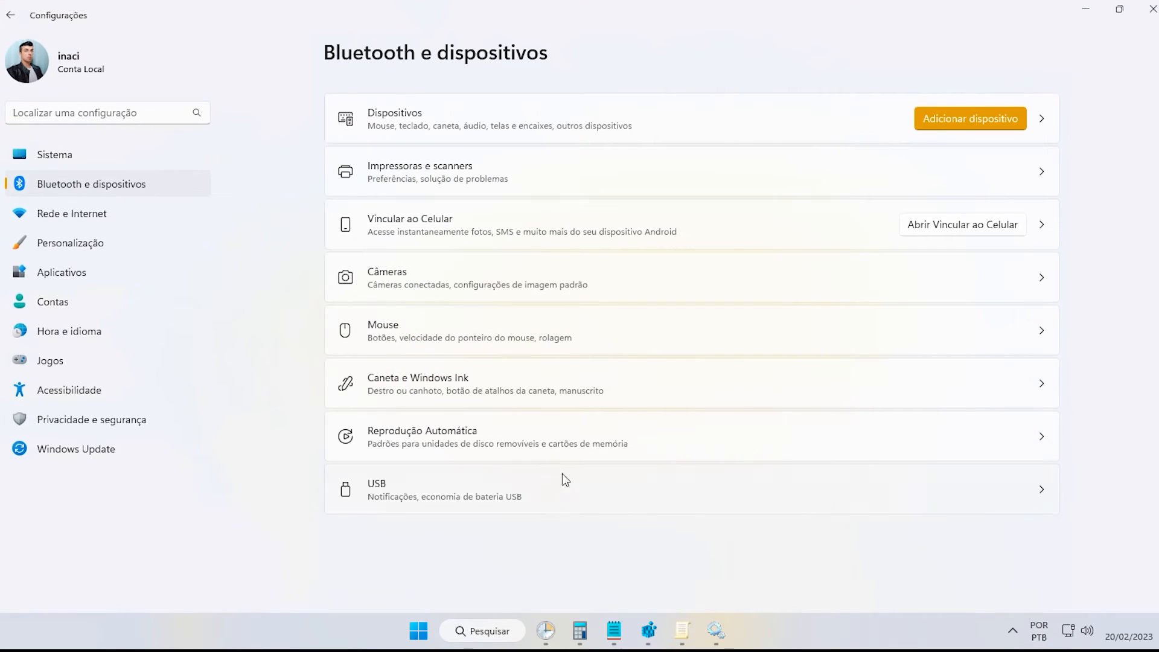
left_click(580, 631)
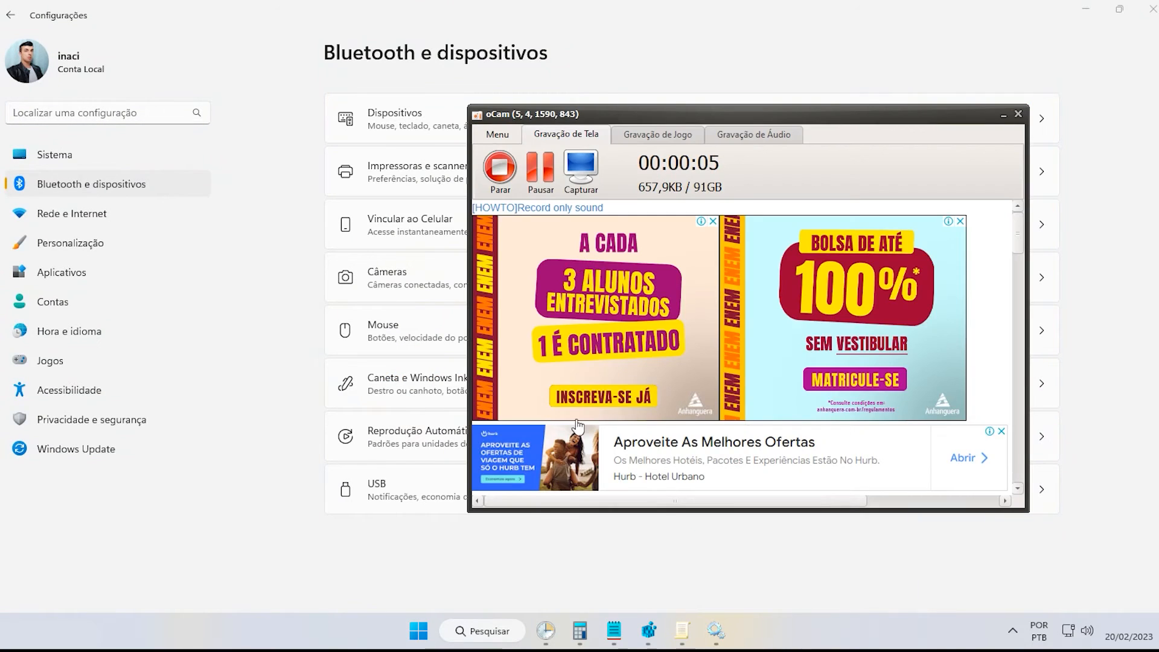
left_click(581, 631)
Search Windows for "historico de atividades", open the Histórico de atividades settings, and turn off Armazenar meu histórico de atividades neste dispositivo.
left_click(482, 631)
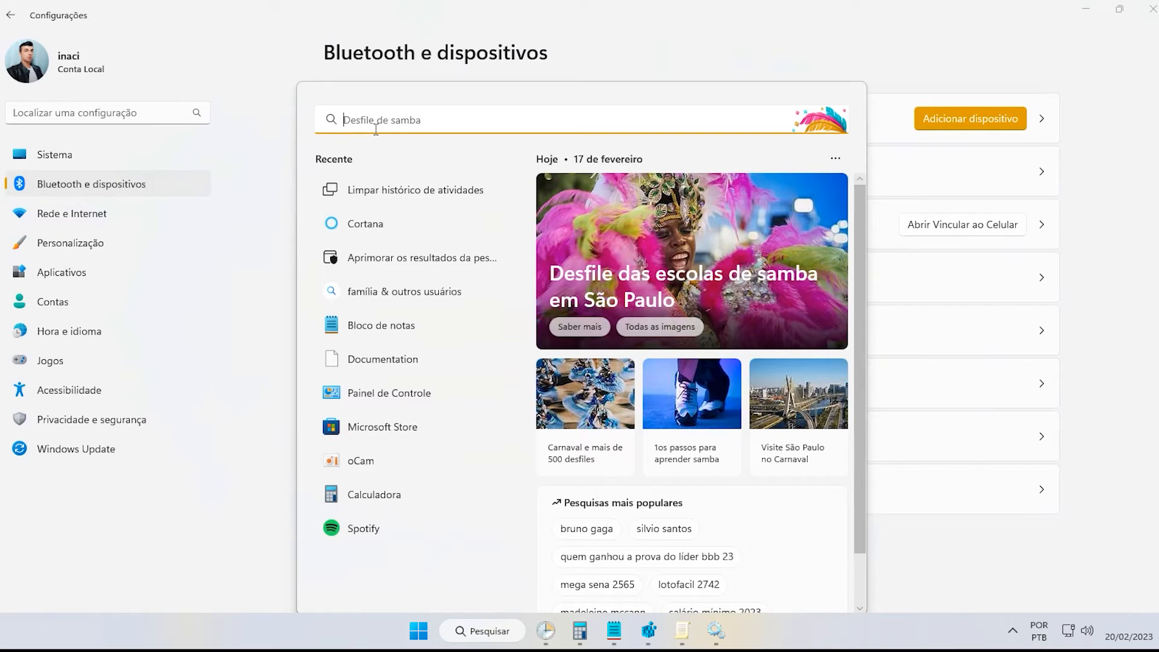
type("histor")
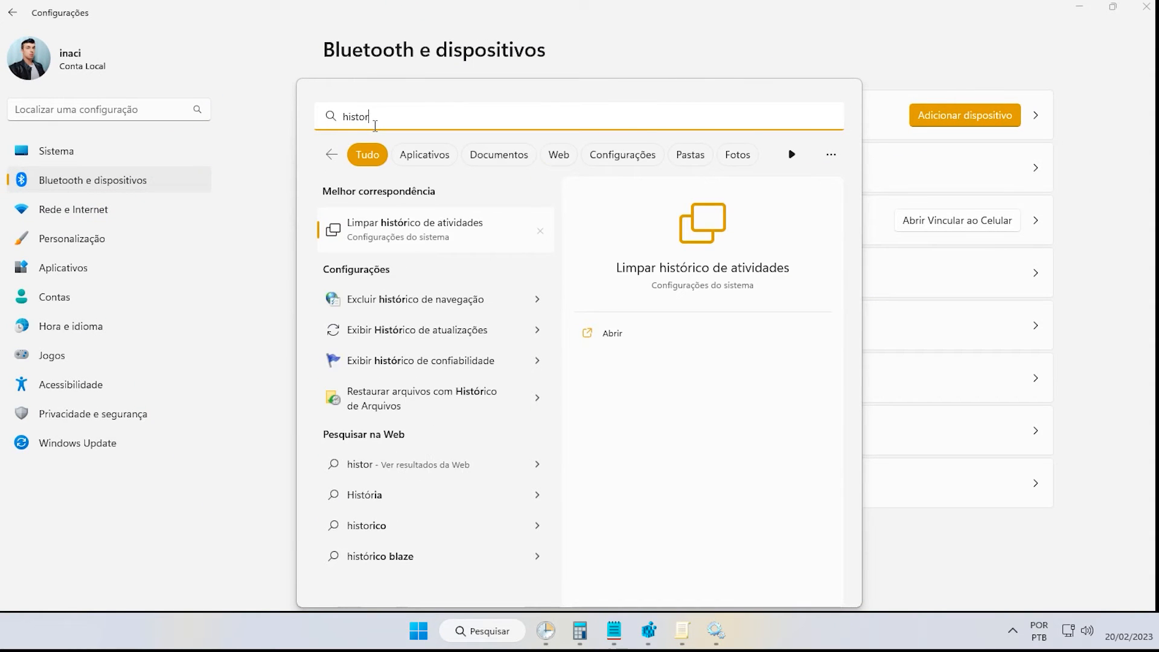
type("ico de atividades")
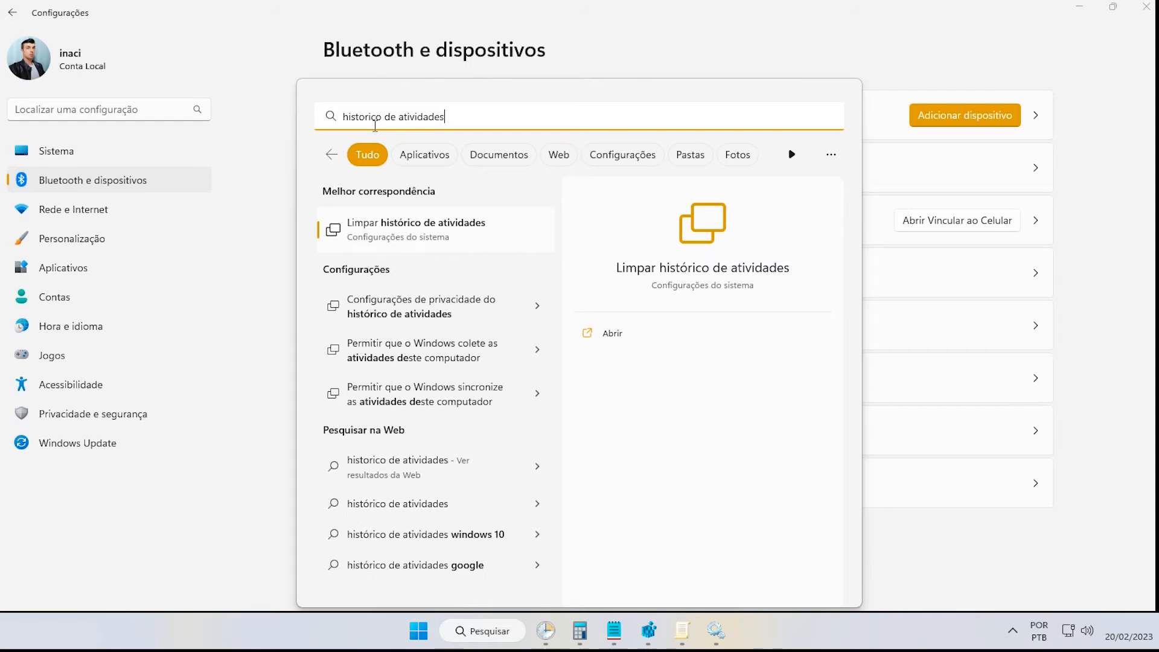
left_click(444, 233)
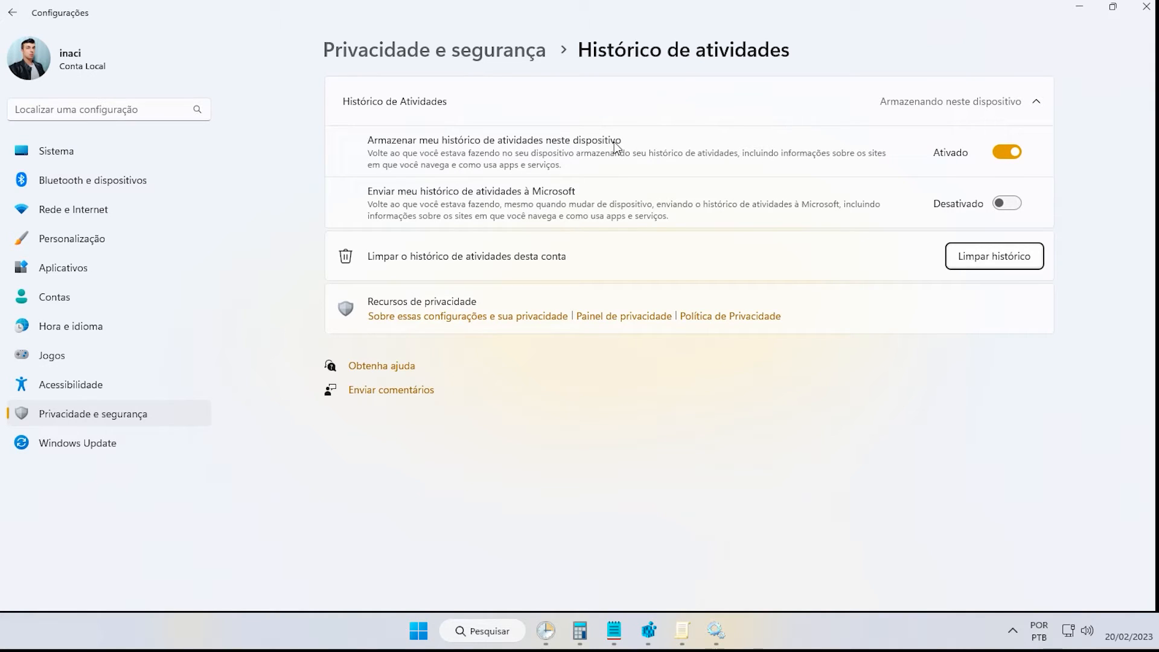
left_click(1011, 153)
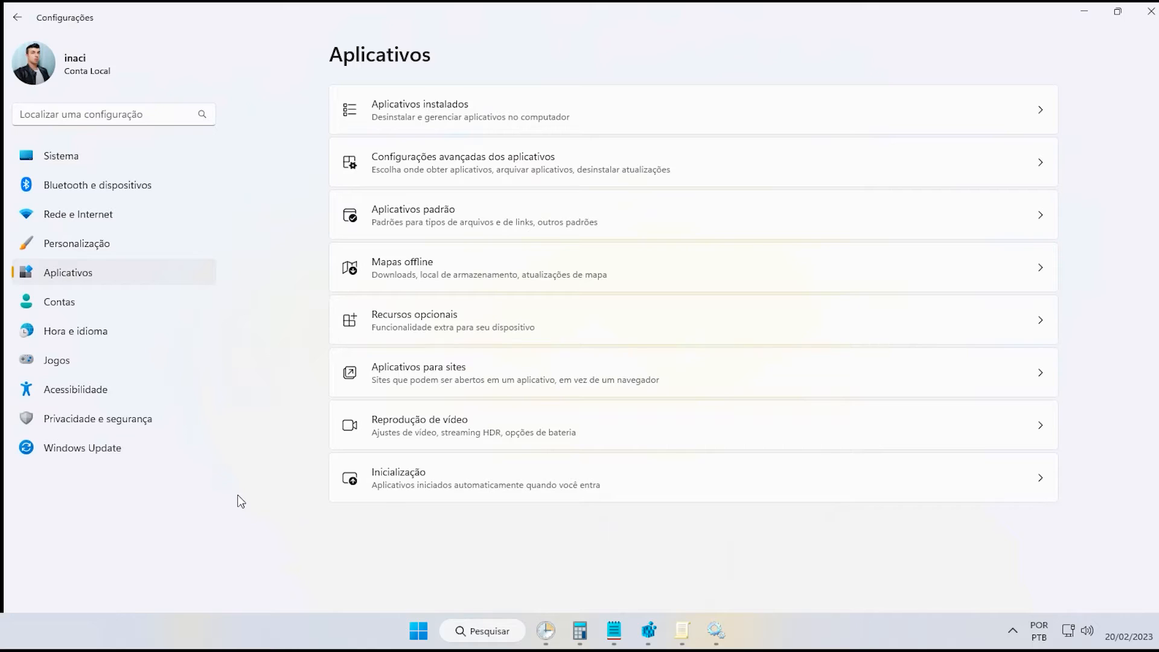
Open Windows Update and start installing all the available updates.
left_click(58, 113)
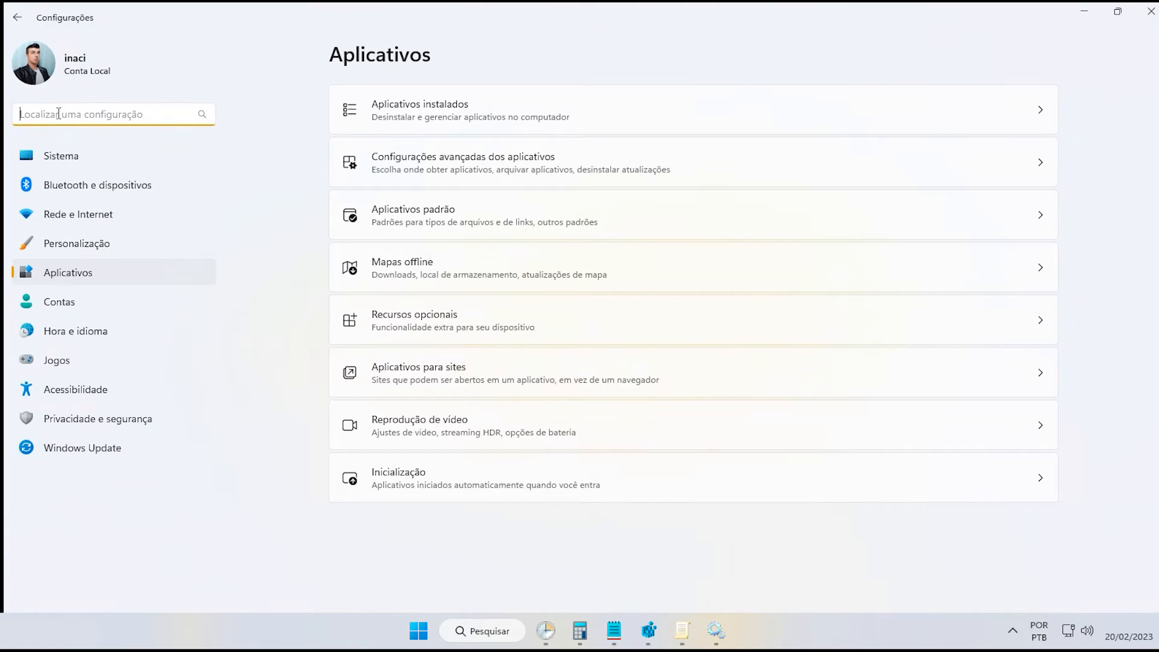
left_click(49, 451)
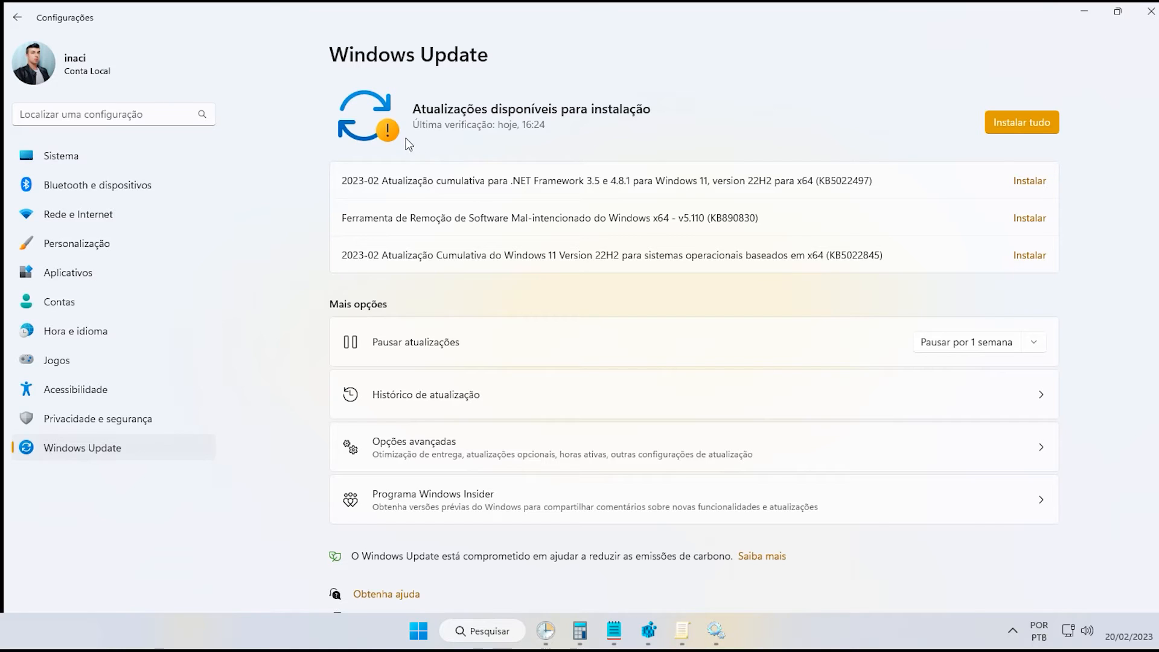
left_click(1019, 130)
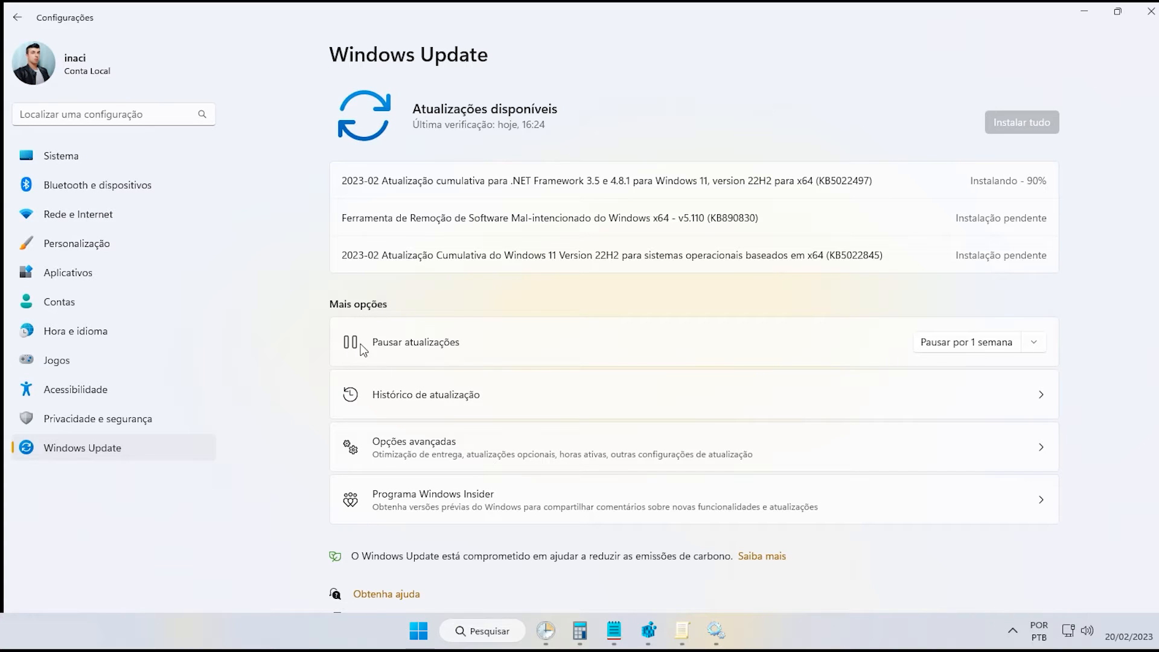
Pause updates for 1 week, try to extend the pause by 4 weeks, and resume the updates.
left_click(997, 344)
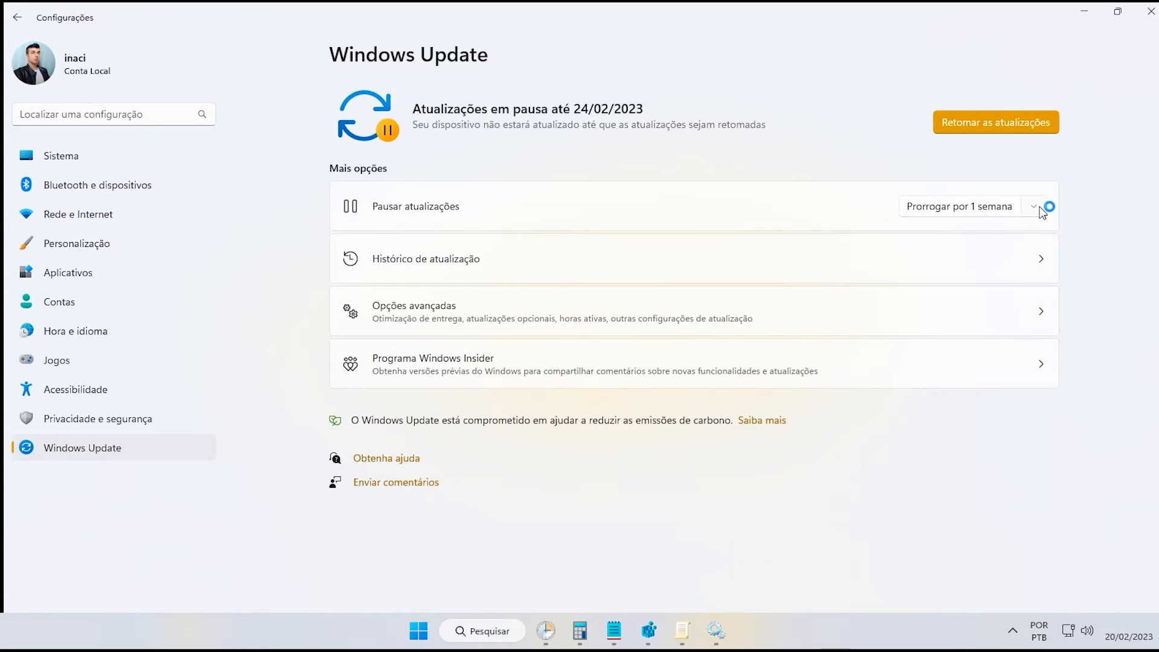
left_click(1037, 207)
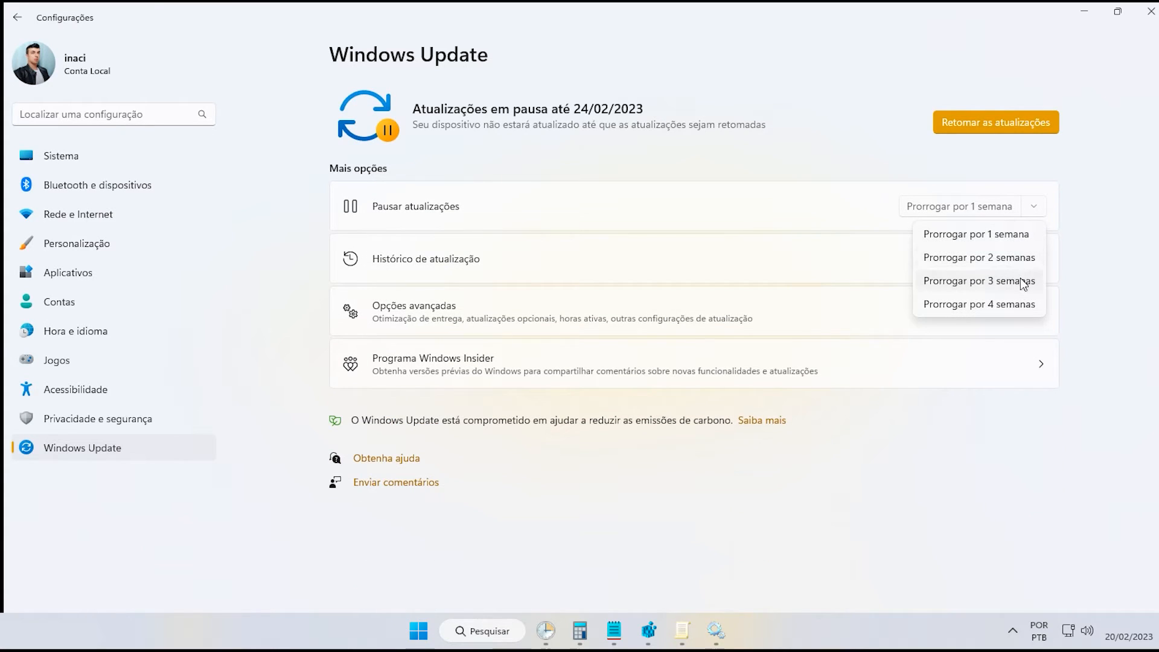
left_click(1014, 305)
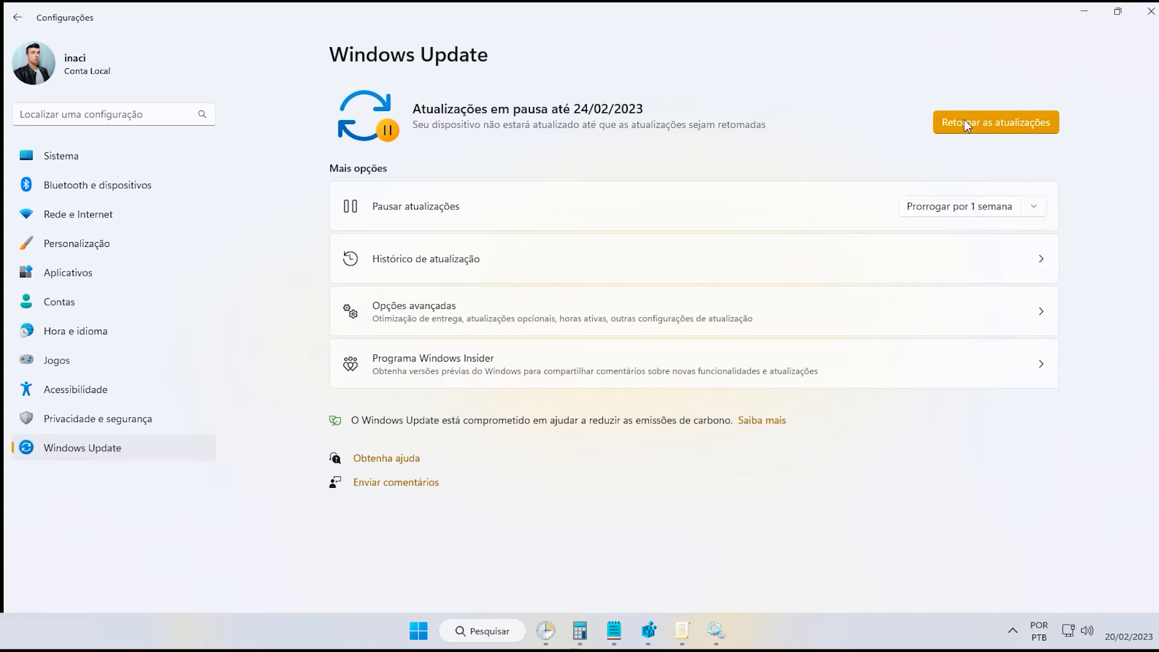
left_click(966, 124)
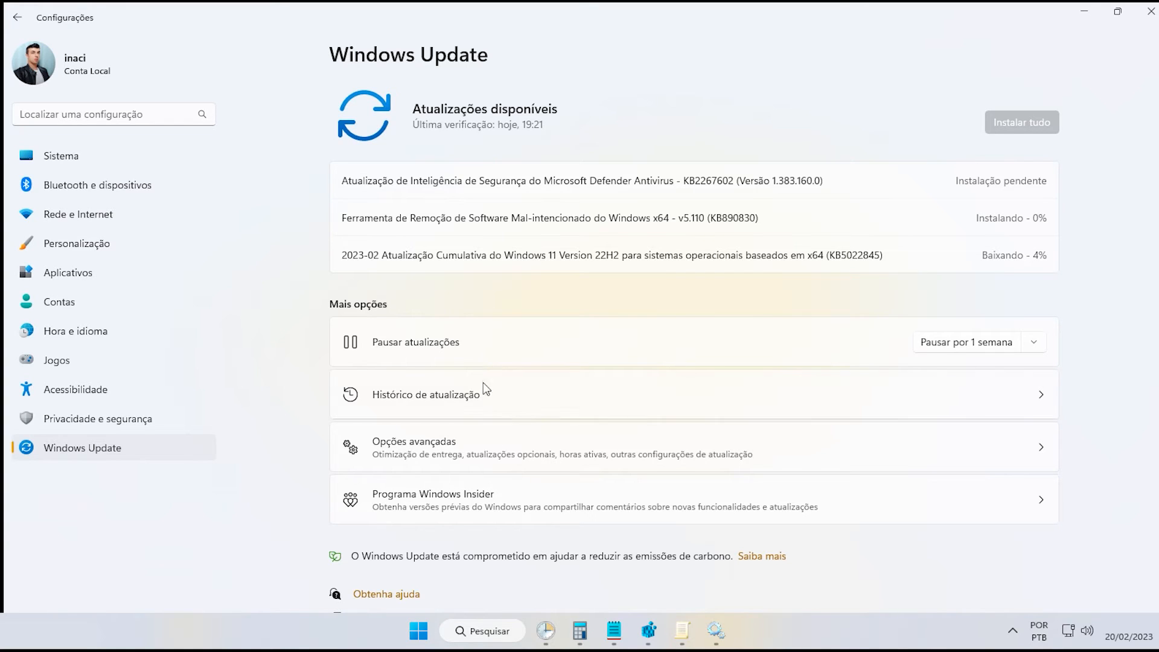
Open the Opções avançadas of Windows Update and switch Receba atualizações para outros produtos da Microsoft on and back off.
left_click(497, 463)
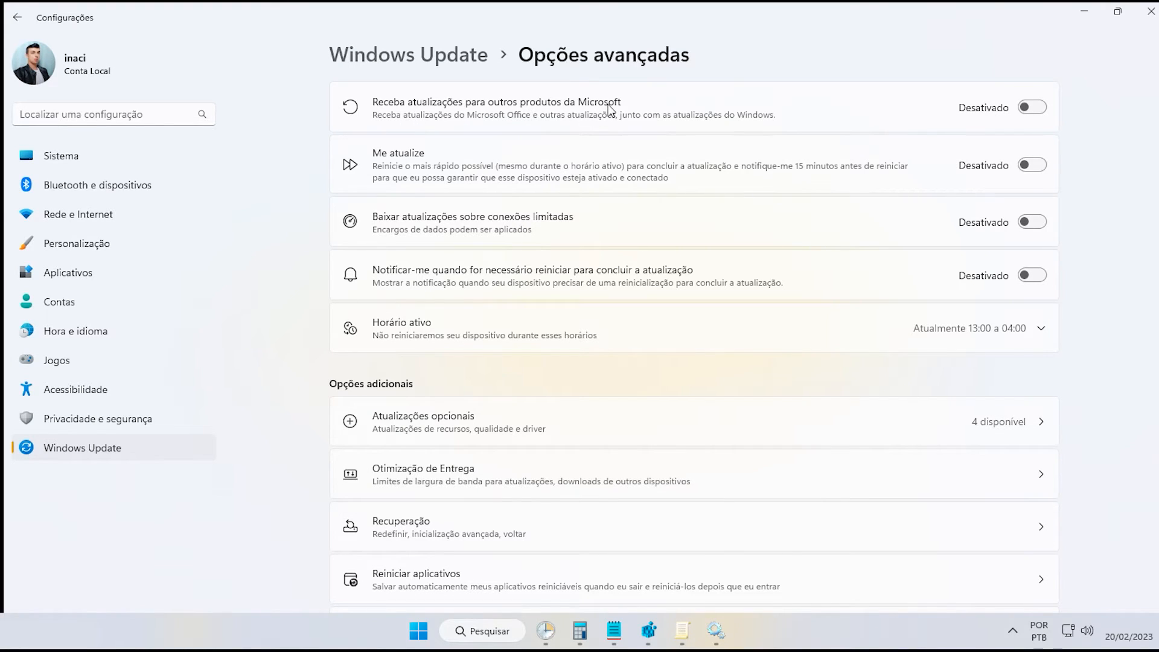
left_click(1035, 109)
left_click(1035, 109)
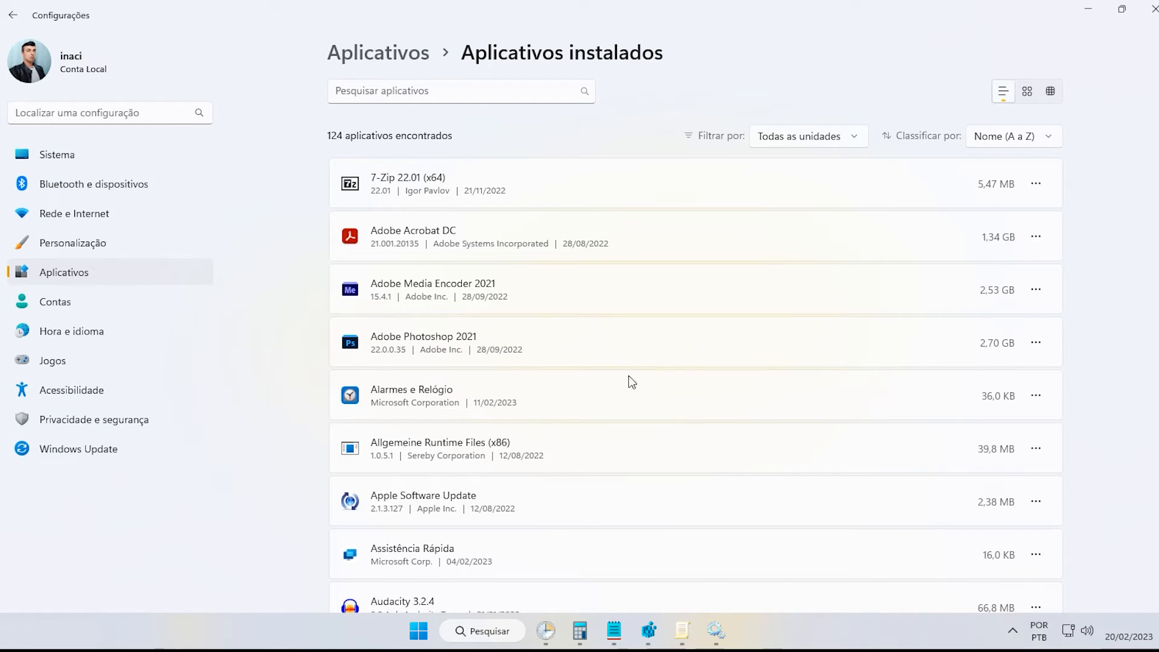
In the installed apps list, open the advanced options of Assistência Rápida and set its background permission to Nunca.
left_click(63, 276)
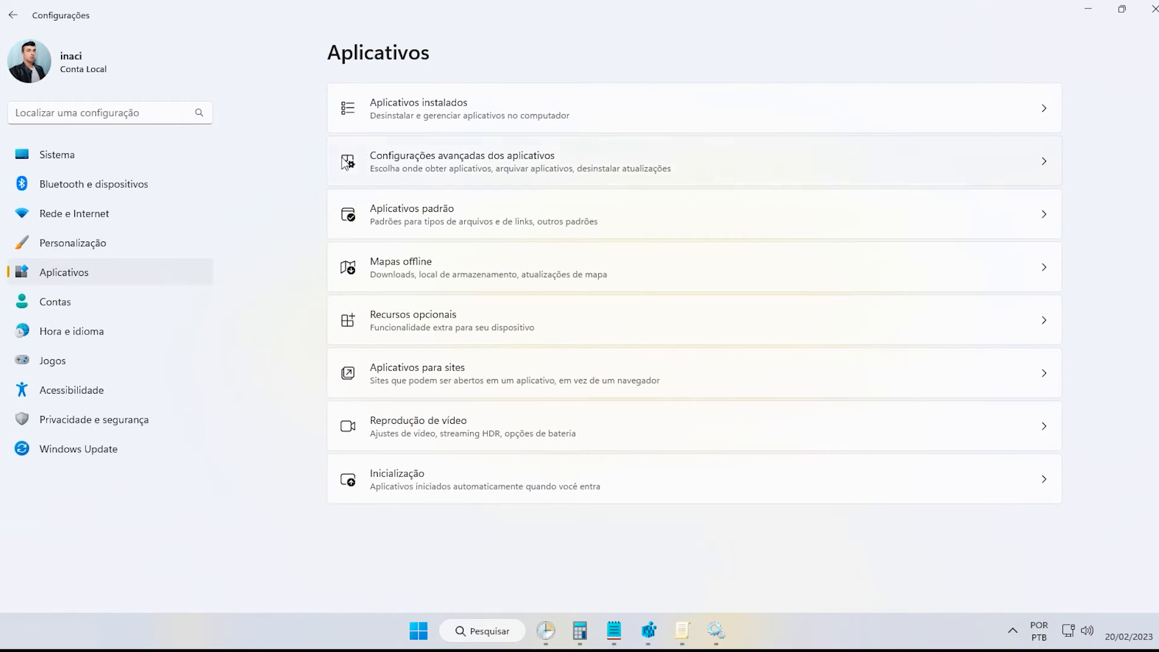
left_click(462, 124)
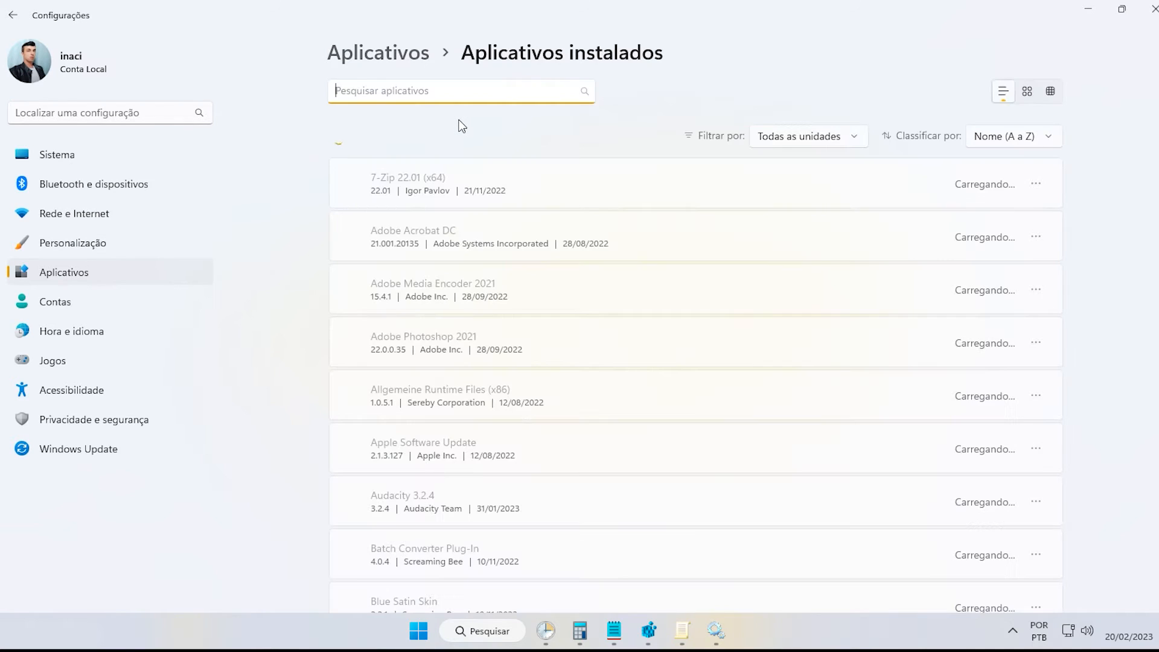
scroll(483, 404, "down", 4)
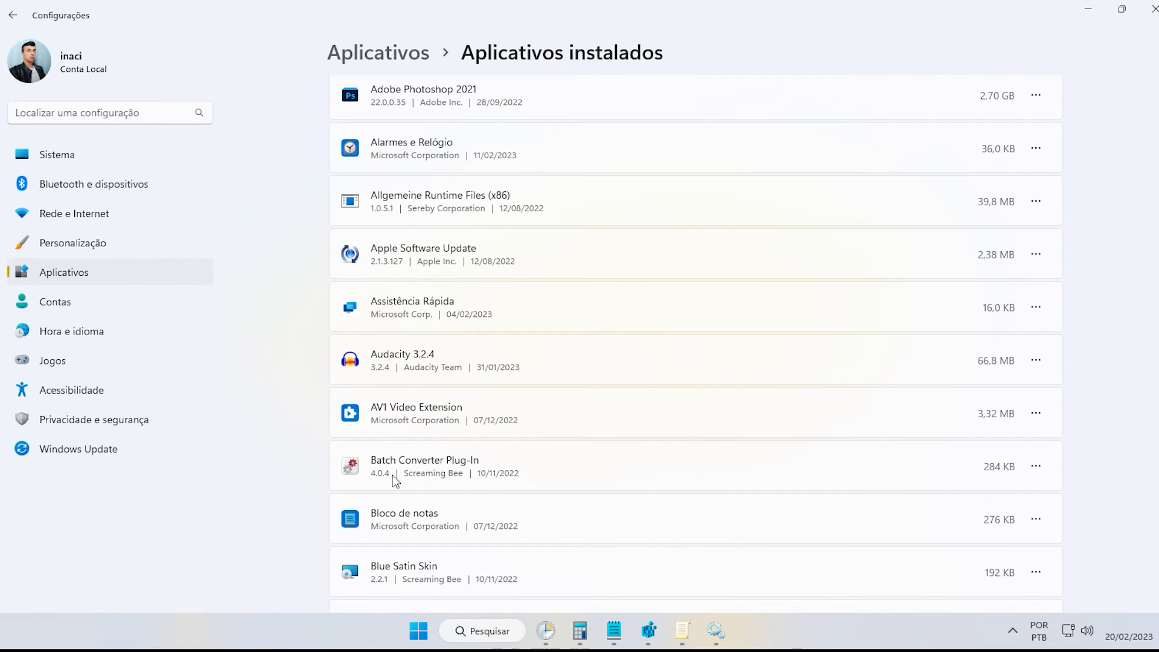
left_click(1037, 309)
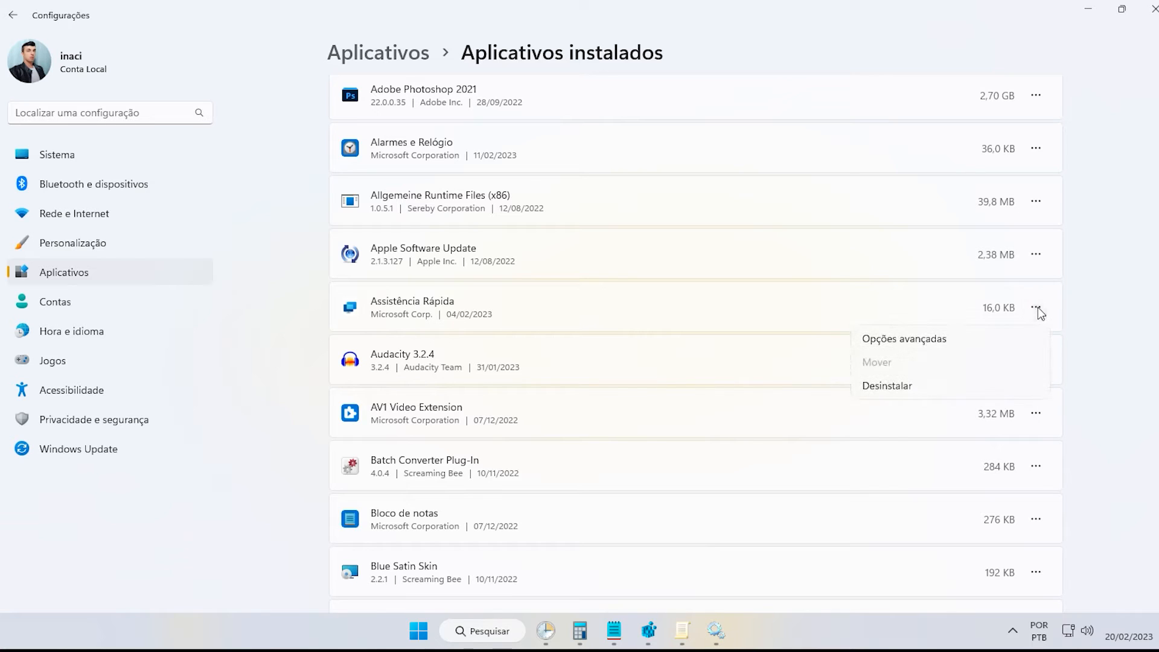
left_click(890, 347)
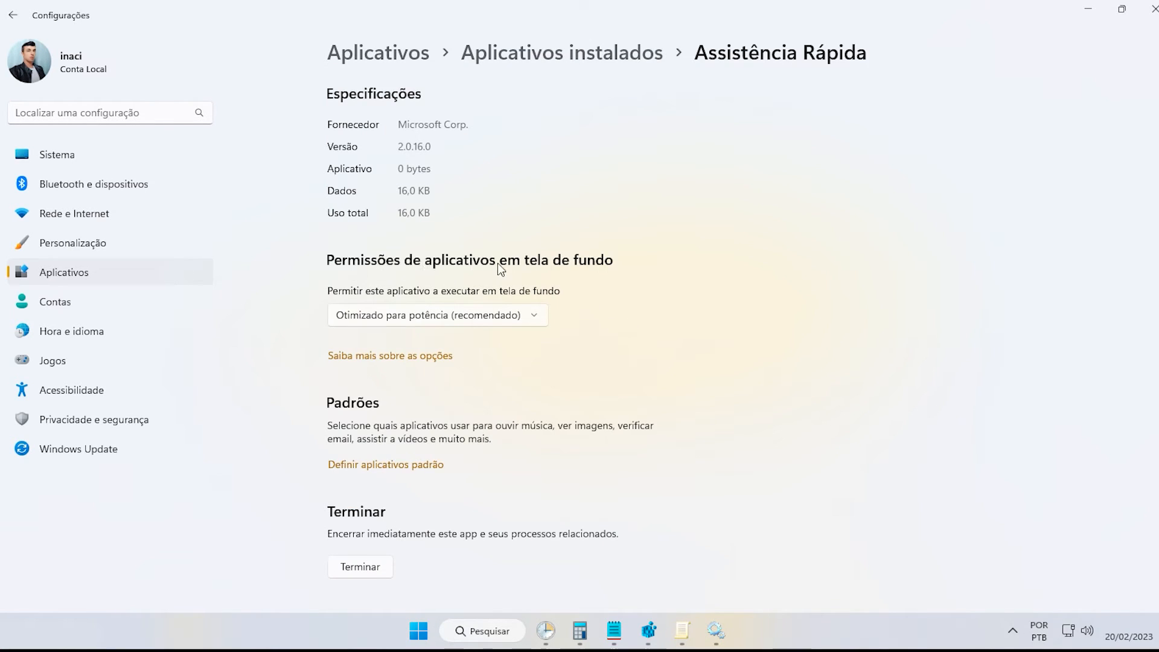
left_click(542, 322)
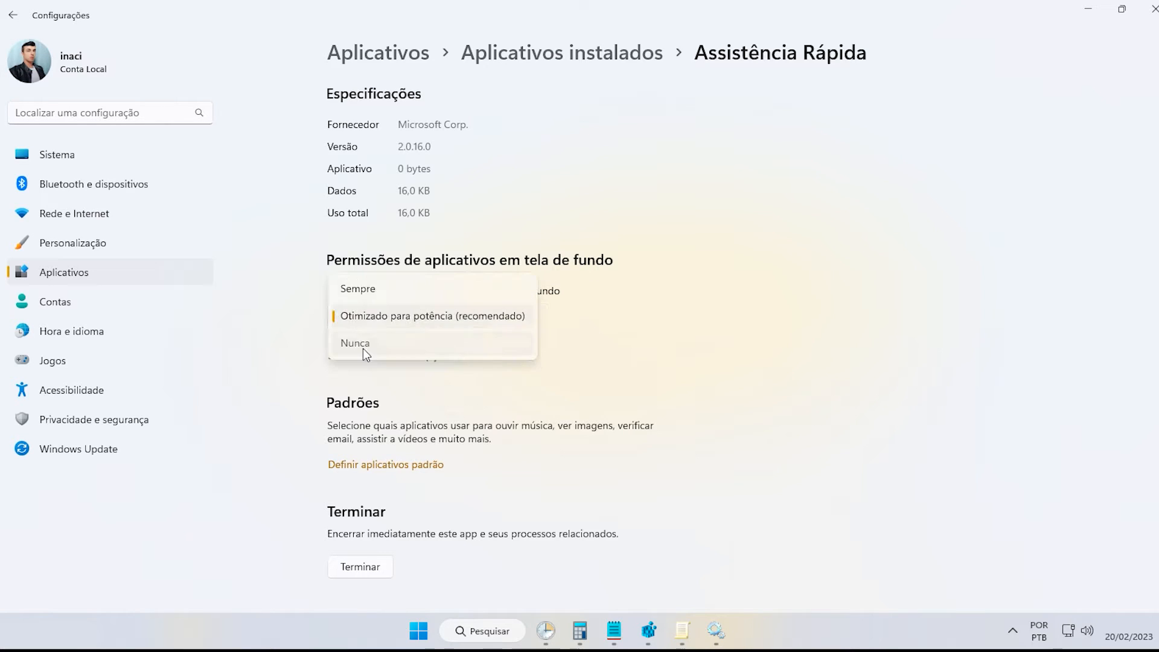
left_click(363, 349)
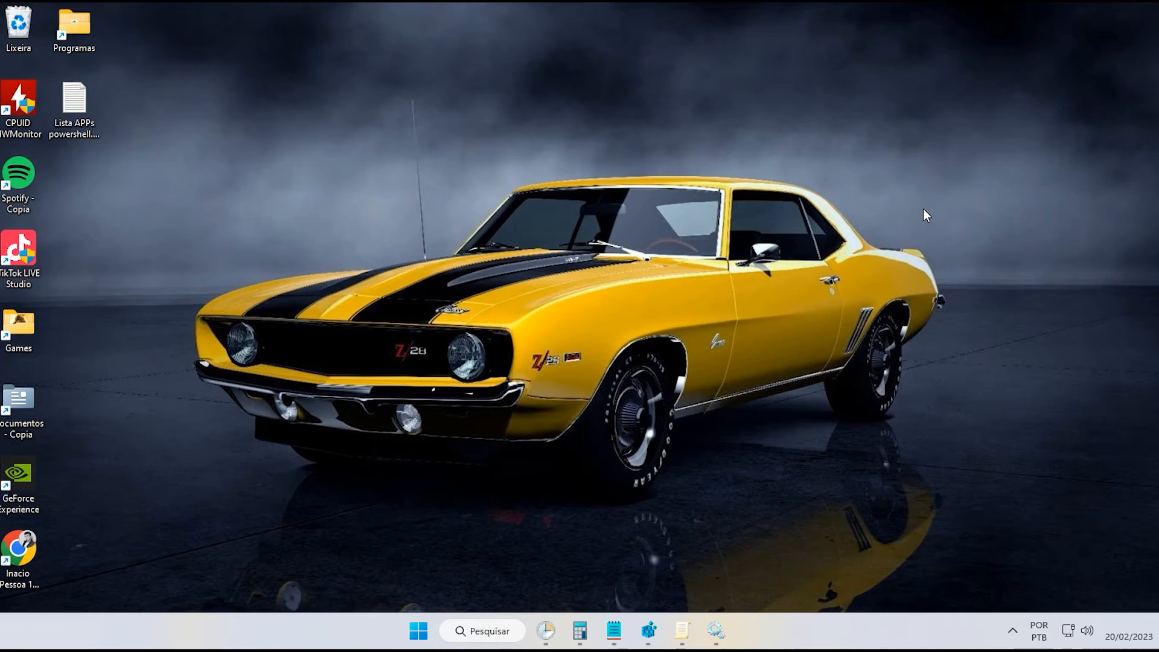
Search Windows for Criar ponto de restauração, open the Proteção do Sistema settings, and move the dialog towards the screen's centre.
key("super")
type("cr")
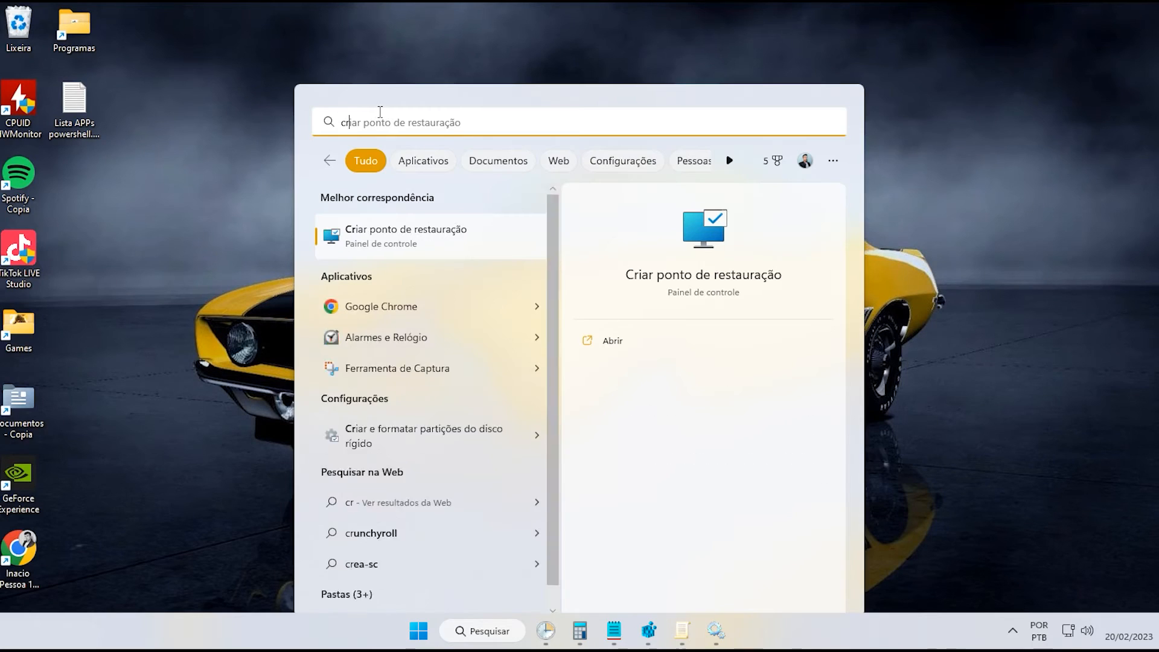
type("iar ponto")
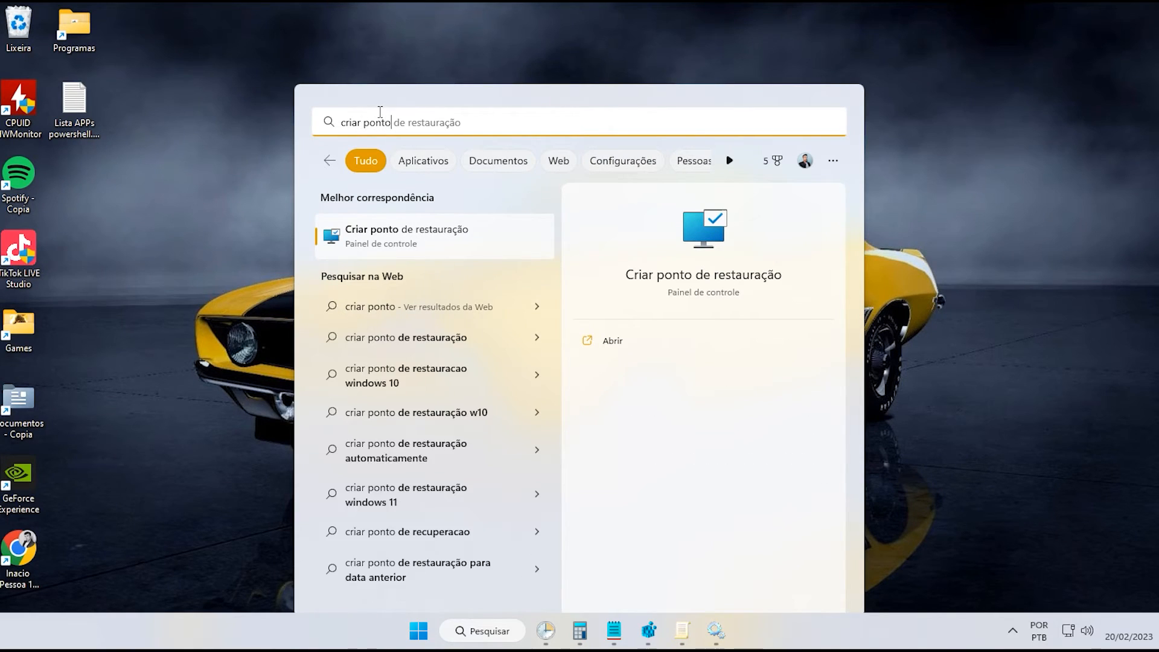
left_click(399, 229)
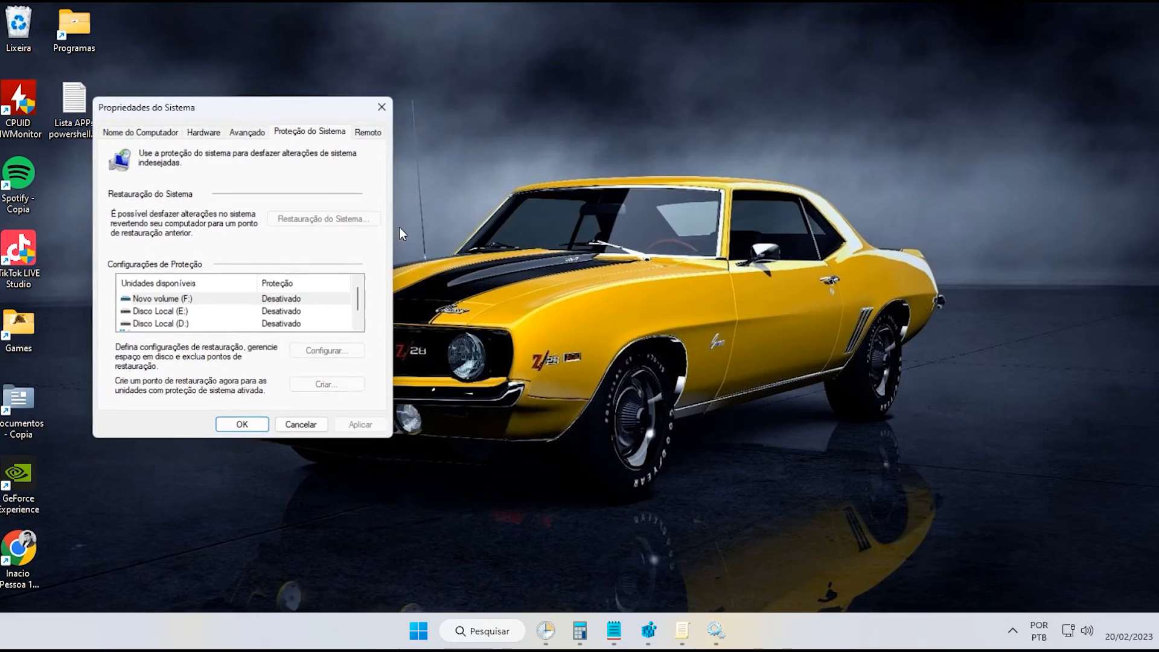
left_click_drag(271, 122, 559, 205)
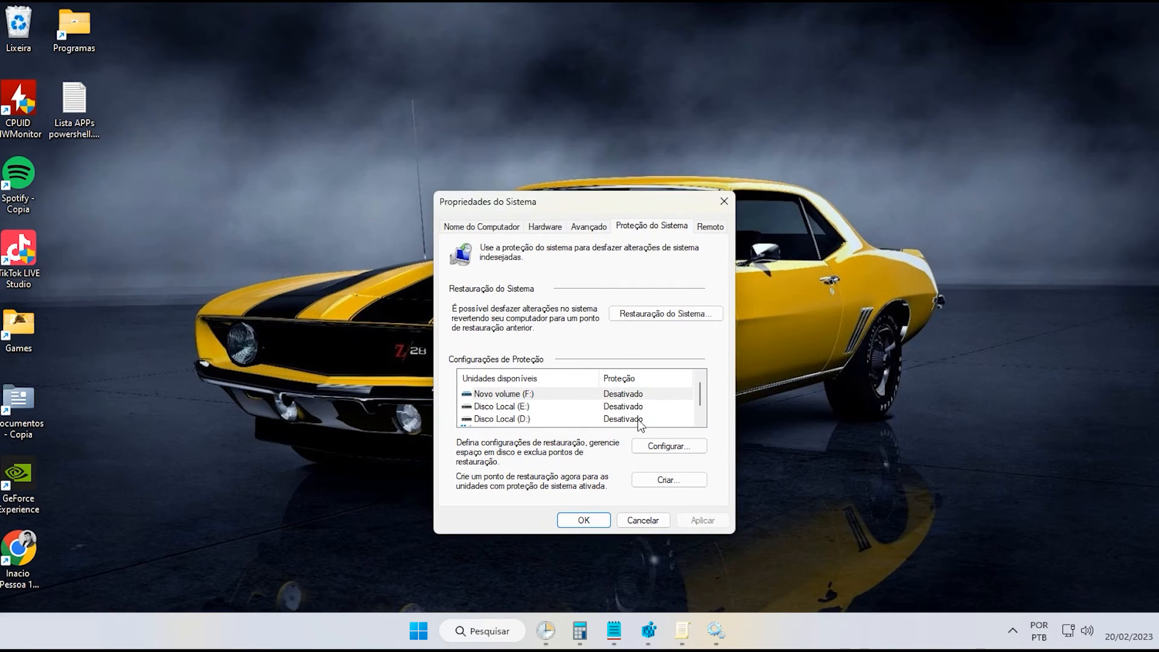
Describe a new restore point as "modificação PC" and dismiss the restore point and system properties dialogs without creating it.
left_click(673, 482)
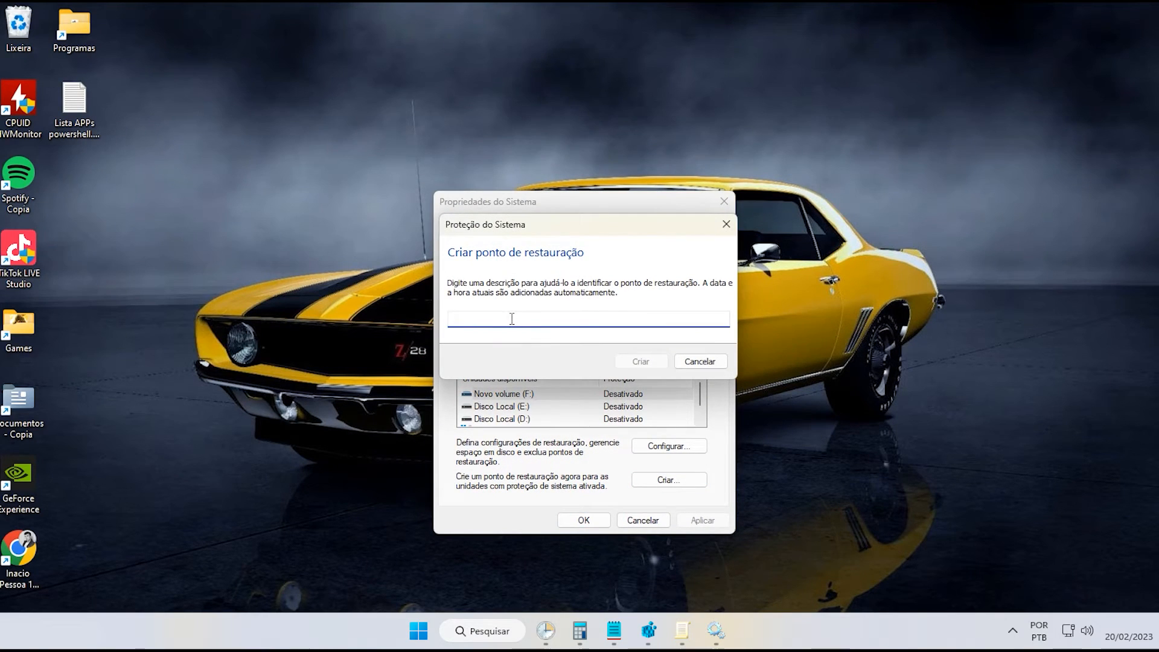
type("modificação PC")
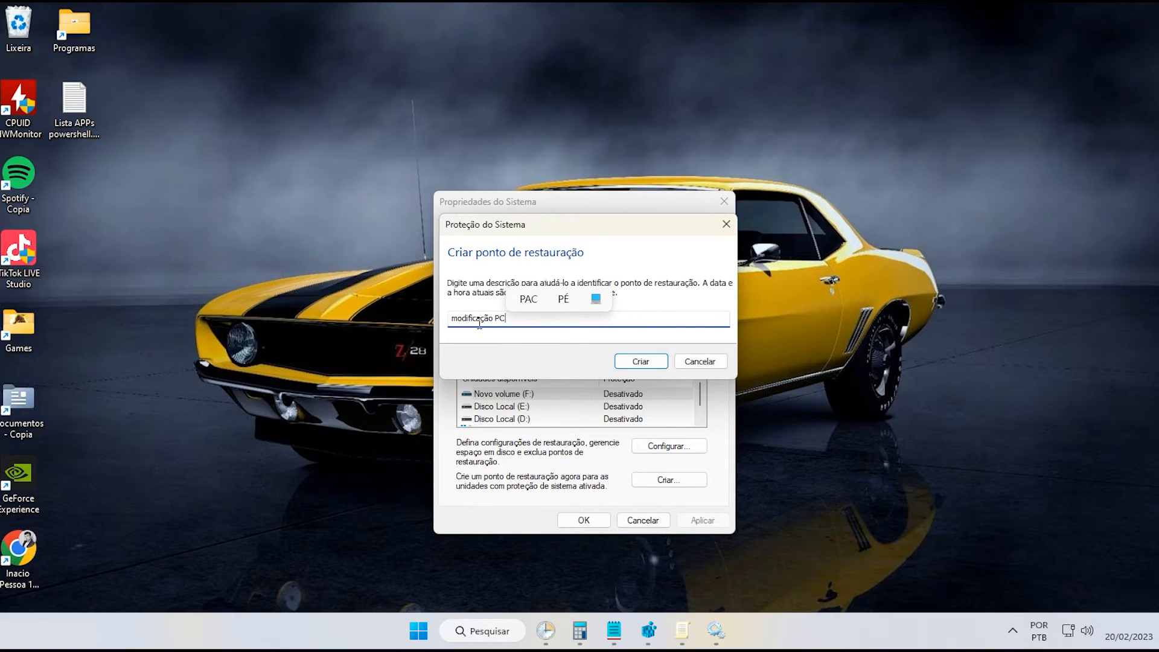
left_click(726, 224)
left_click(724, 202)
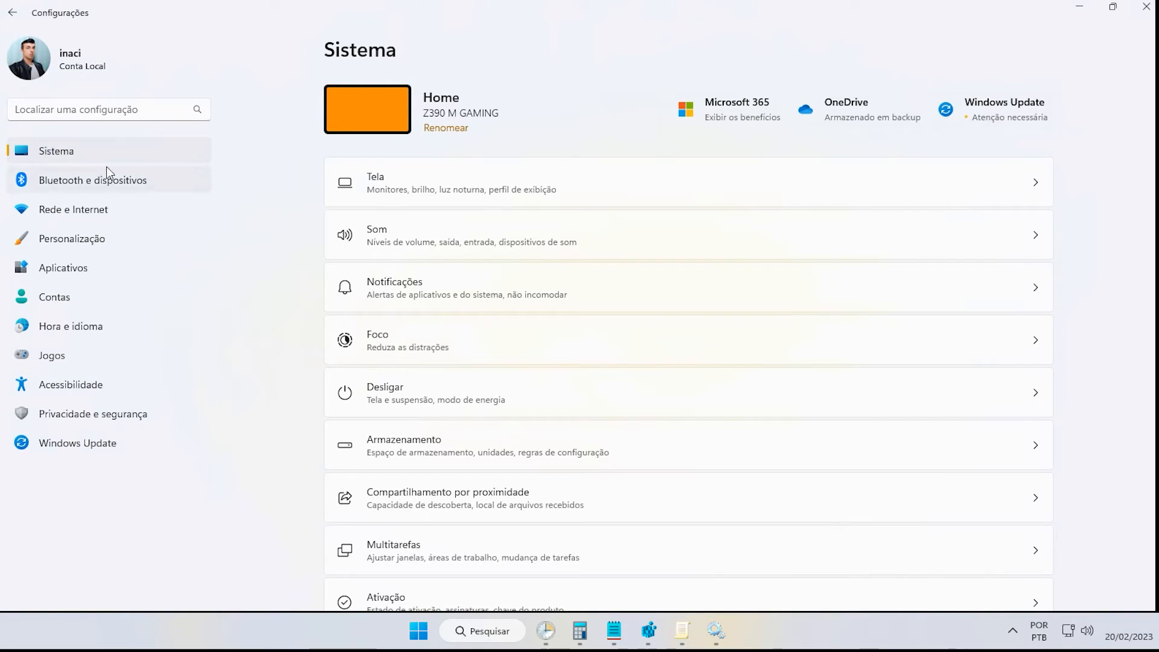
From the Sobre page of the Sistema settings, open the advanced system settings and their Opções de Desempenho, moving the dialog higher.
scroll(727, 486, "down", 5)
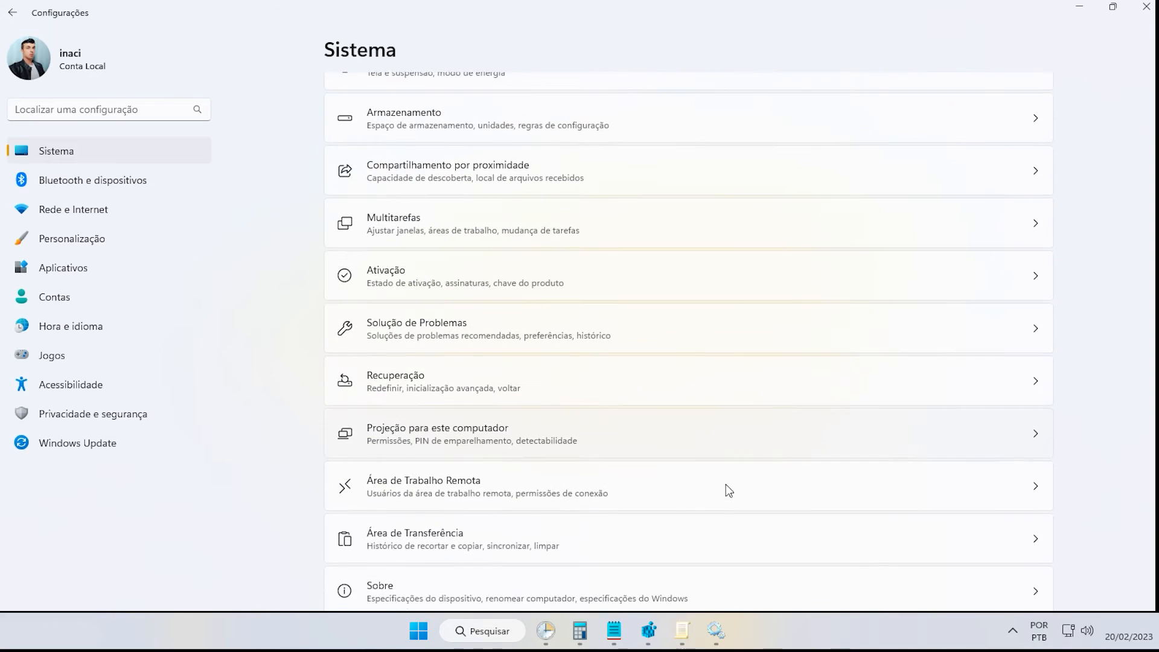
left_click(380, 567)
left_click(757, 344)
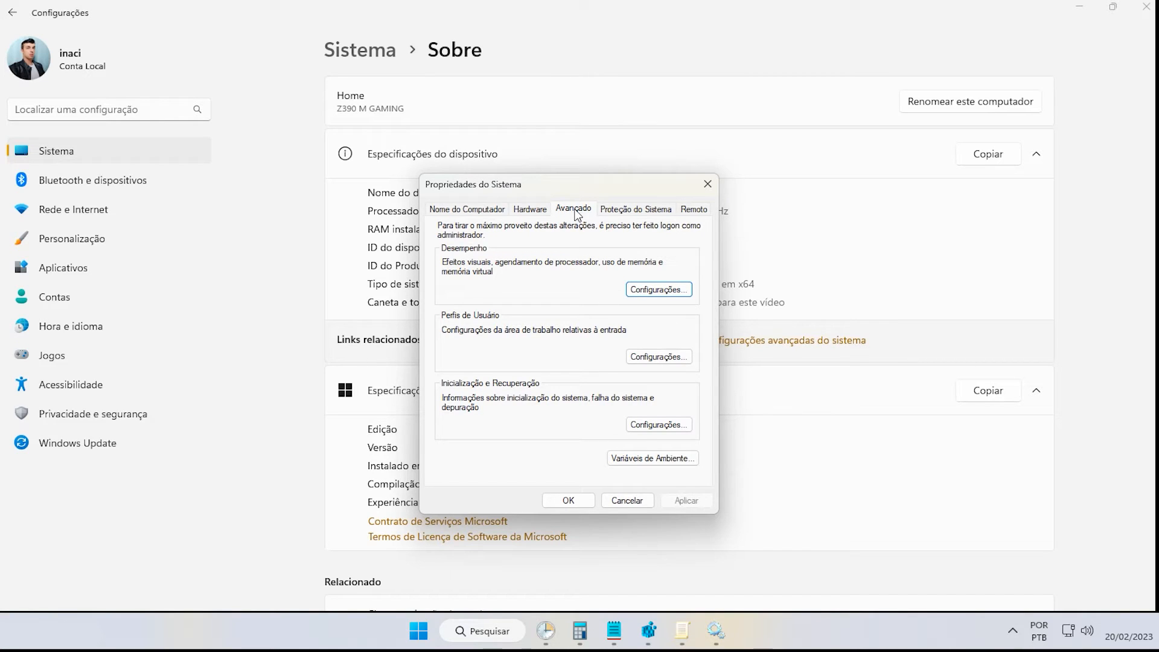
left_click(661, 293)
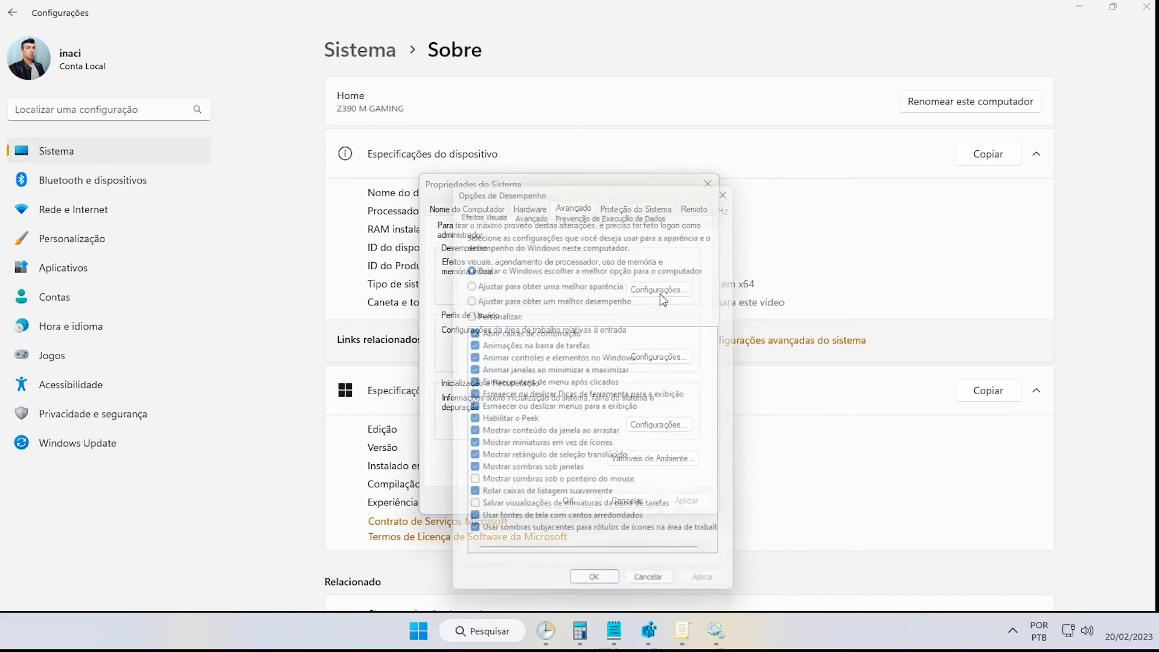
left_click_drag(589, 187, 561, 82)
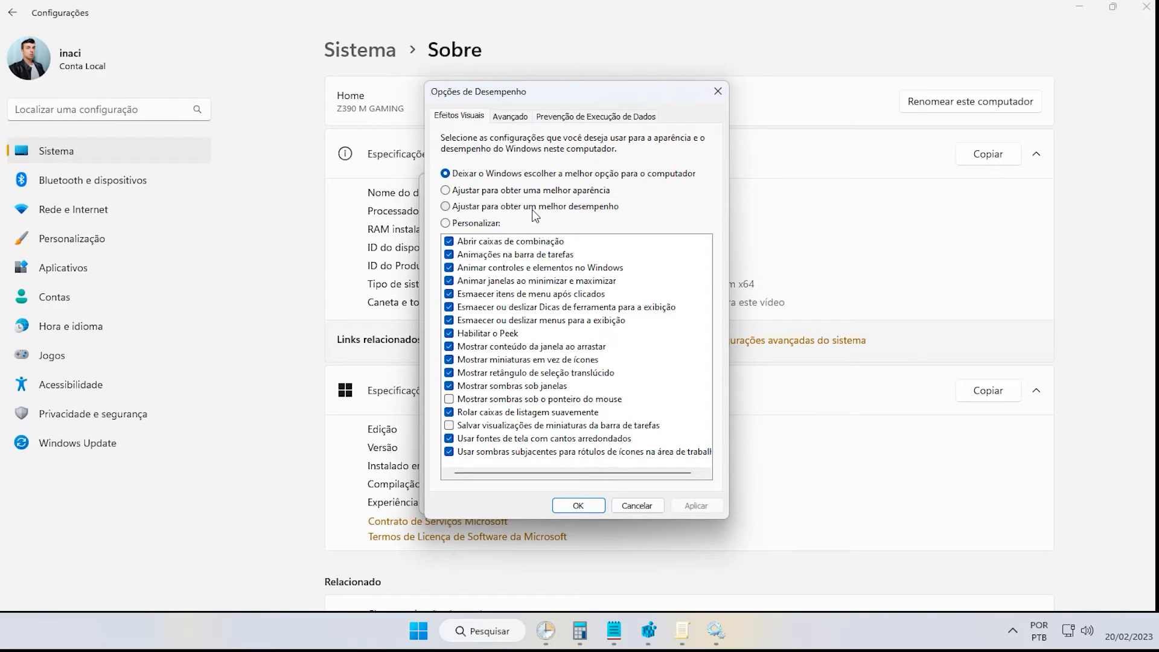
Try the best-performance, custom and best-appearance visual effects options, and return to Deixar o Windows escolher a melhor opção para o computador.
left_click(446, 206)
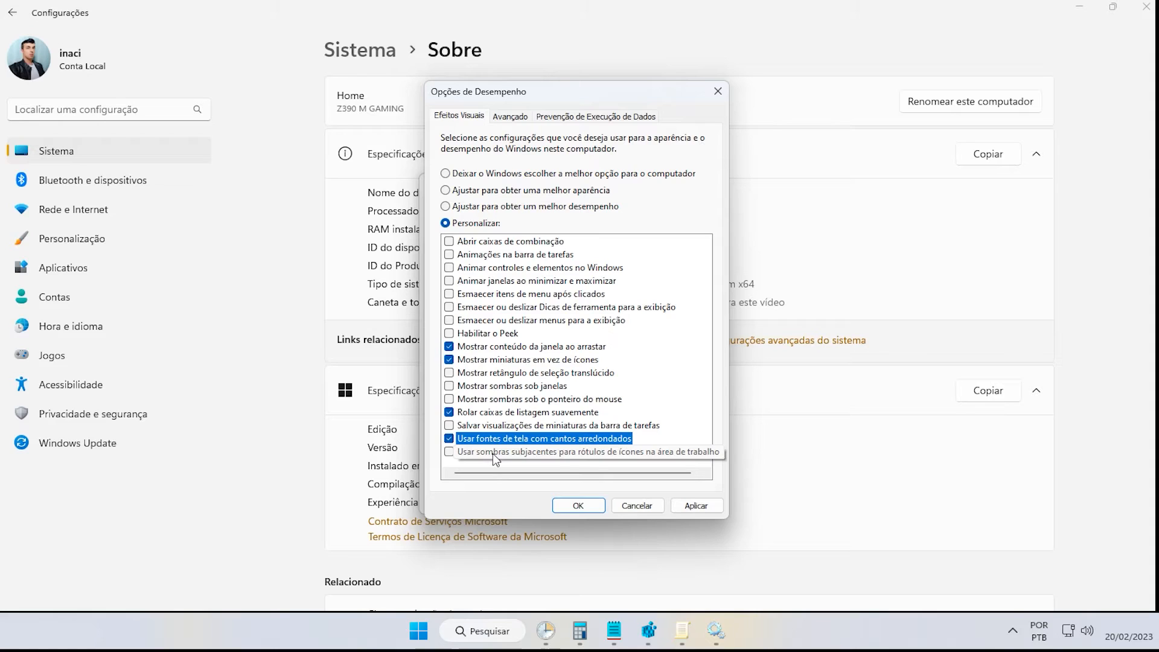
left_click(446, 207)
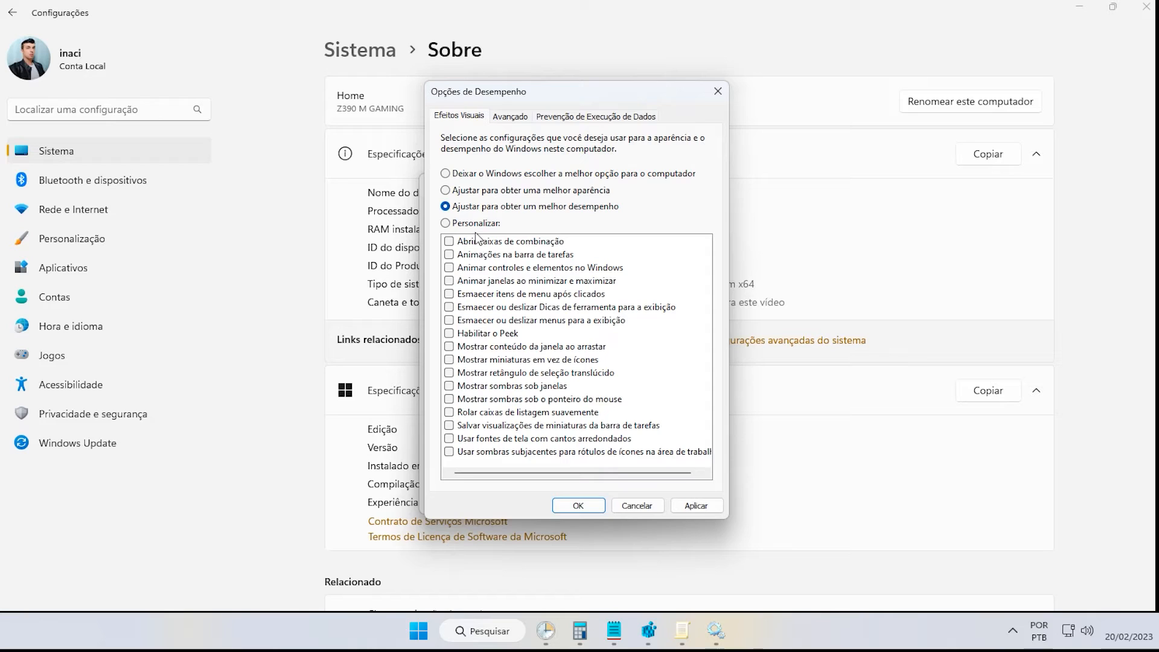
left_click(466, 191)
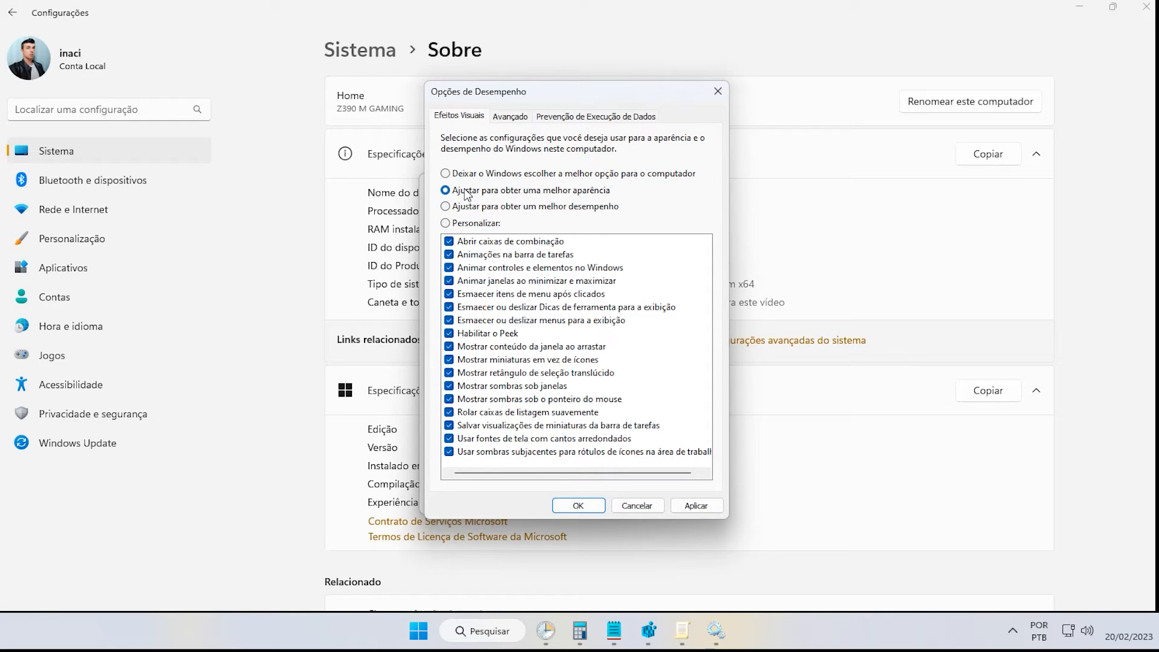
left_click(466, 175)
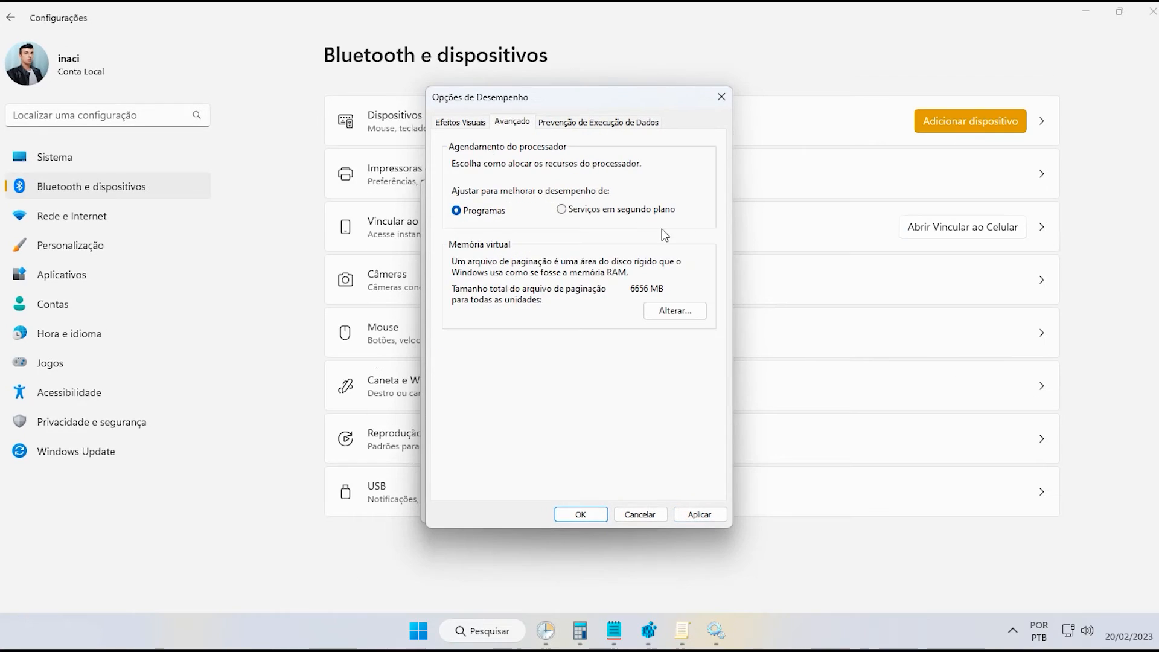
Open the virtual memory settings, turn off automatic paging file management, and choose Tamanho personalizado for drive C:.
left_click(469, 122)
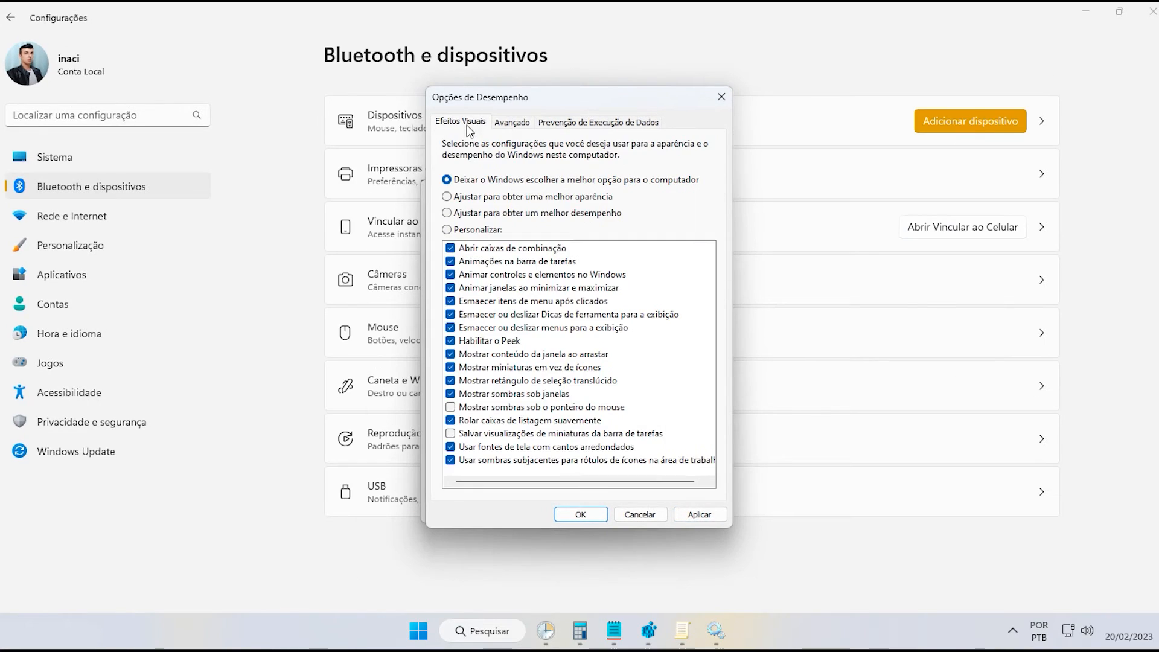
left_click(519, 124)
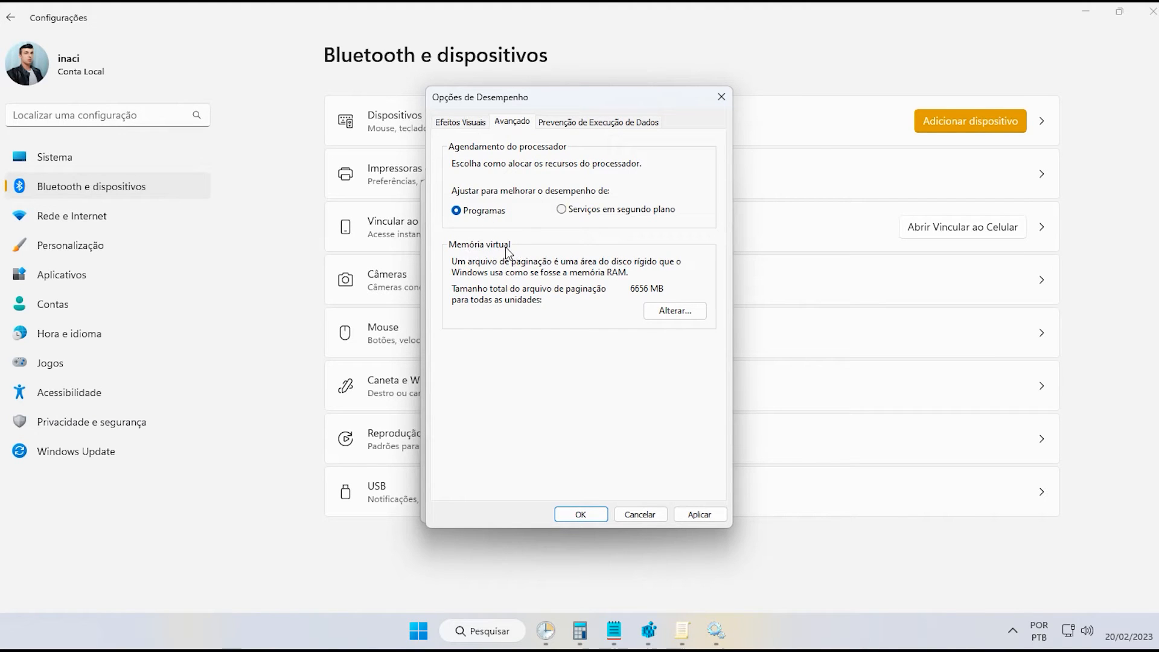
left_click(687, 311)
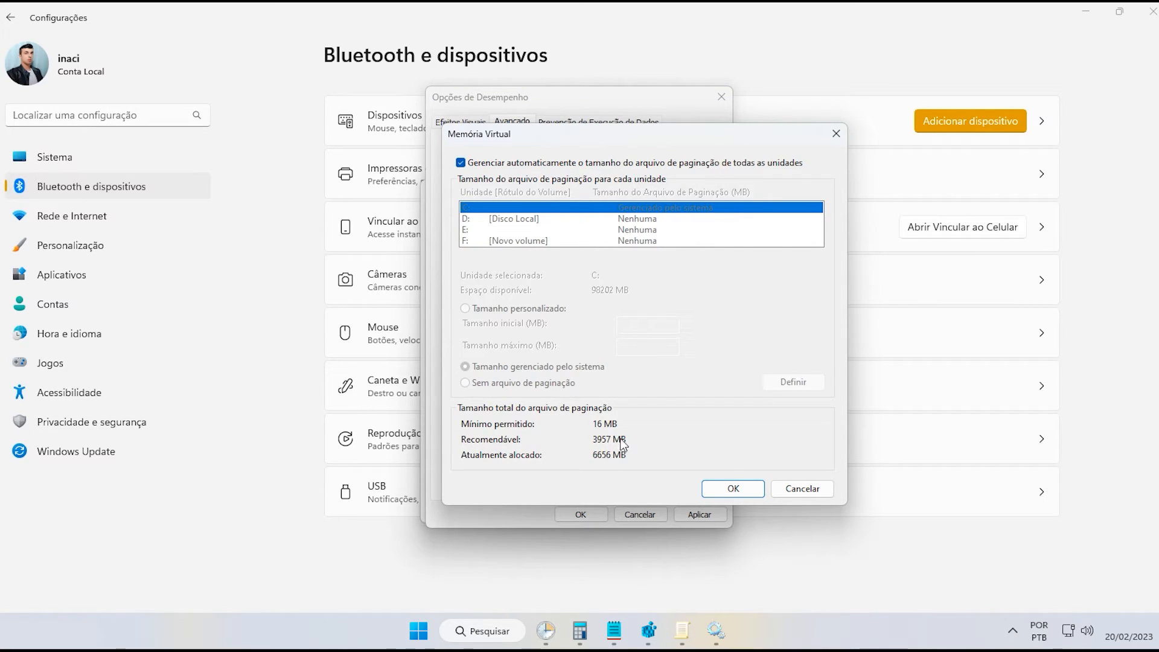
left_click(462, 163)
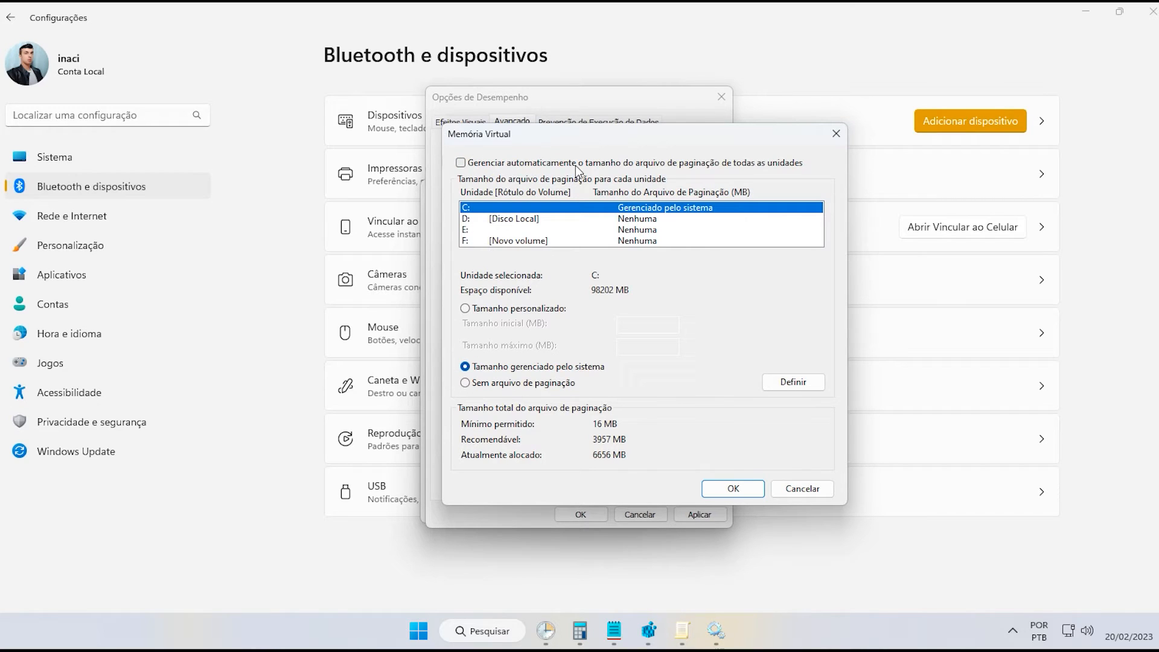
left_click(795, 384)
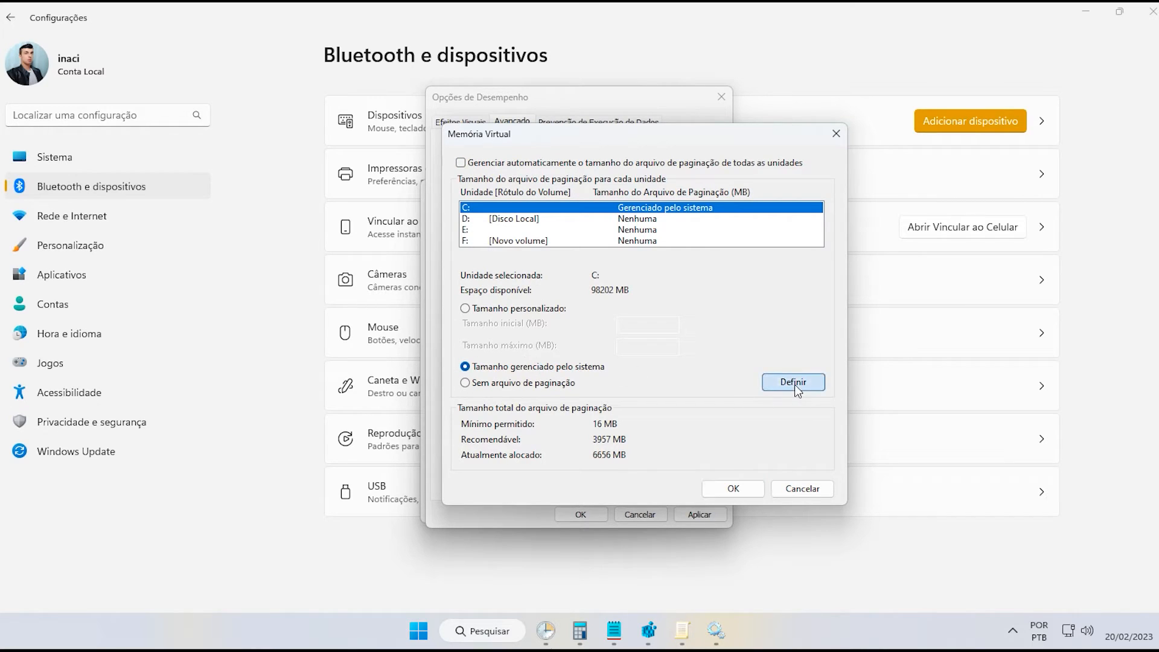
left_click(500, 309)
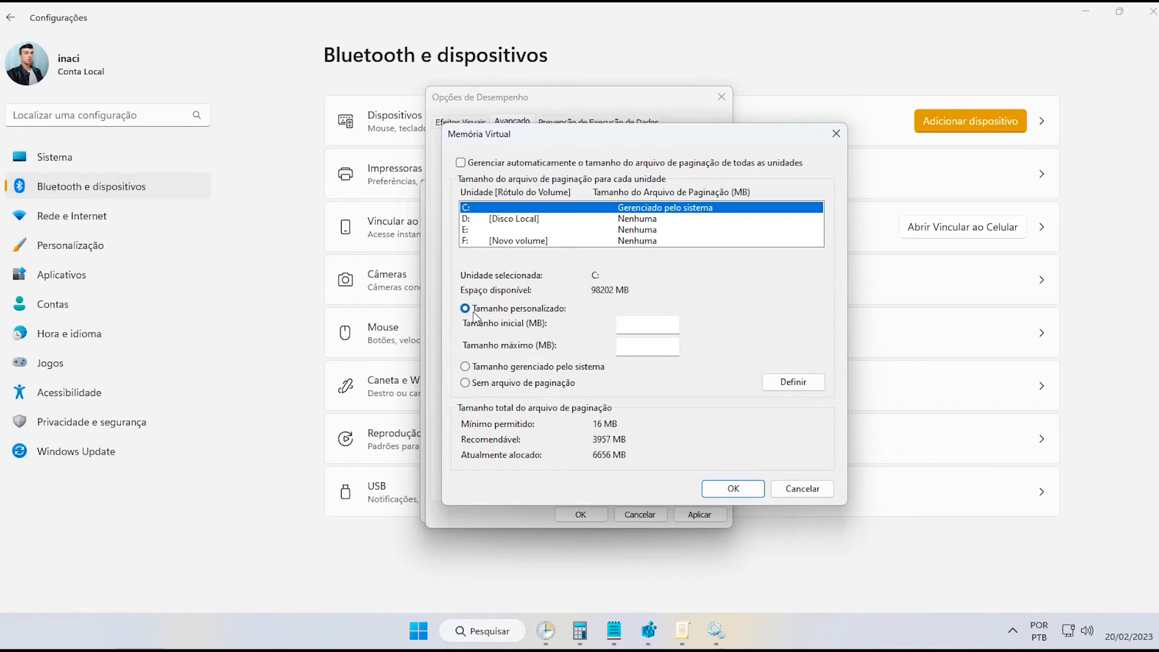
Calculate the paging file size in Calculadora by multiplying 4096 by 1,5.
left_click(641, 327)
left_click(581, 631)
left_click_drag(824, 216, 947, 206)
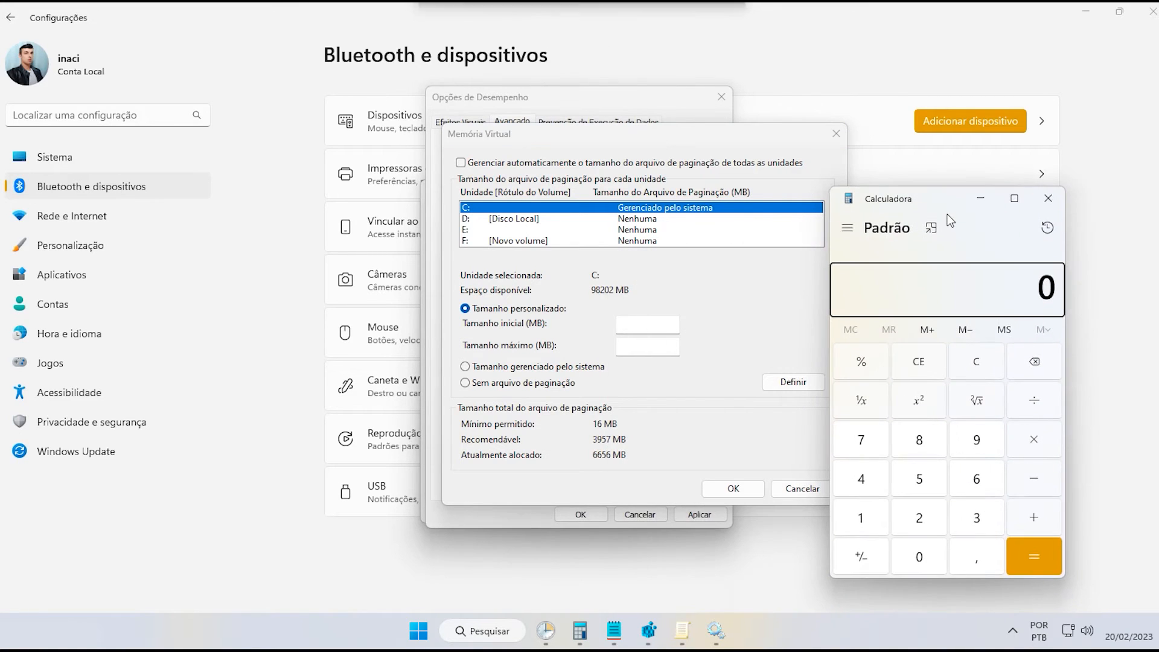
type("4")
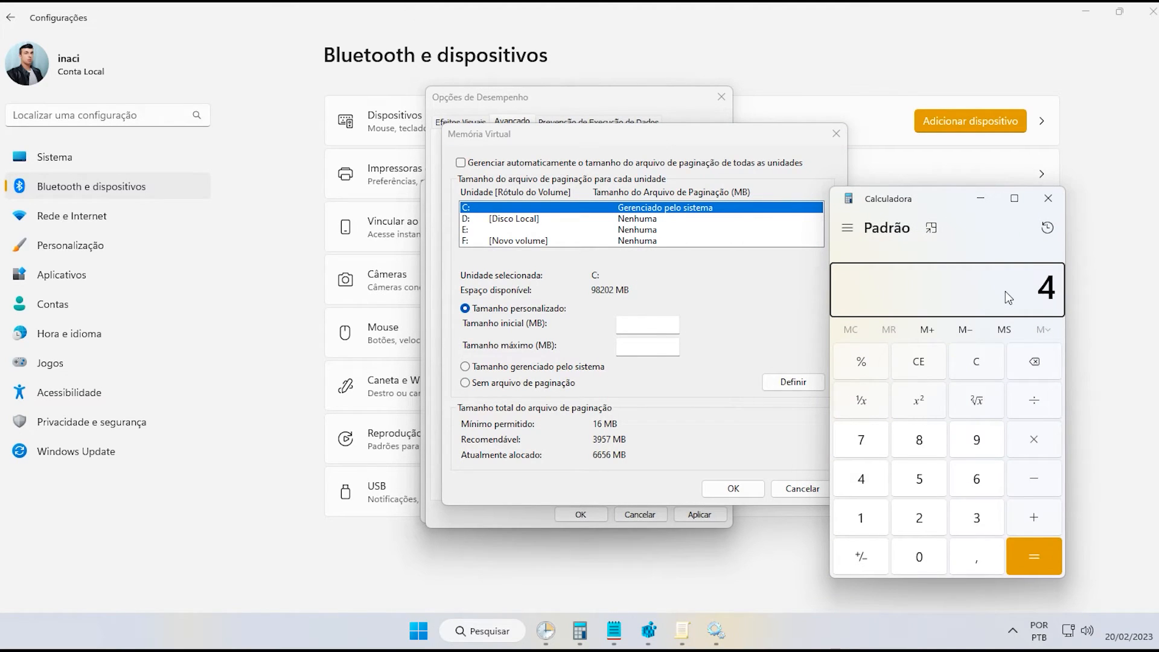
type(".096")
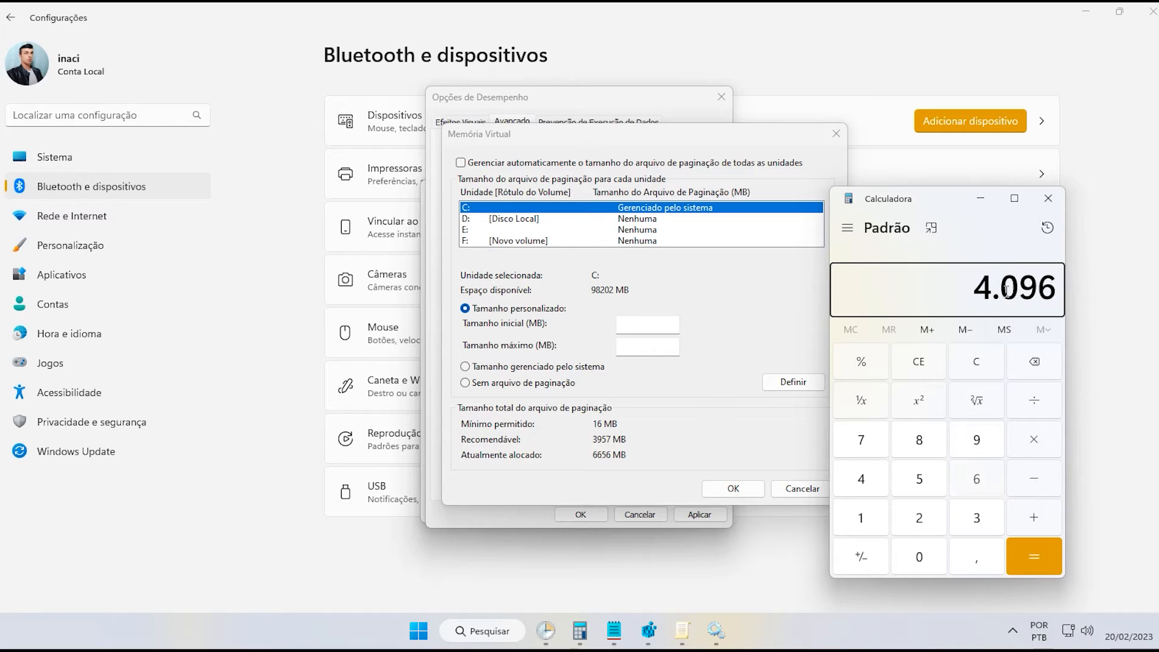
left_click(1034, 440)
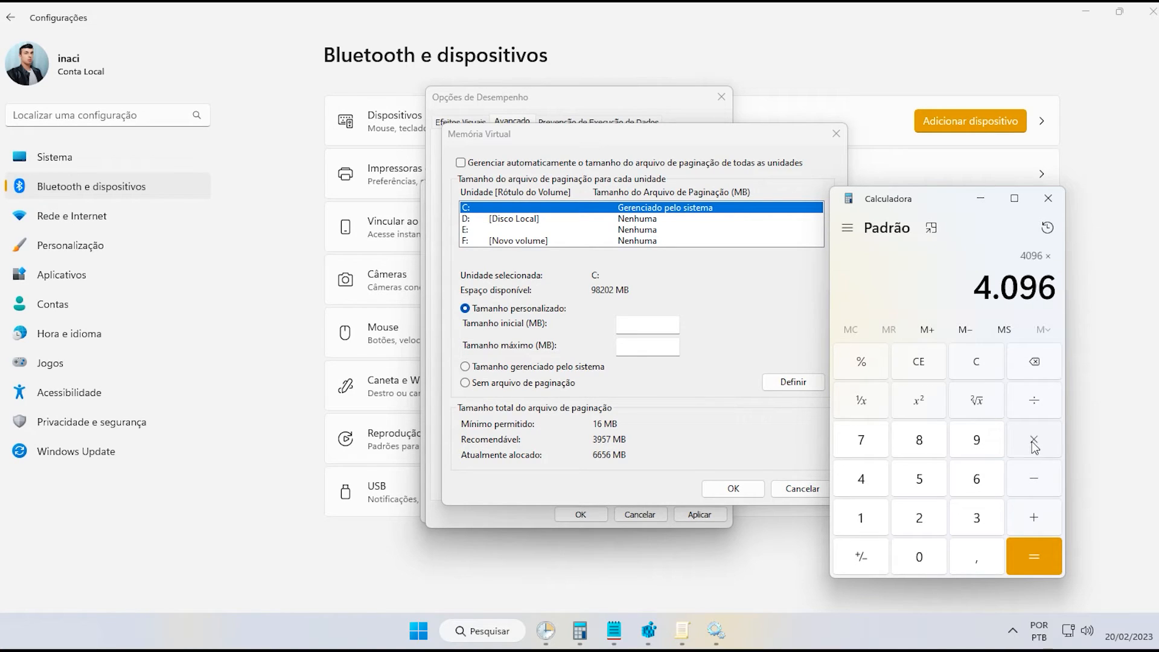
left_click(861, 517)
left_click(984, 561)
left_click(934, 482)
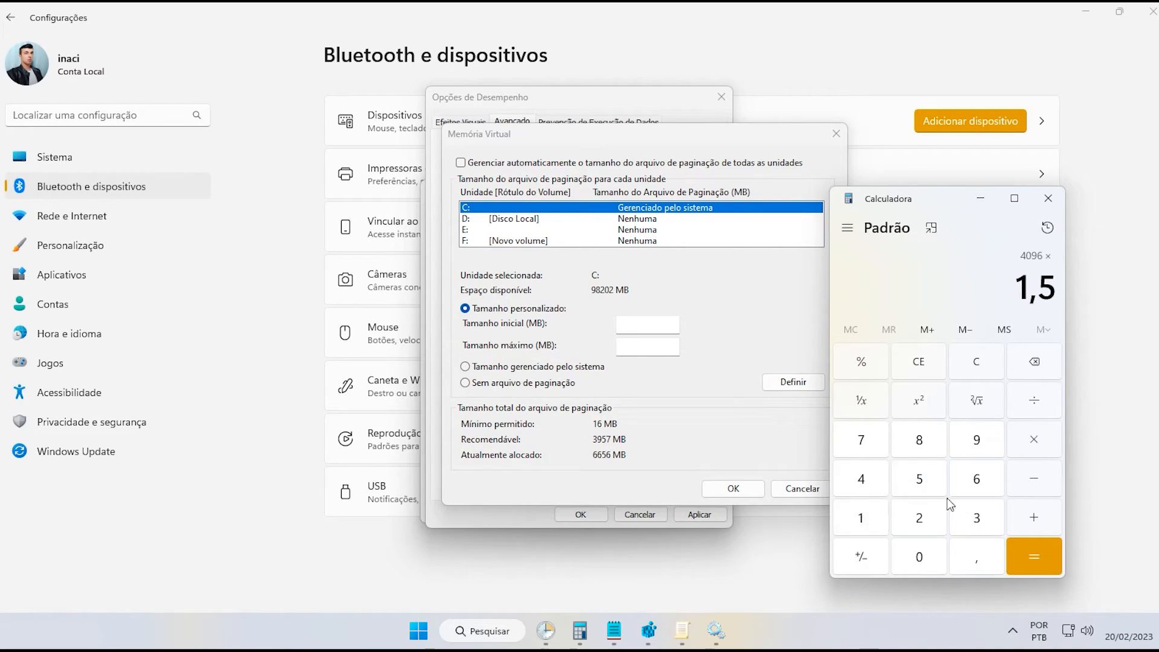
left_click(1044, 560)
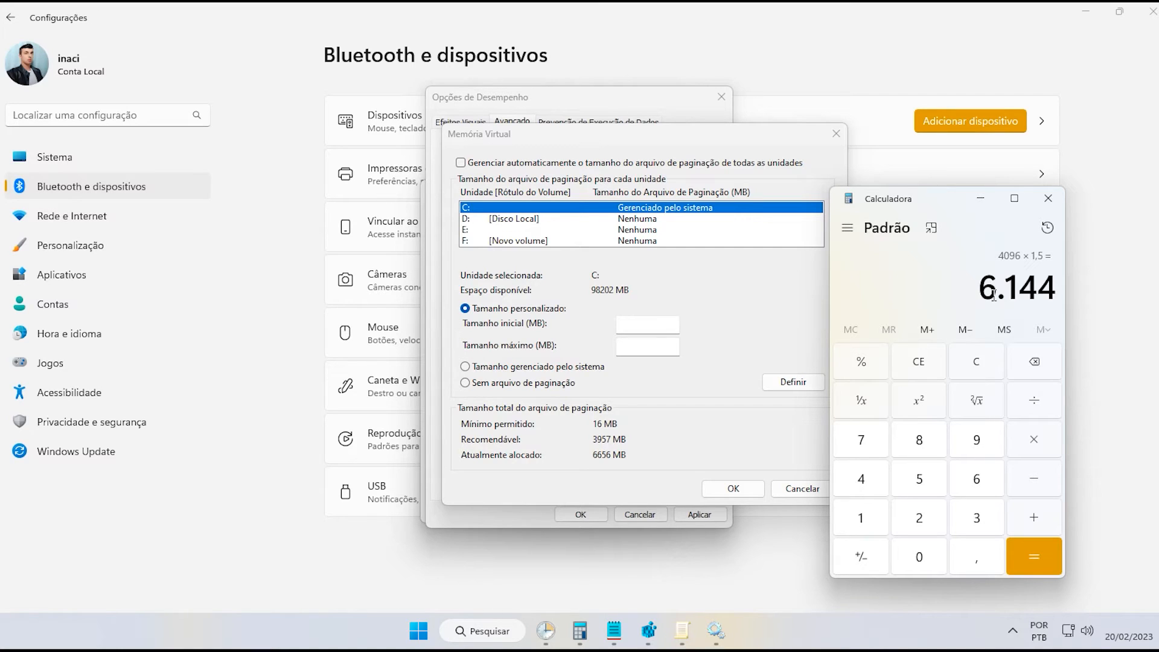
Enter 6.144 MB as both the maximum and initial paging file sizes for drive C:, and turn automatic size management back on.
left_click(659, 344)
type("6.144")
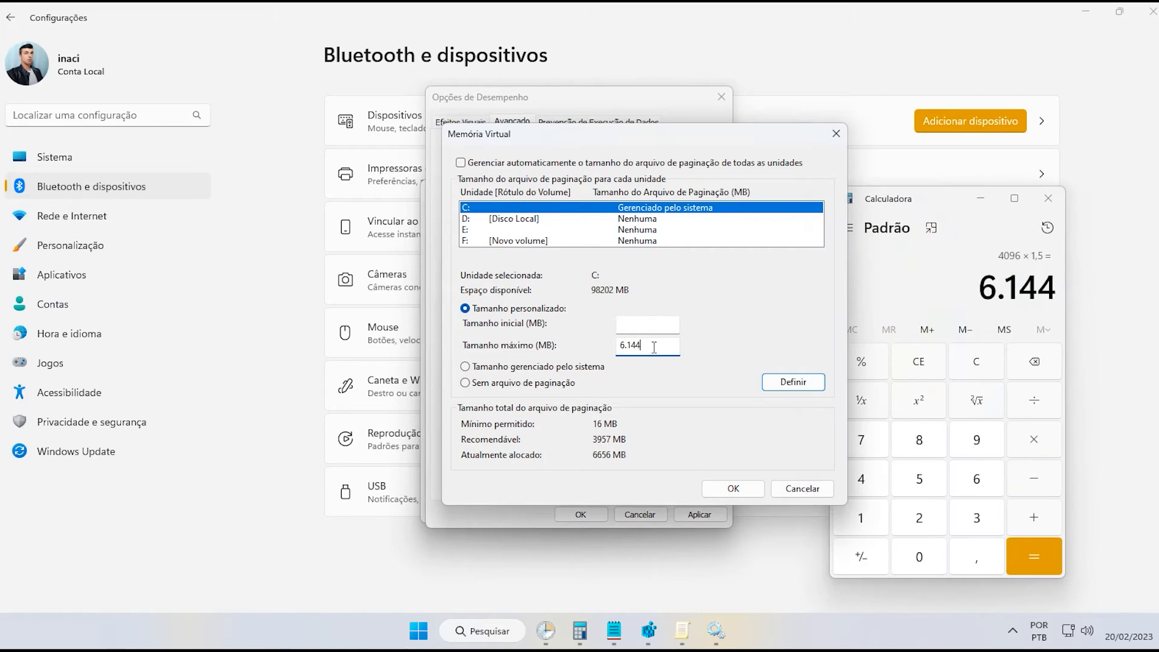
left_click_drag(653, 346, 617, 347)
key("ctrl+c")
left_click(631, 324)
key("ctrl+v")
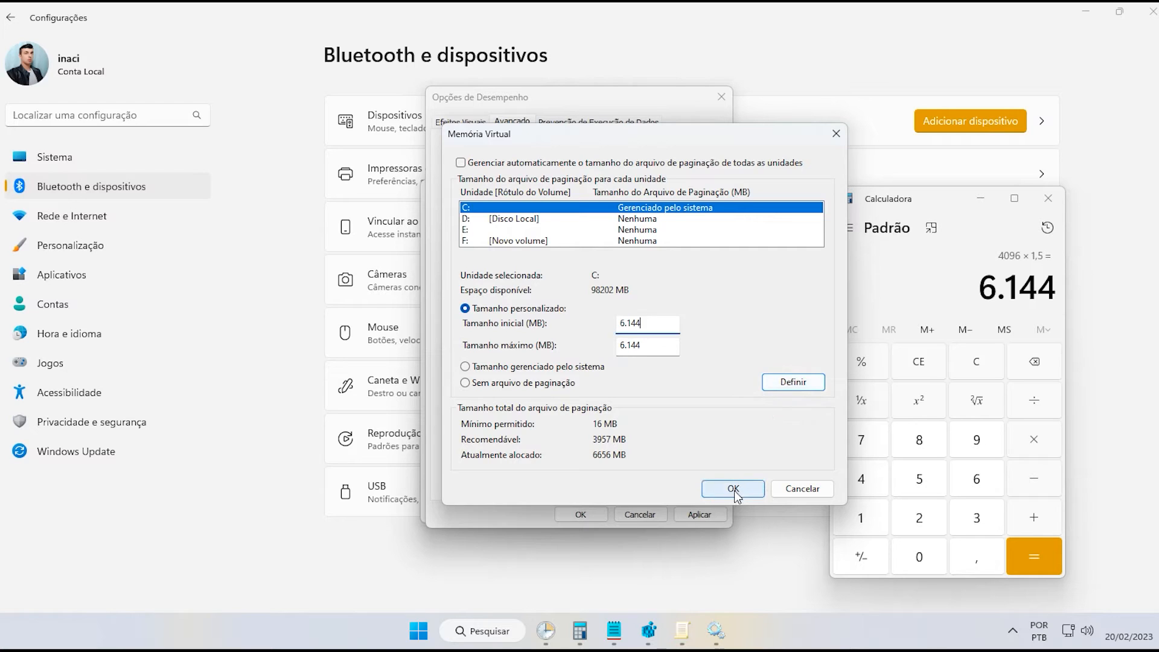
left_click(462, 163)
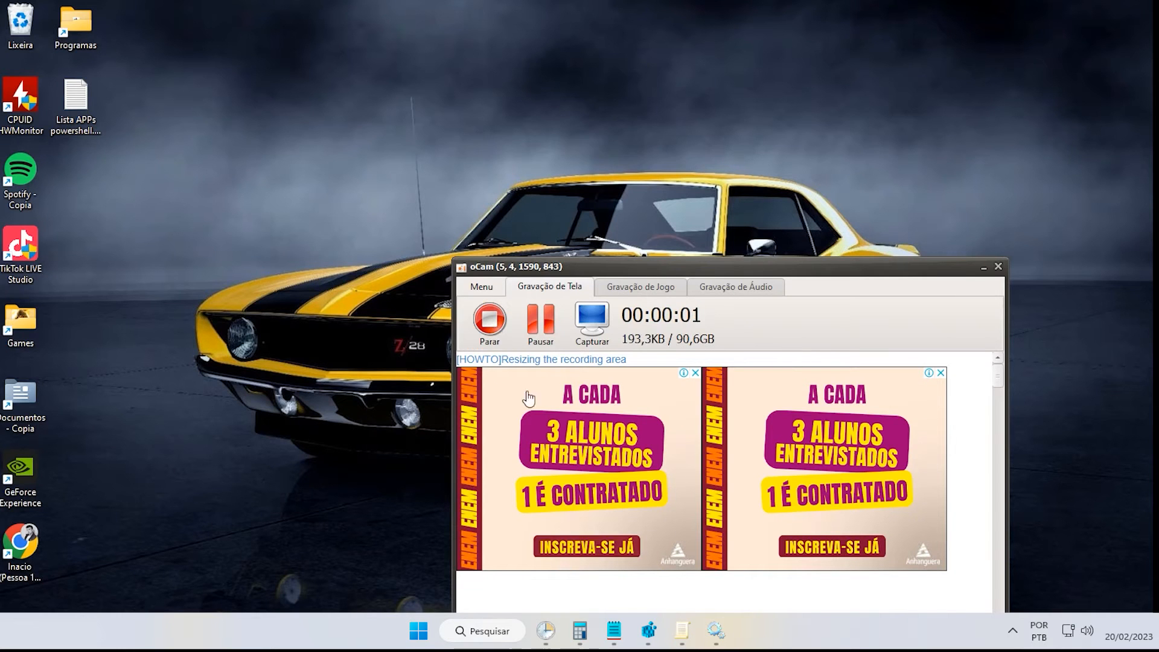
Search Windows for gpedit, open the Local Group Policy Editor, and display the Pesquisar policies under Componentes do Windows.
key("super+s")
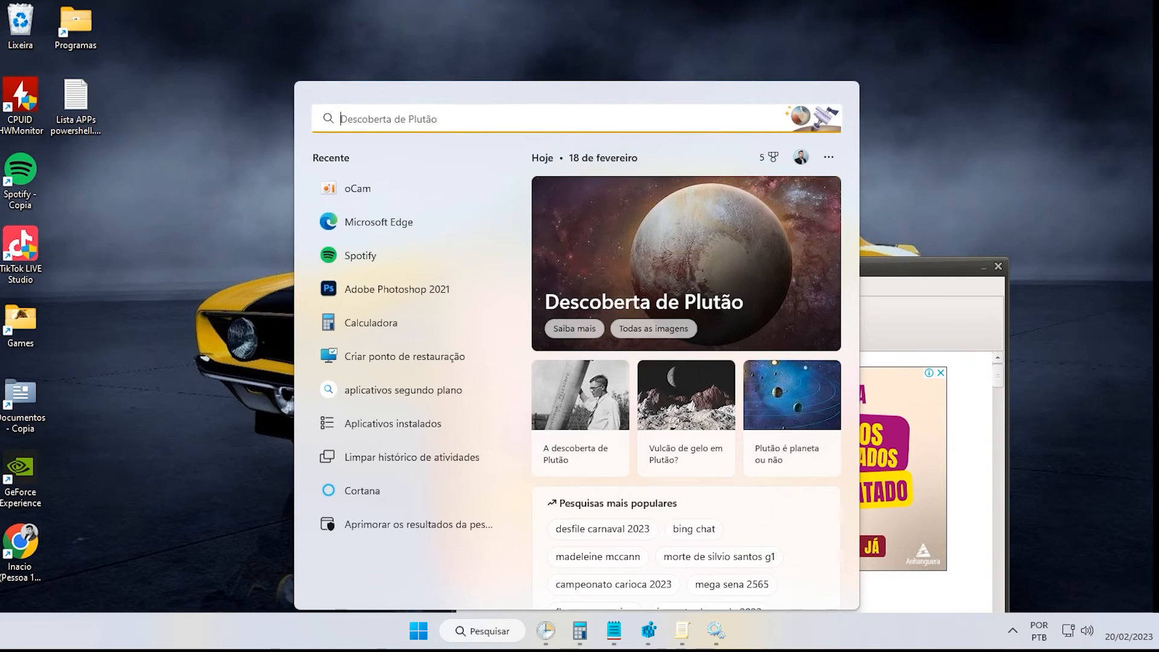
type("gp")
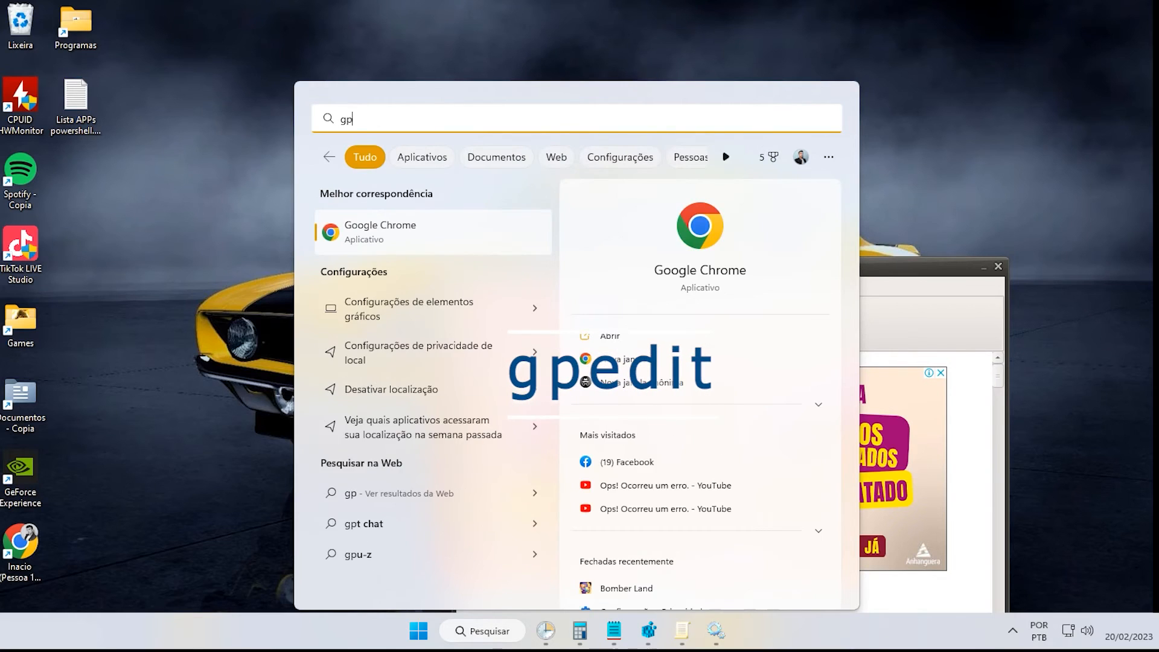
type("edit")
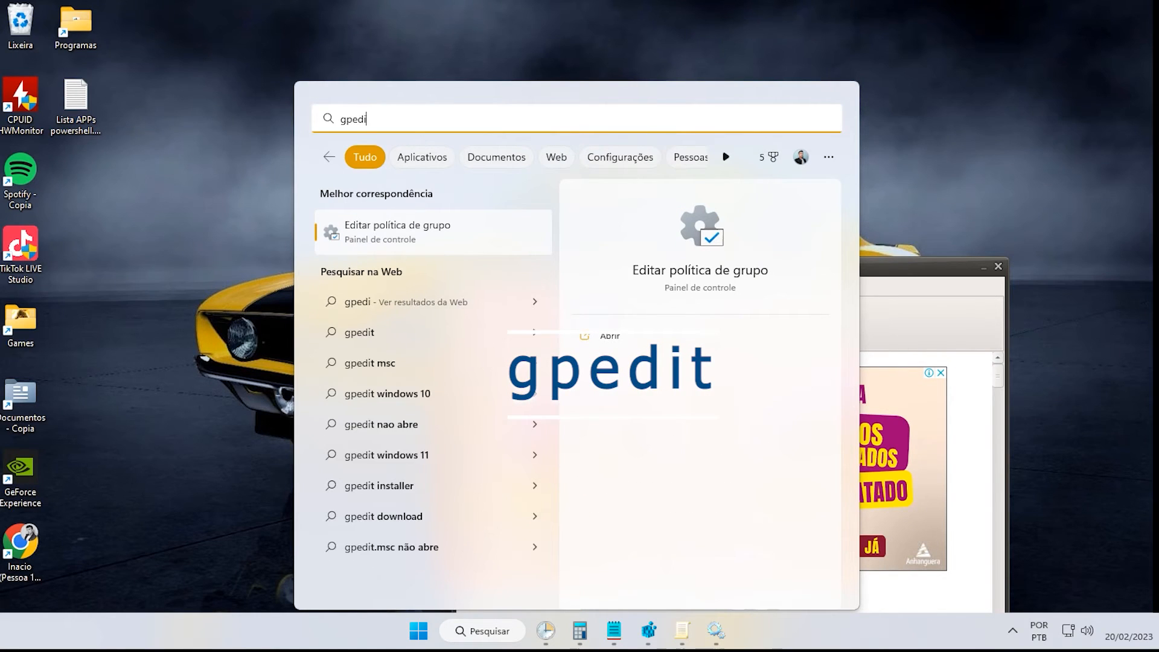
key("Return")
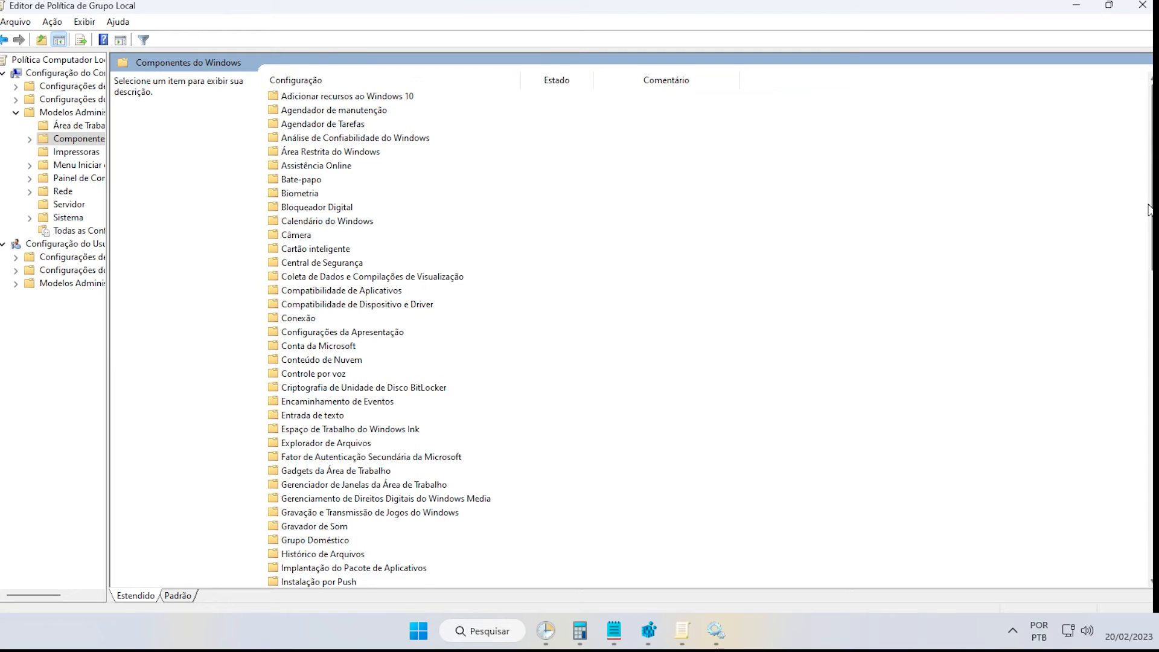
left_click_drag(1151, 175, 1151, 344)
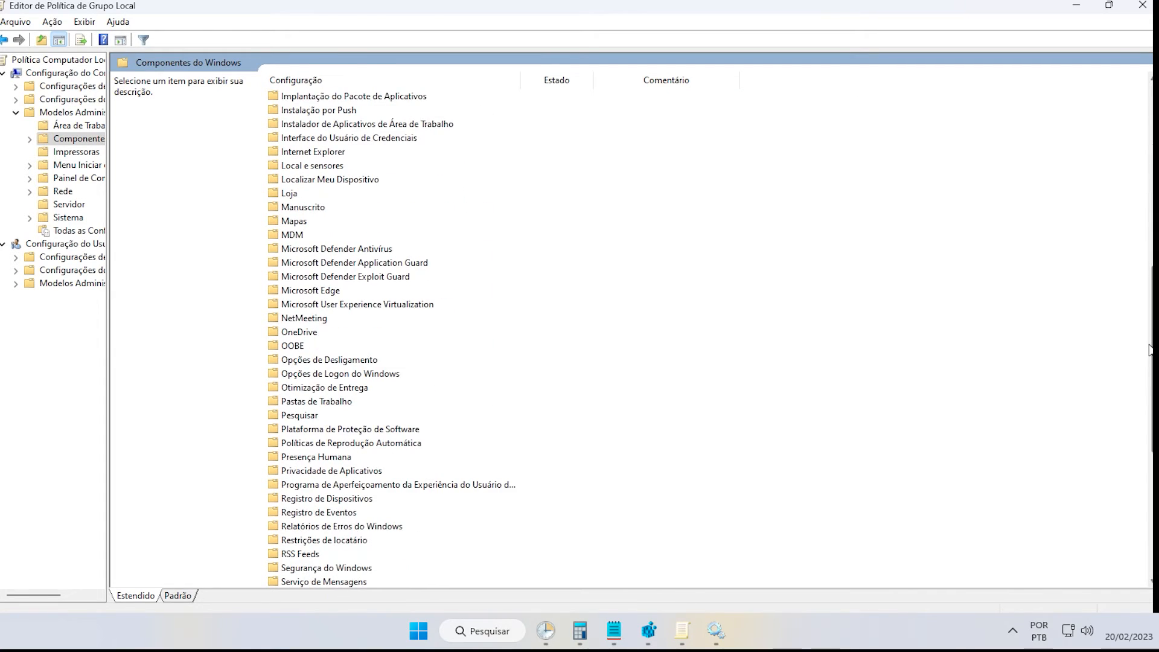
double_click(298, 415)
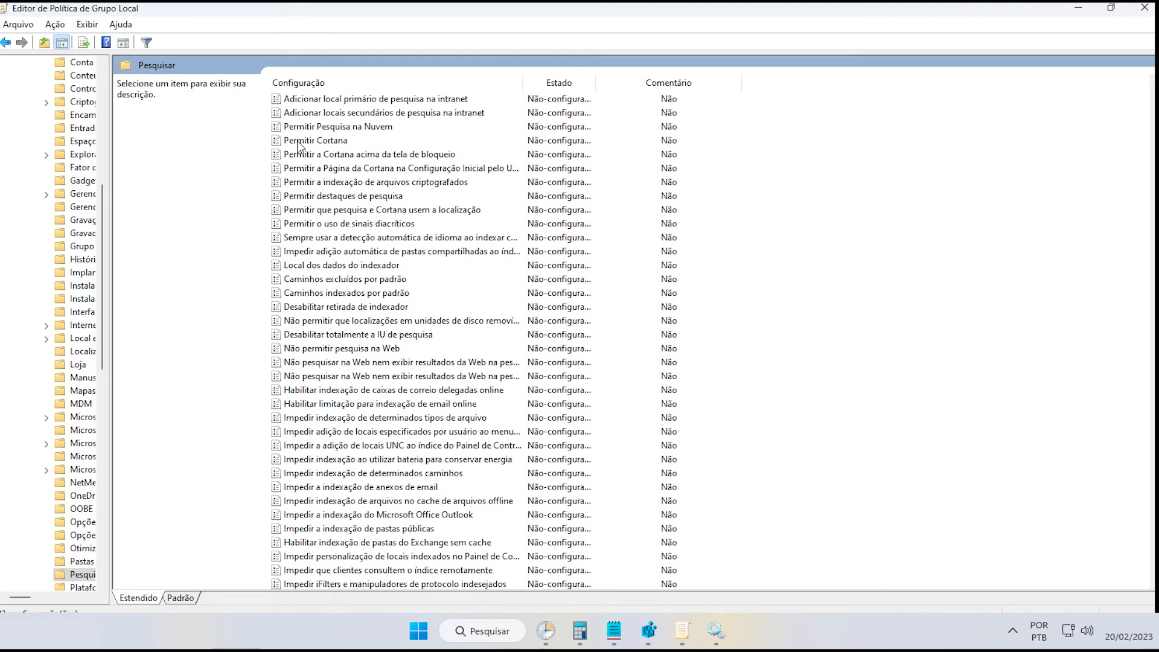
Set the Permitir Cortana policy to Desabilitado and confirm the change.
left_click(338, 142)
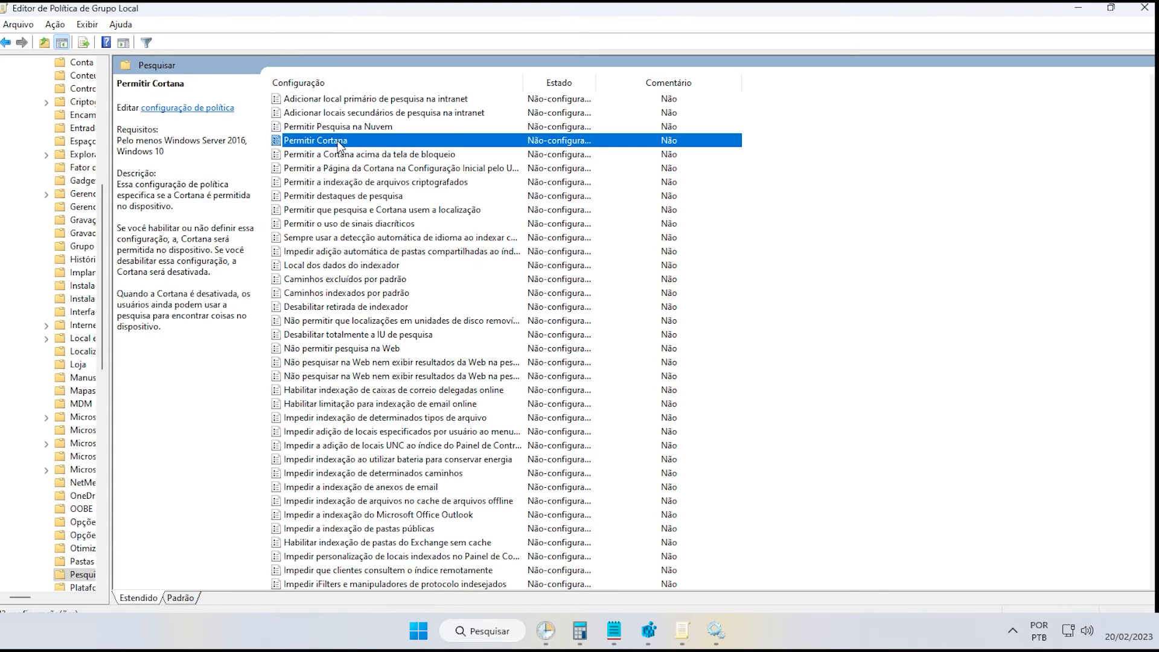
double_click(338, 141)
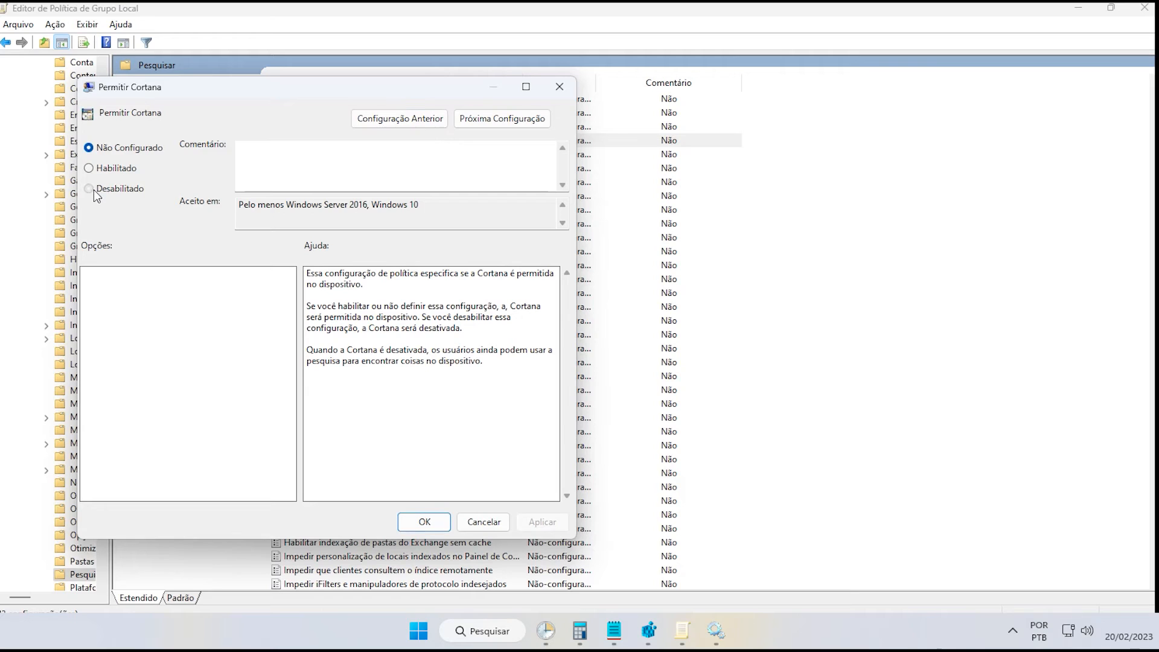
left_click(90, 189)
left_click(424, 522)
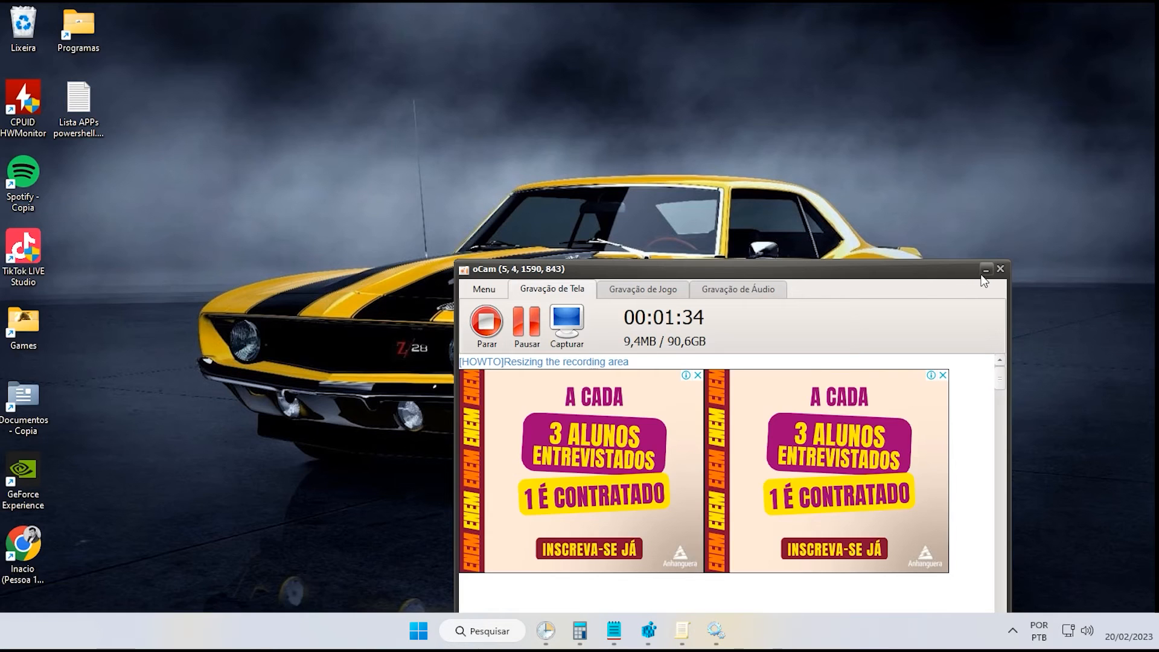
Search Windows for regedit, open Editor do Registro, and maximize its window.
left_click(984, 274)
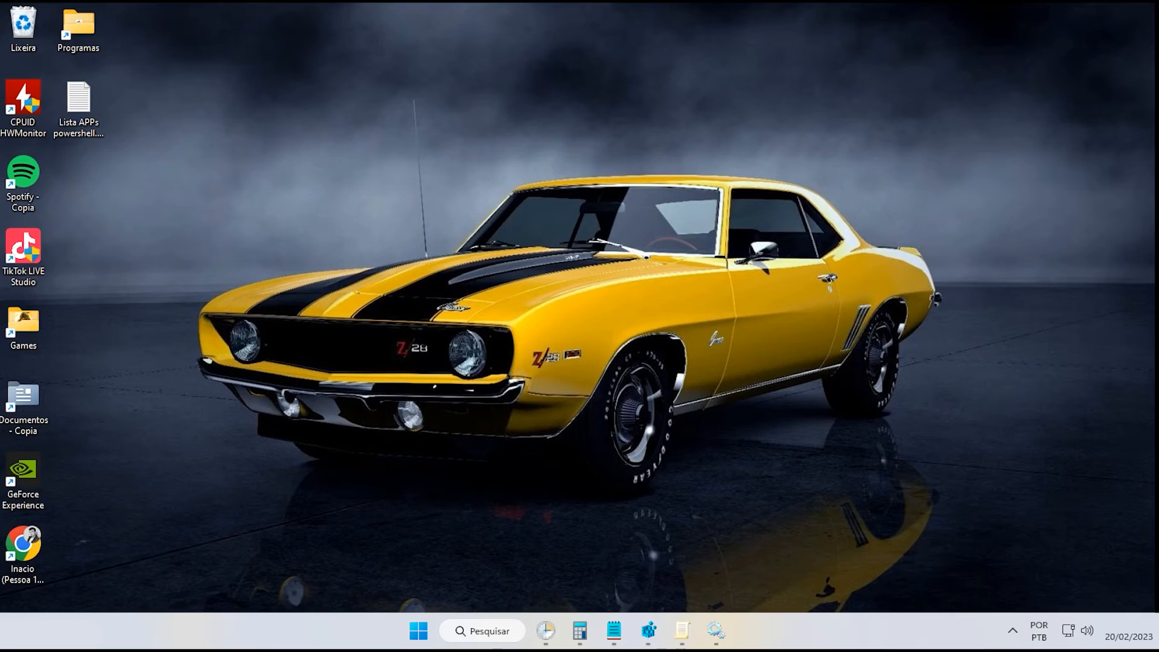
left_click(483, 631)
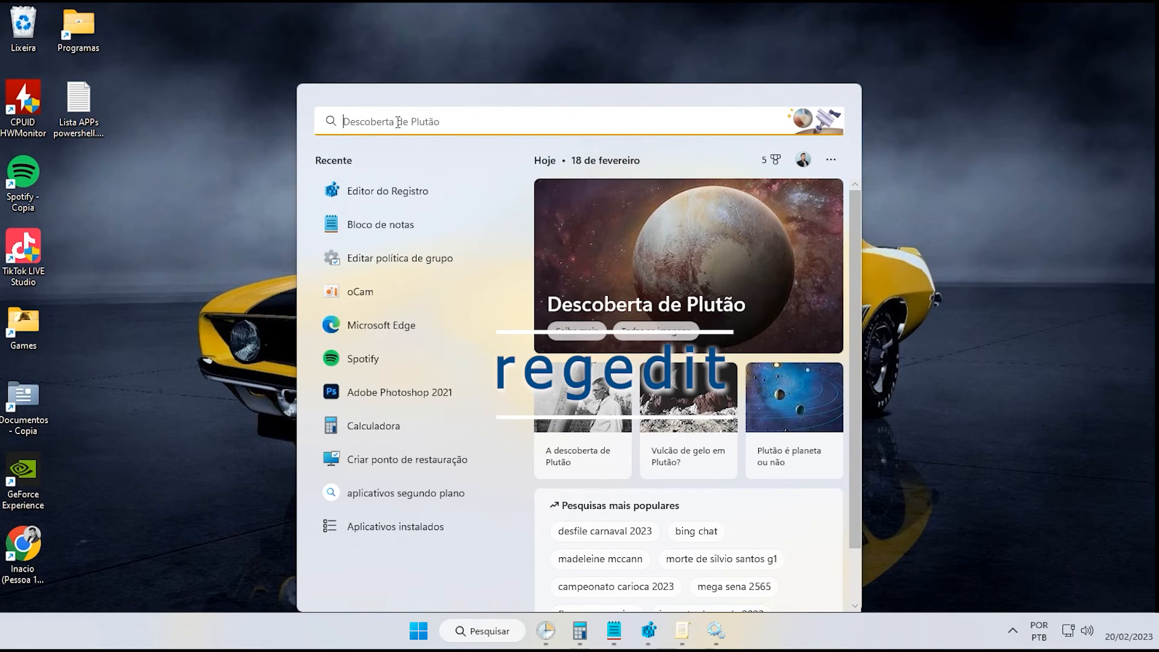
type("rege")
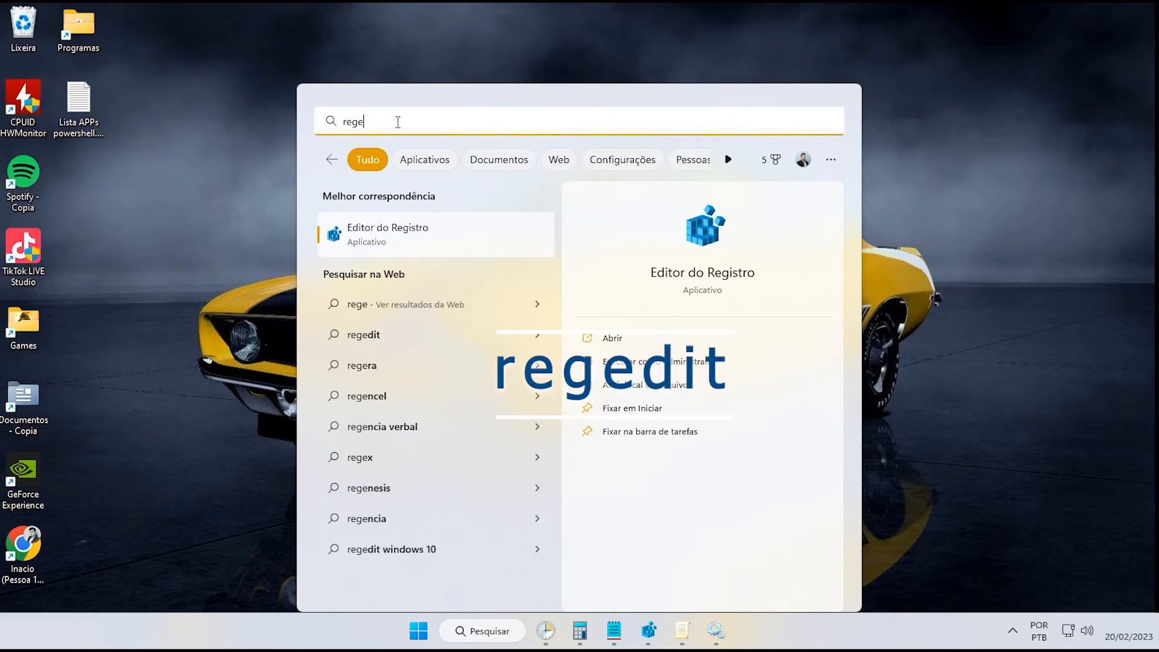
type("dit")
left_click(406, 233)
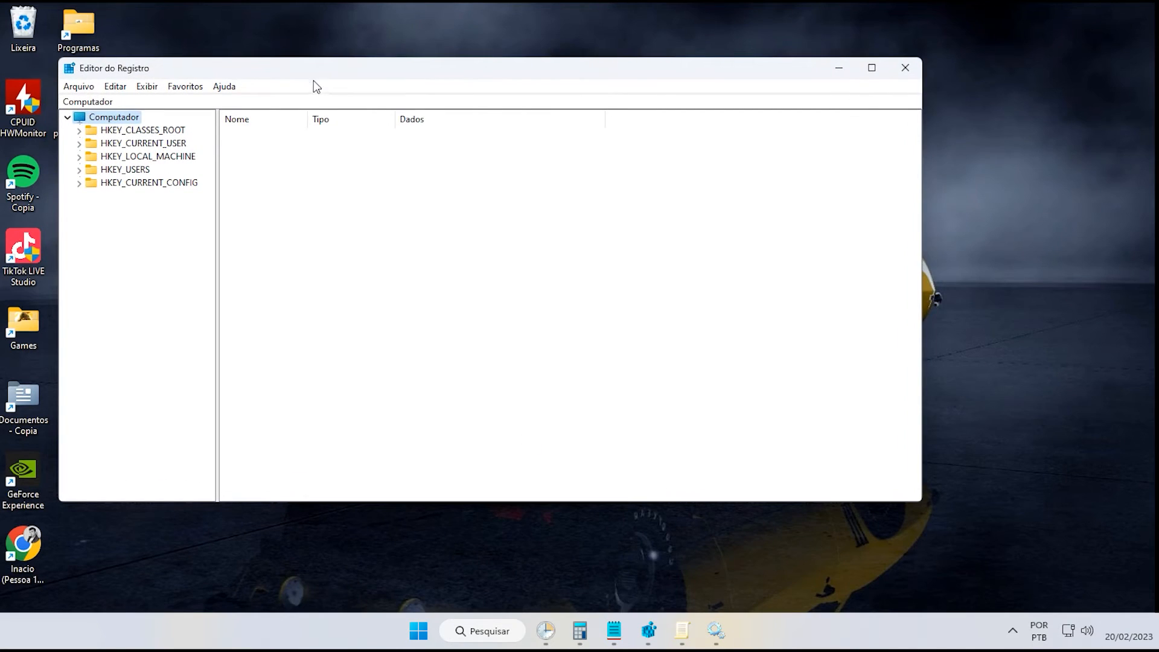
left_click_drag(313, 70, 435, 130)
left_click(991, 134)
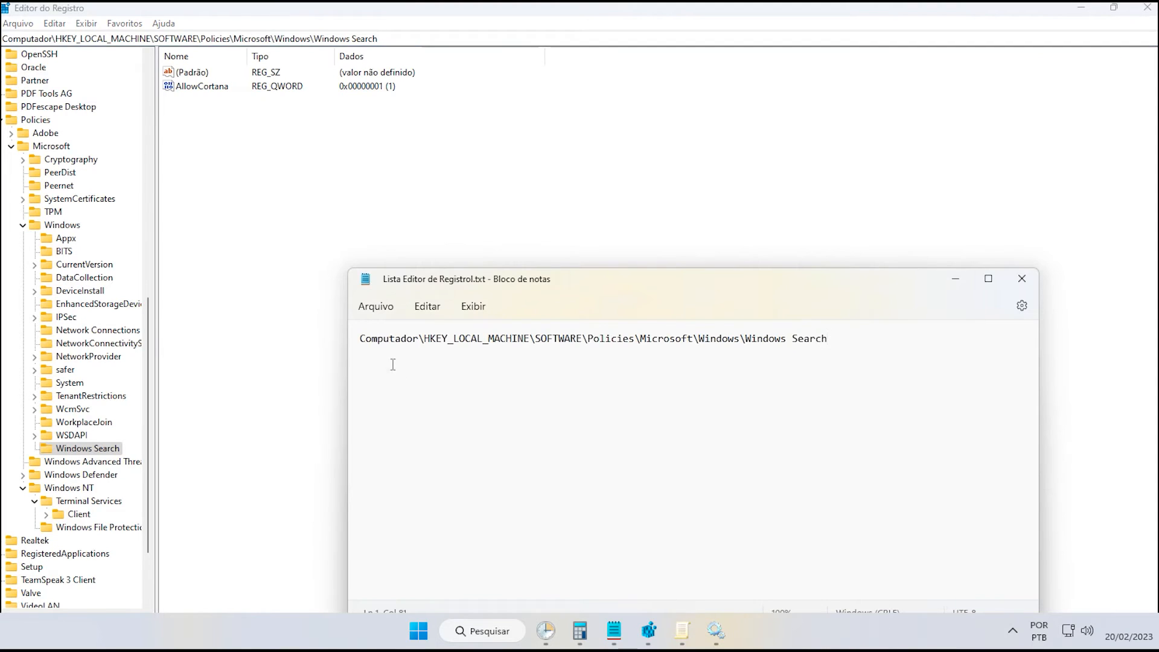
Copy the HKEY_LOCAL_MACHINE\SOFTWARE\Policies\Microsoft\Windows\Windows Search path from Bloco de notas and open that key in Editor do Registro.
key("ctrl+a")
right_click(365, 335)
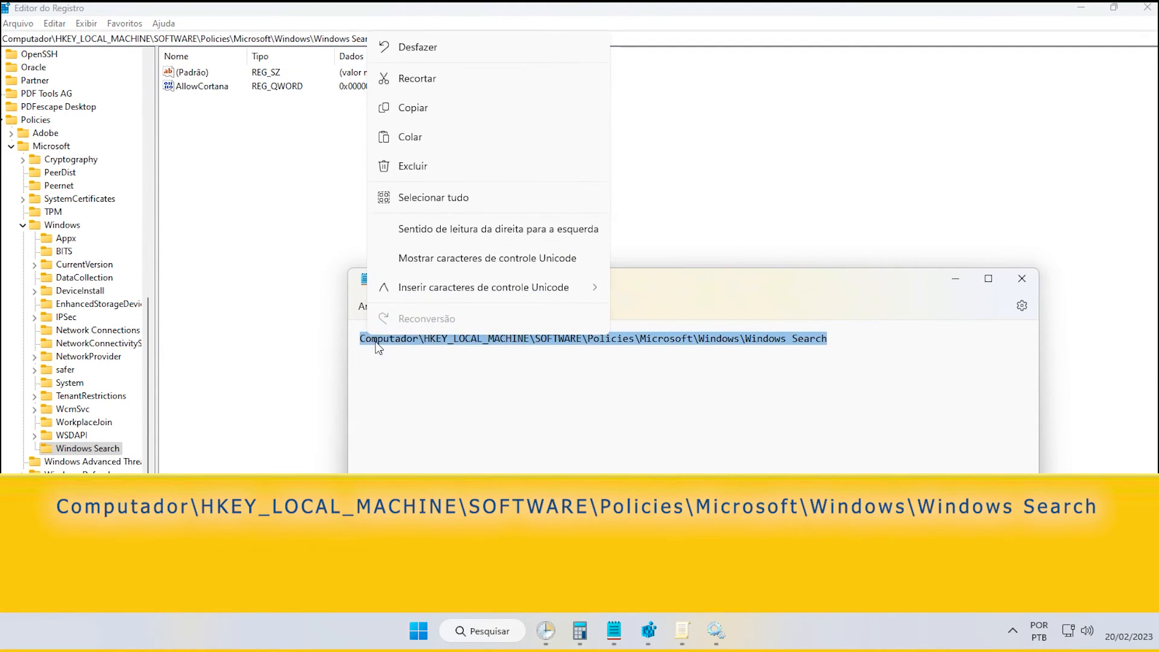
left_click(415, 111)
left_click(395, 38)
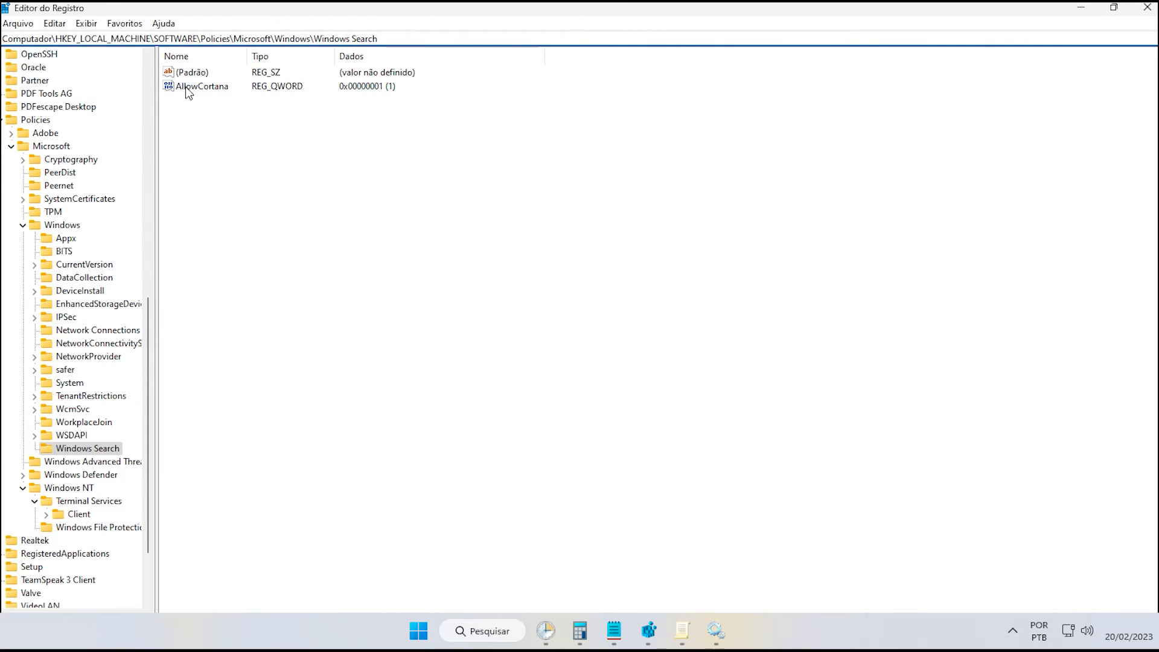
Set the AllowCortana value data in the Windows Search key to 0.
left_click(189, 87)
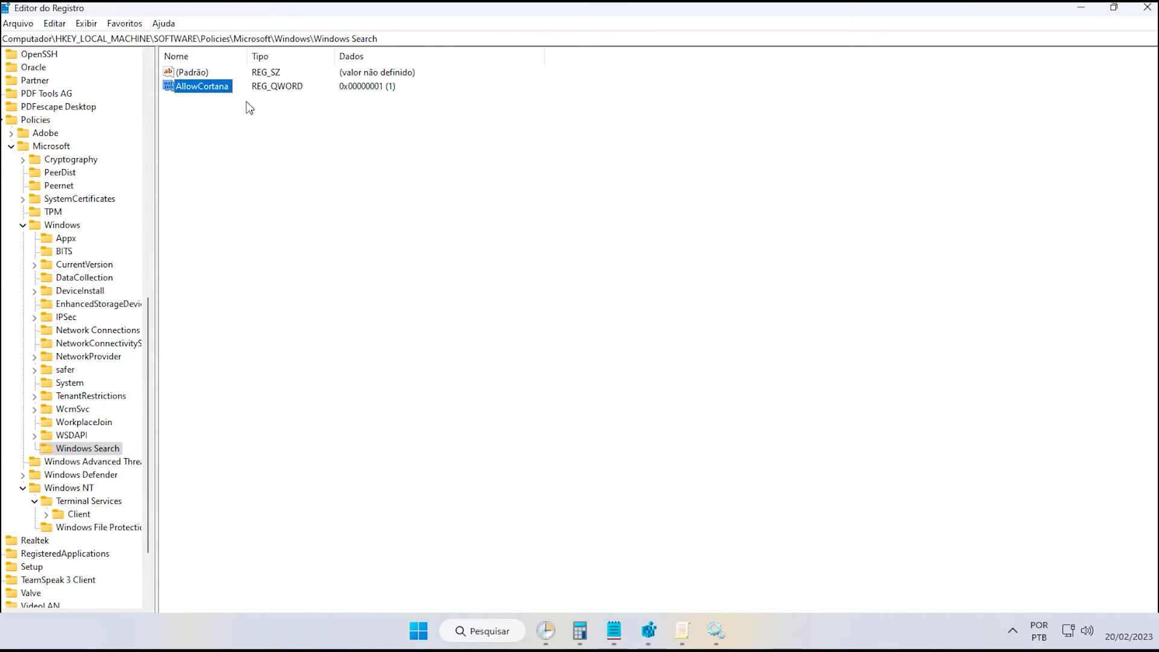
double_click(217, 90)
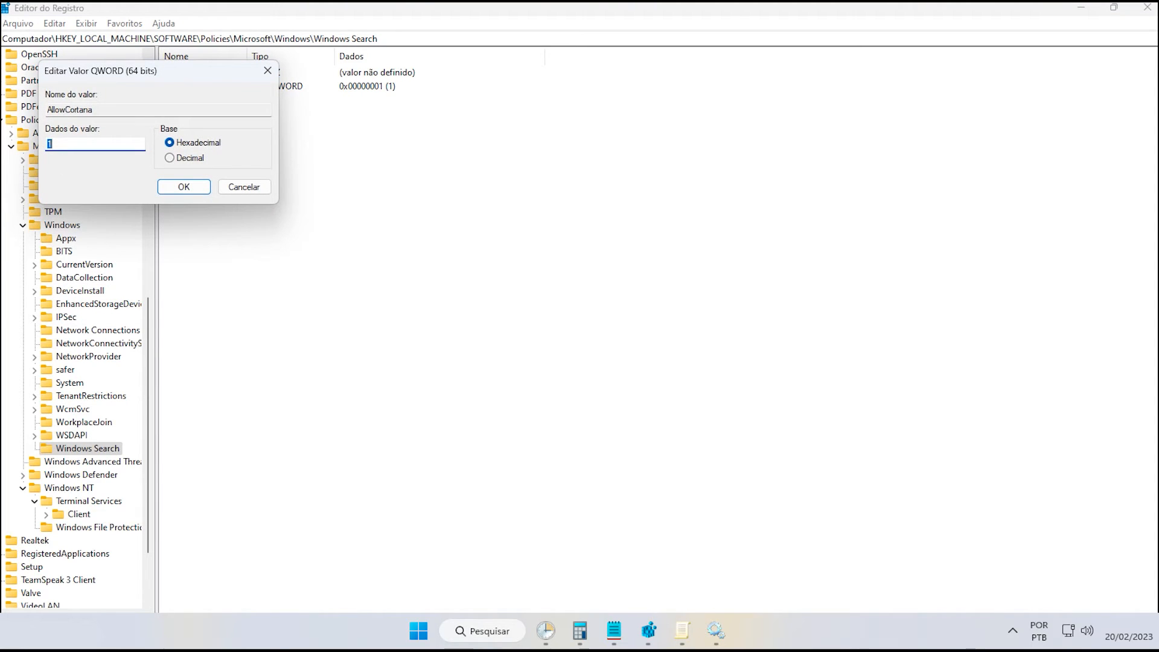
type("0")
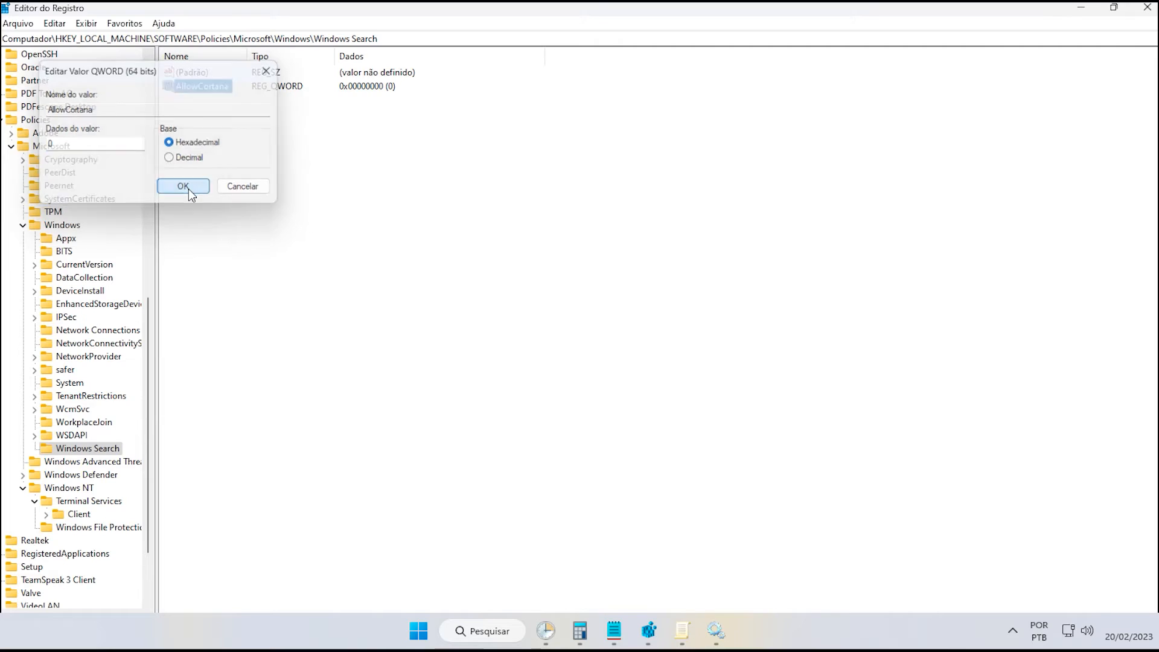
left_click(188, 189)
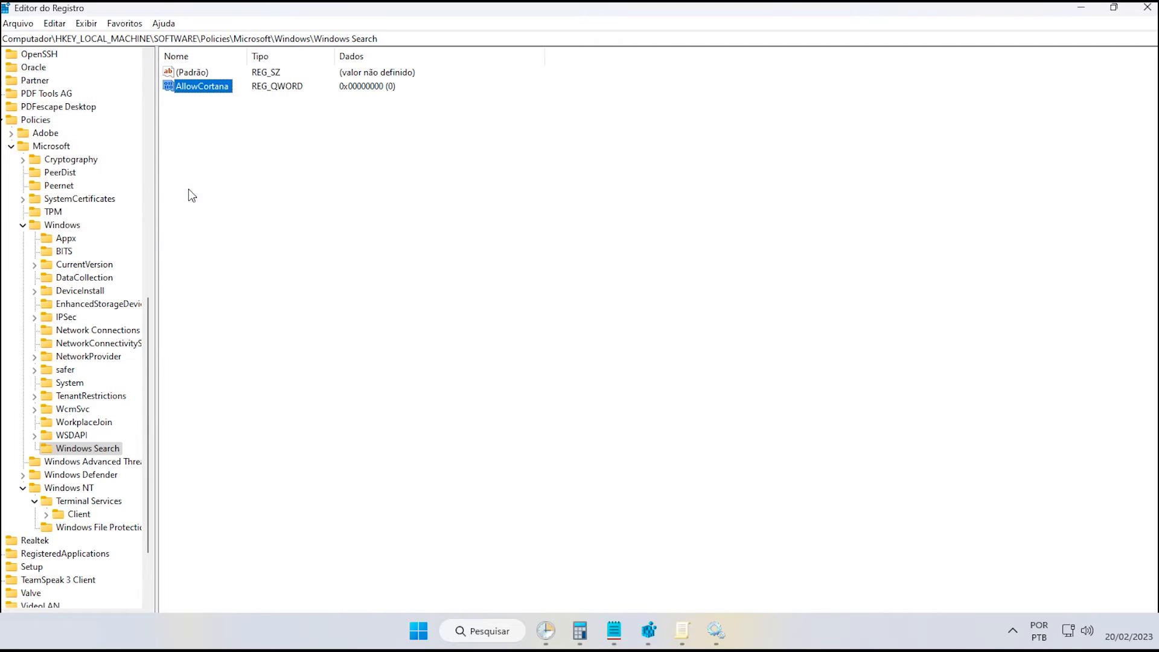
Try to add another QWORD value named AllowCortana to the Windows Search key.
left_click(217, 90)
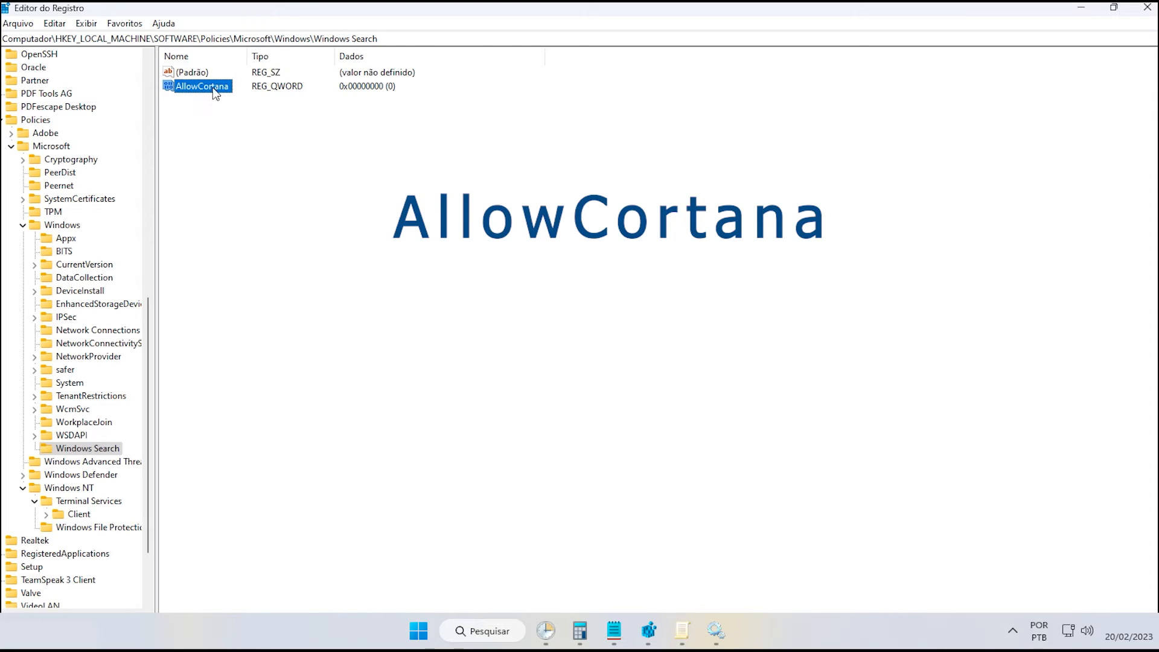
right_click(214, 125)
mouse_move(251, 129)
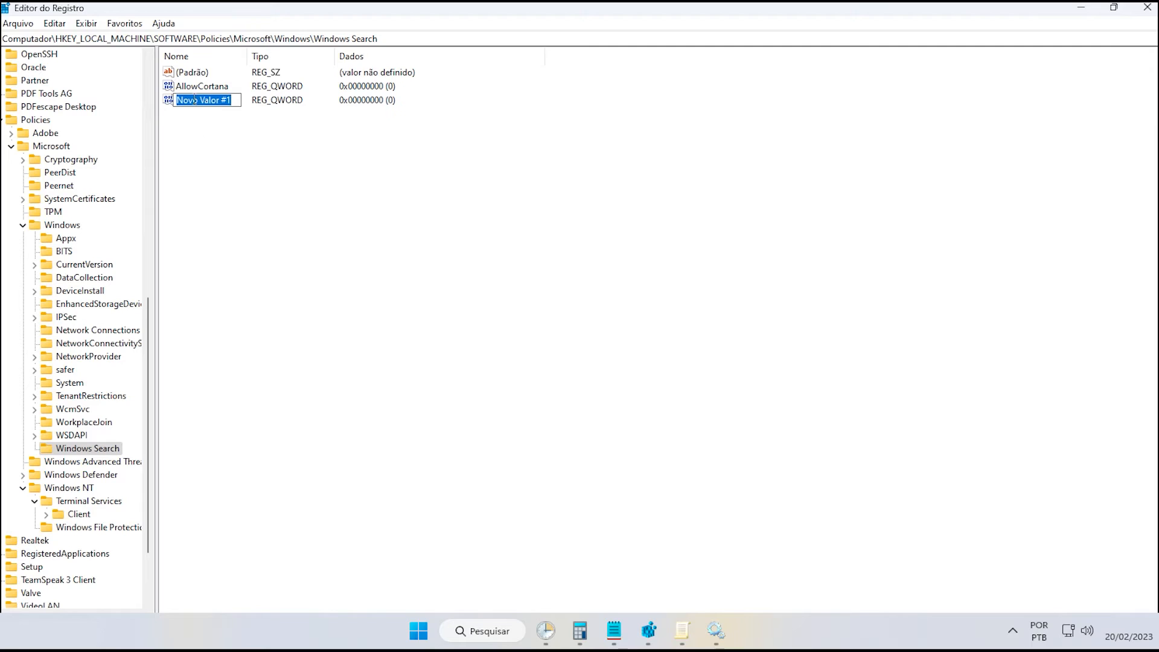
type("AllowCortana")
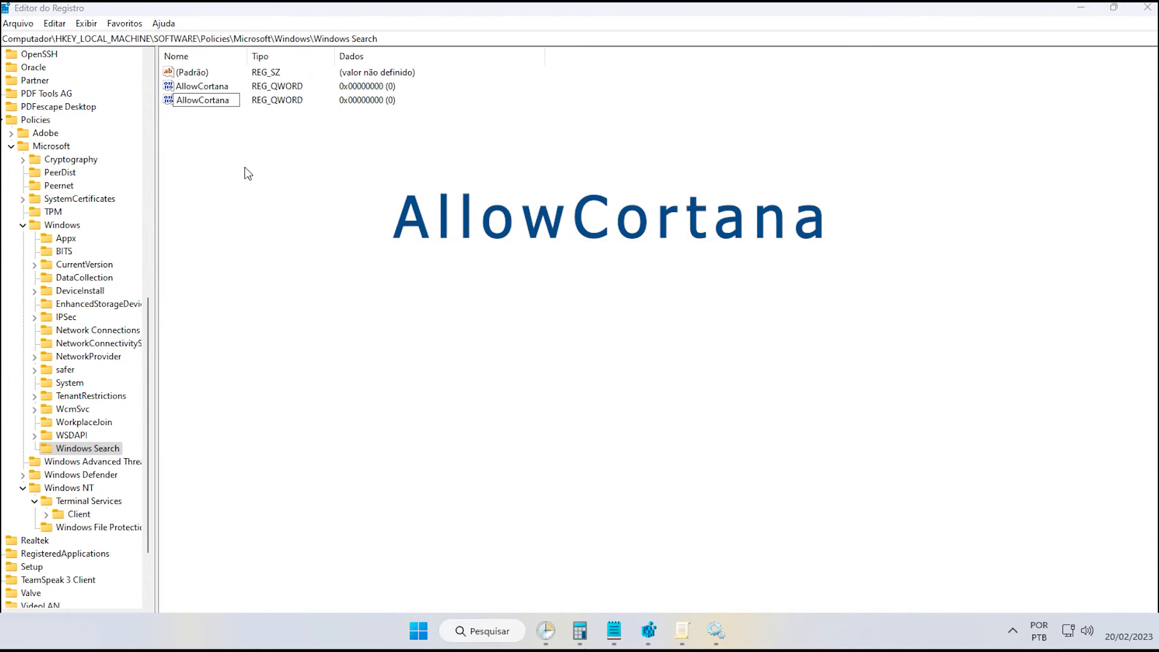
key("Return")
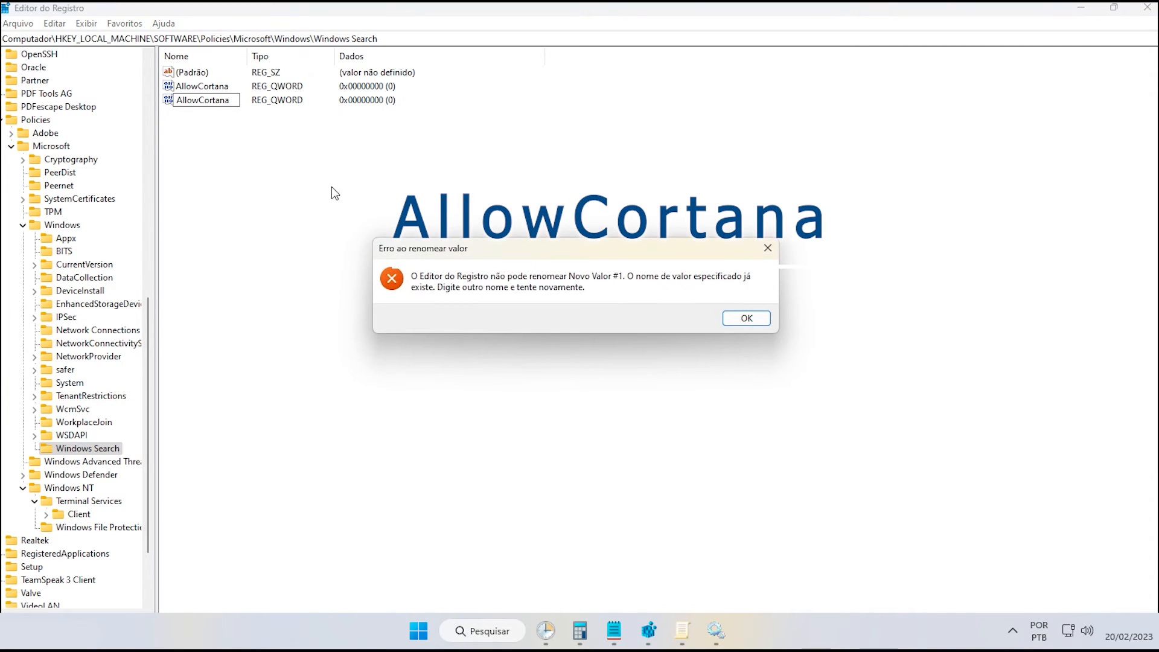
left_click(767, 248)
key("Escape")
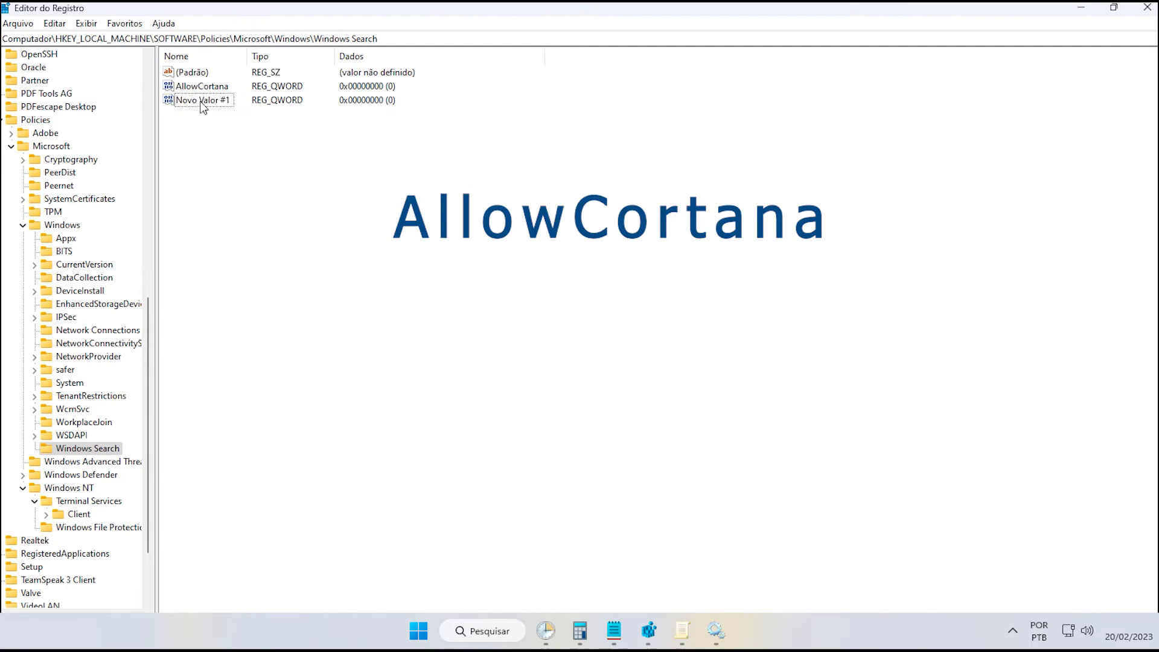
Delete the extra QWORD value Novo Valor #1 from the Windows Search key.
left_click(201, 101)
left_click(200, 101)
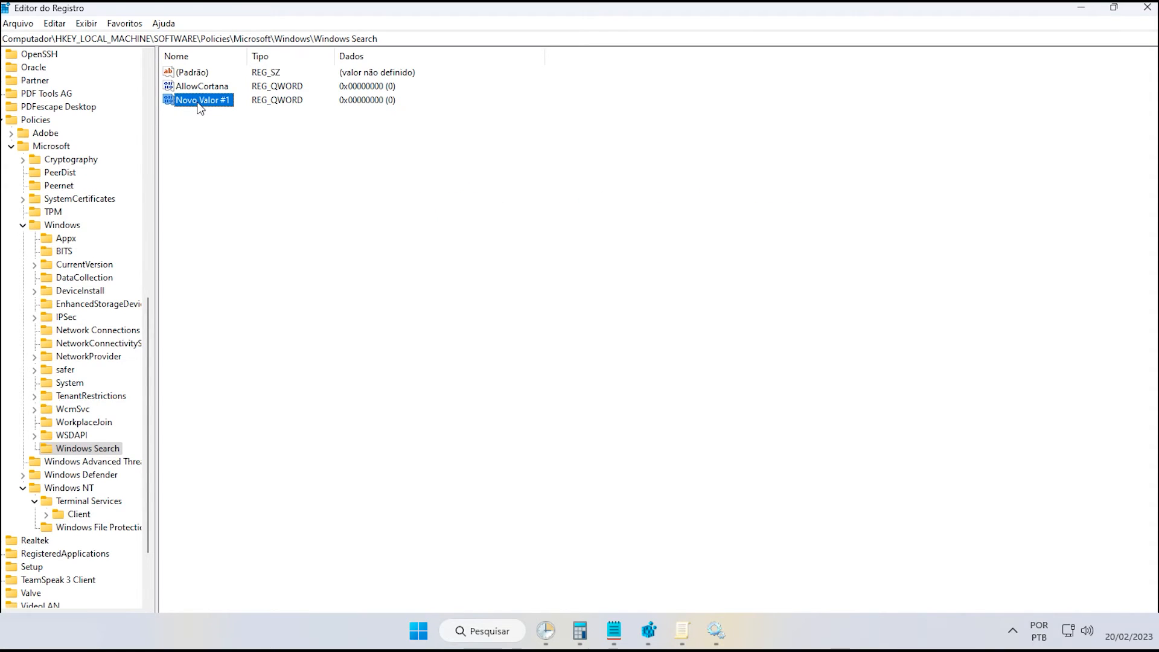
key("Delete")
left_click(688, 319)
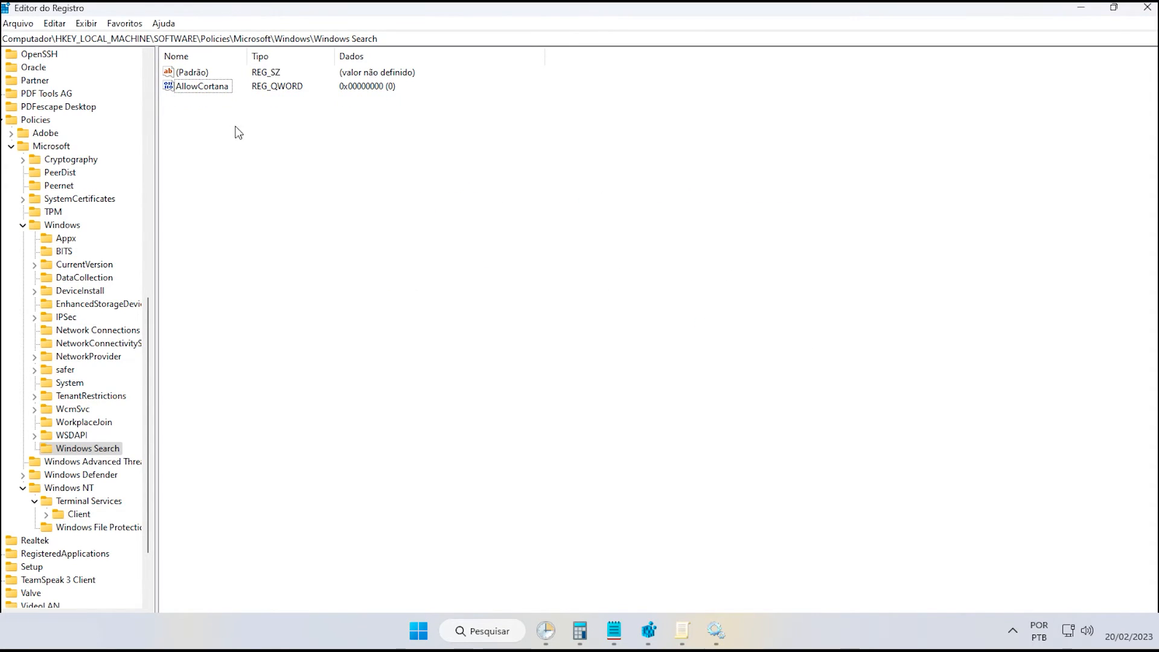
Examine the AllowCortana value data and the options for creating new entries under the Windows key.
double_click(209, 89)
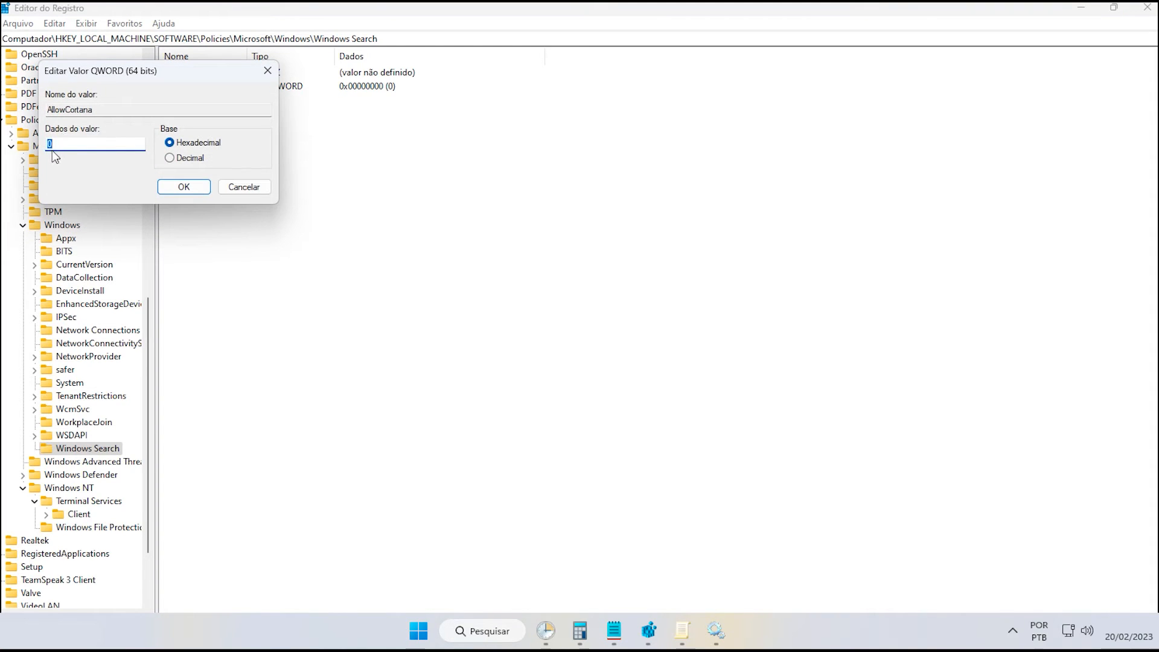
left_click(268, 71)
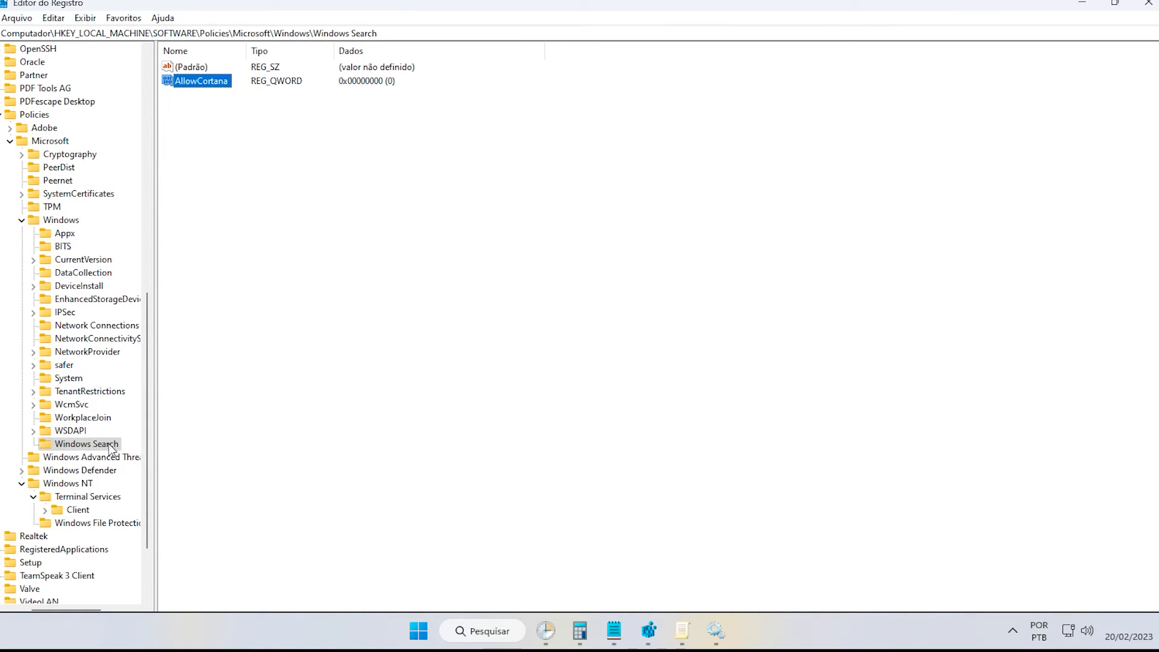
right_click(67, 223)
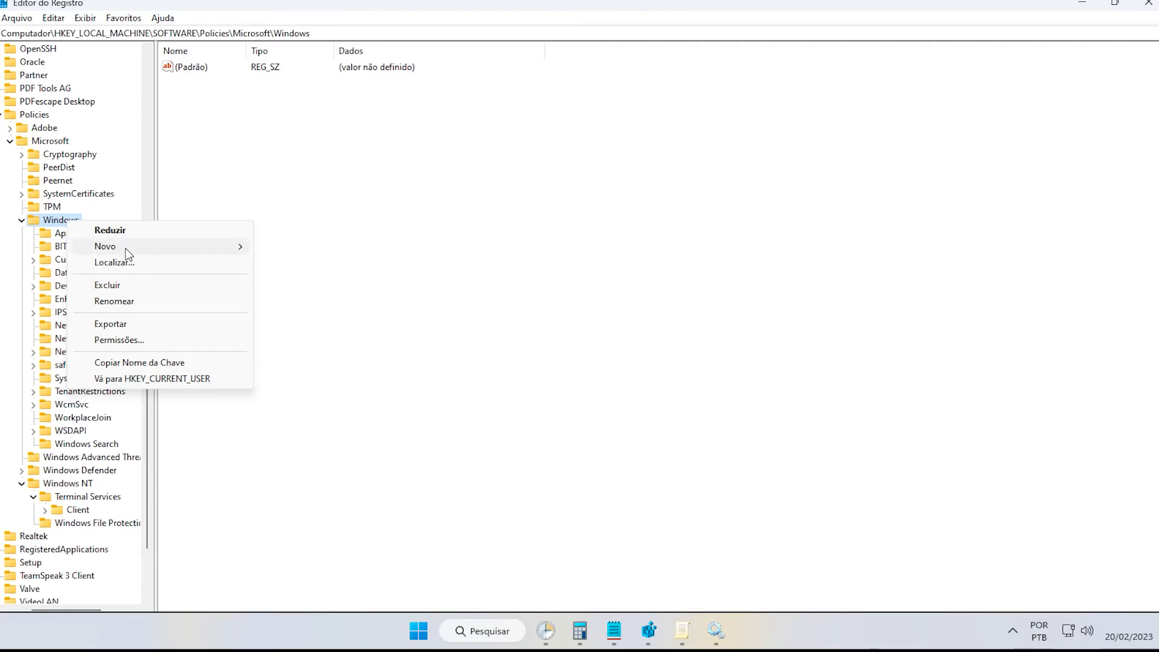
mouse_move(155, 253)
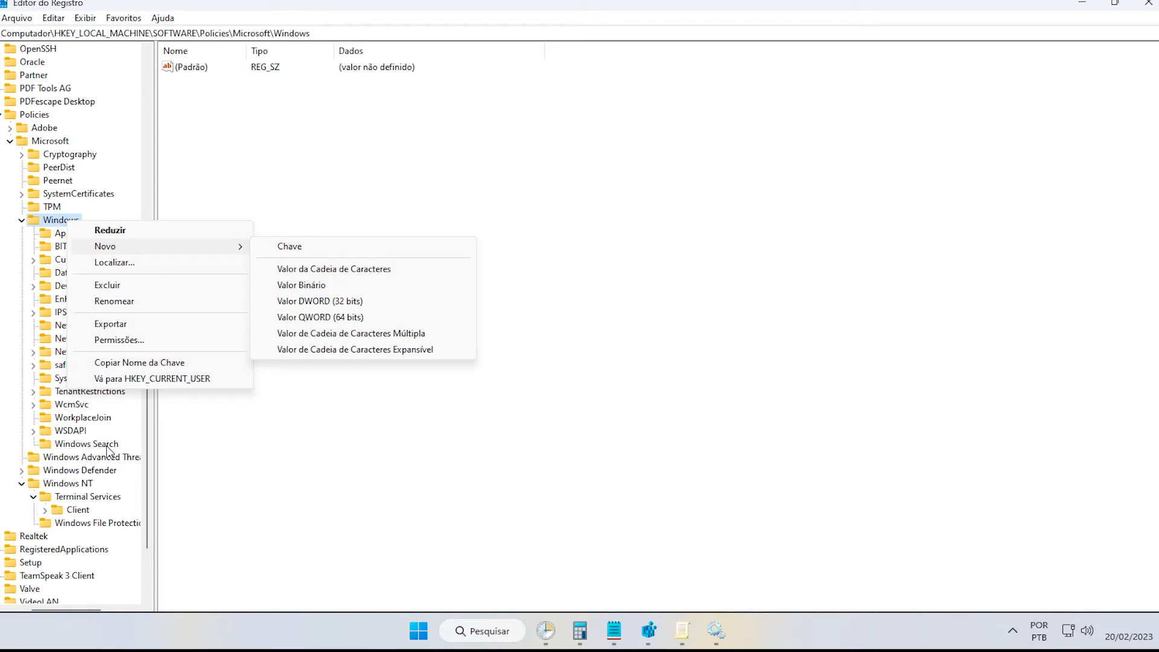
right_click(285, 123)
mouse_move(337, 132)
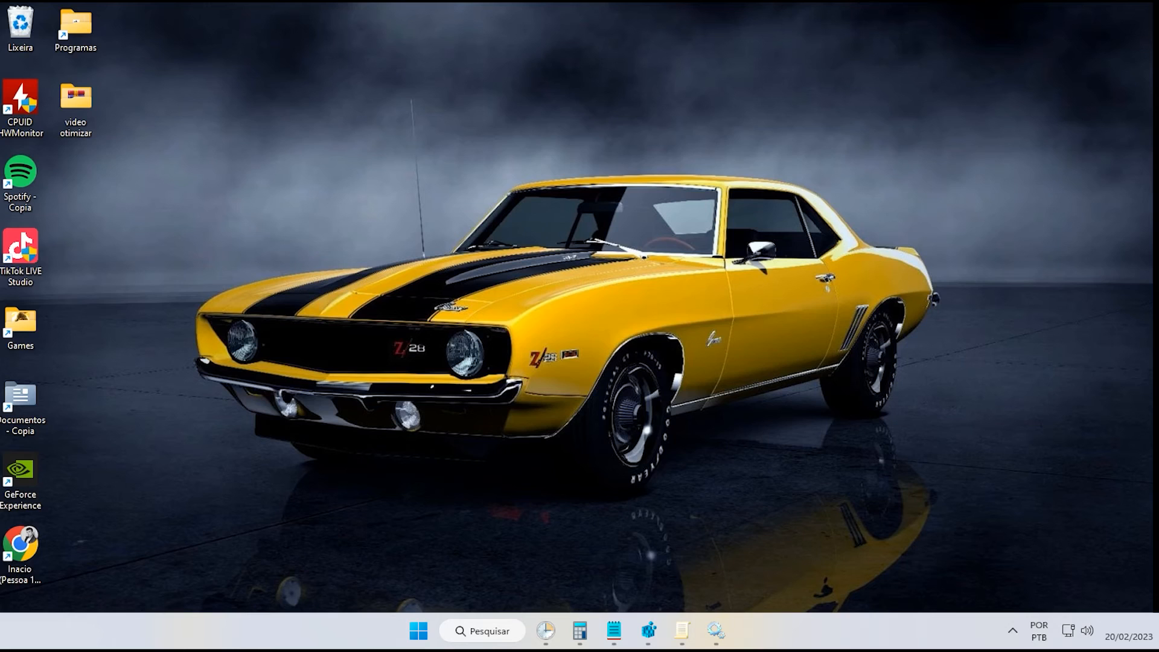
Bring up Editor do Registro and show the HKEY_CURRENT_USER\Software\Microsoft\Windows\CurrentVersion\Explorer key from the Bloco de notas path list.
left_click(648, 631)
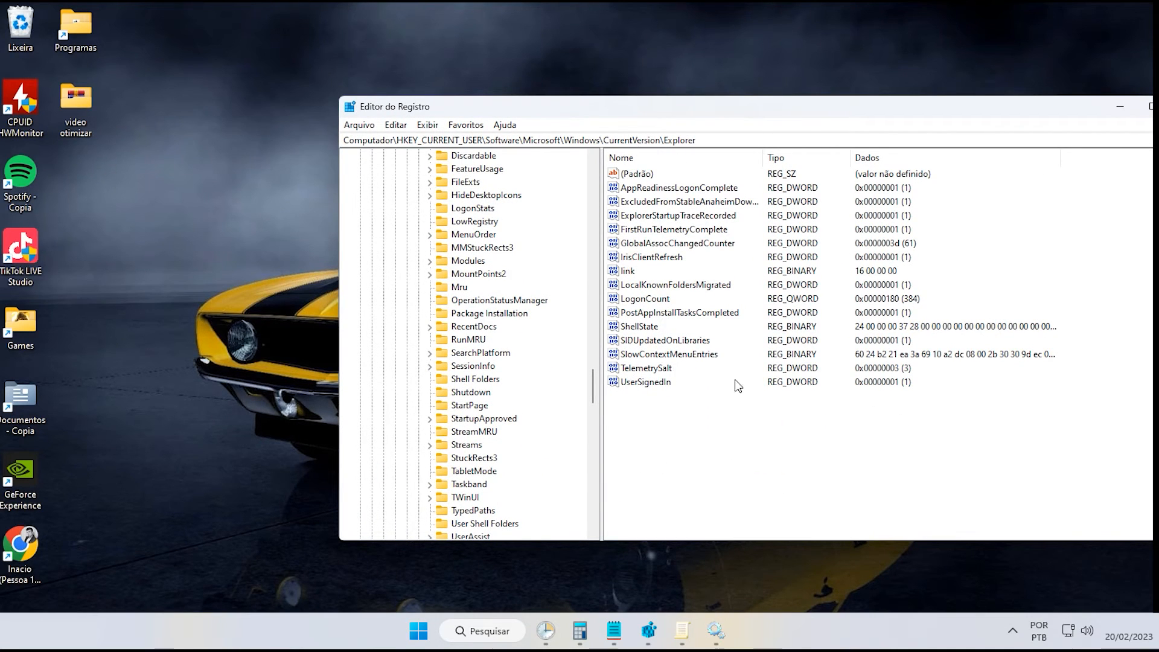
left_click(614, 631)
left_click(779, 567)
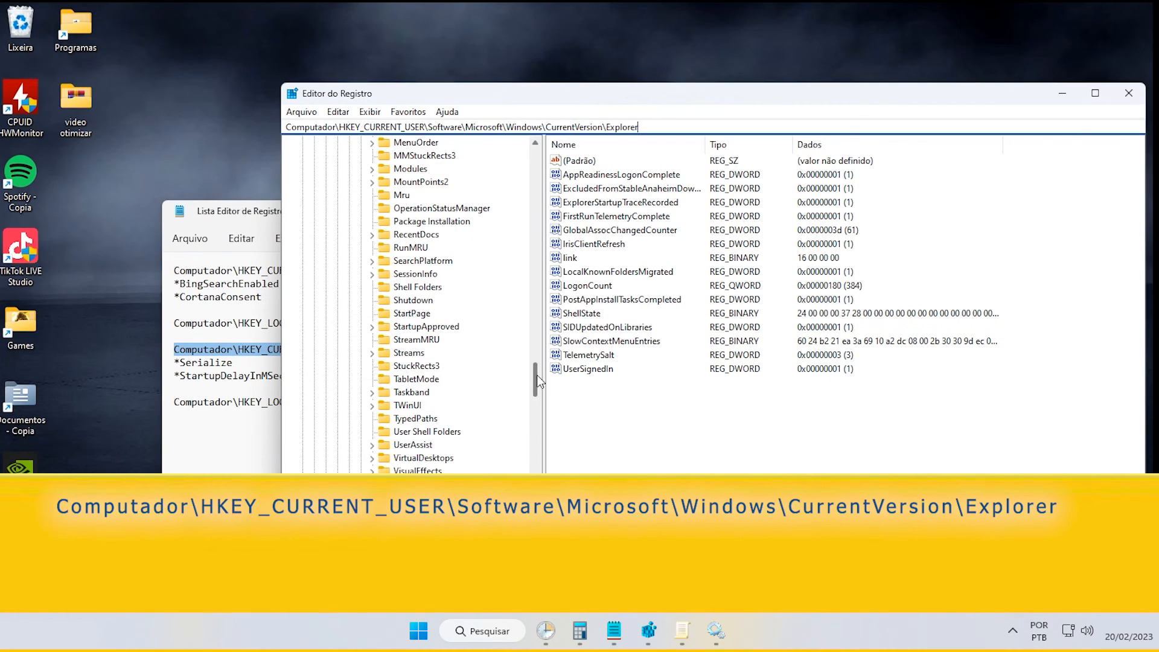
scroll(537, 375, "up", 5)
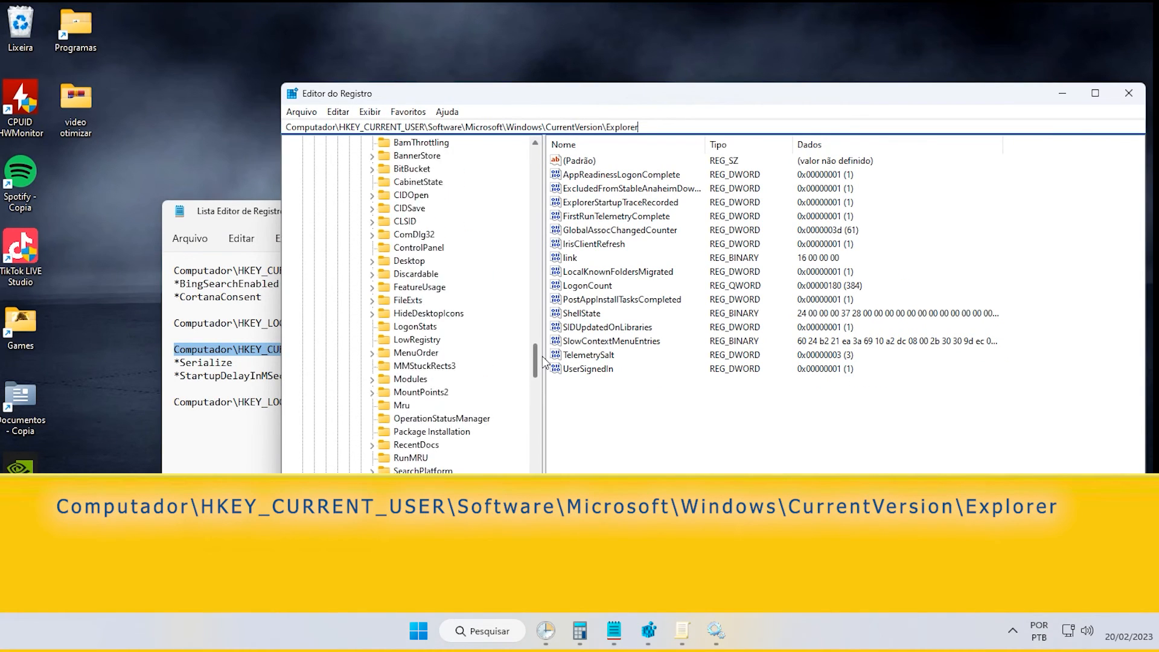
scroll(537, 362, "up", 6)
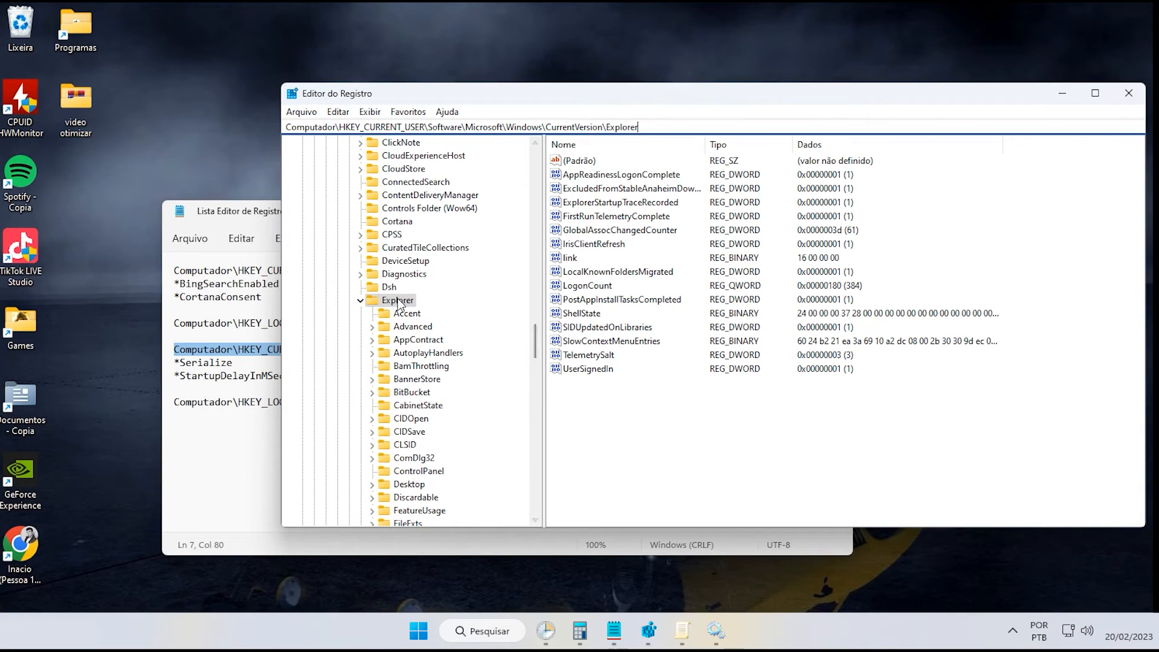
right_click(398, 302)
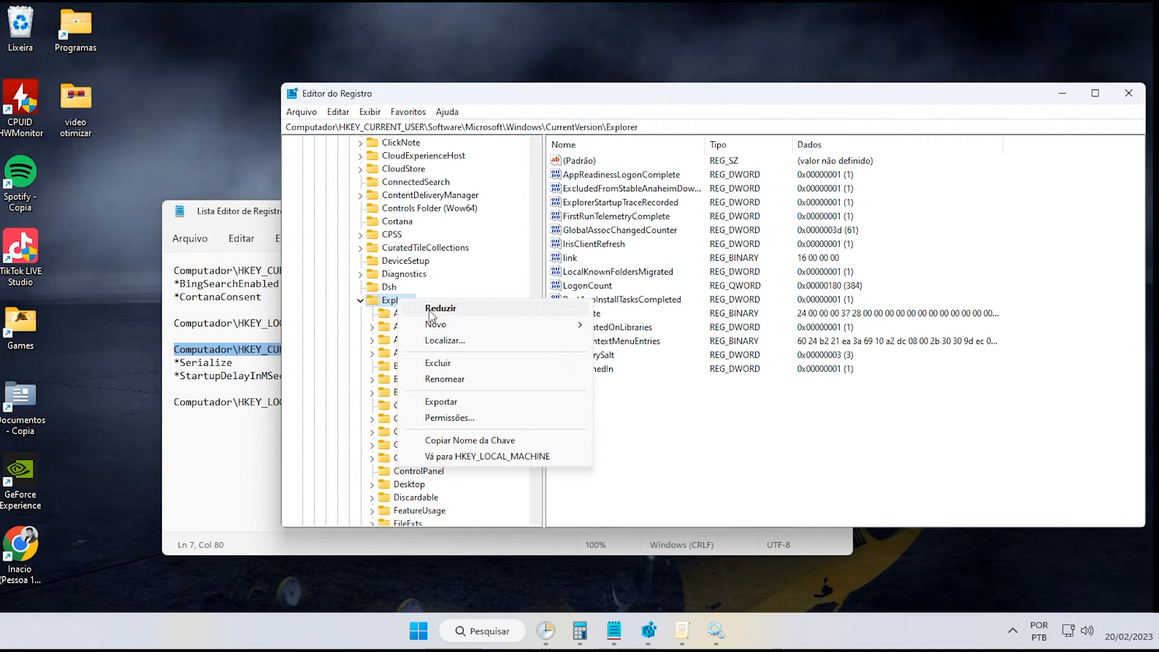
mouse_move(483, 324)
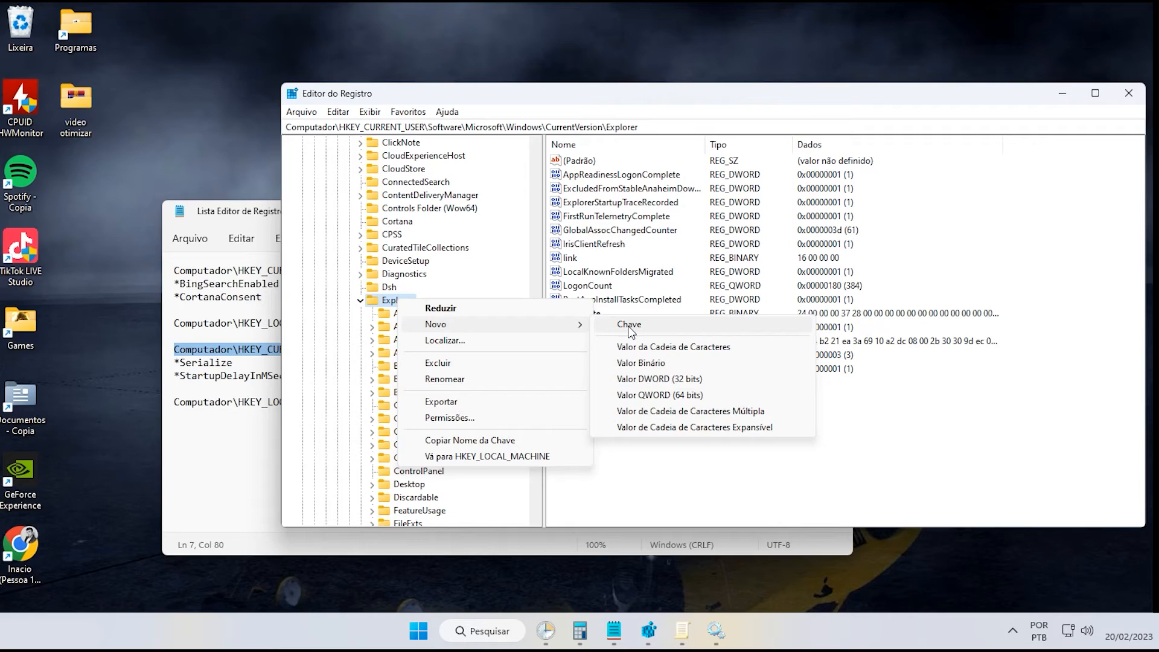
left_click(590, 470)
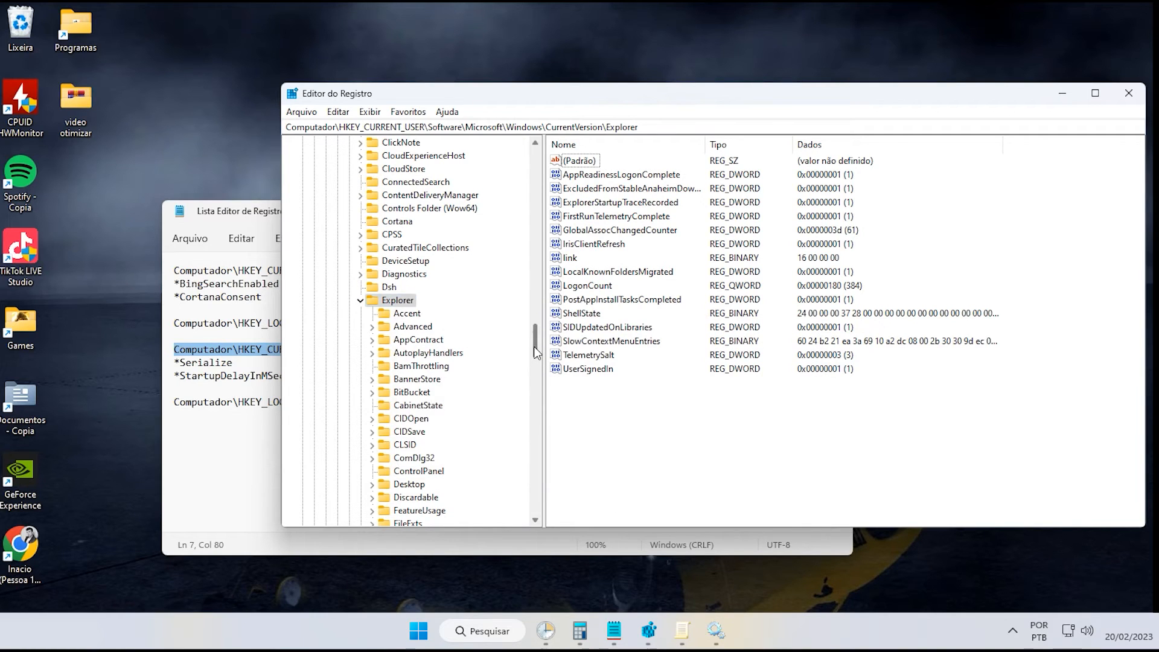
left_click_drag(535, 350, 537, 380)
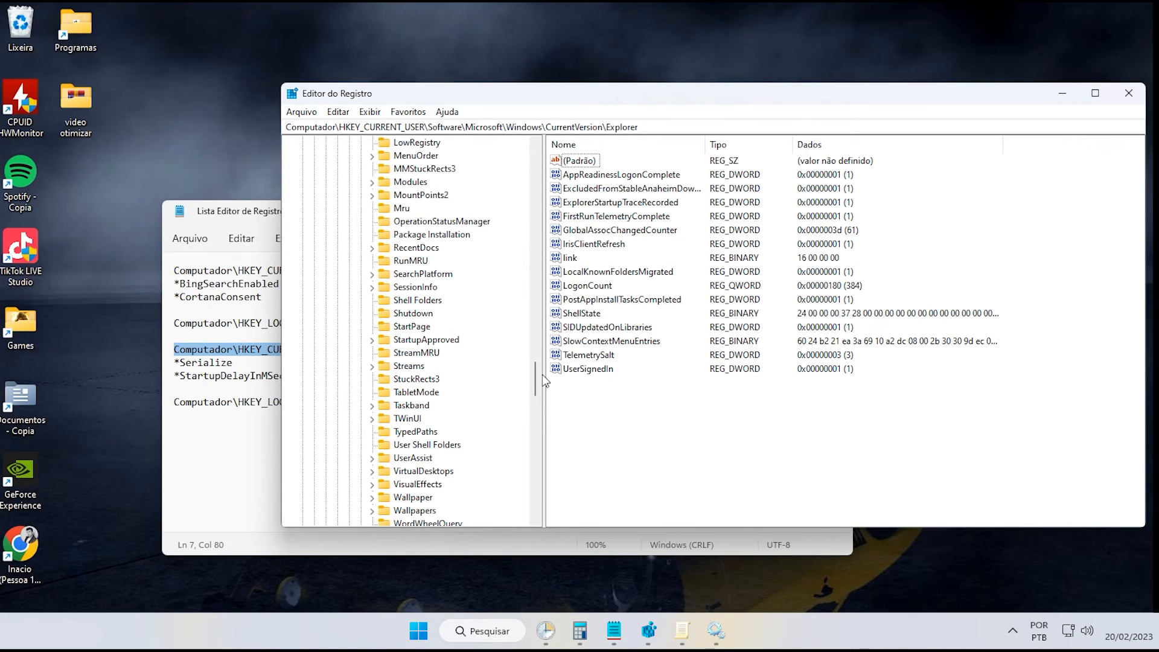
left_click_drag(537, 375, 537, 333)
Create a new key named Serialize under the Explorer key.
right_click(392, 393)
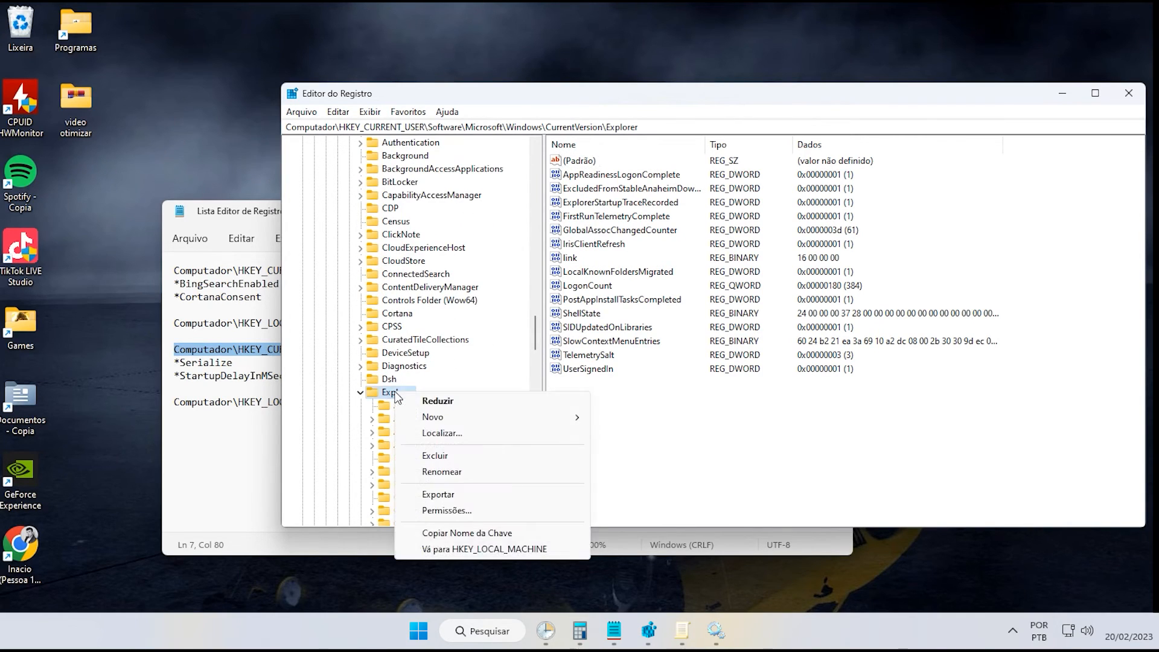
mouse_move(525, 419)
left_click(616, 420)
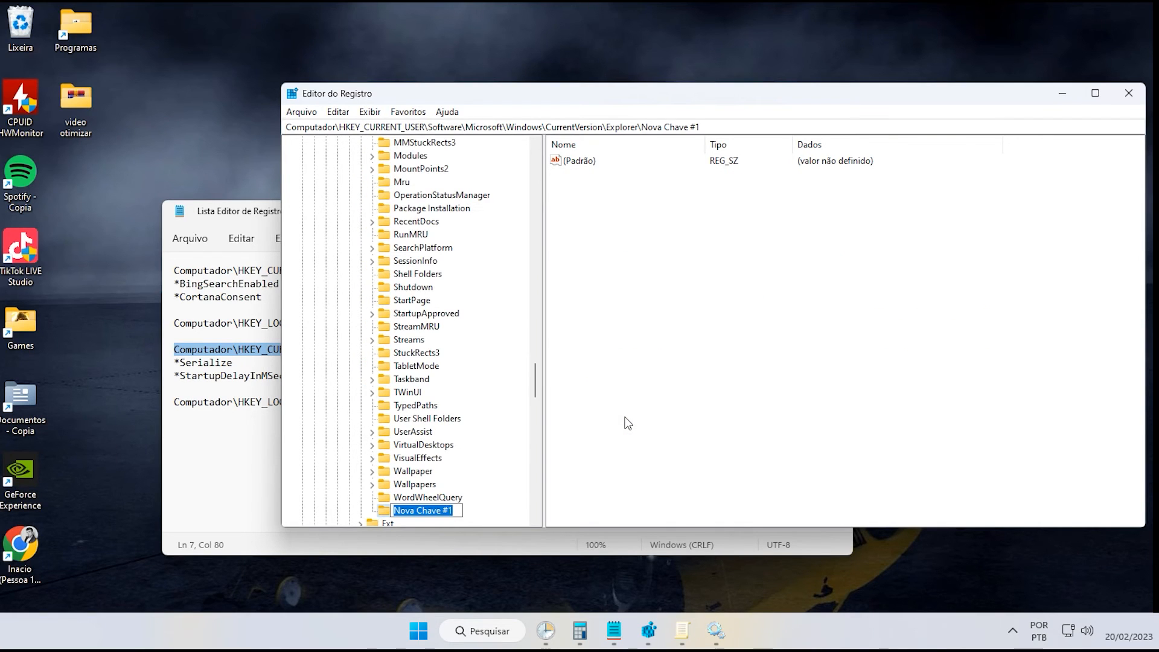
type("Seri")
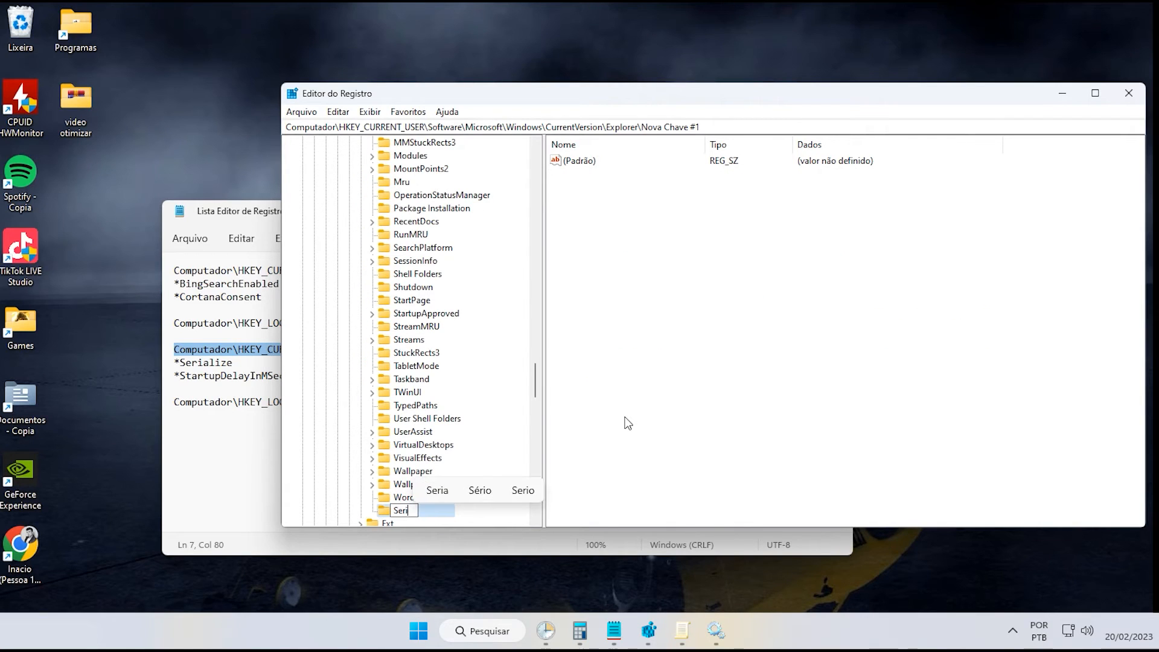
type("alize")
key("Return")
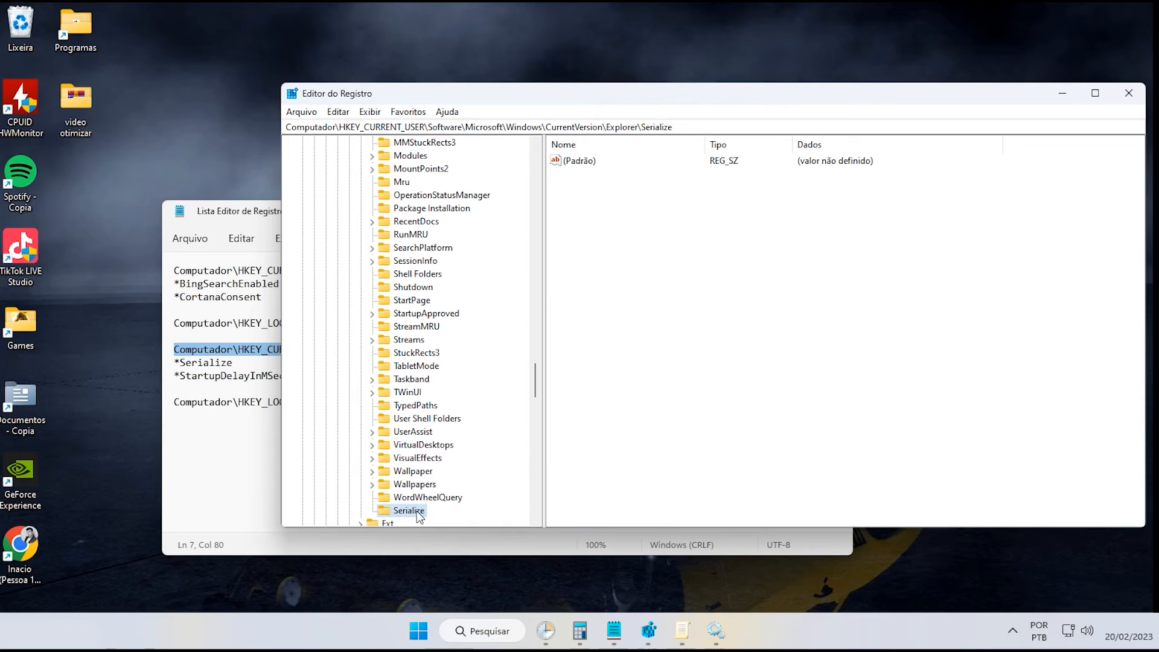
Create a new DWORD (32-bit) value in the Serialize key.
right_click(584, 213)
mouse_move(631, 225)
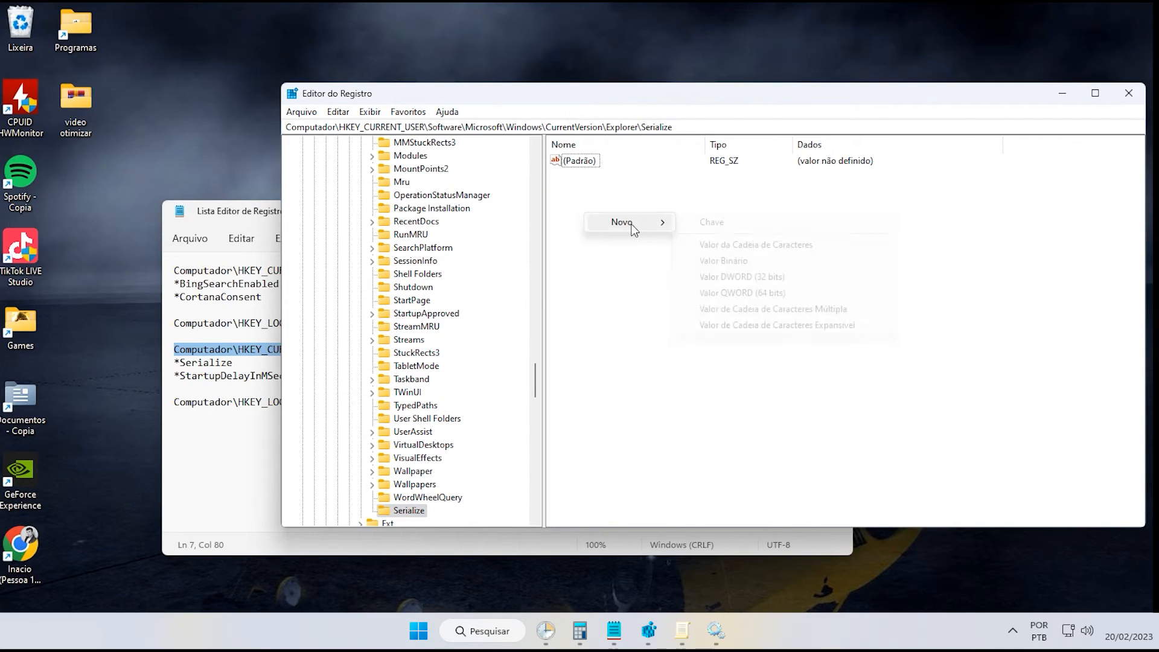
left_click(760, 277)
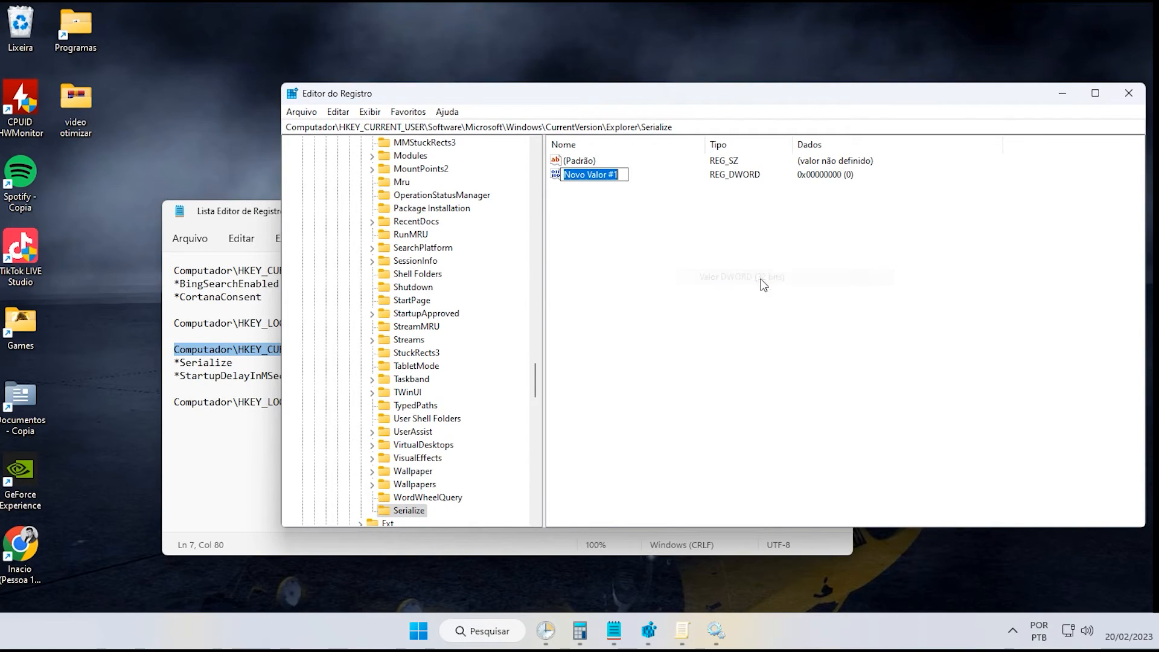
Rename the new DWORD value as StartupDelayInMSec, copying the name from the Bloco de notas list, and check its value data.
left_click(196, 385)
left_click_drag(181, 376, 288, 376)
key("ctrl+c")
left_click(970, 358)
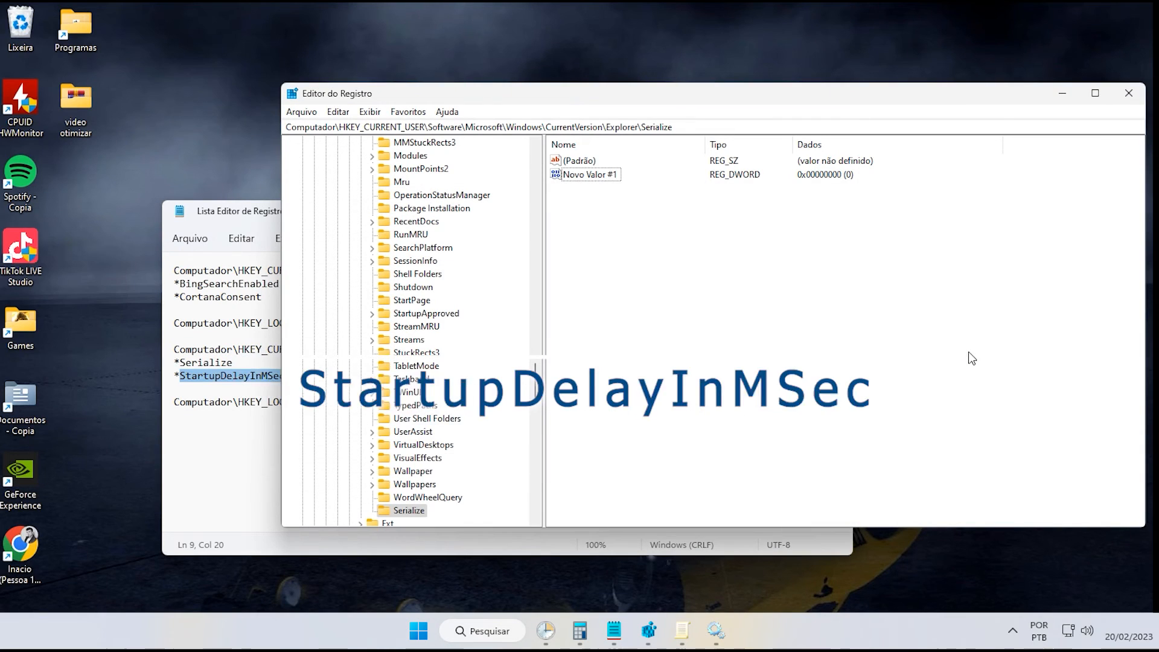
right_click(584, 175)
left_click(621, 237)
key("ctrl+v")
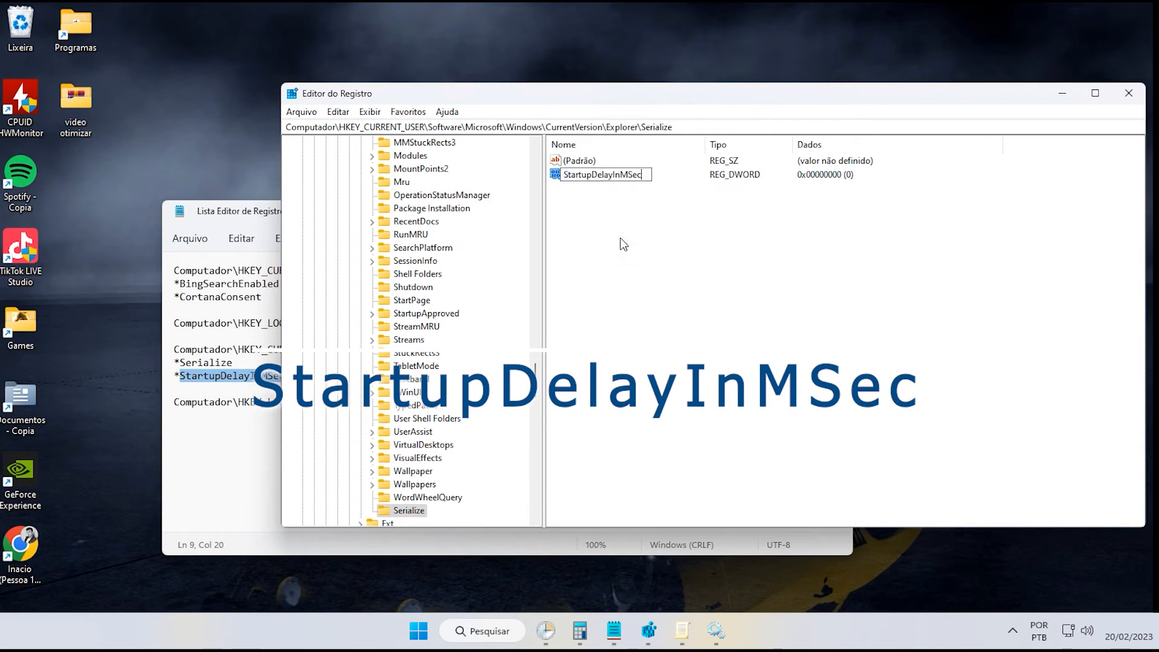
key("Return")
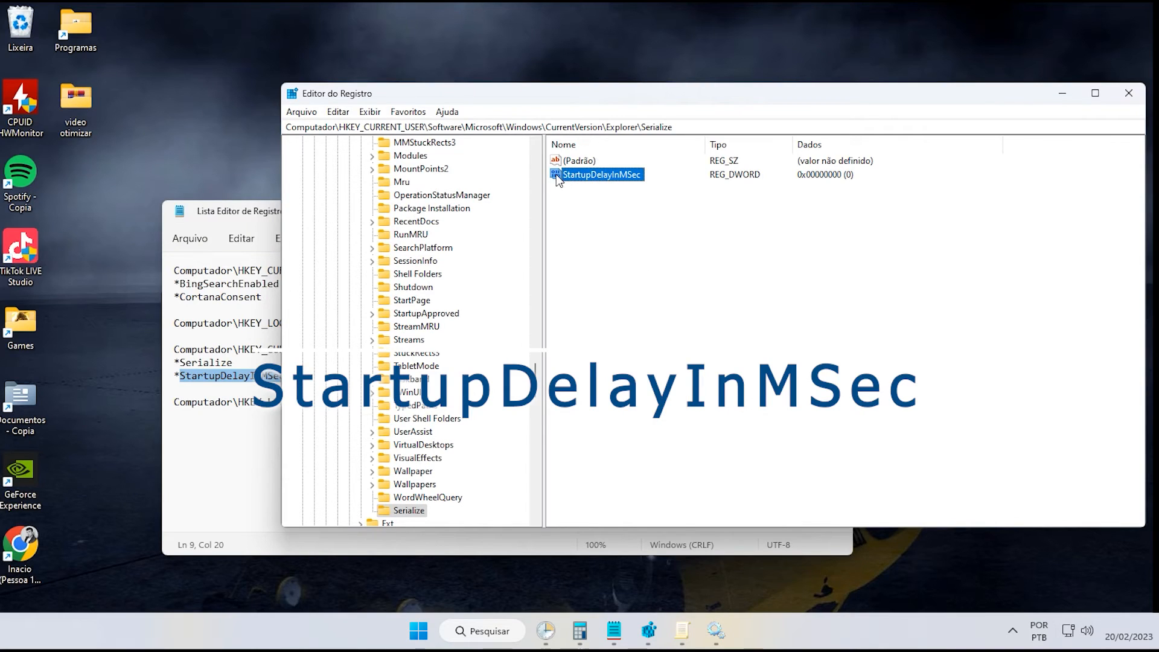
double_click(580, 175)
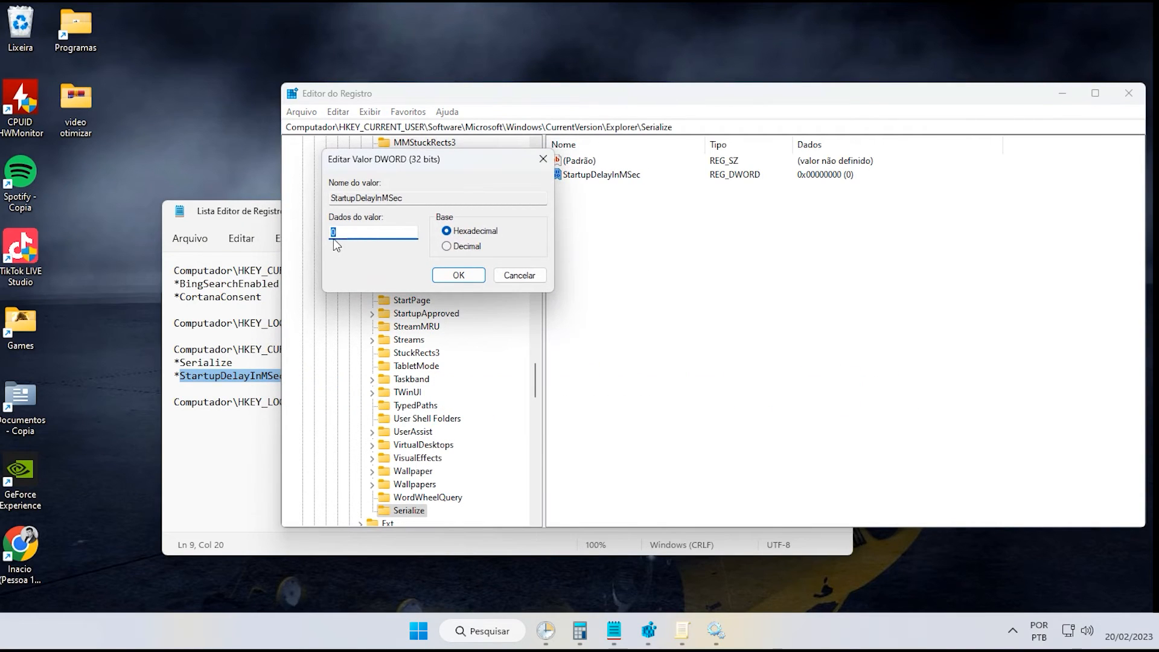
left_click(547, 160)
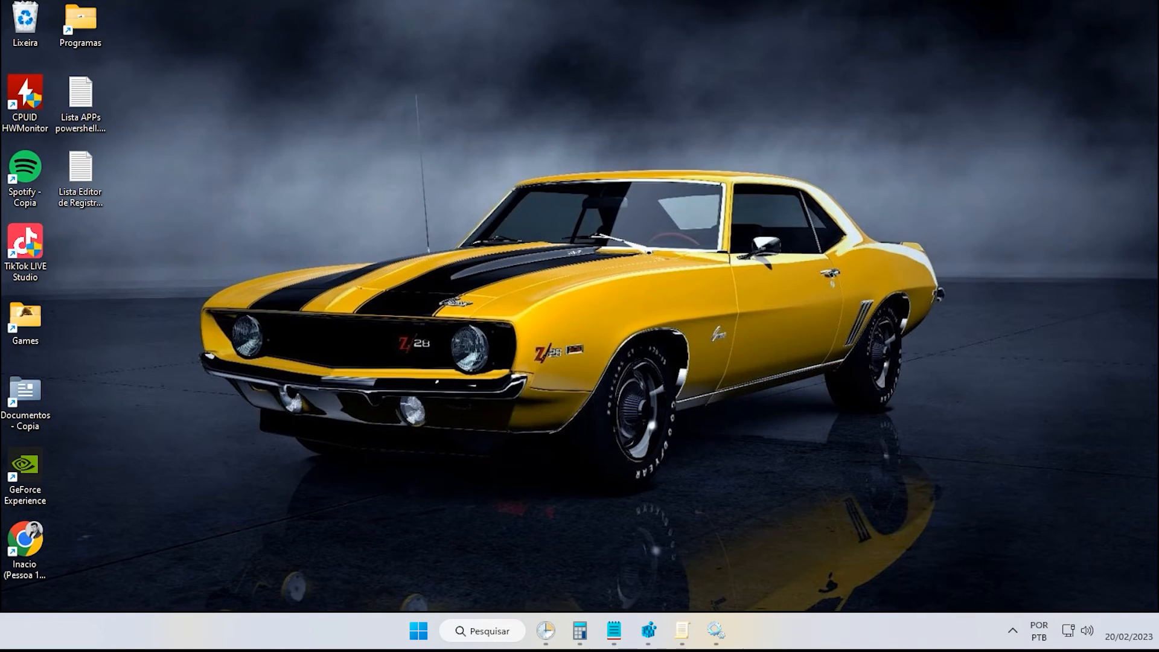
Search Windows for "carro".
key("super+s")
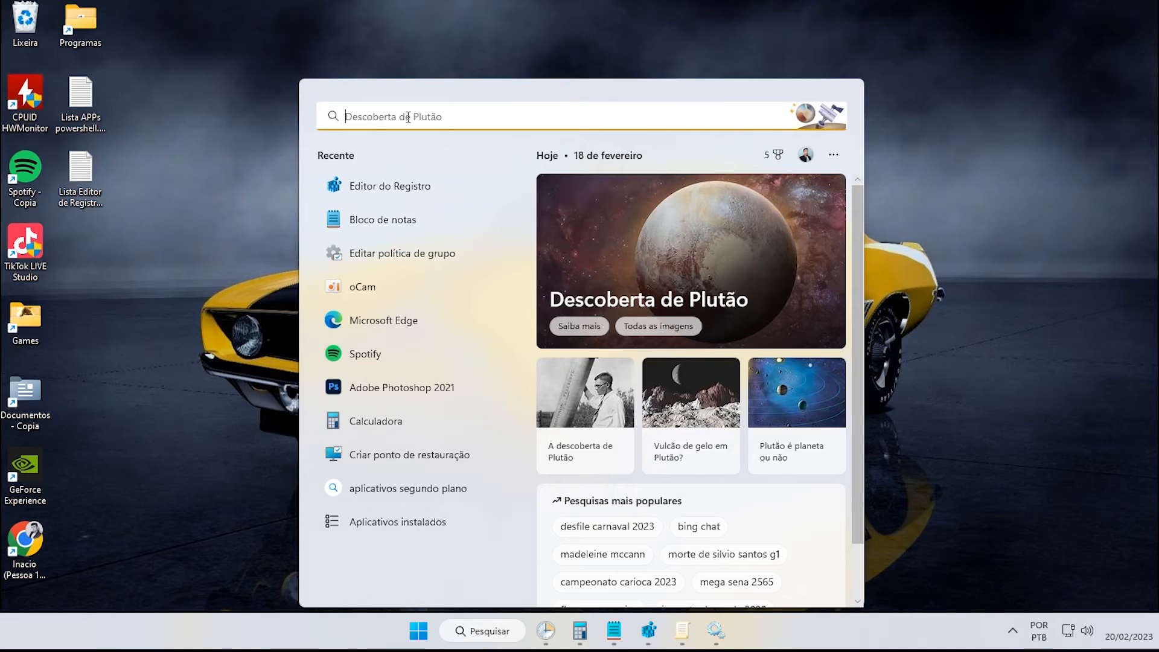
type("carro")
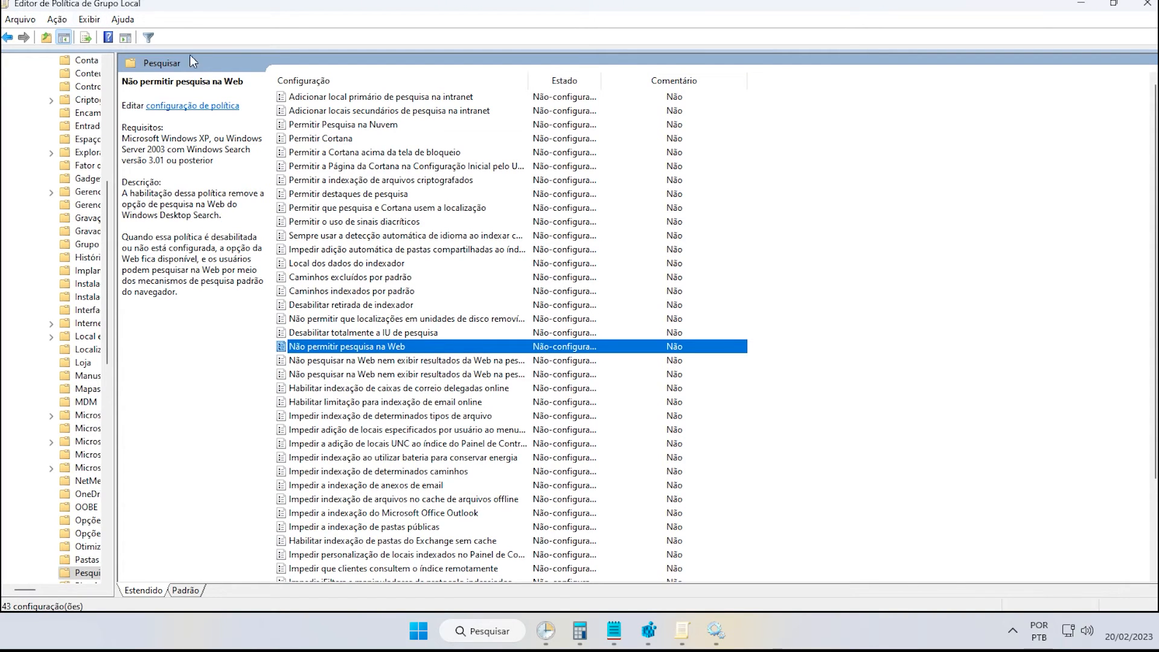
Widen the policy tree and set the Pesquisar policy "Não permitir pesquisa na Web" to Habilitado.
left_click_drag(113, 261, 308, 261)
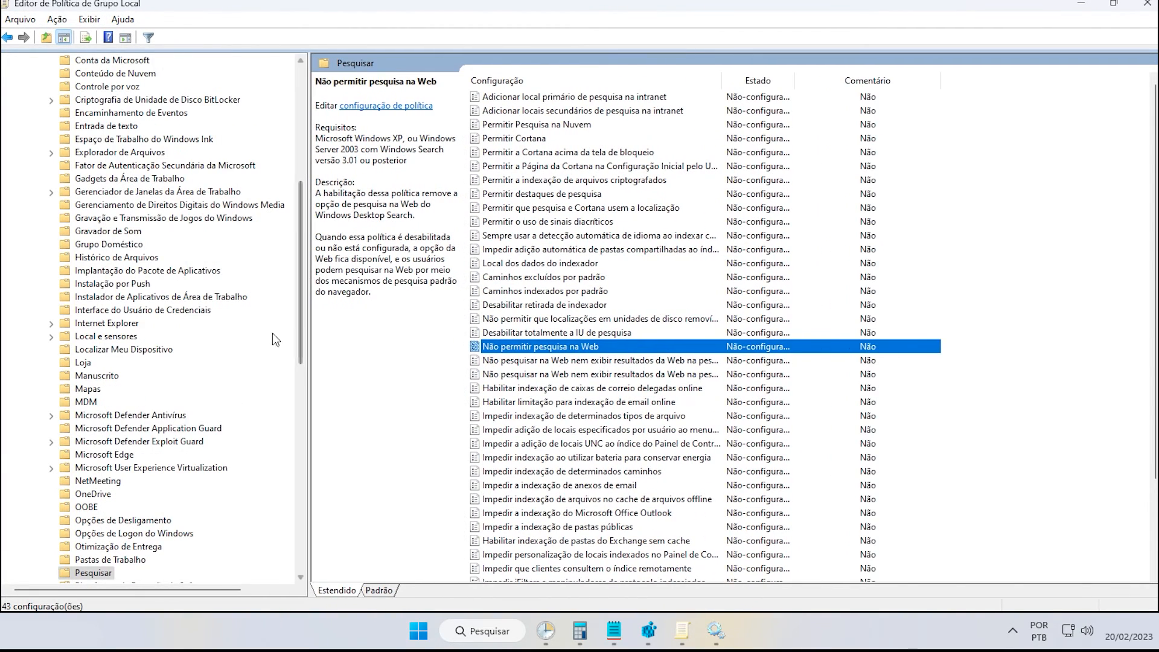
left_click(90, 574)
left_click(534, 347)
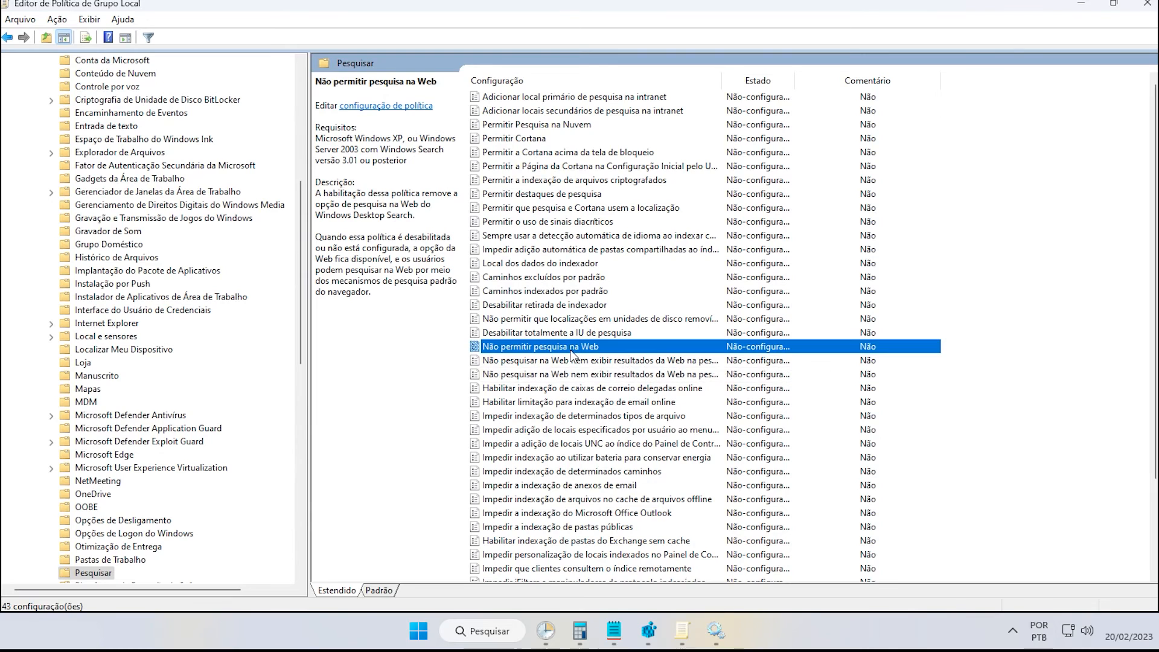
double_click(566, 349)
left_click(172, 221)
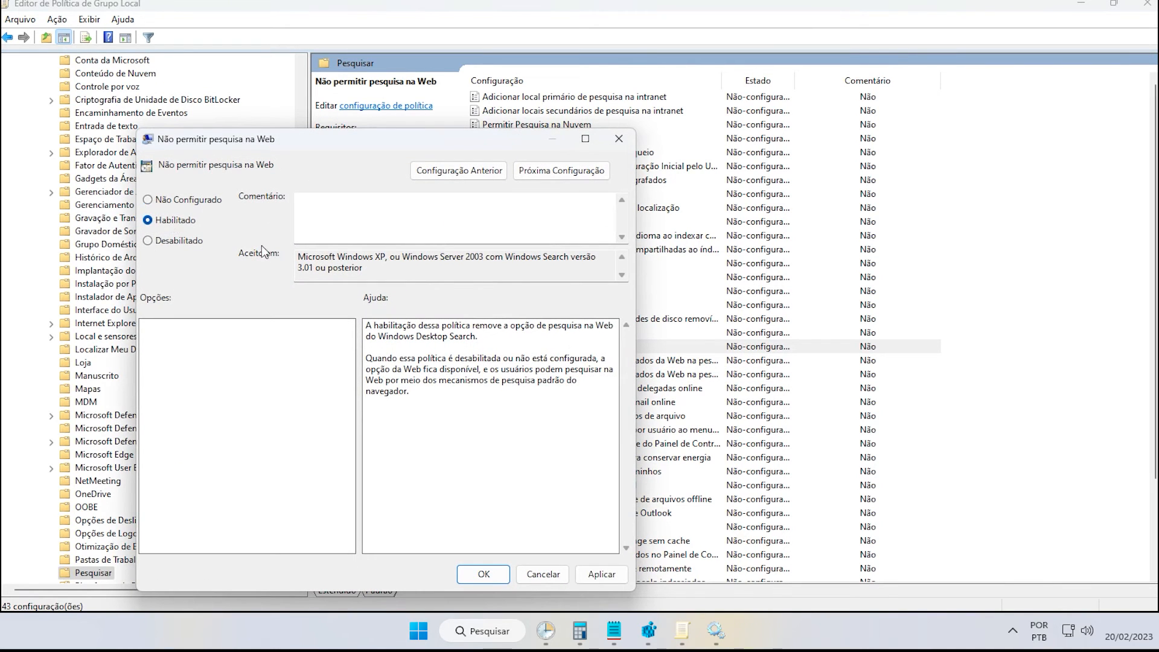
left_click(493, 577)
Set the policy "Não pesquisar na Web nem exibir resultados da Web na pesquisa" to Habilitado and apply it.
double_click(604, 361)
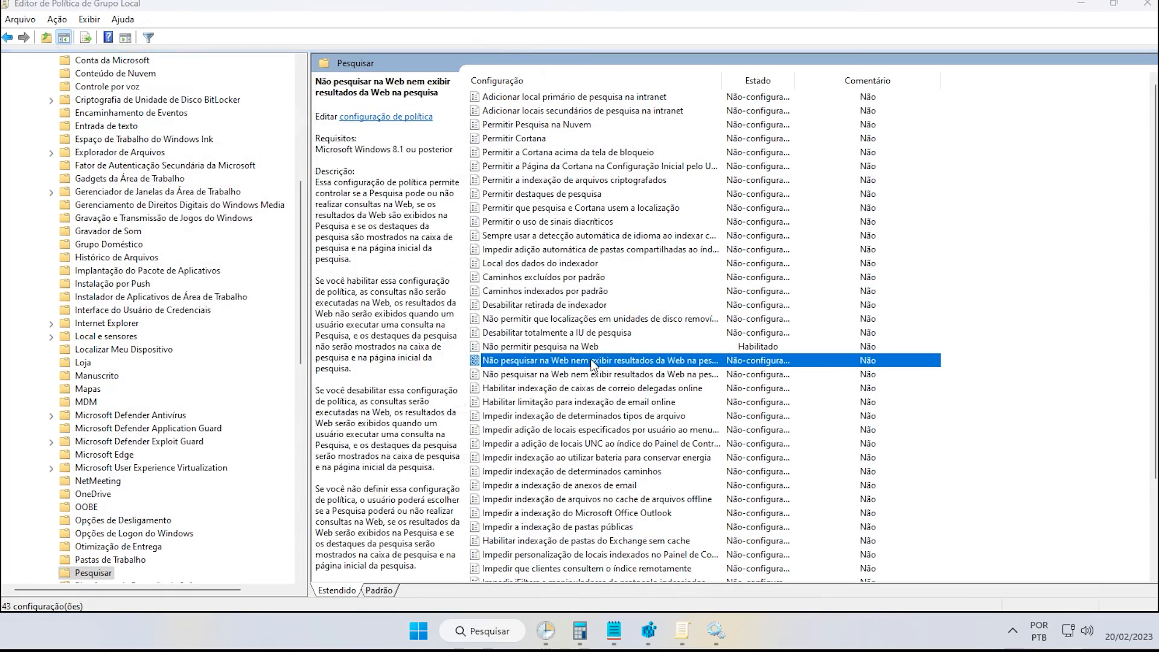
left_click(55, 107)
left_click(492, 461)
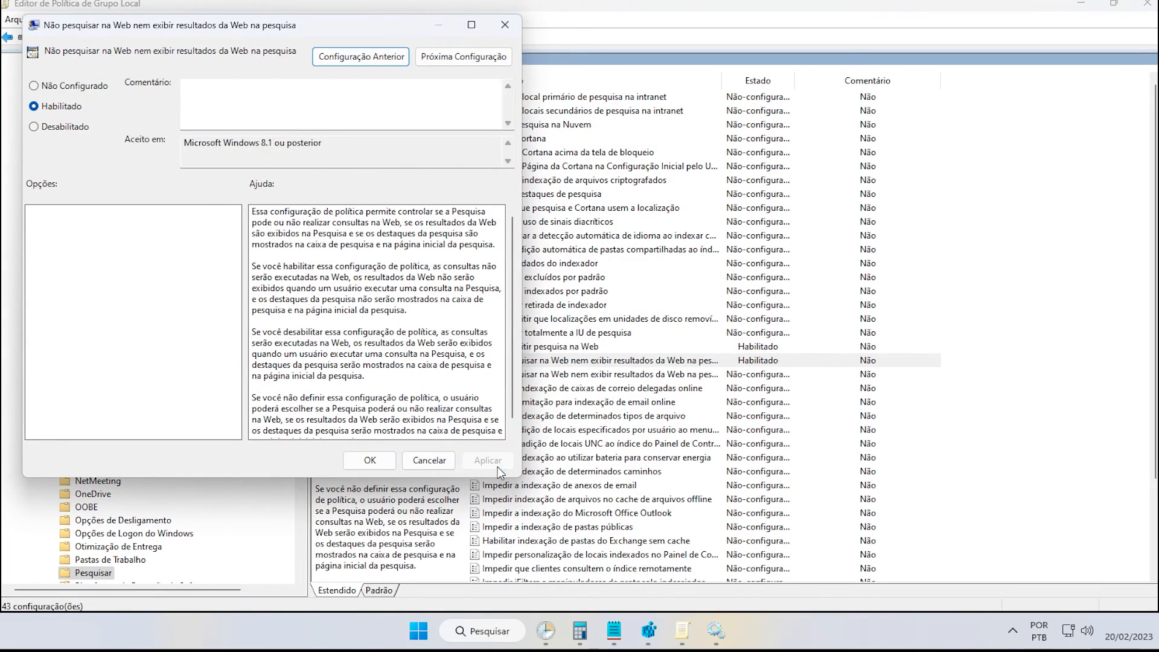
left_click(380, 462)
Set the policy "Não pesquisar na Web nem exibir resultados da Web na pesquisa em conexões limitadas" to Habilitado.
double_click(604, 374)
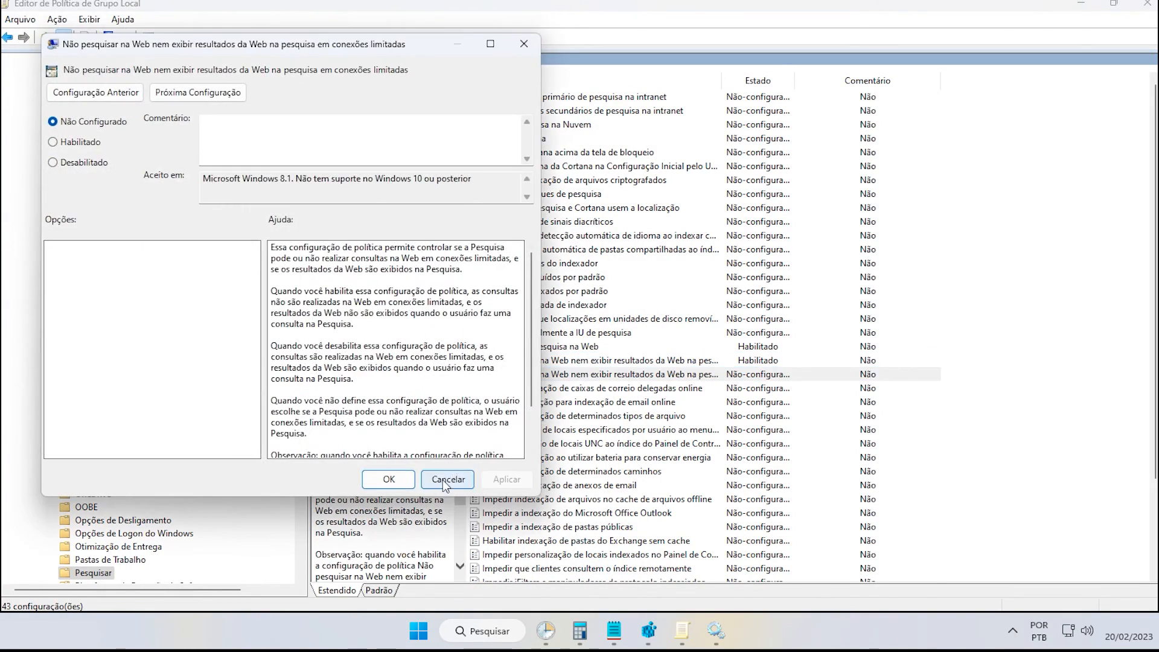
left_click(87, 143)
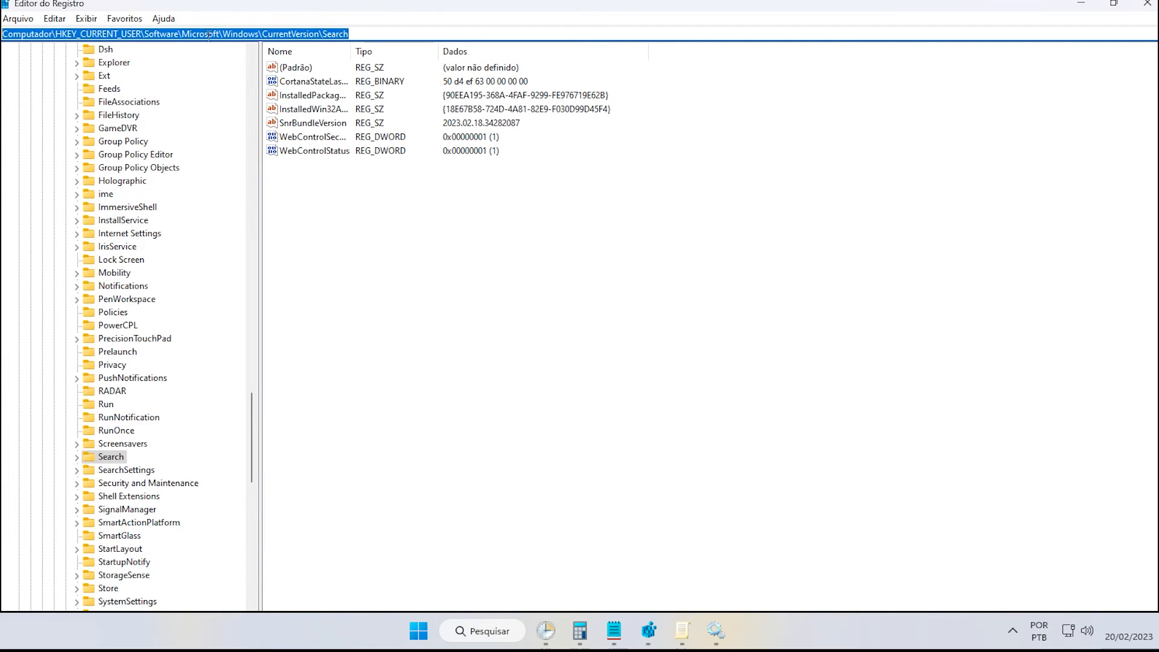
Check the registry path list in Bloco de notas and the options for creating new values in the Search key.
left_click(614, 631)
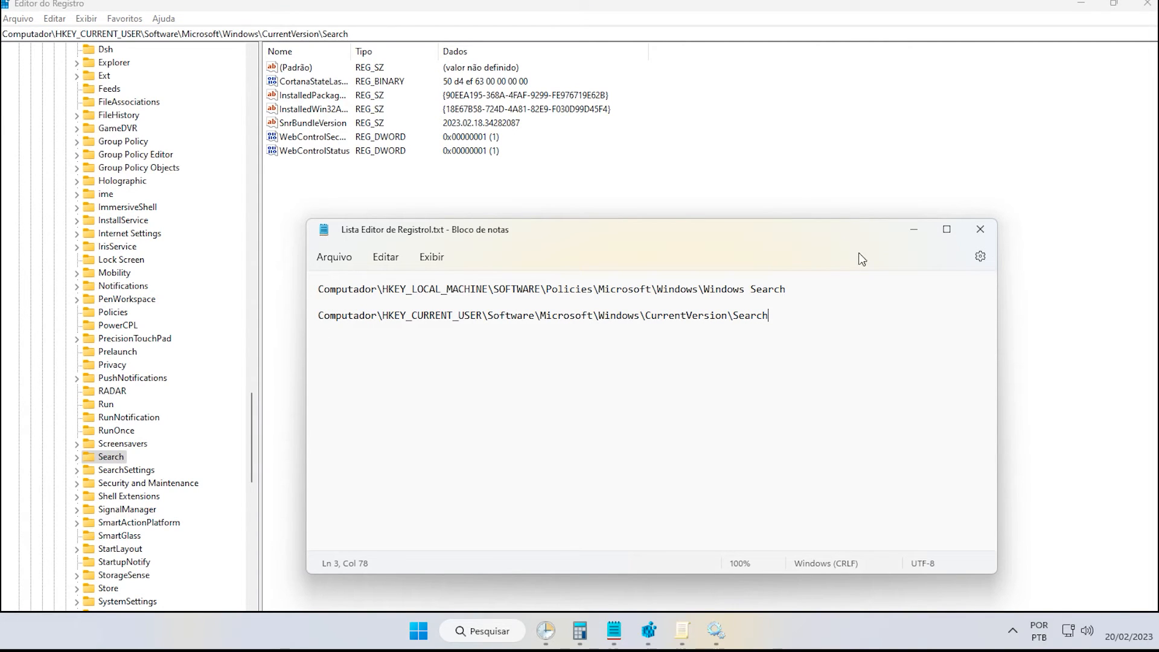
left_click(915, 230)
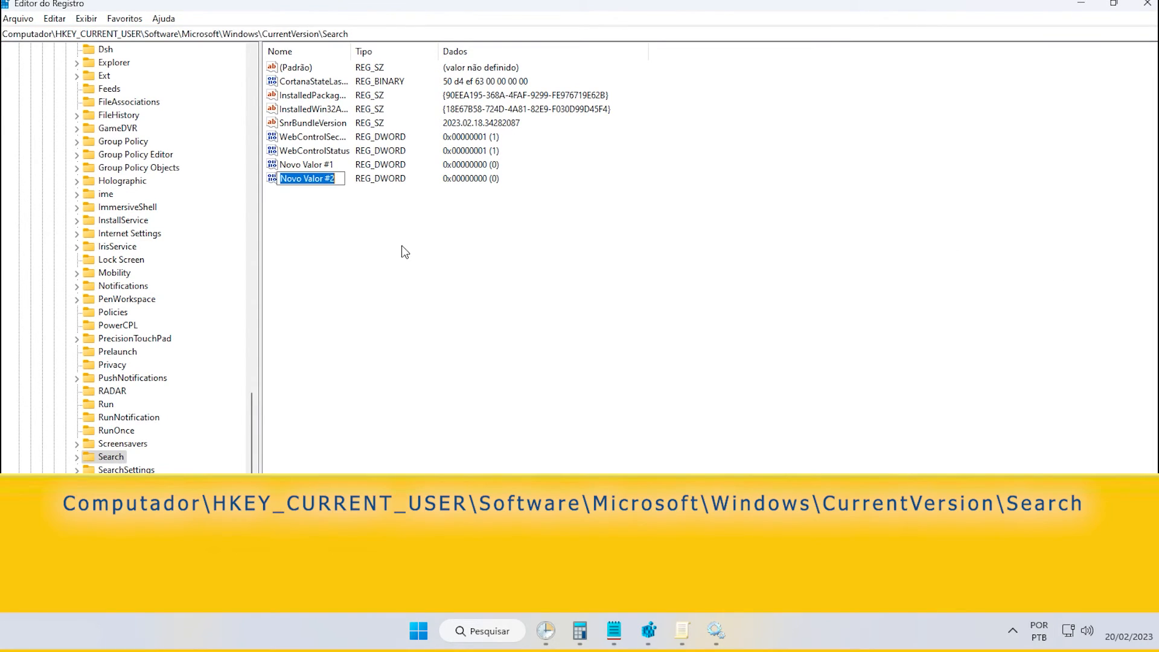
right_click(401, 245)
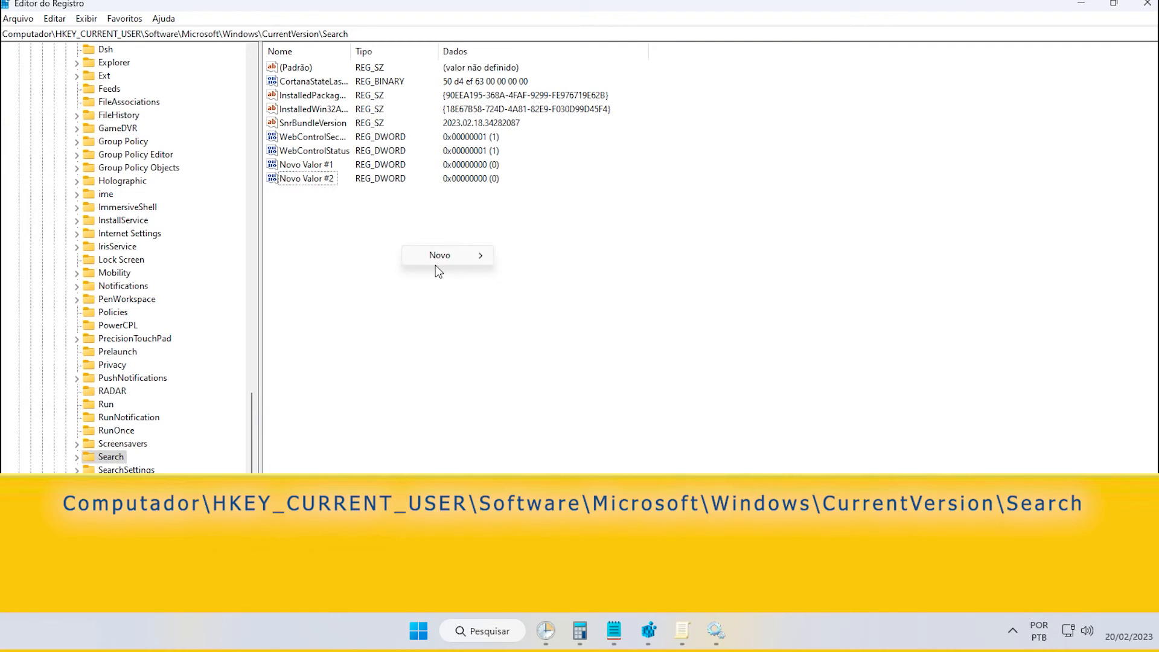
mouse_move(442, 261)
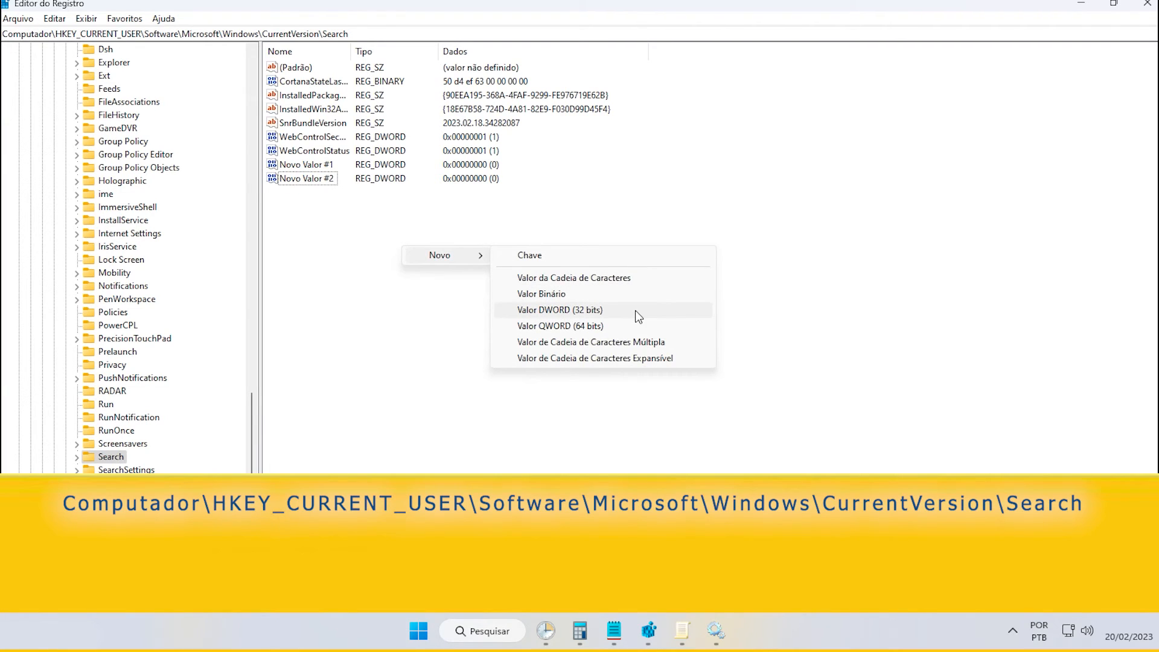
left_click(289, 245)
Rename the DWORD value Novo Valor #1 in the Search key as BingSearchEnabled.
left_click(304, 166)
right_click(304, 171)
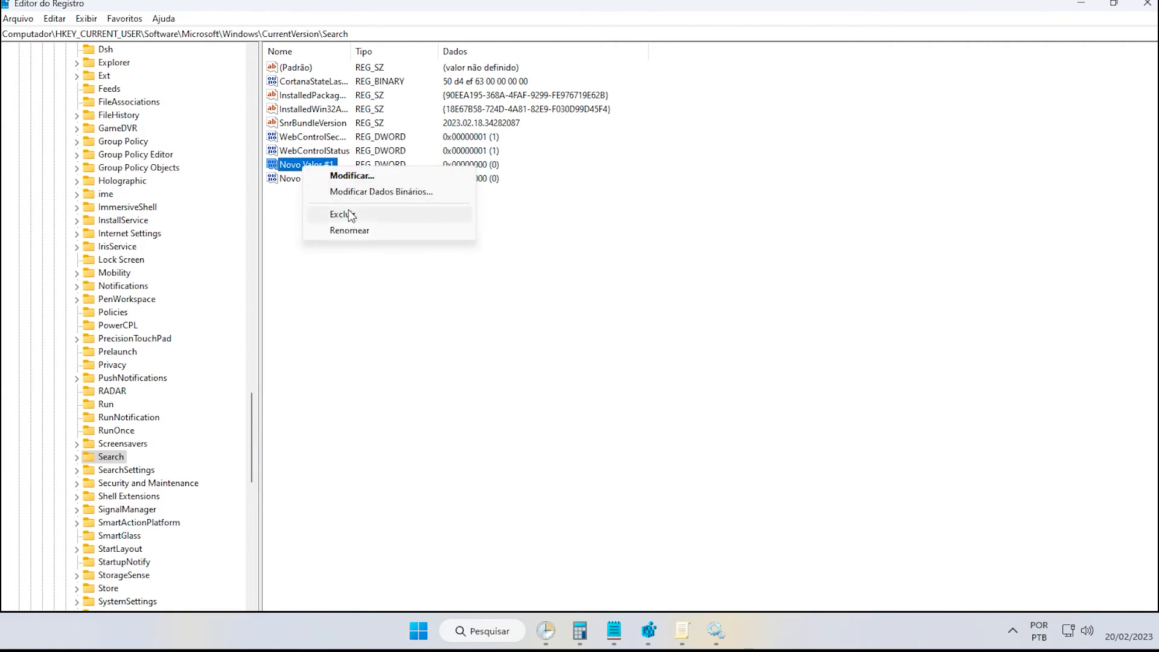
left_click(360, 236)
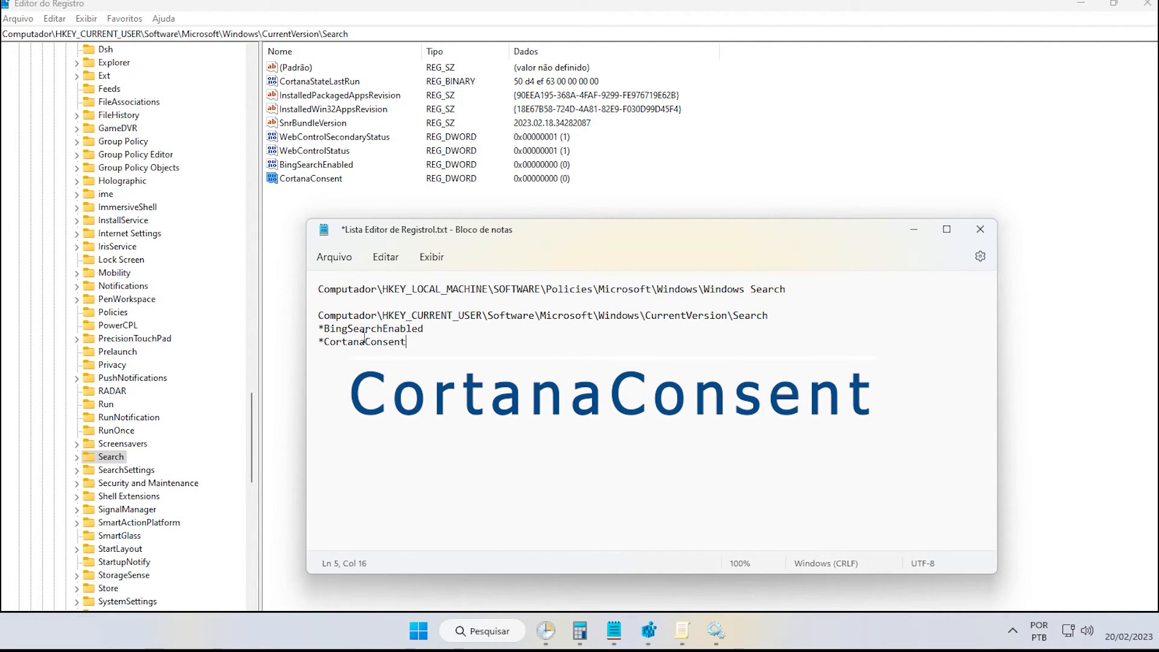
Check the value data of BingSearchEnabled and CortanaConsent in the Search key.
left_click(294, 231)
double_click(339, 165)
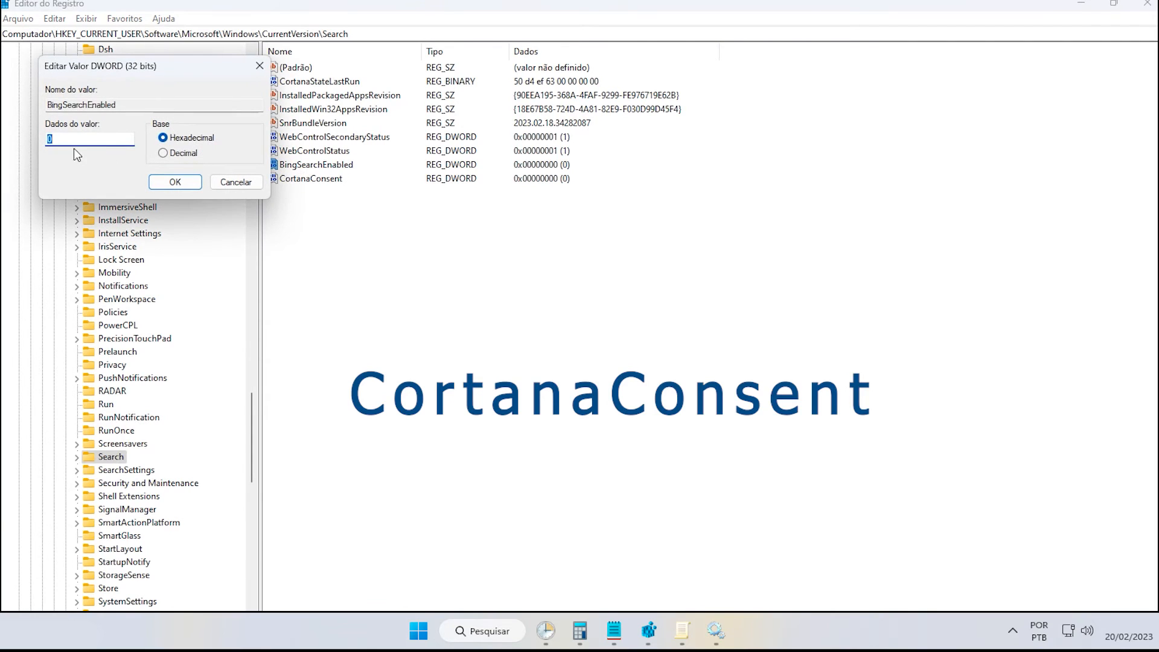
left_click(260, 65)
double_click(308, 179)
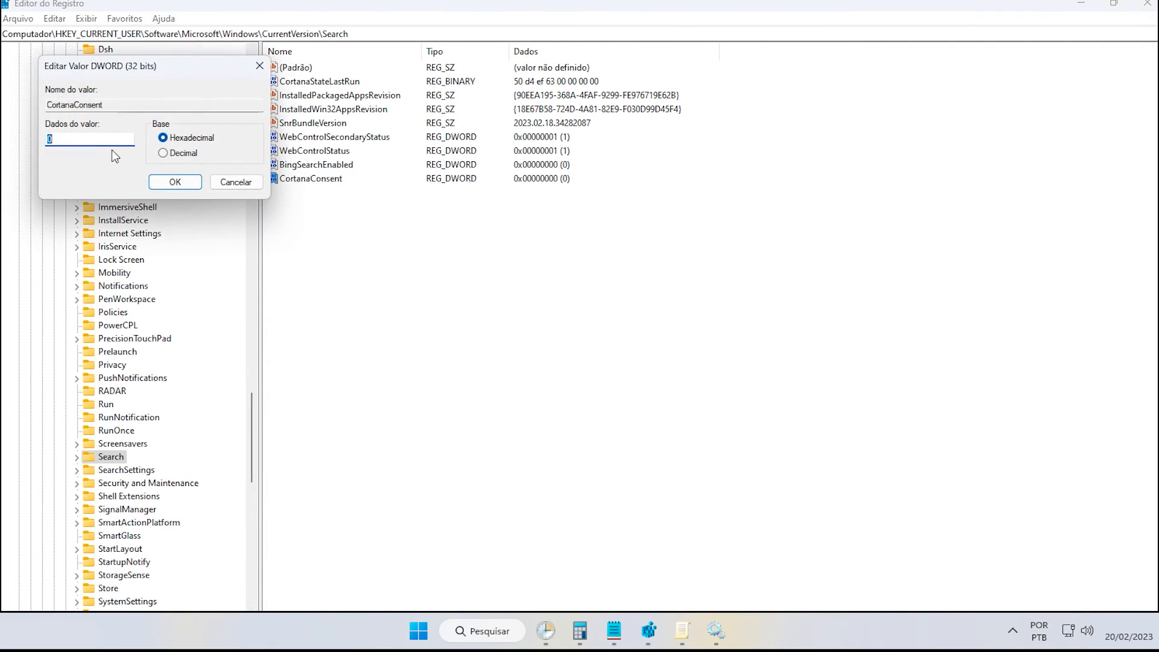
left_click(233, 181)
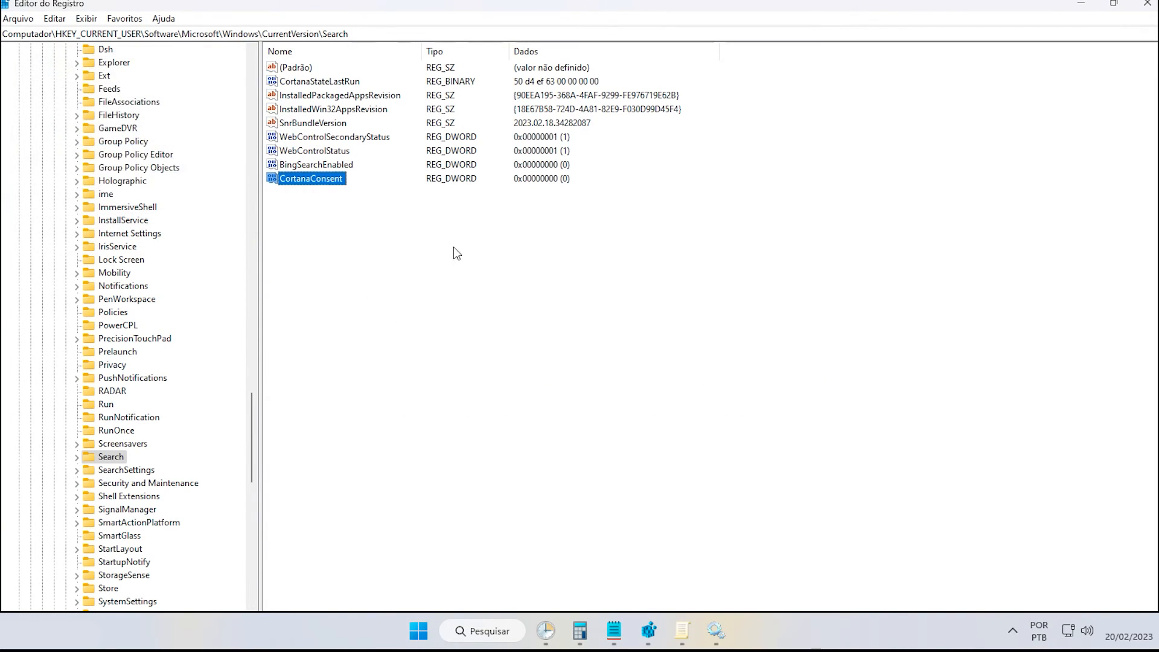
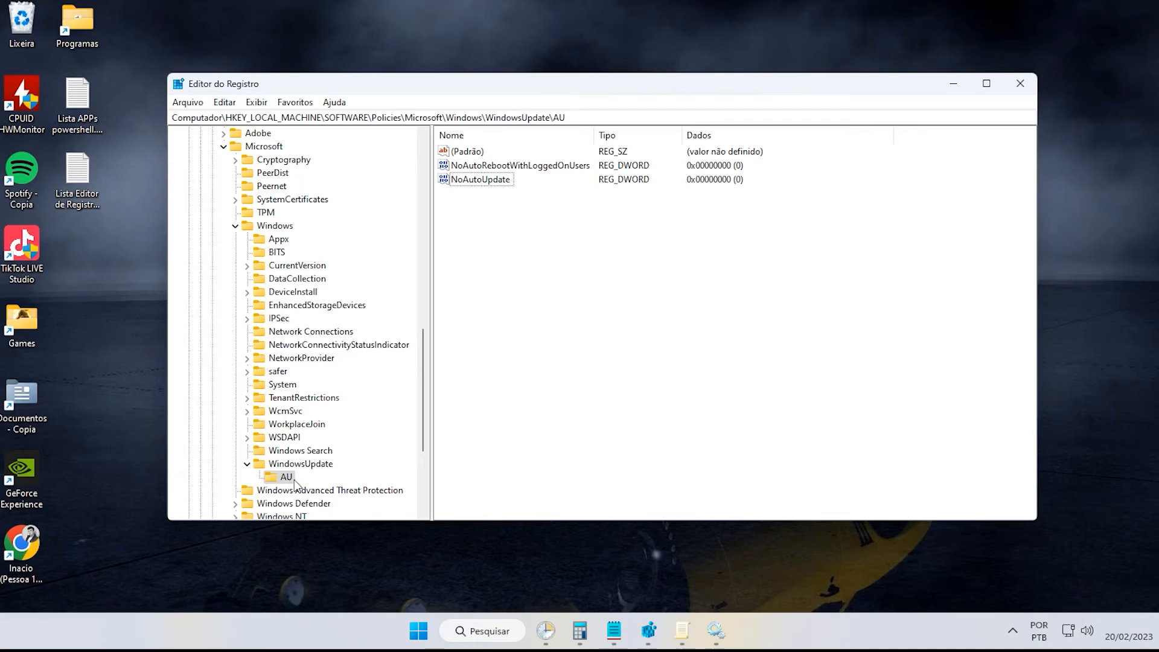
Set the NoAutoUpdate value in the WindowsUpdate\AU key to 1.
left_click(498, 181)
double_click(500, 181)
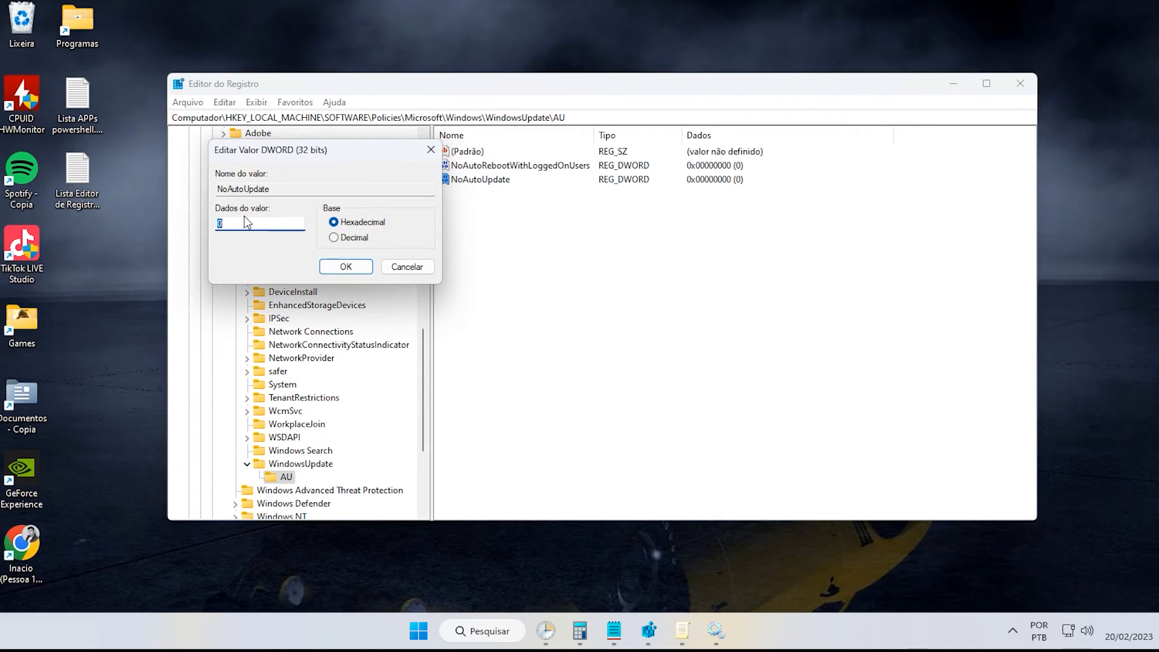
type("1")
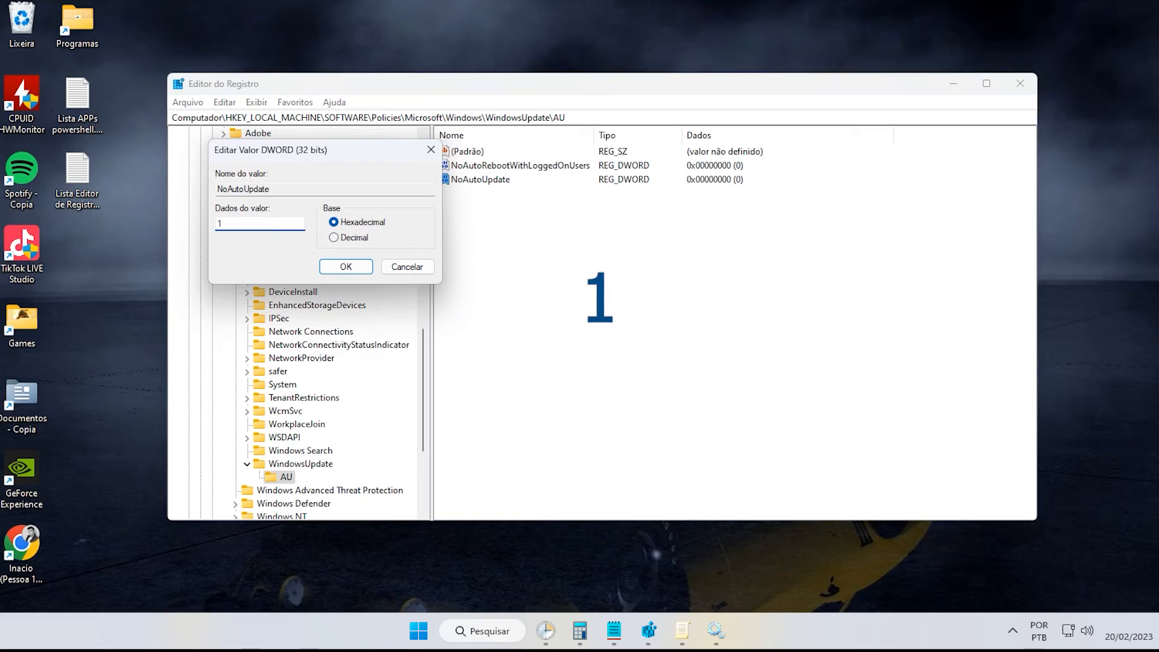
left_click(346, 267)
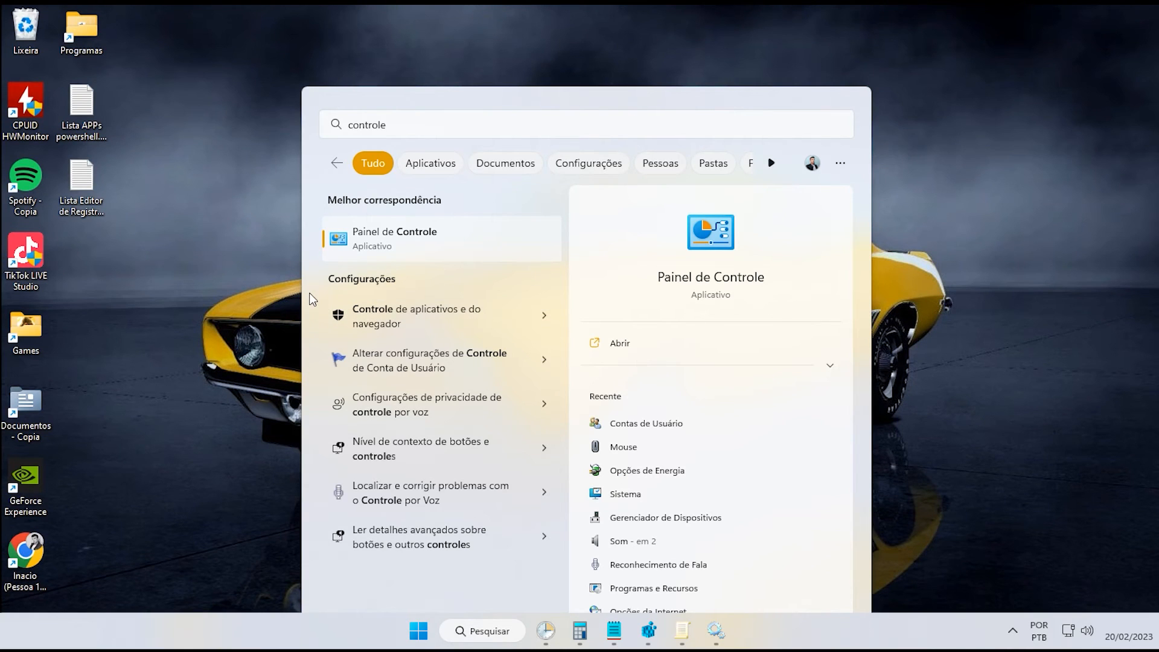
Turn off Verificar aplicativos e arquivos in the reputation-based protection settings of Segurança do Windows.
left_click(400, 324)
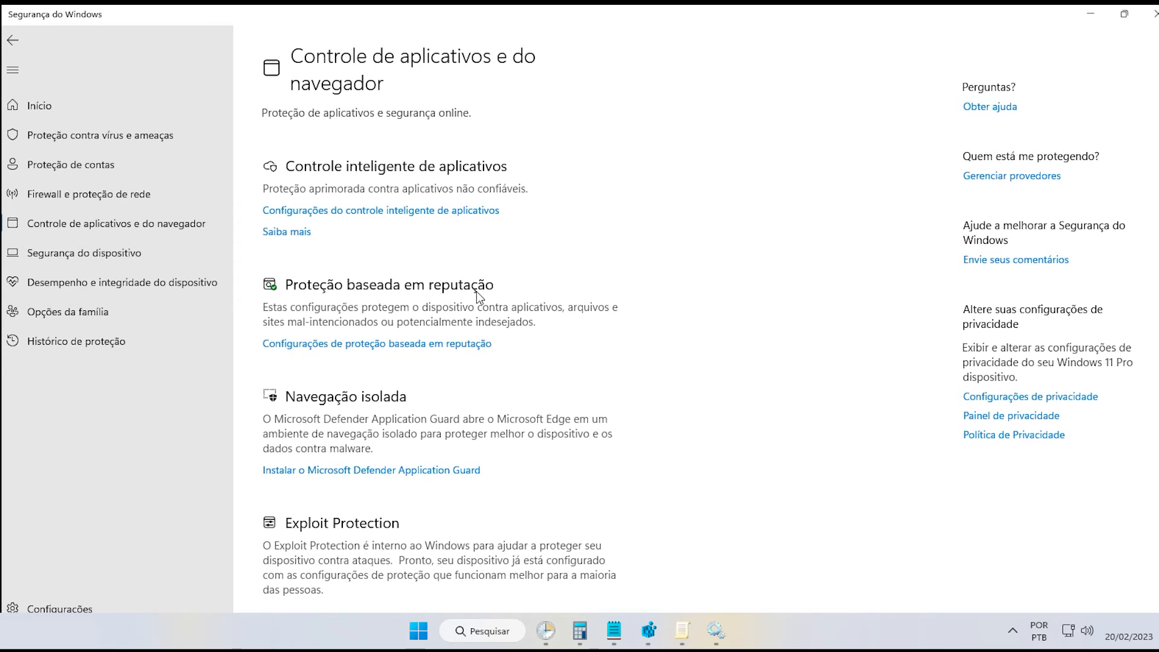
left_click(380, 347)
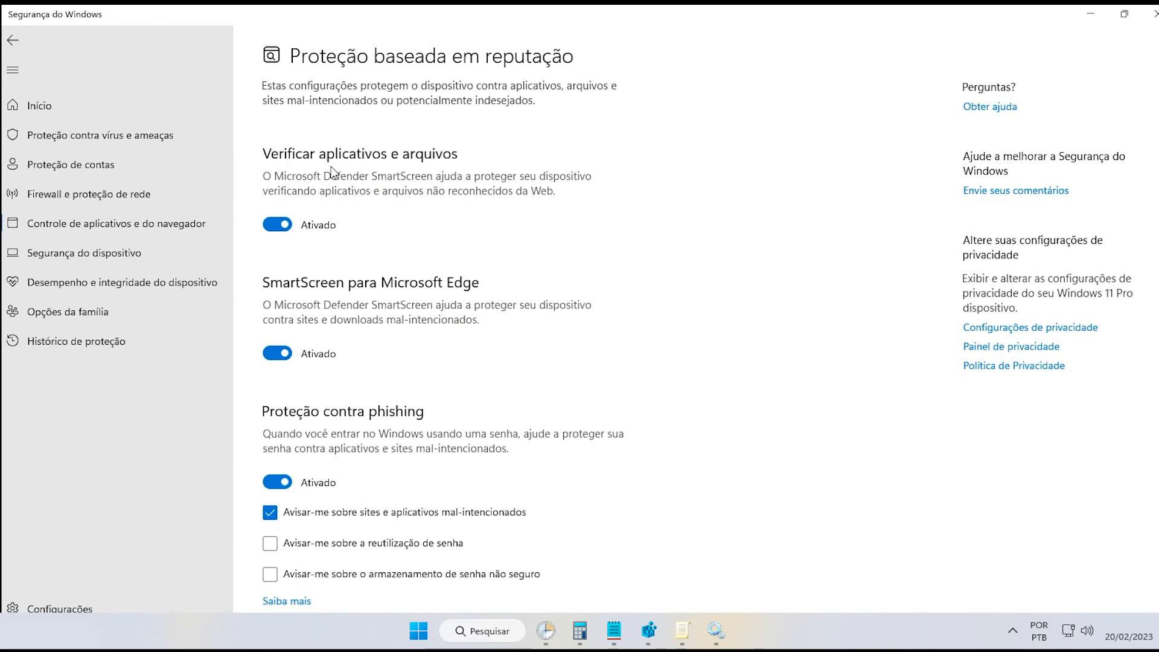
left_click(288, 226)
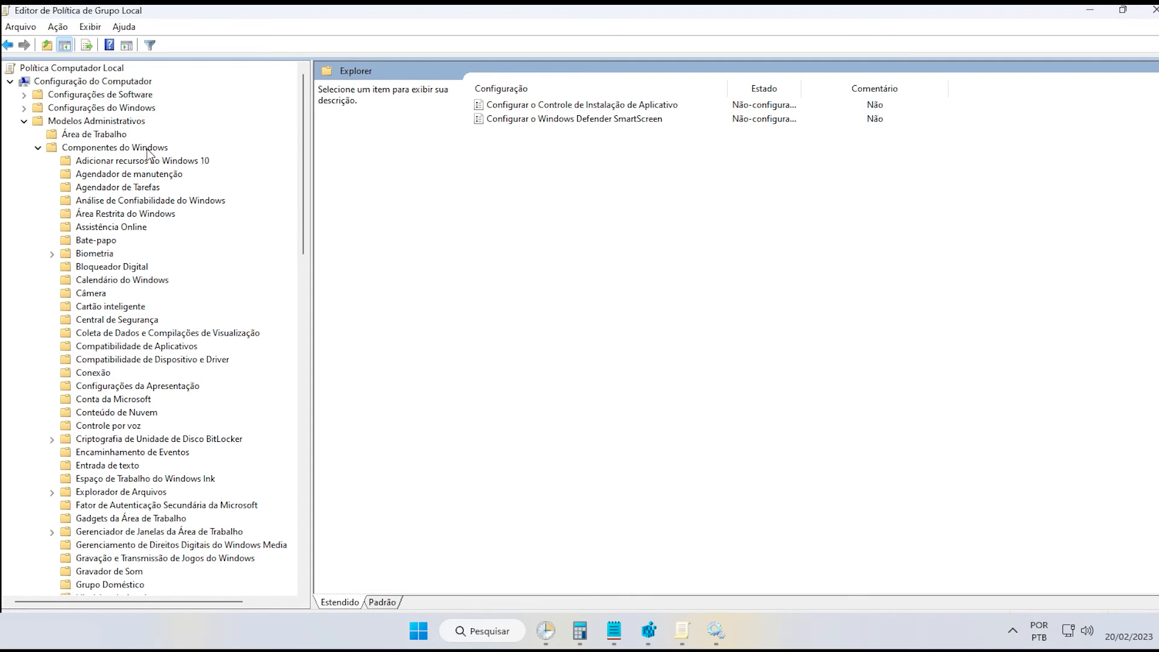
Set the Explorer policy Configurar o Windows Defender SmartScreen to Desabilitado and apply it.
left_click_drag(304, 233, 311, 517)
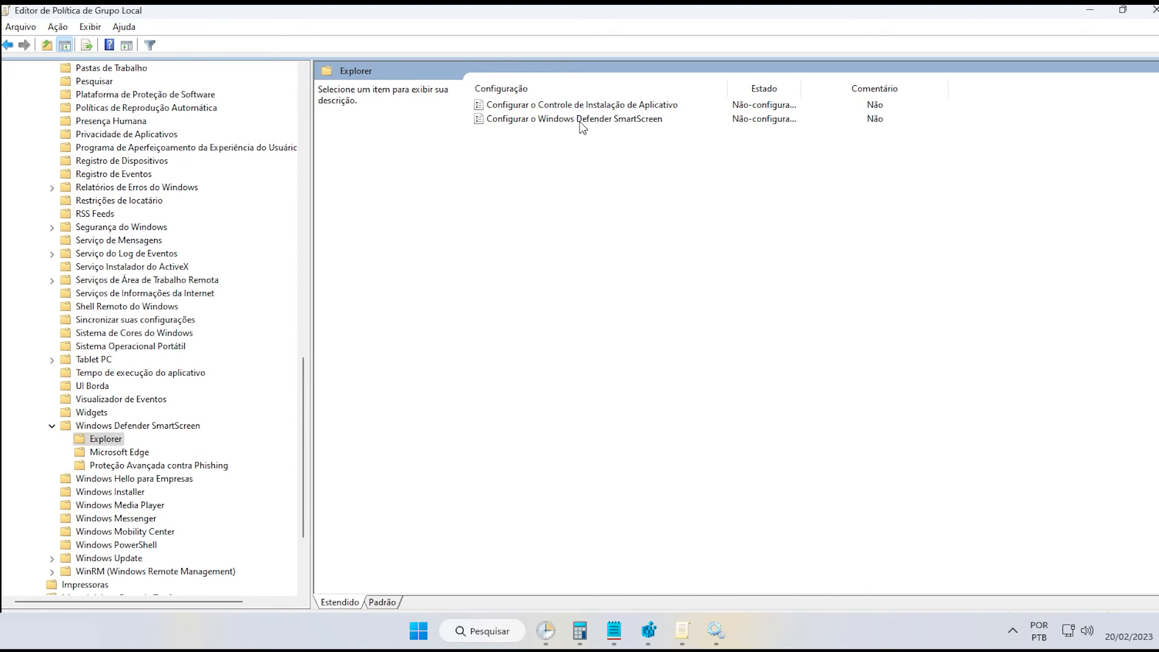
double_click(638, 122)
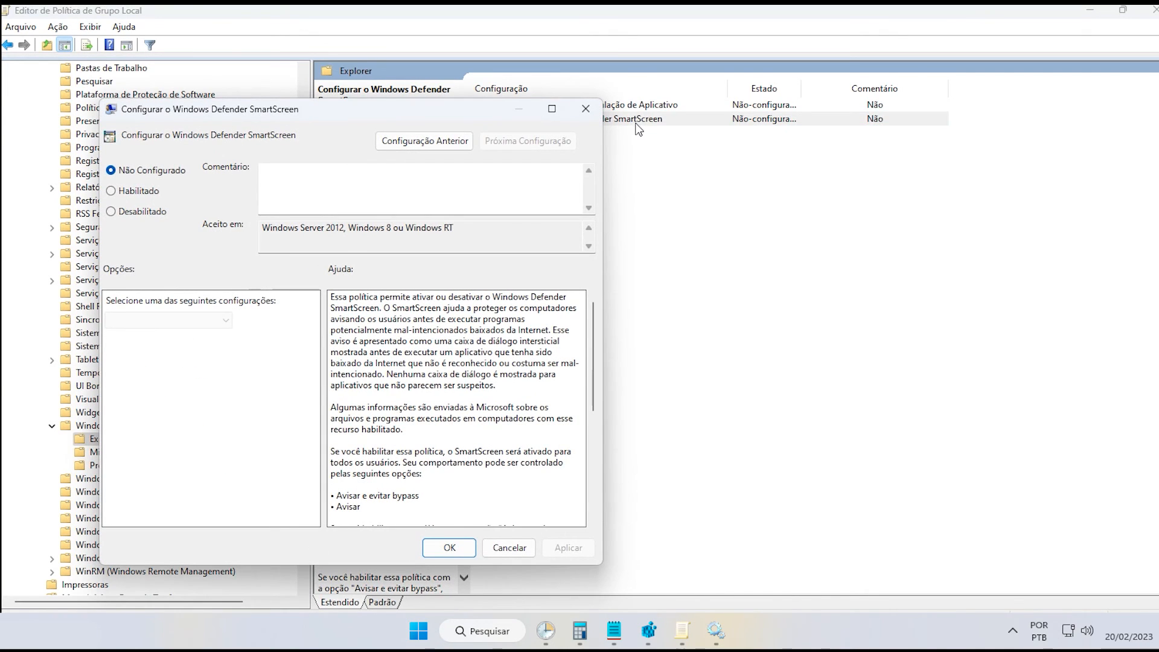
left_click(127, 214)
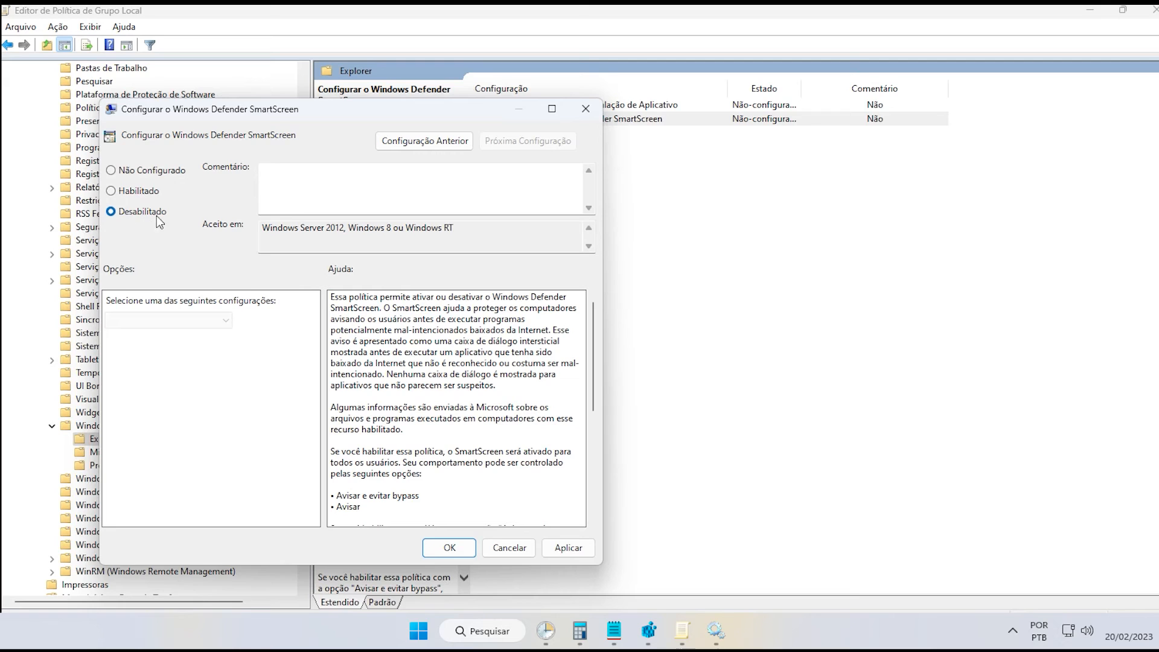
left_click(573, 553)
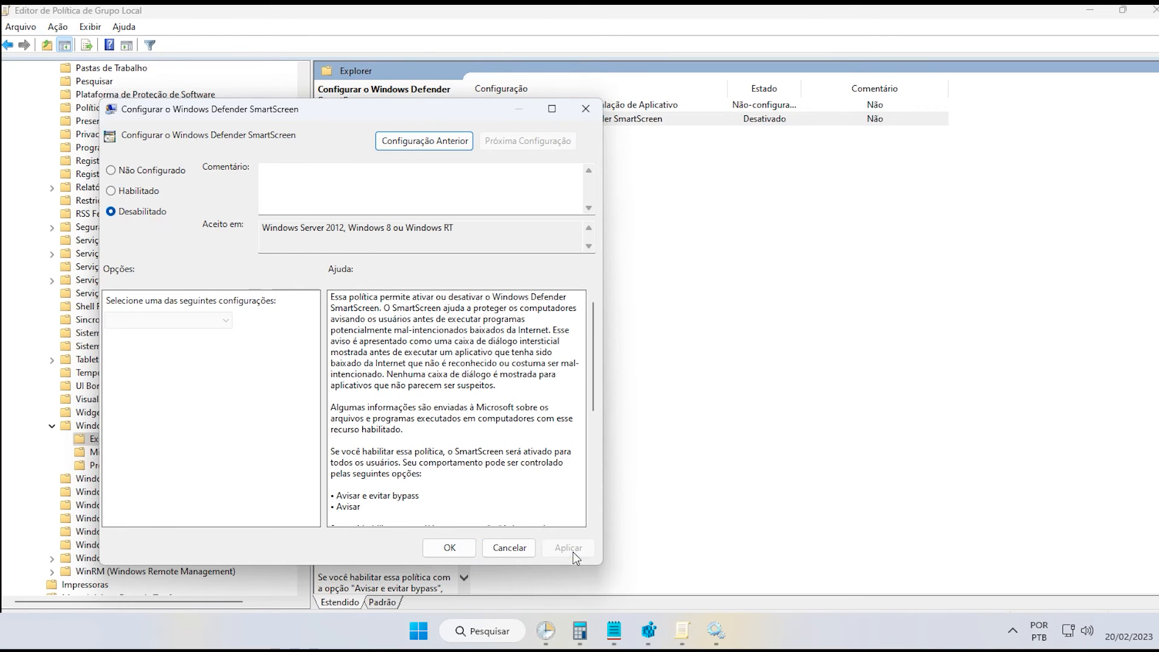
left_click(449, 547)
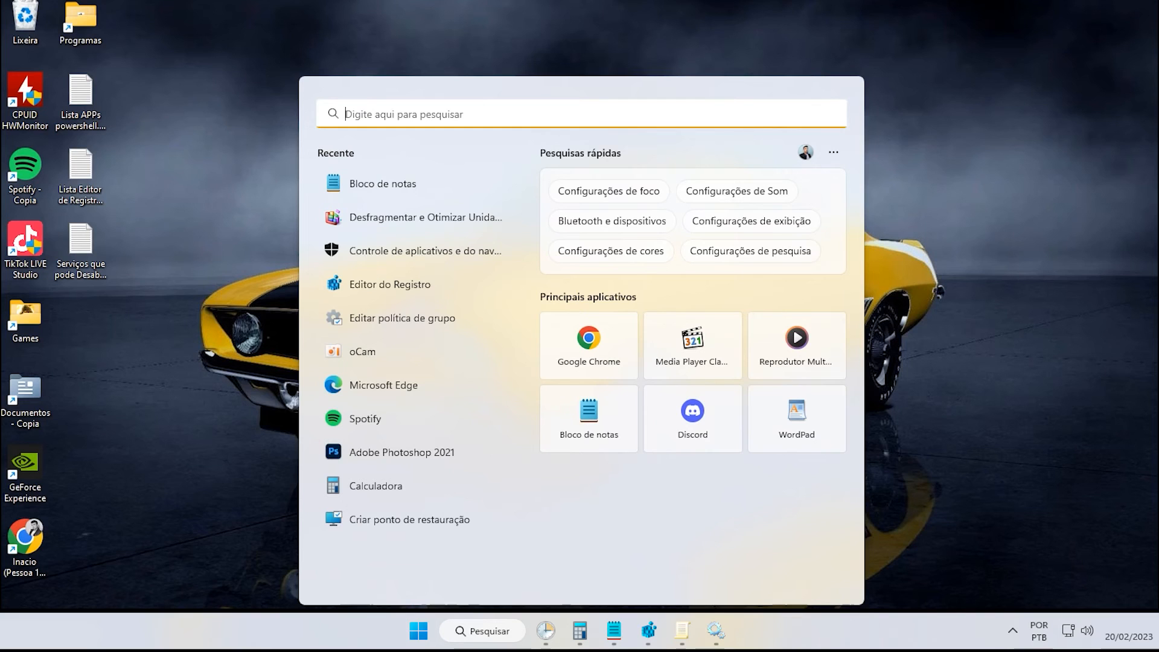
Open Serviços from a Windows search and select the SysMain service.
type("serviços")
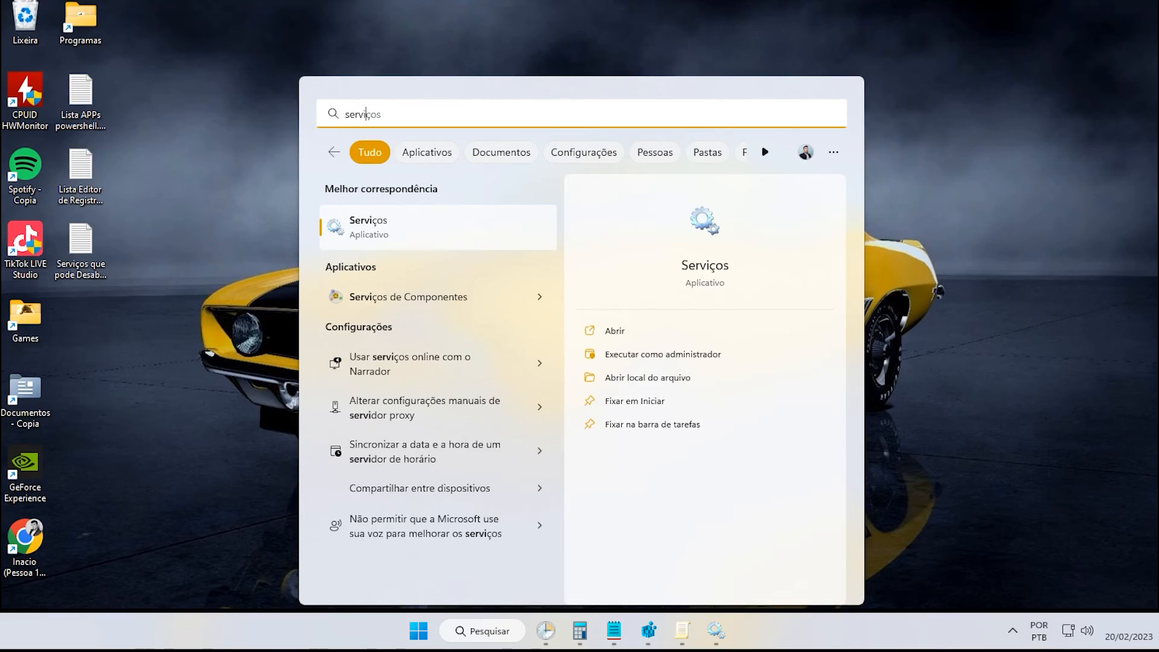
key("Return")
double_click(604, 47)
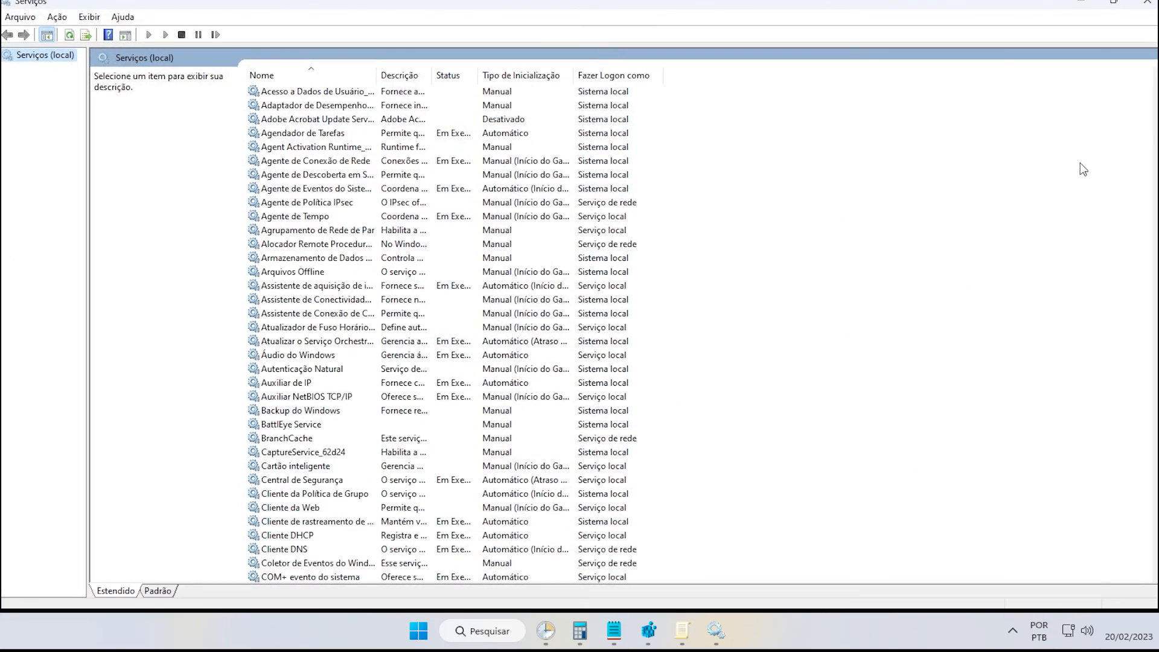
left_click_drag(1155, 119, 1155, 529)
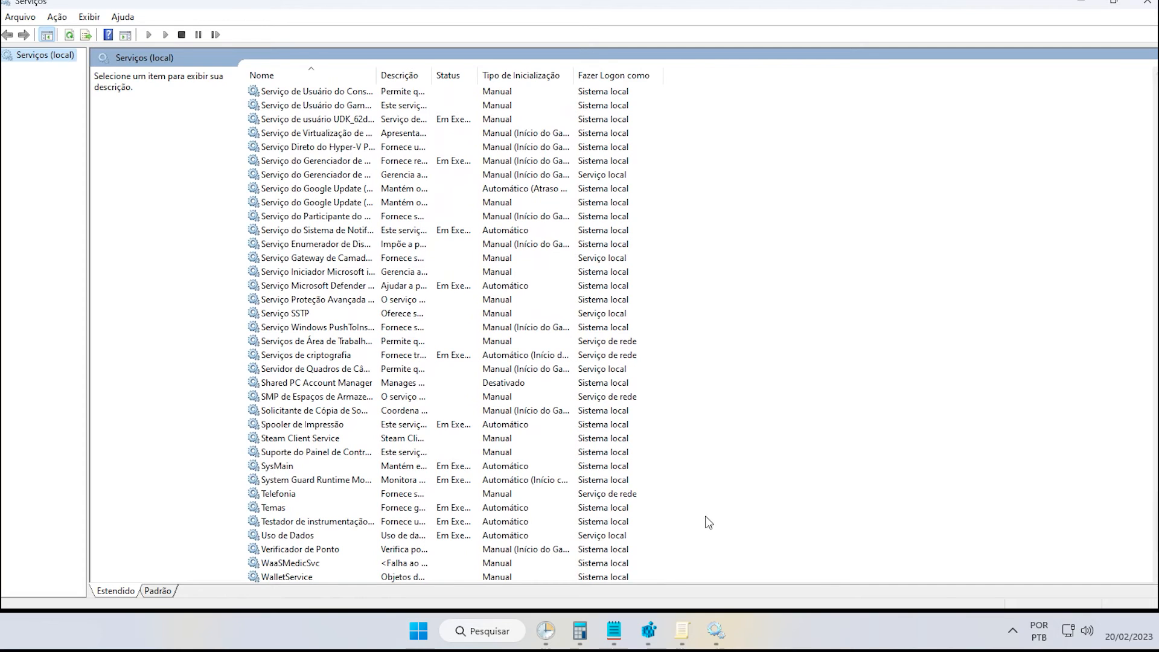
scroll(700, 483, "down", 1)
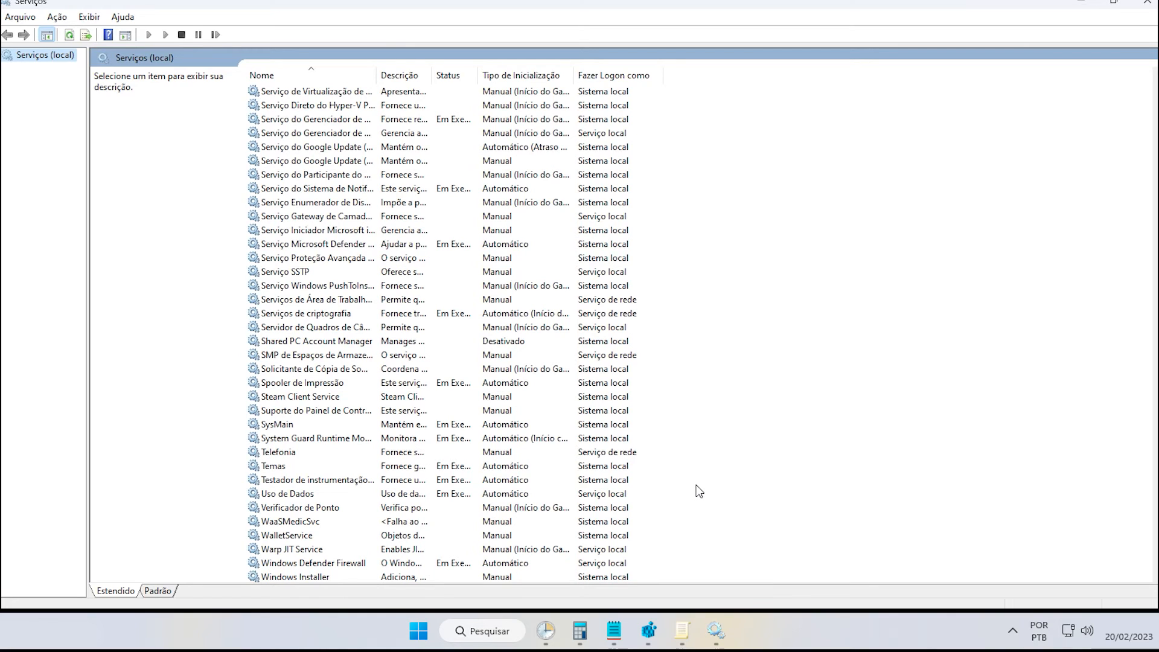
left_click(284, 425)
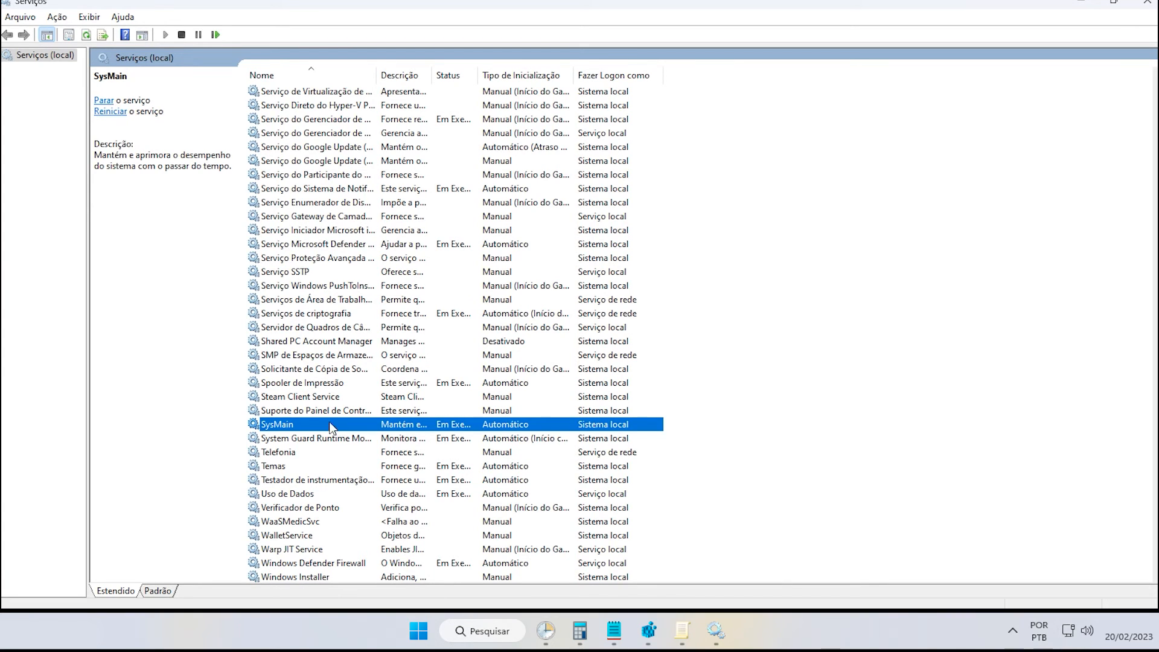
Review the list of services that can be disabled in Serviços que pode Desabilitar.txt, then minimize it.
left_click(614, 631)
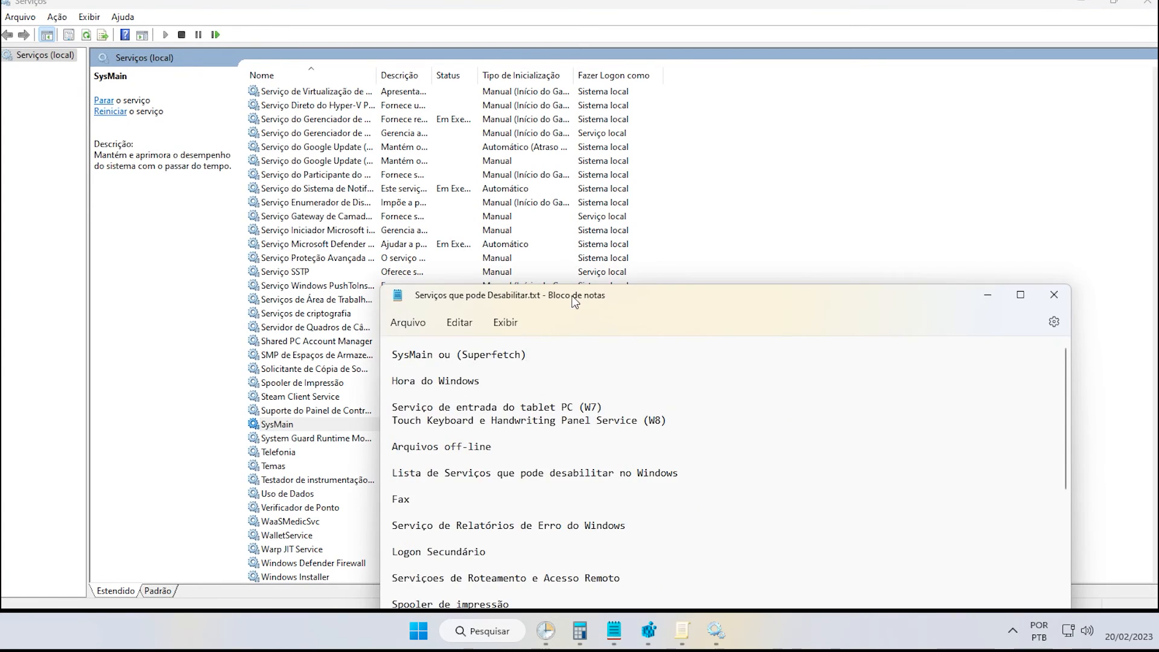
left_click_drag(619, 294, 592, 277)
scroll(843, 297, "down", 3)
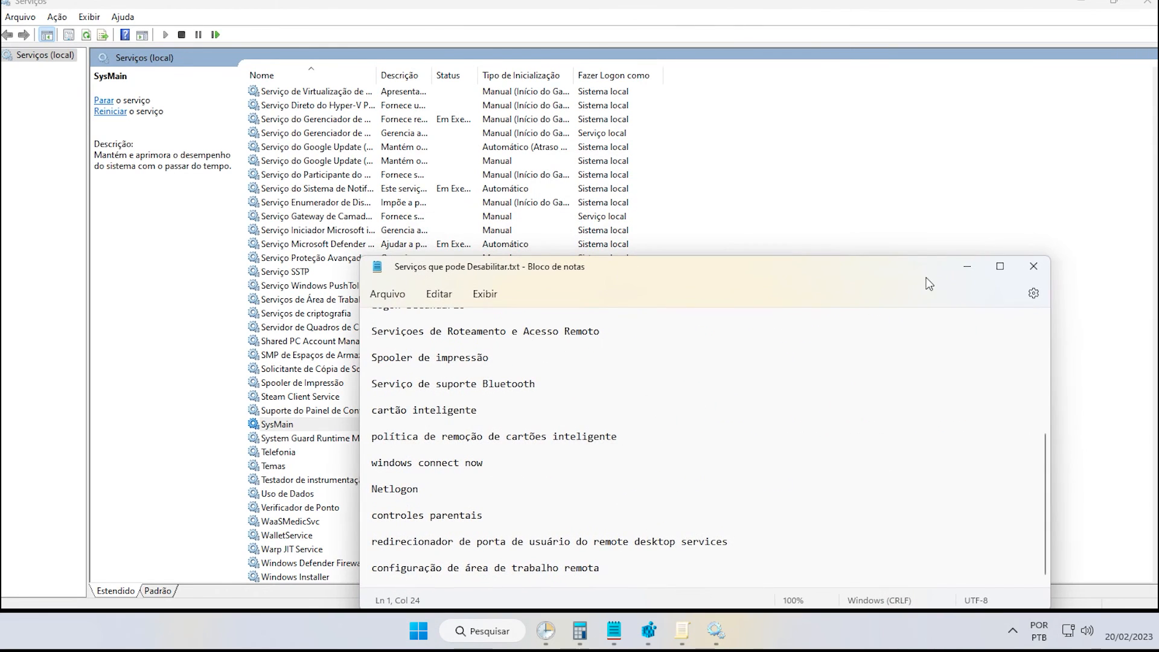
left_click(965, 270)
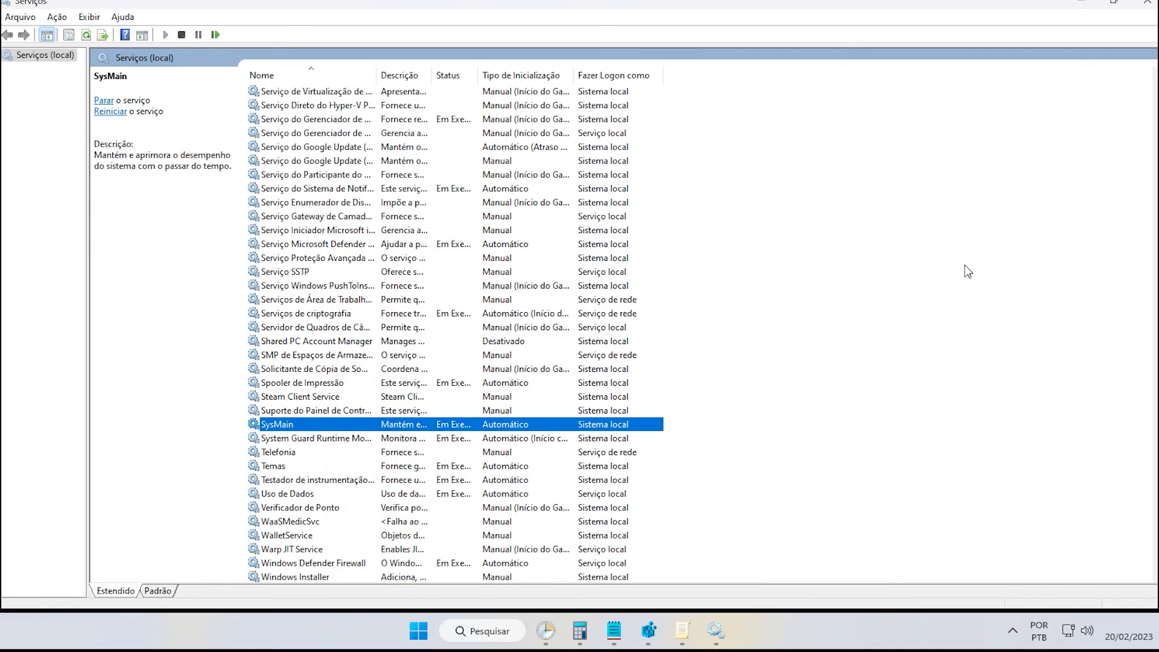
Stop the SysMain service and set its Tipo de inicialização to Desativado.
double_click(286, 424)
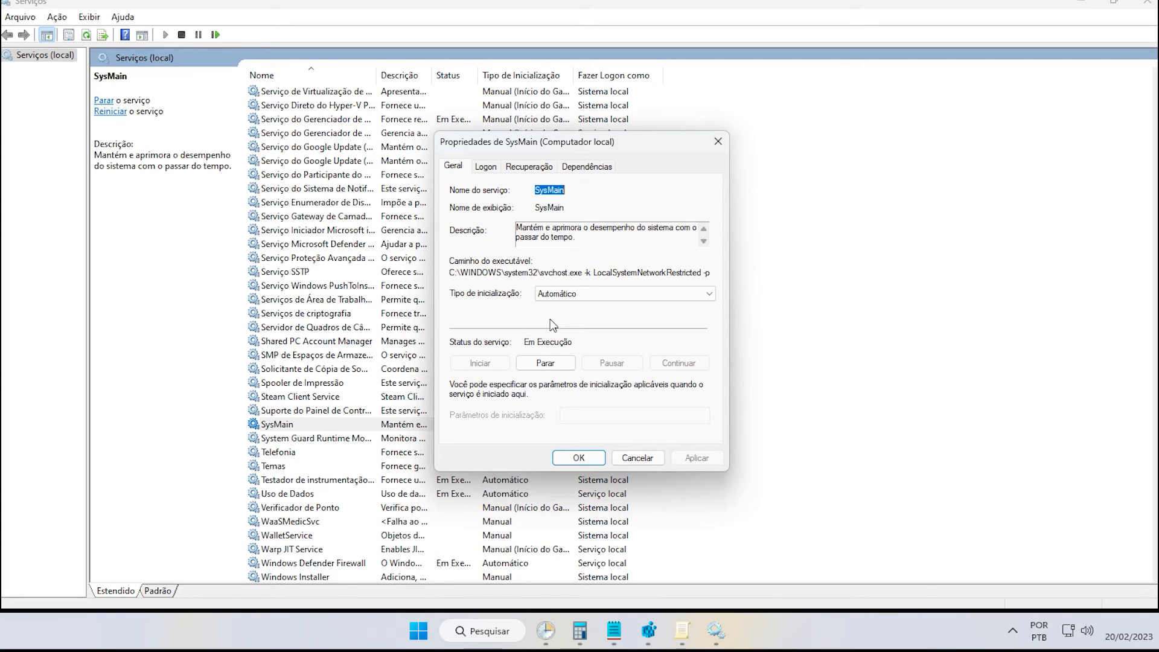
left_click(546, 364)
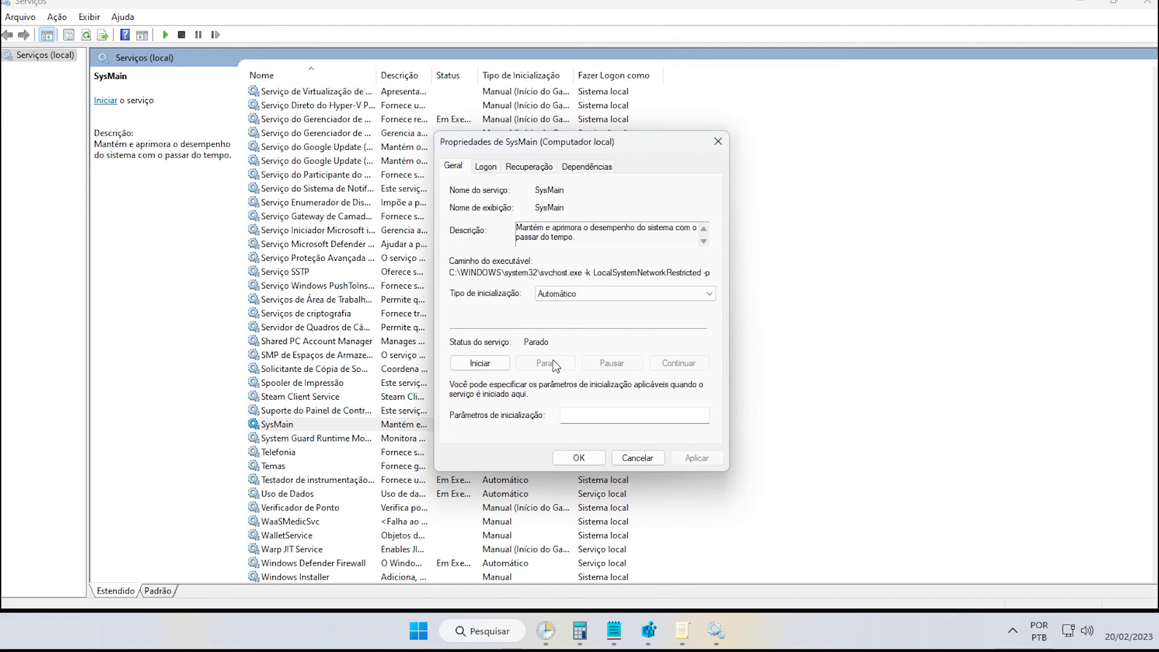
left_click(598, 295)
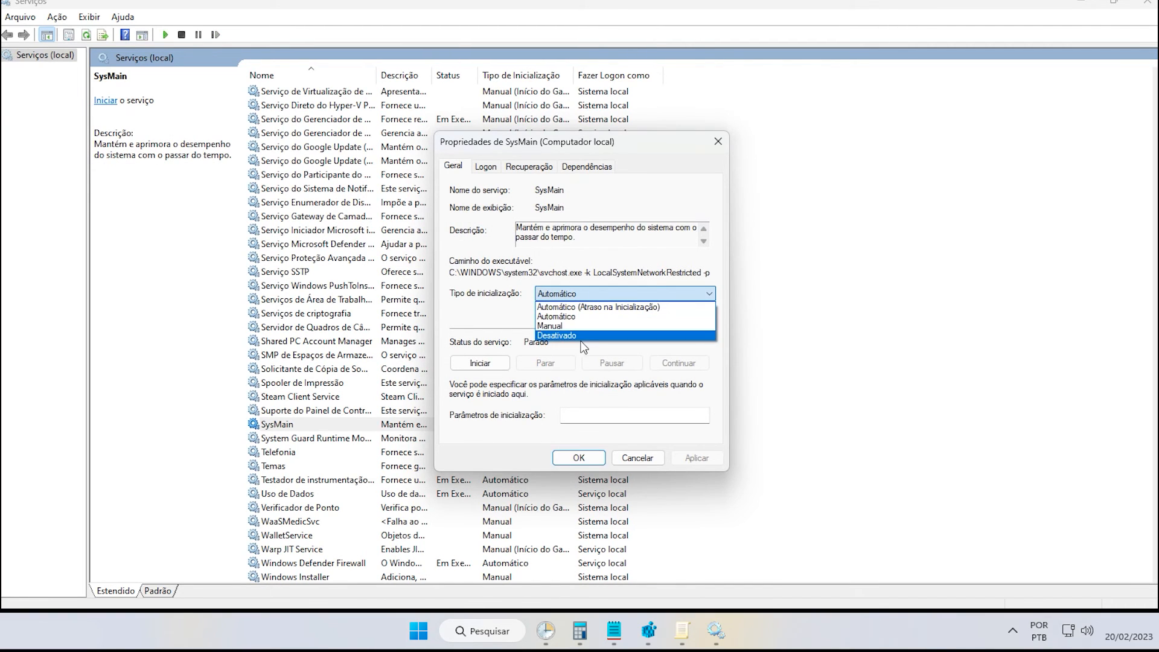
left_click(570, 338)
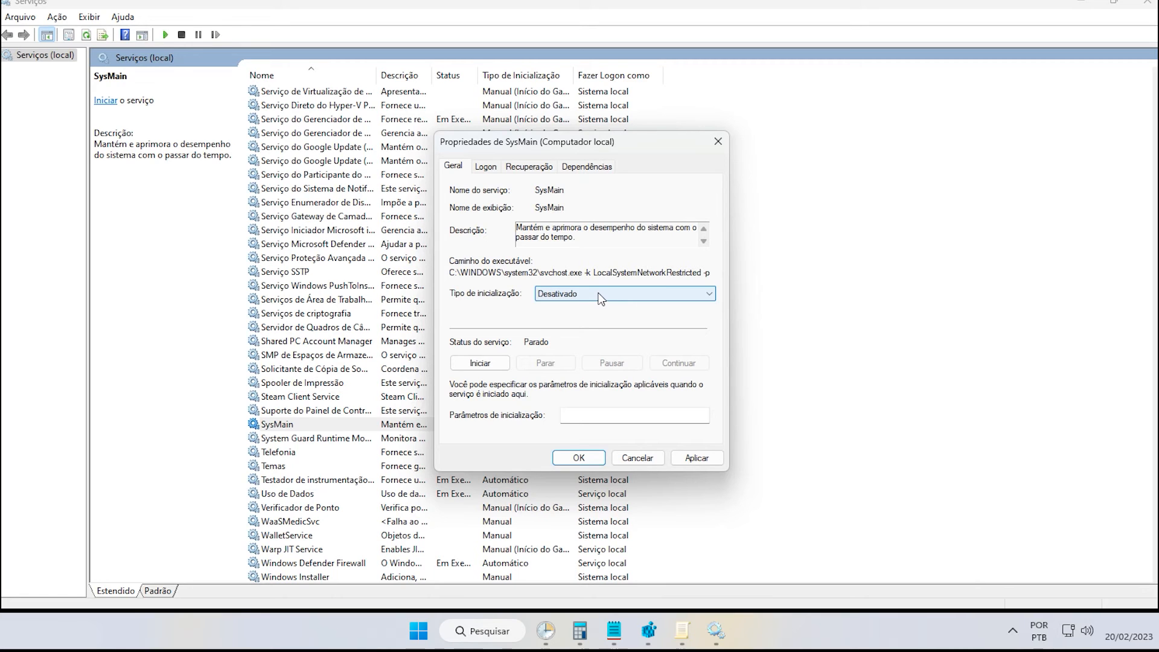
left_click_drag(624, 139, 872, 158)
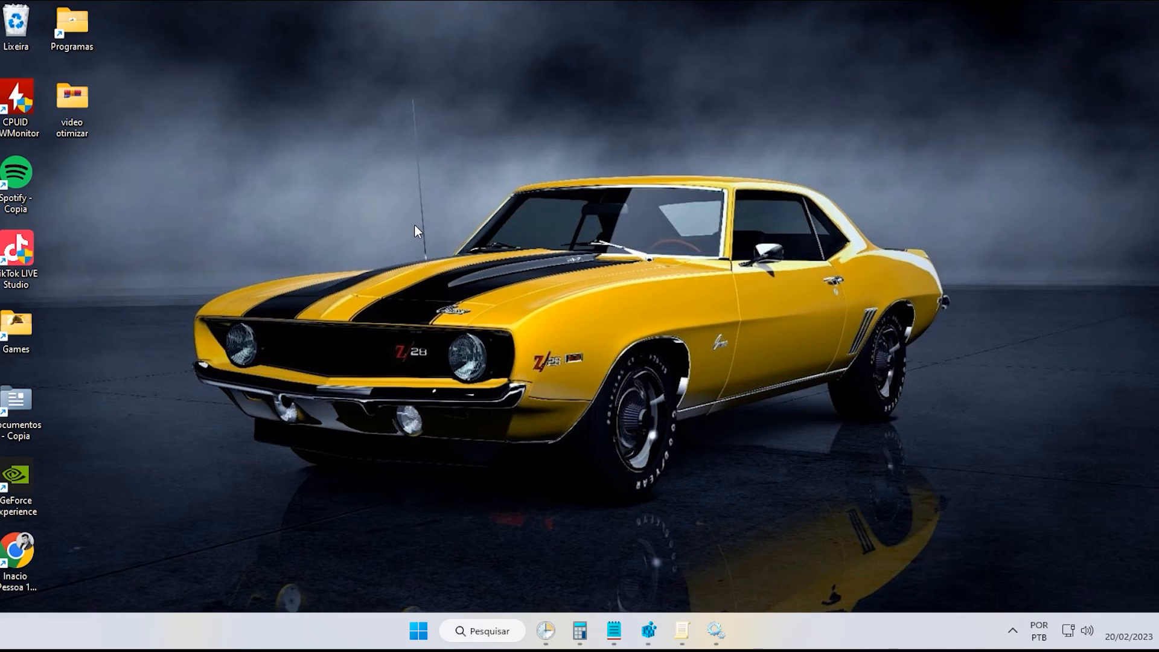
right_click(419, 221)
mouse_move(496, 270)
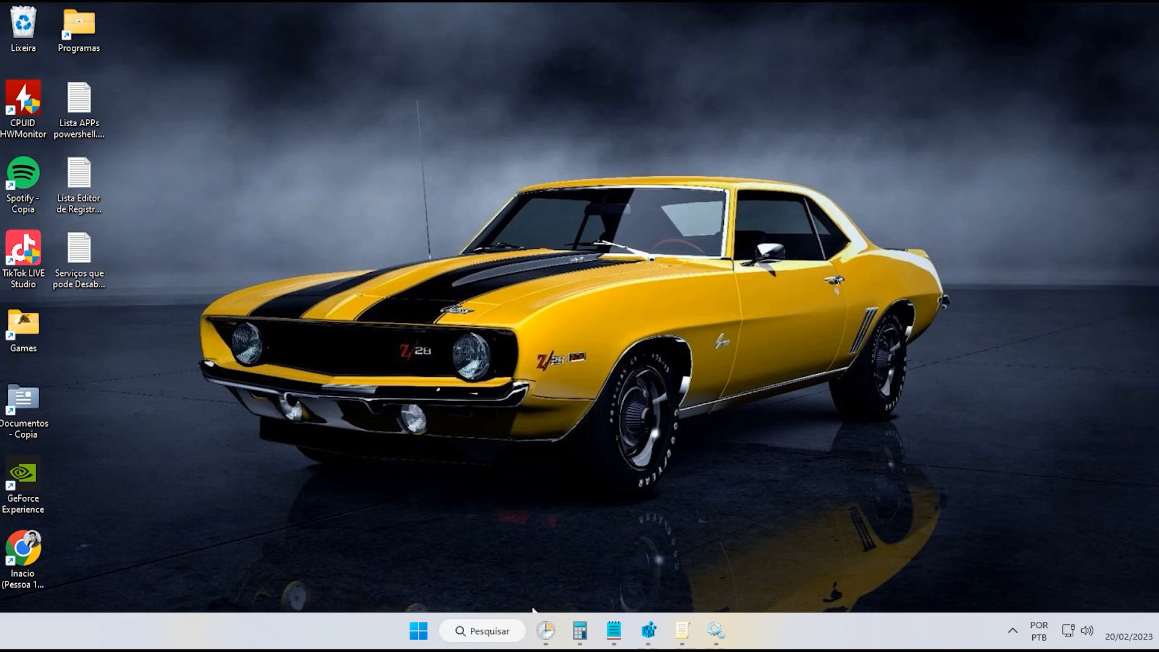
Open the Agendador de Tarefas library in a maximized window and widen the Nome column of the task list.
left_click(486, 631)
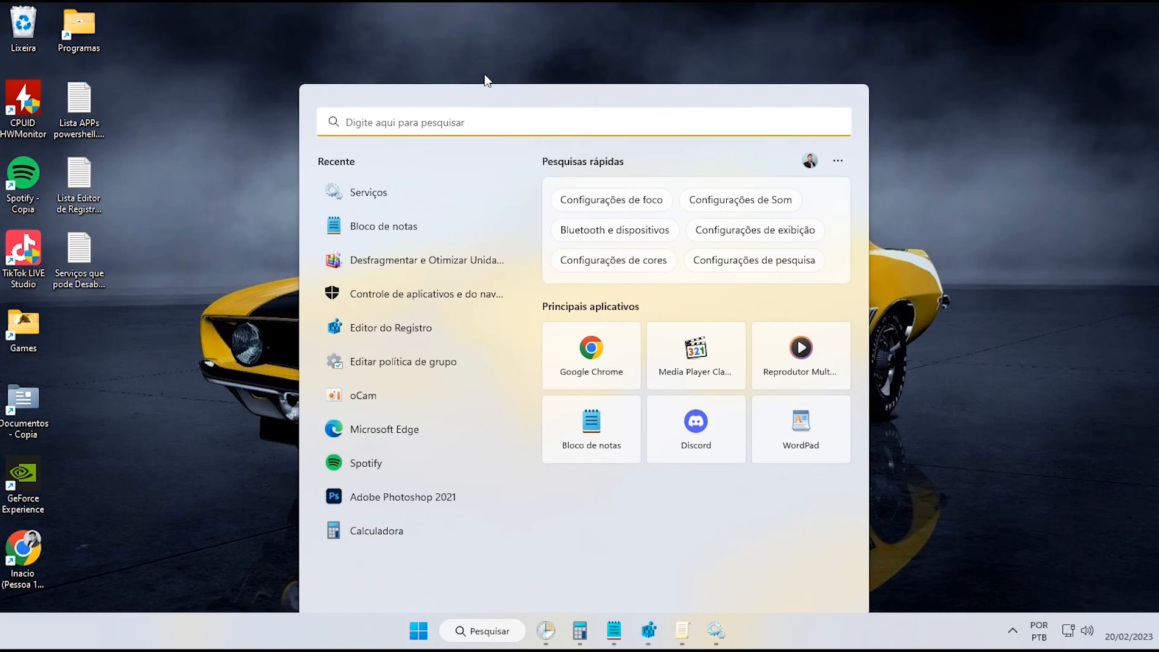
type("agenda")
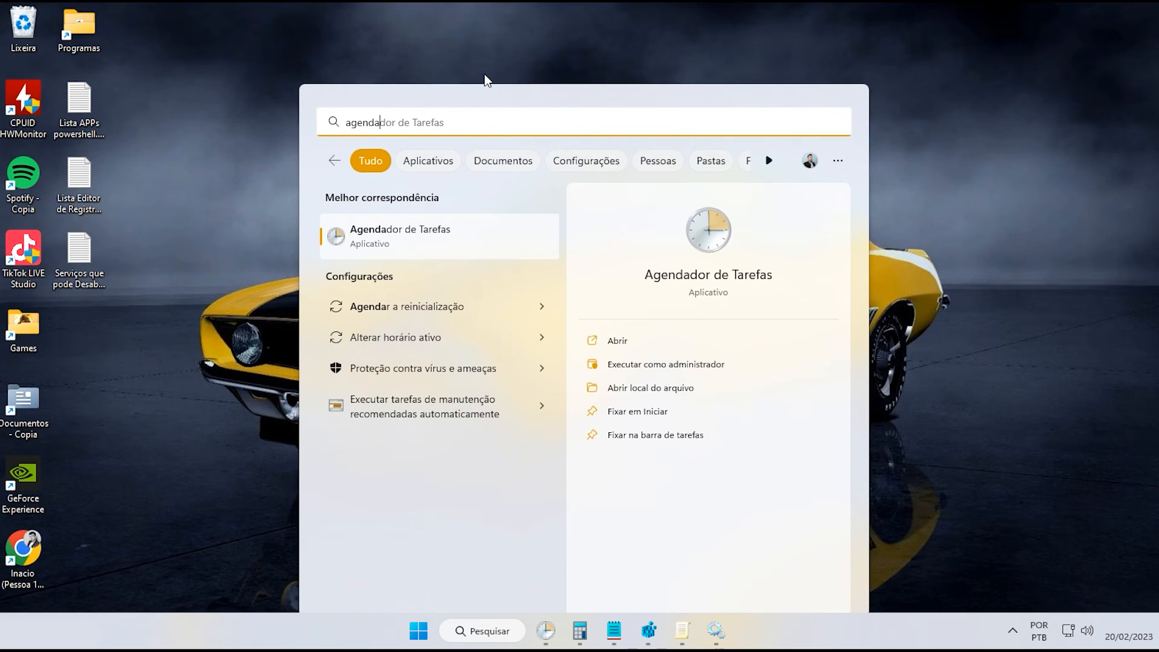
left_click(328, 237)
left_click(368, 162)
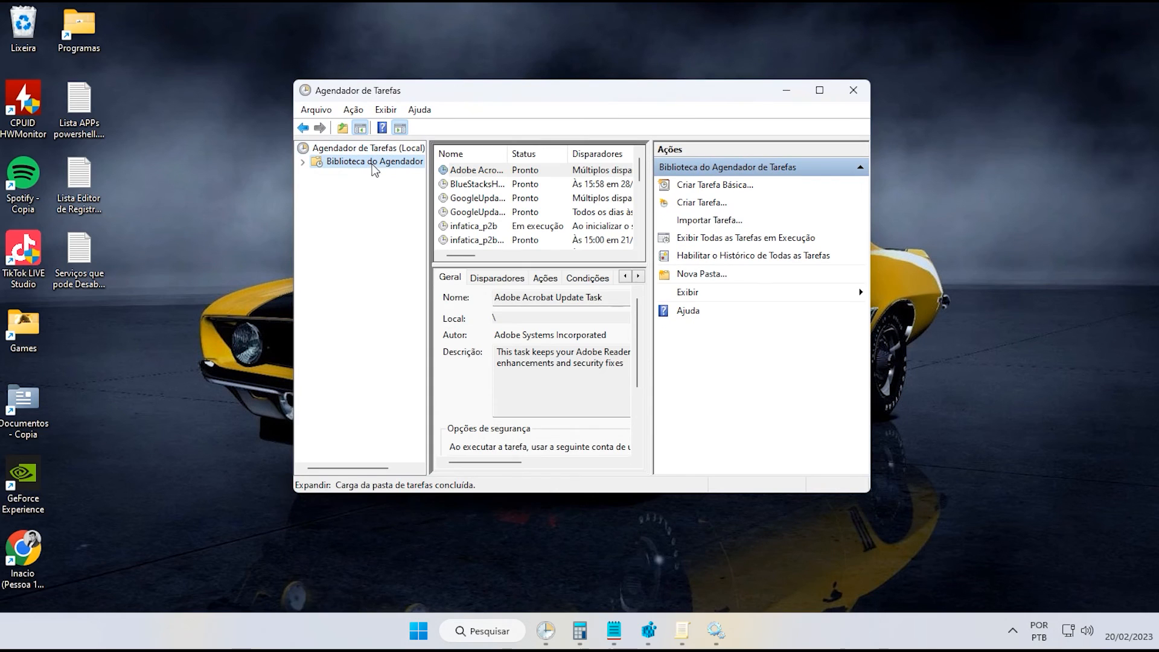
left_click(819, 90)
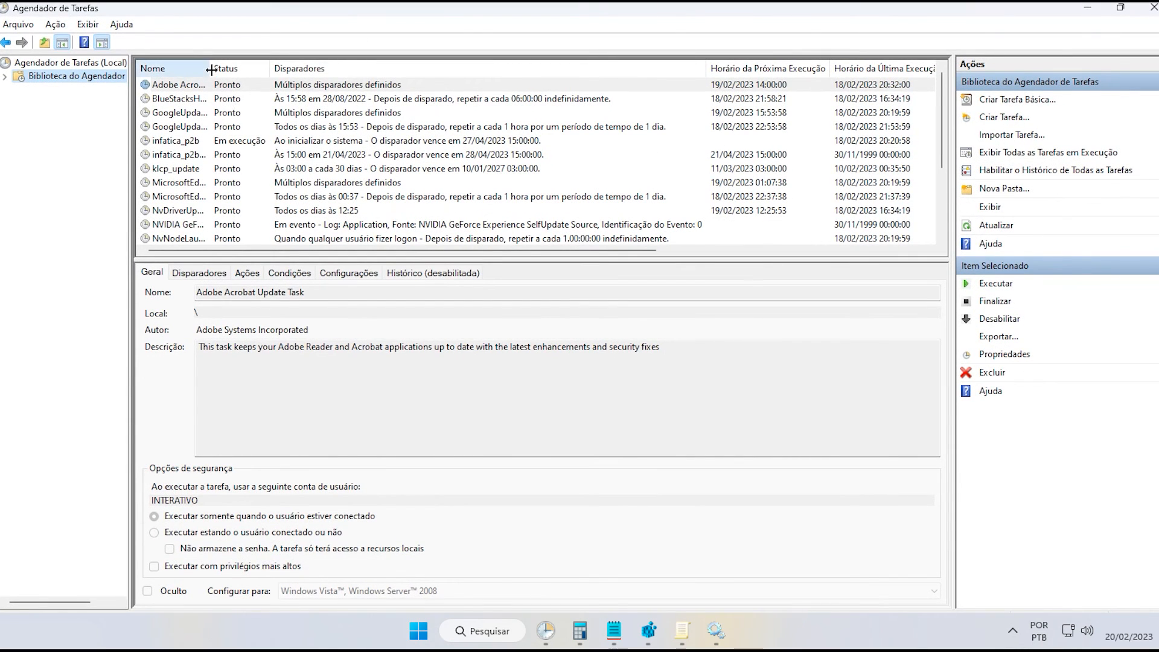
left_click_drag(216, 68, 324, 76)
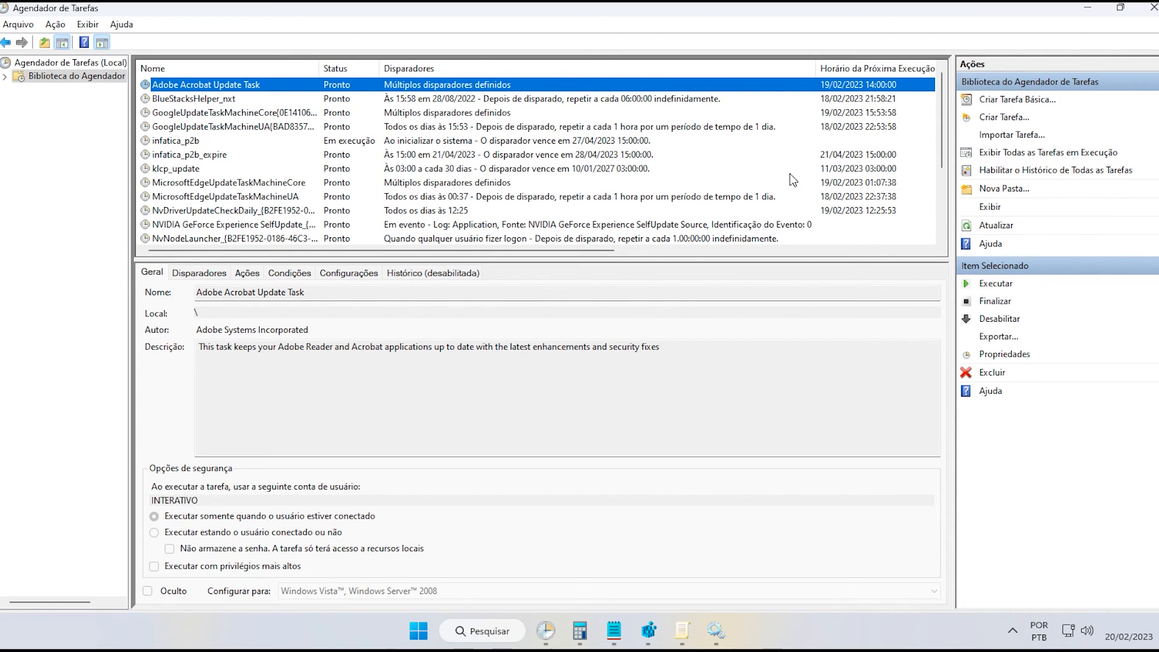
Examine the trigger schedule of the BlueStacksHelper_nxt task and close its properties.
left_click(446, 99)
double_click(447, 99)
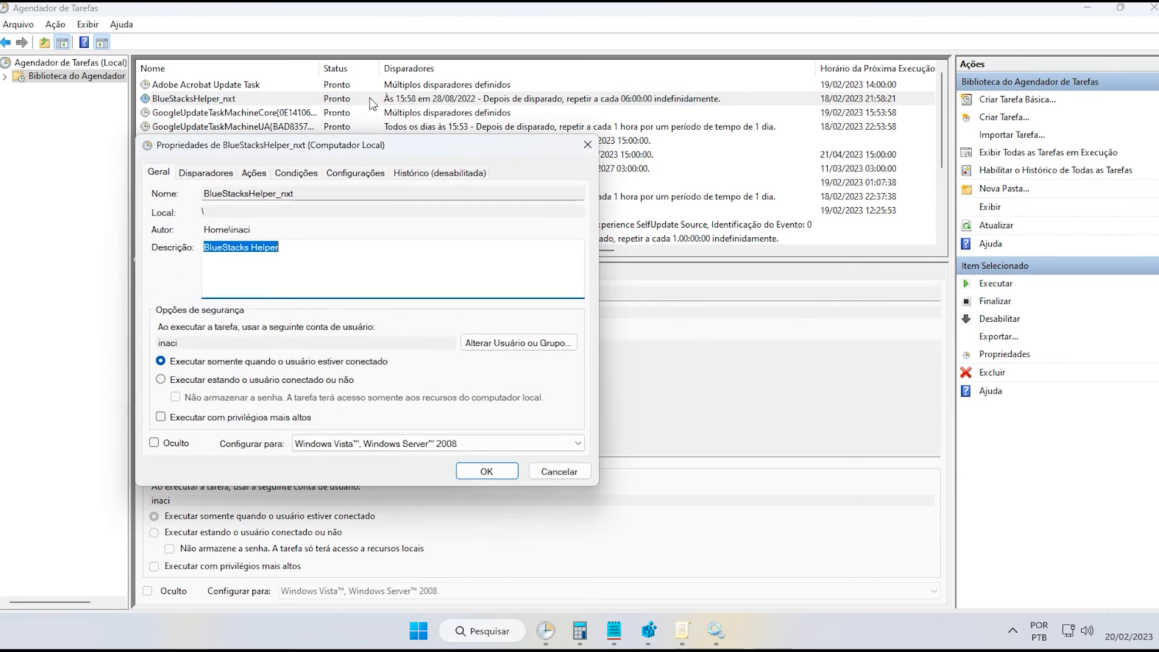
left_click(206, 173)
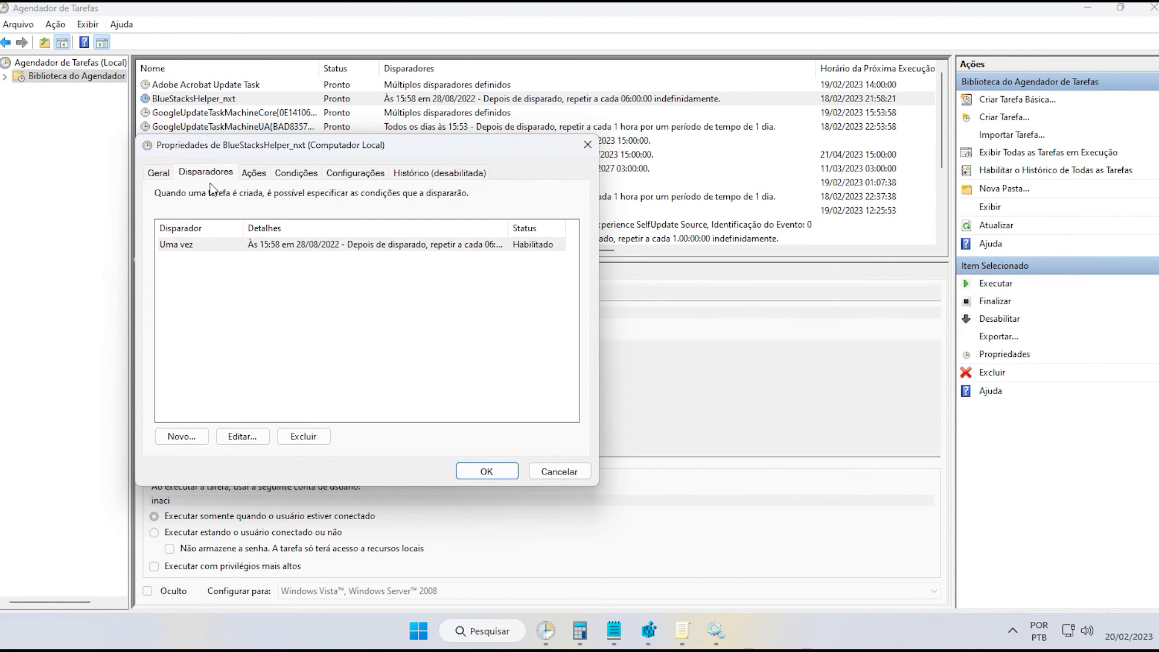
left_click(305, 245)
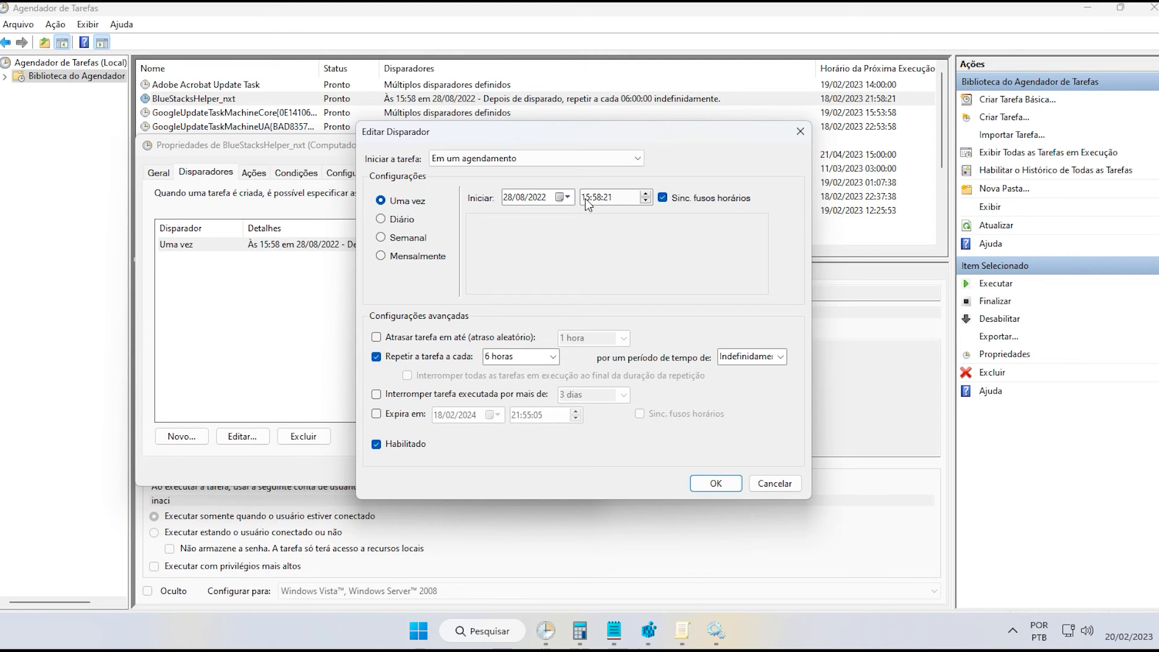
left_click(730, 484)
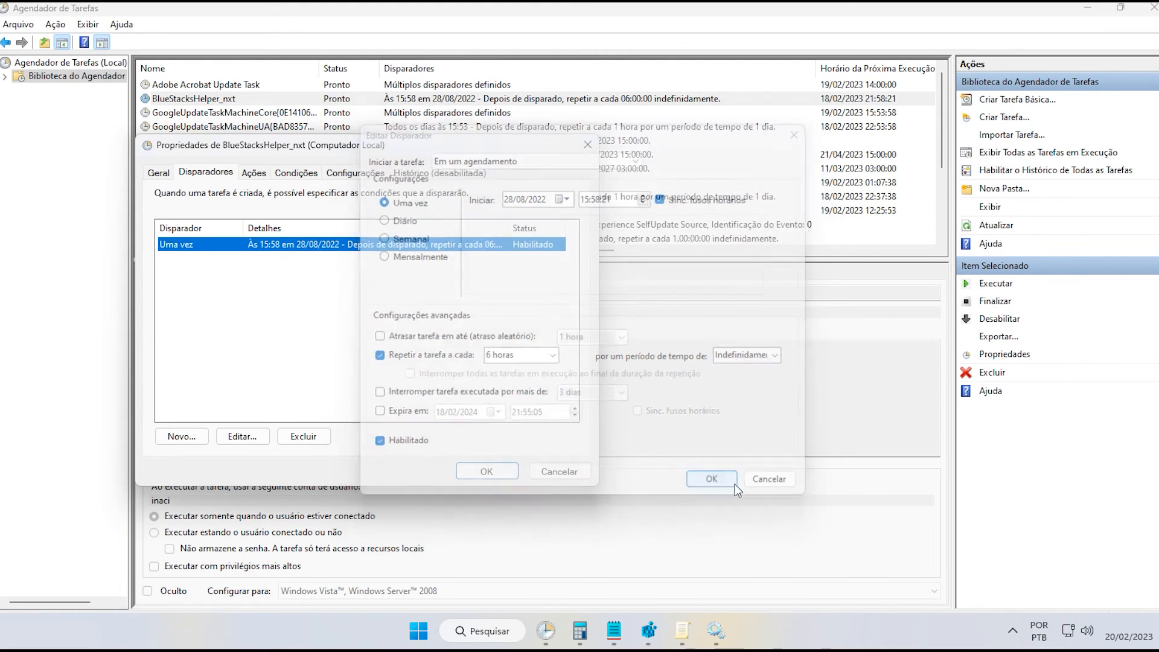
left_click(487, 472)
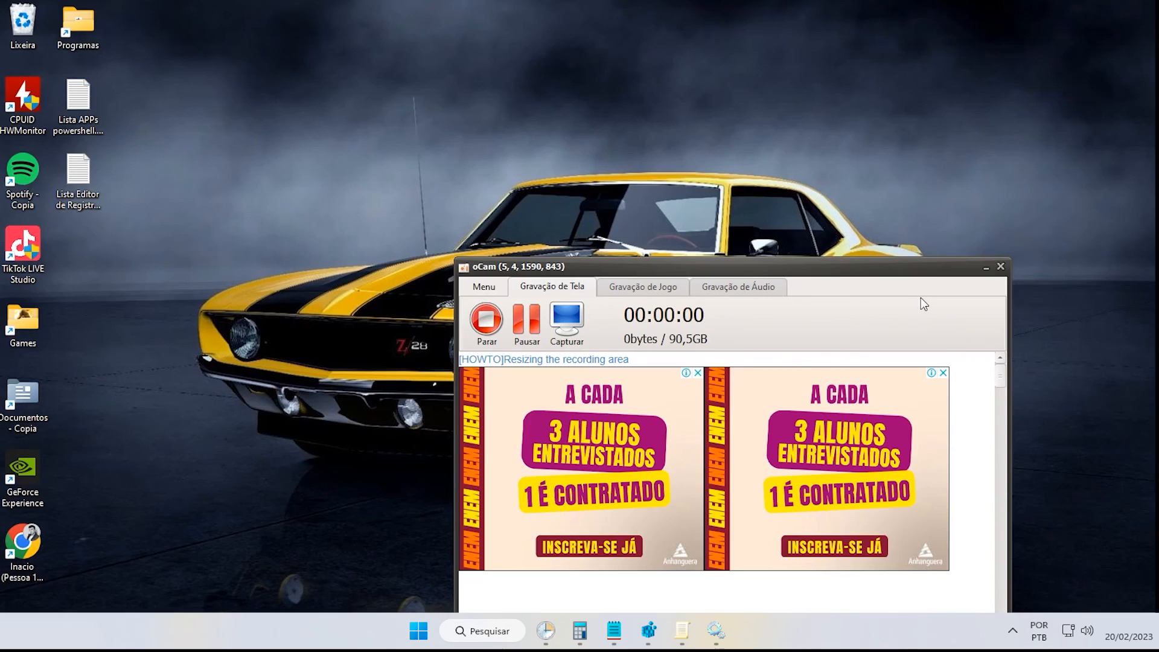
Open the scheduled optimization settings of Desfragmentar e Otimizar Unidades and move the dialog clear of the drive list.
left_click(986, 269)
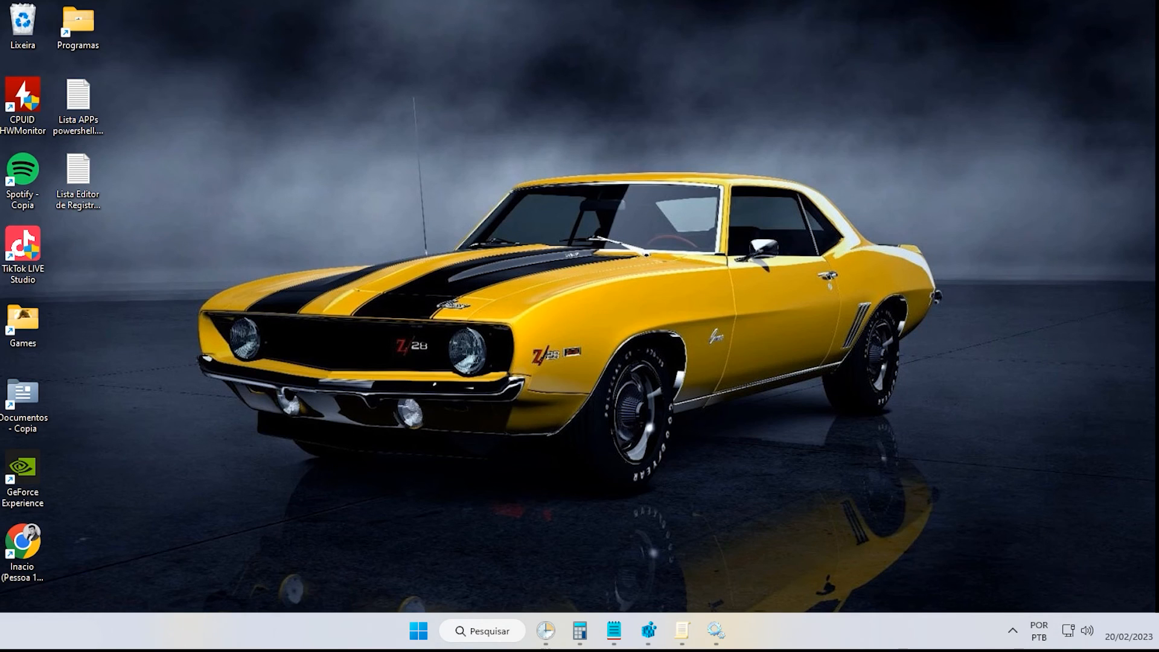
left_click(485, 632)
type("des")
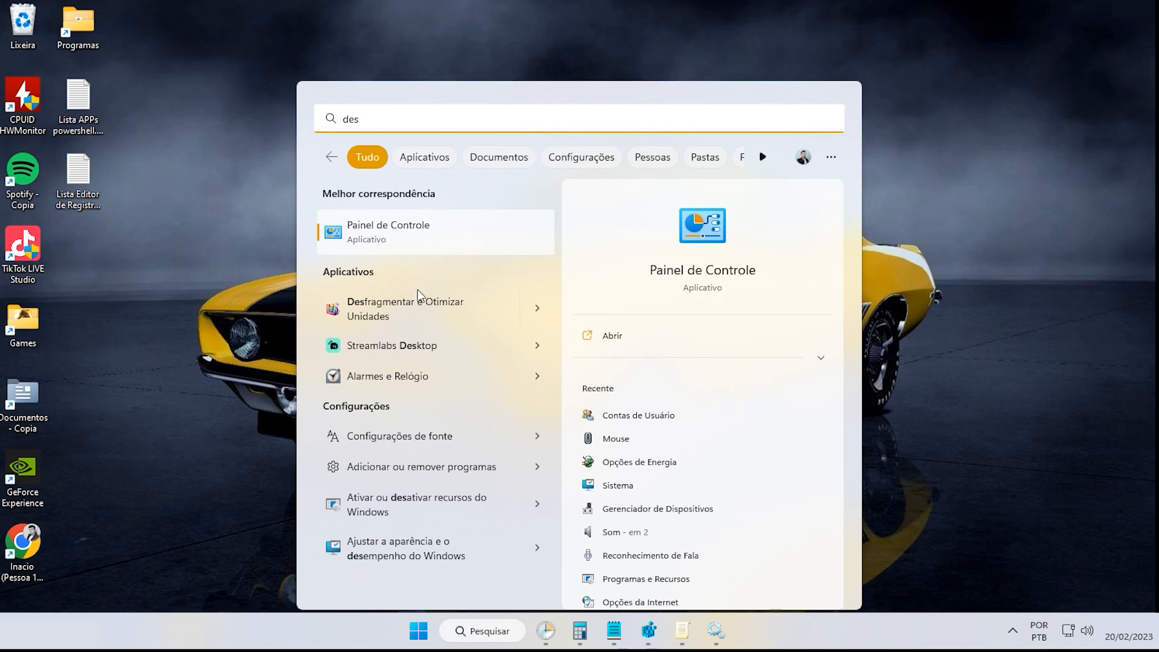
left_click(417, 305)
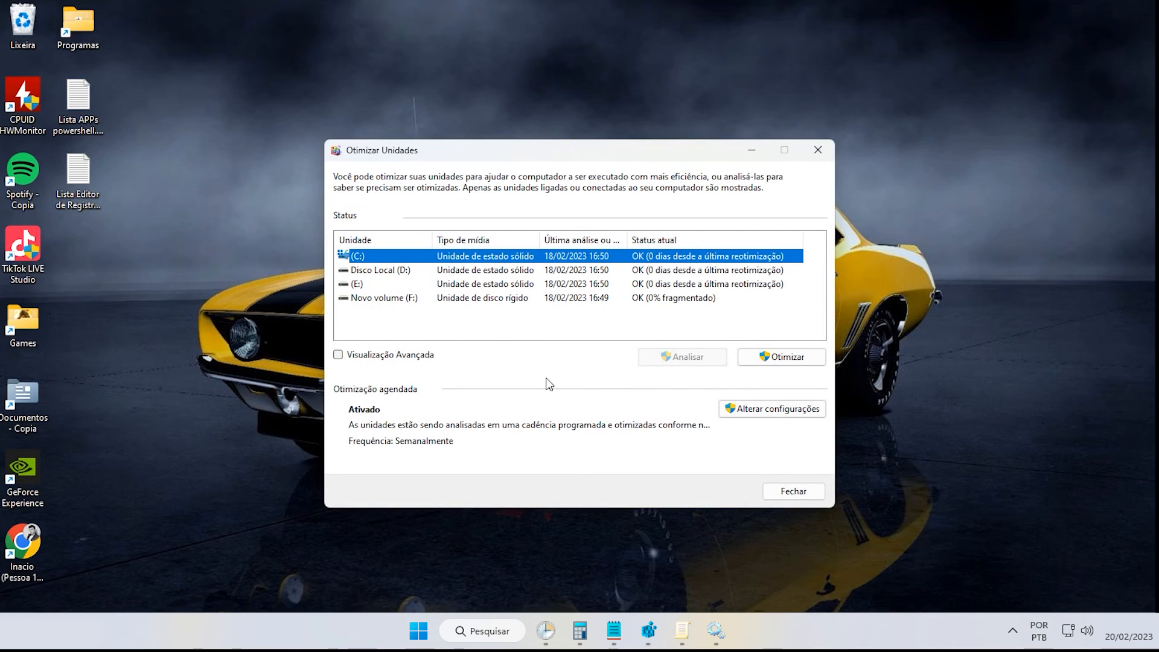
left_click(788, 411)
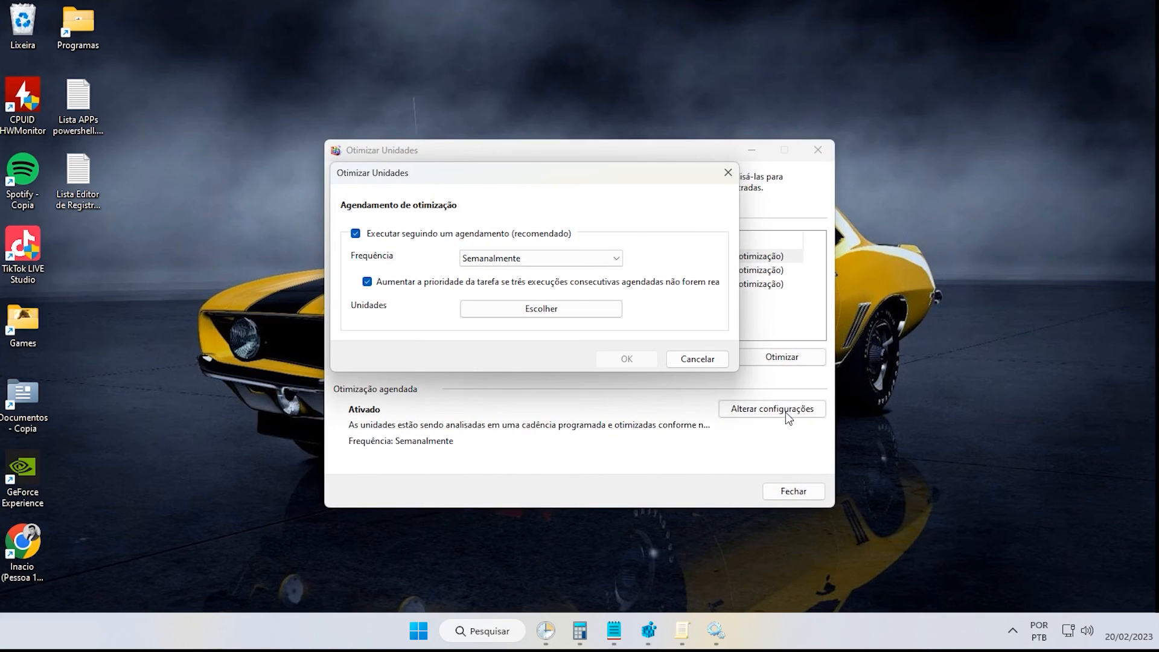
left_click_drag(512, 161, 887, 201)
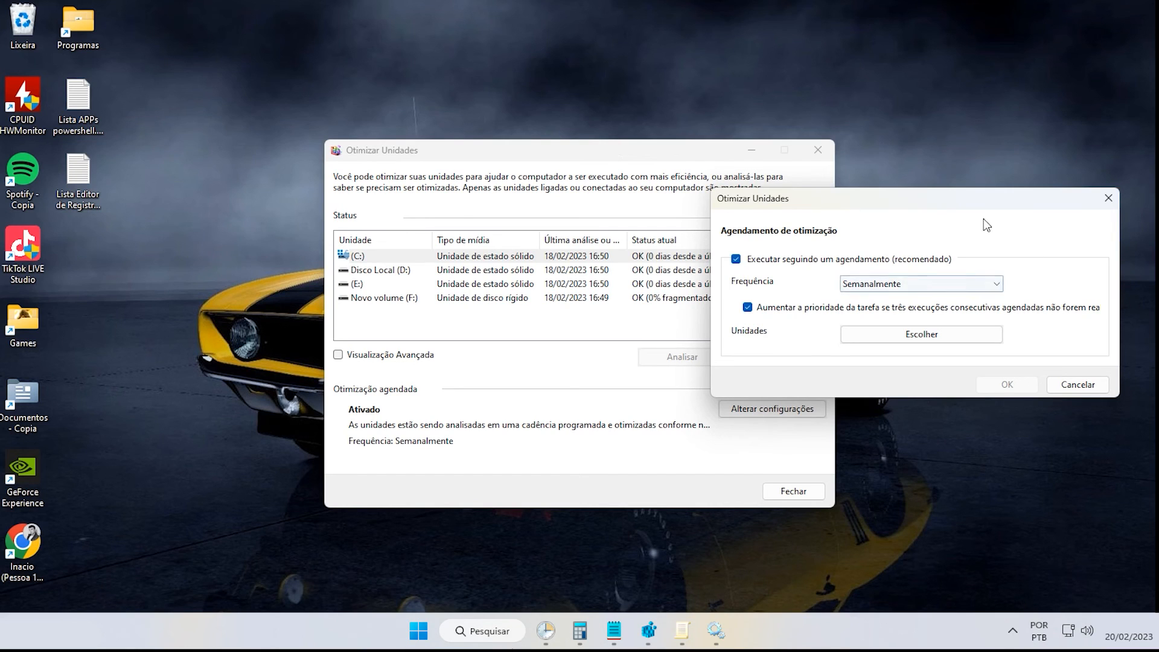
Disable running drive optimization on a schedule and select all the drives in the Otimizar Unidades list.
left_click(895, 284)
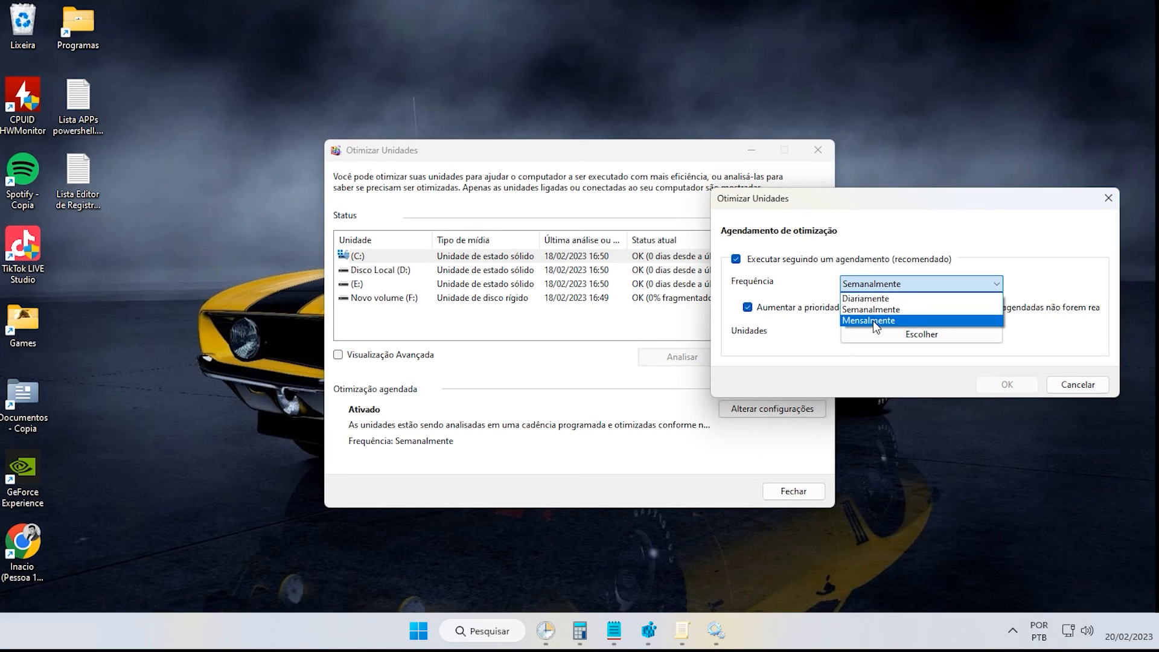
left_click(796, 268)
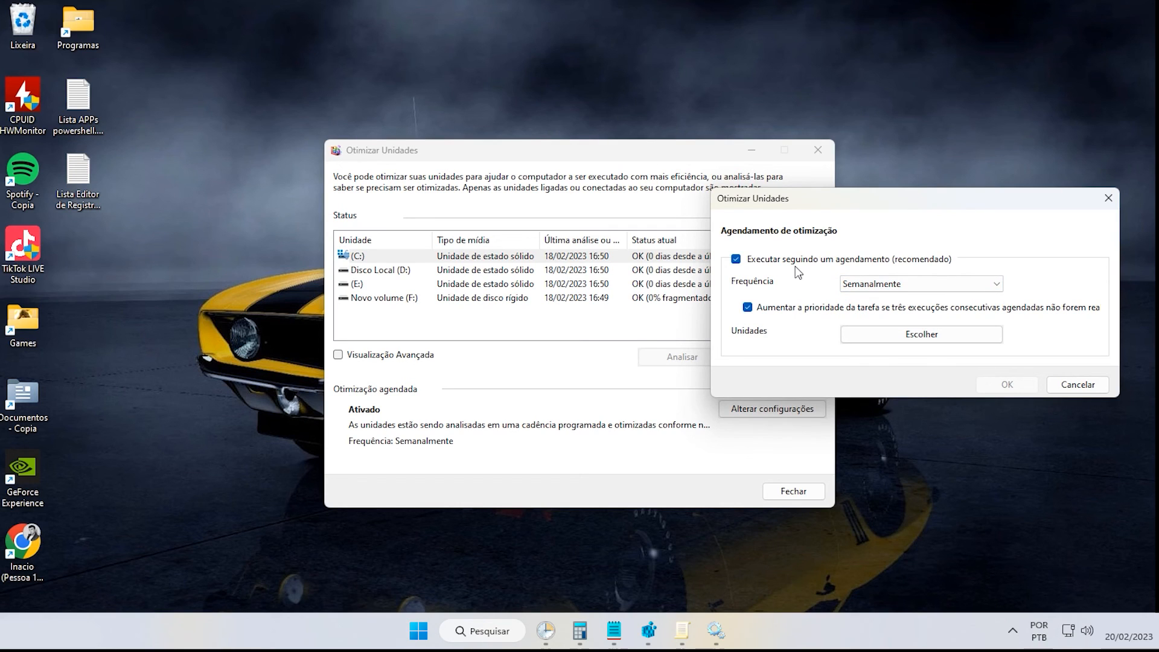
left_click(738, 259)
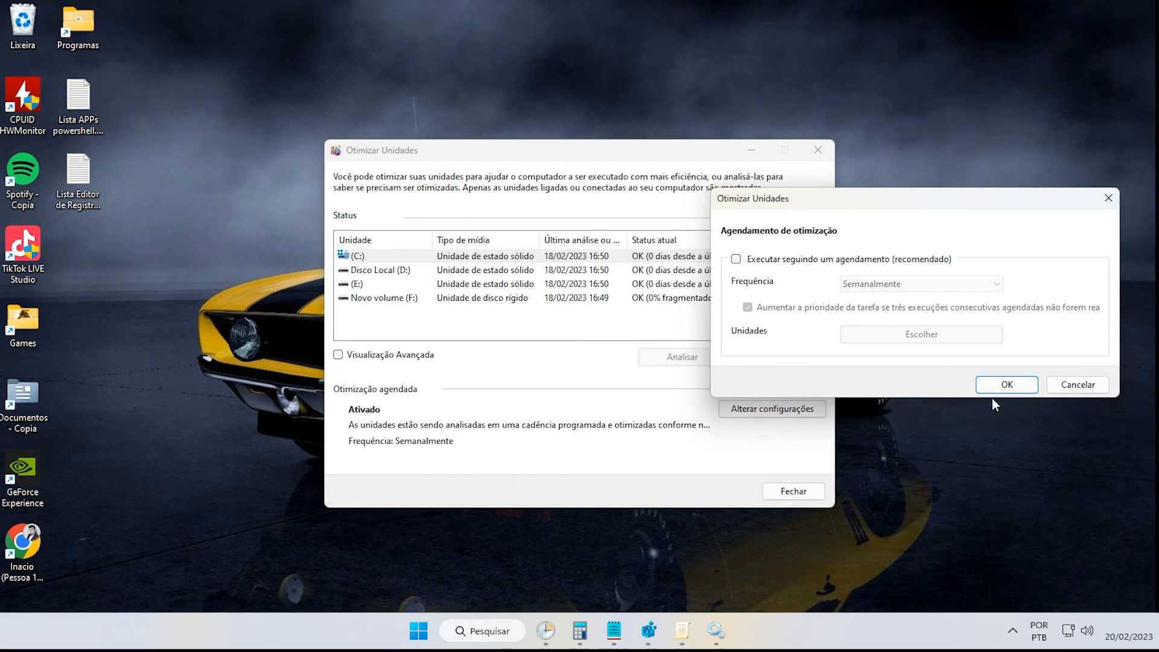
left_click(1004, 387)
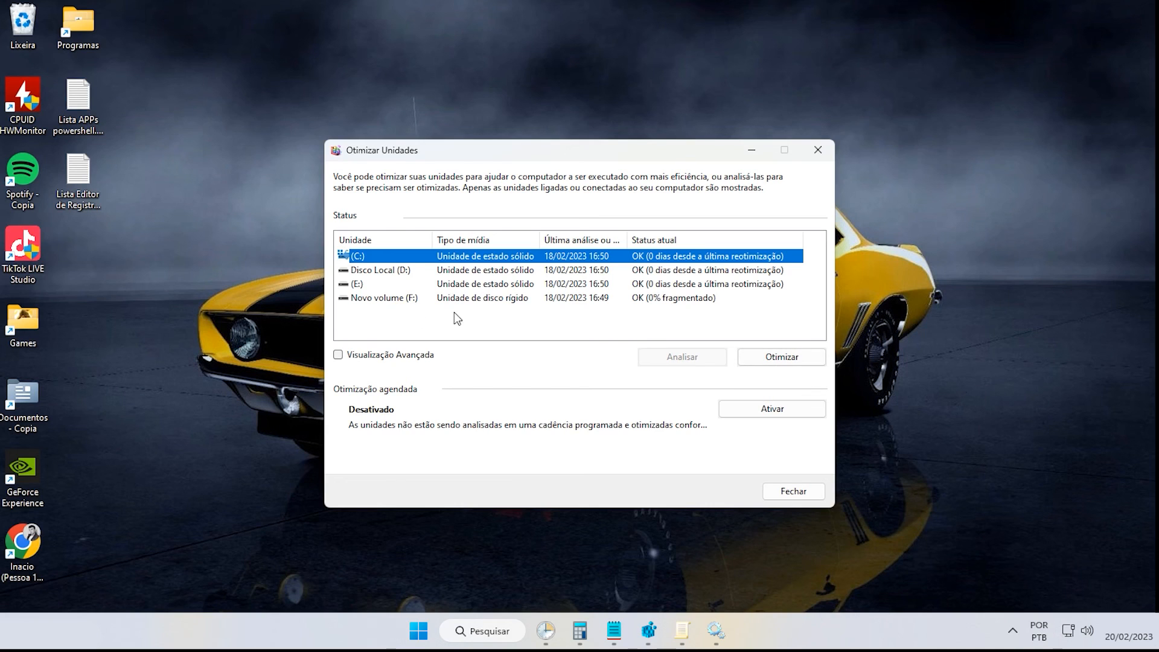
left_click_drag(376, 321, 471, 263)
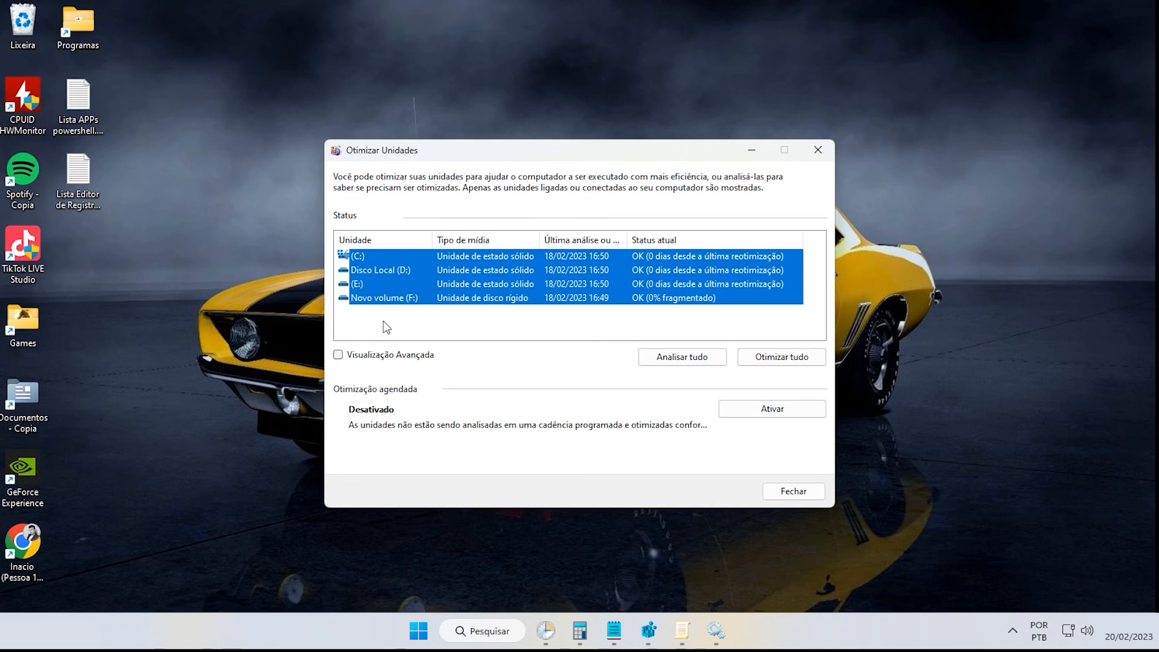
left_click_drag(385, 319, 424, 246)
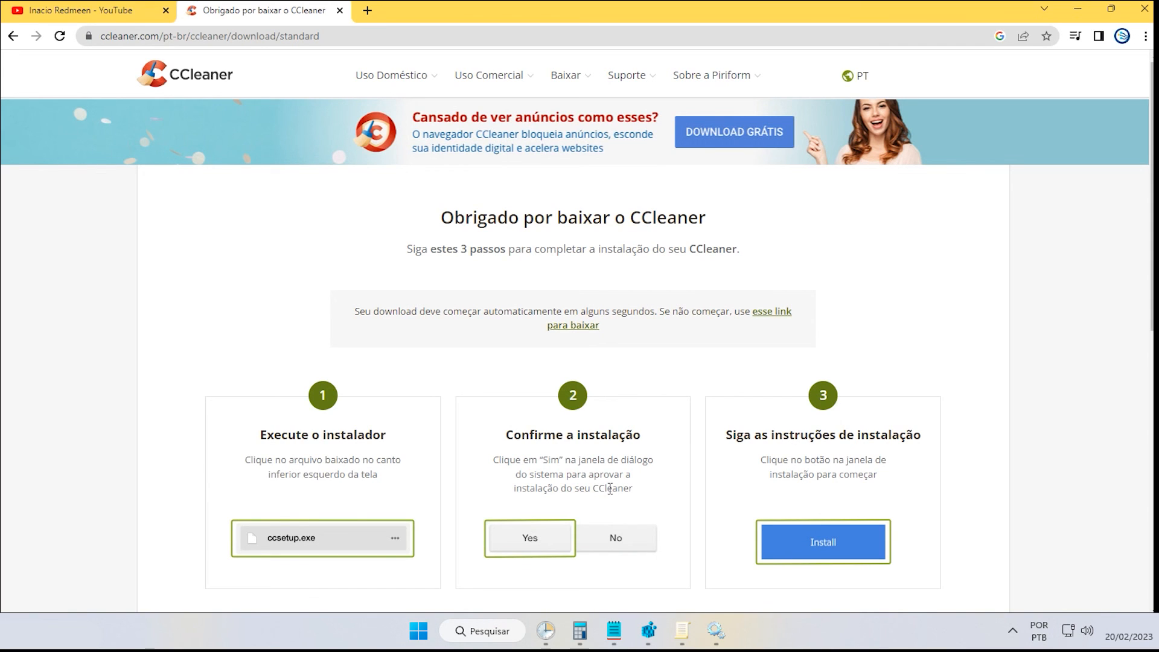
Switch to CCleaner, scan the registry for errors and fix all selected ones without making a registry backup.
mouse_move(716, 631)
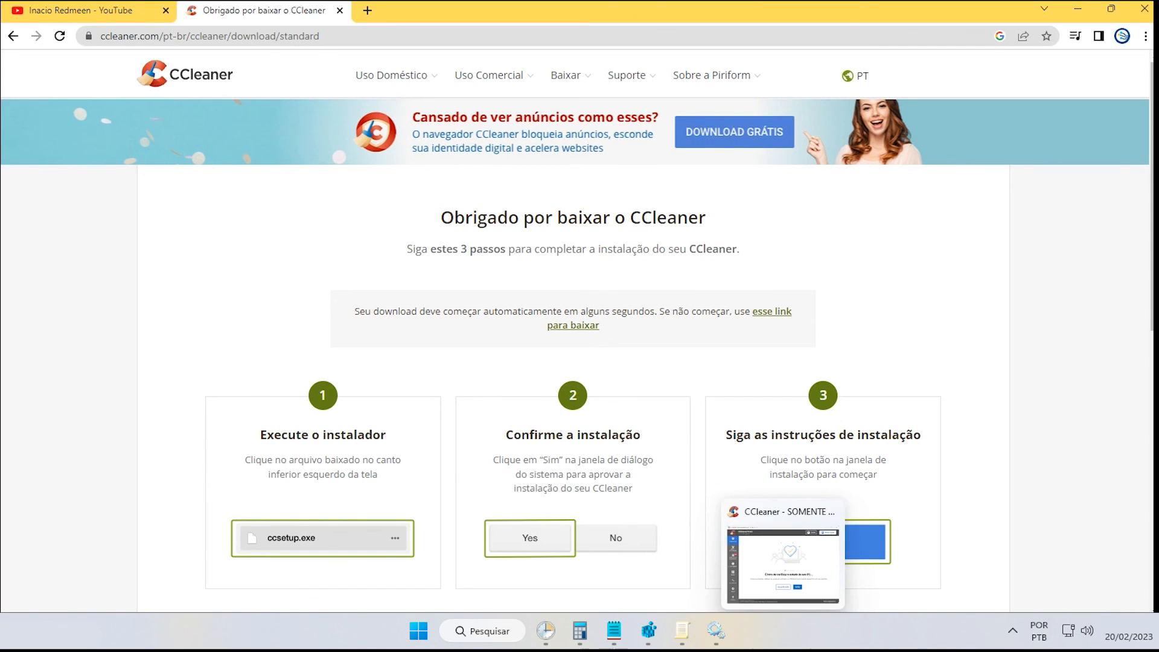
left_click(783, 555)
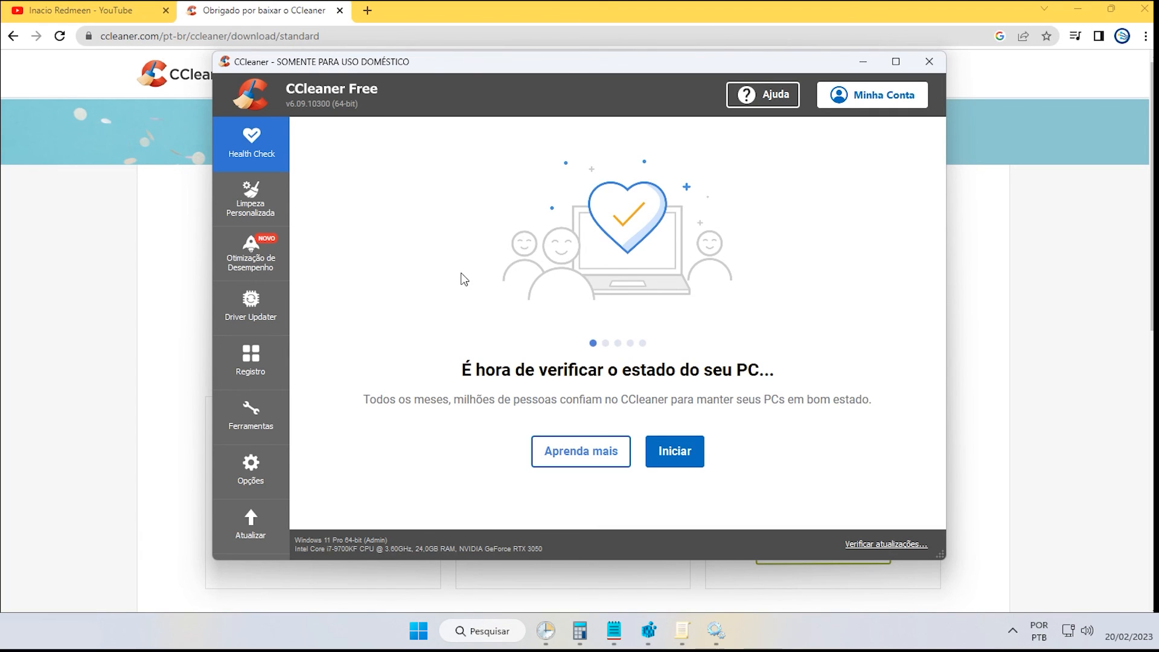
left_click(255, 371)
left_click(505, 515)
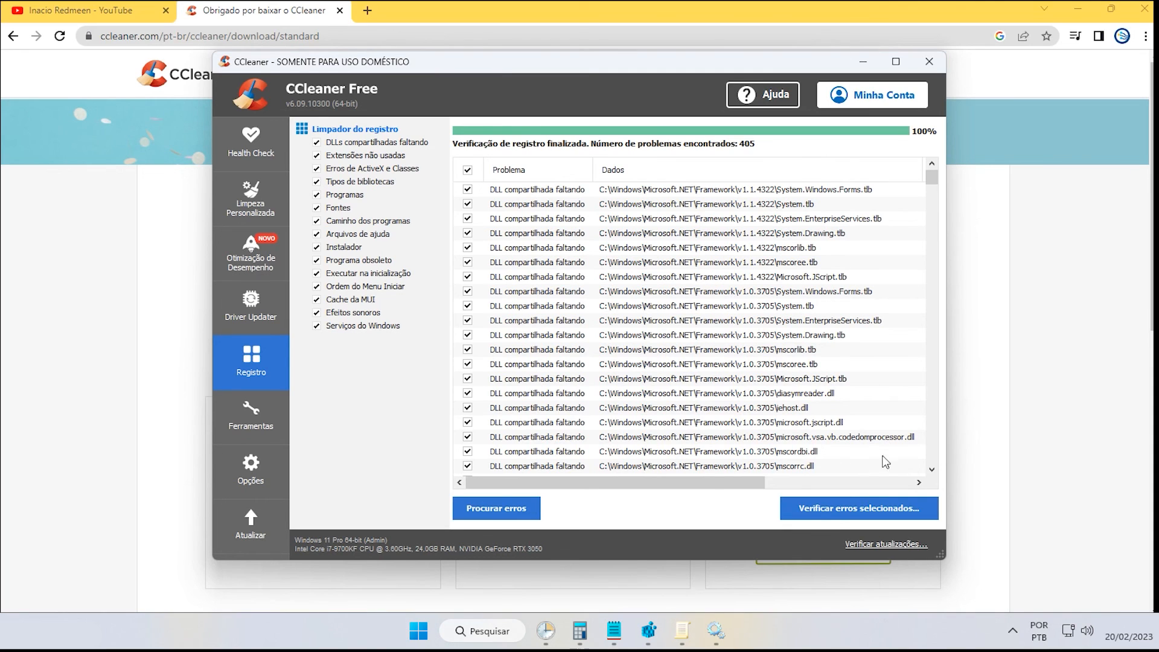
left_click(842, 513)
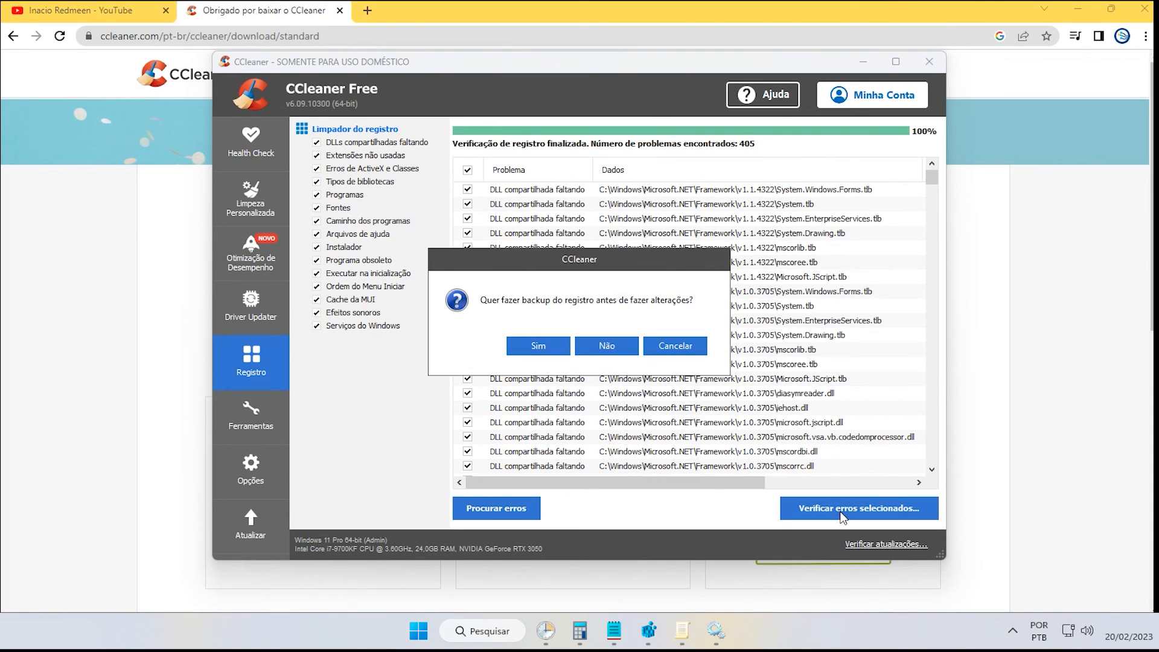
left_click(616, 350)
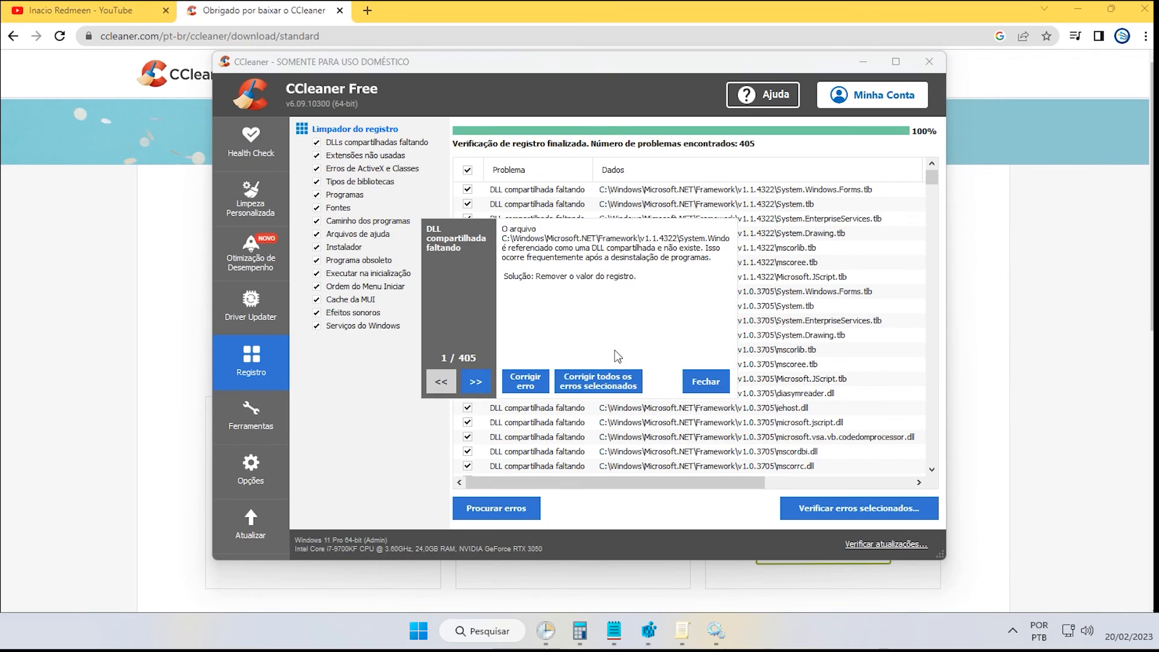
left_click(609, 381)
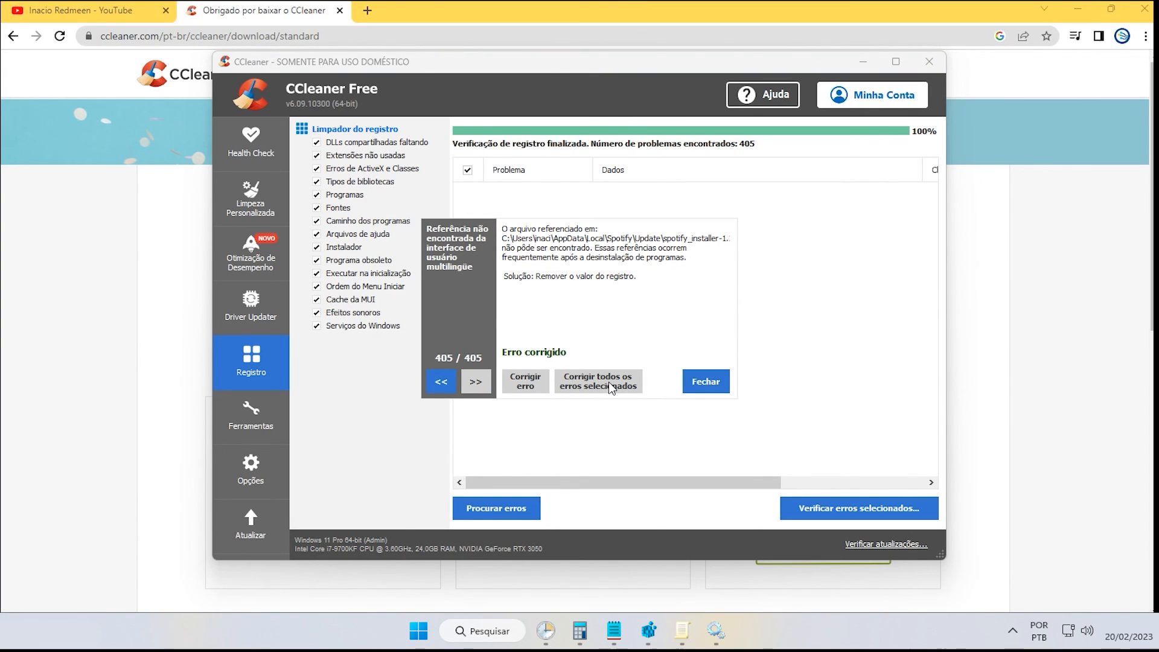
left_click(704, 381)
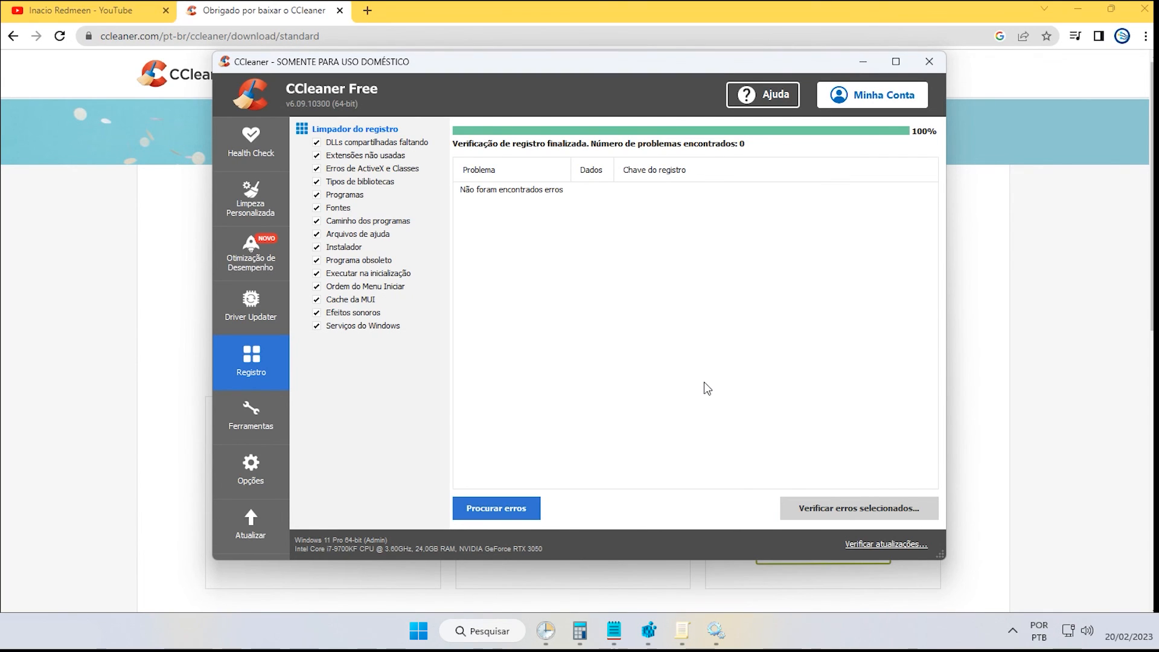
Analyze the system with CCleaner's Limpeza Personalizada, allowing Edge Chromium to be closed, and run the cleaning.
left_click(254, 321)
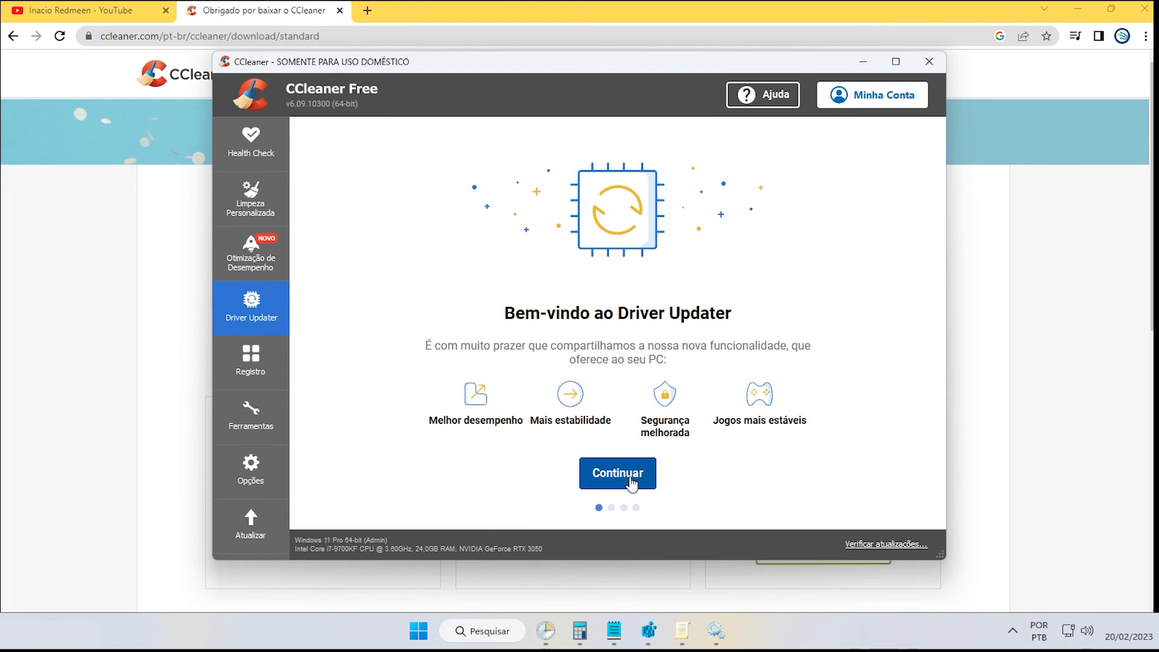
left_click(251, 203)
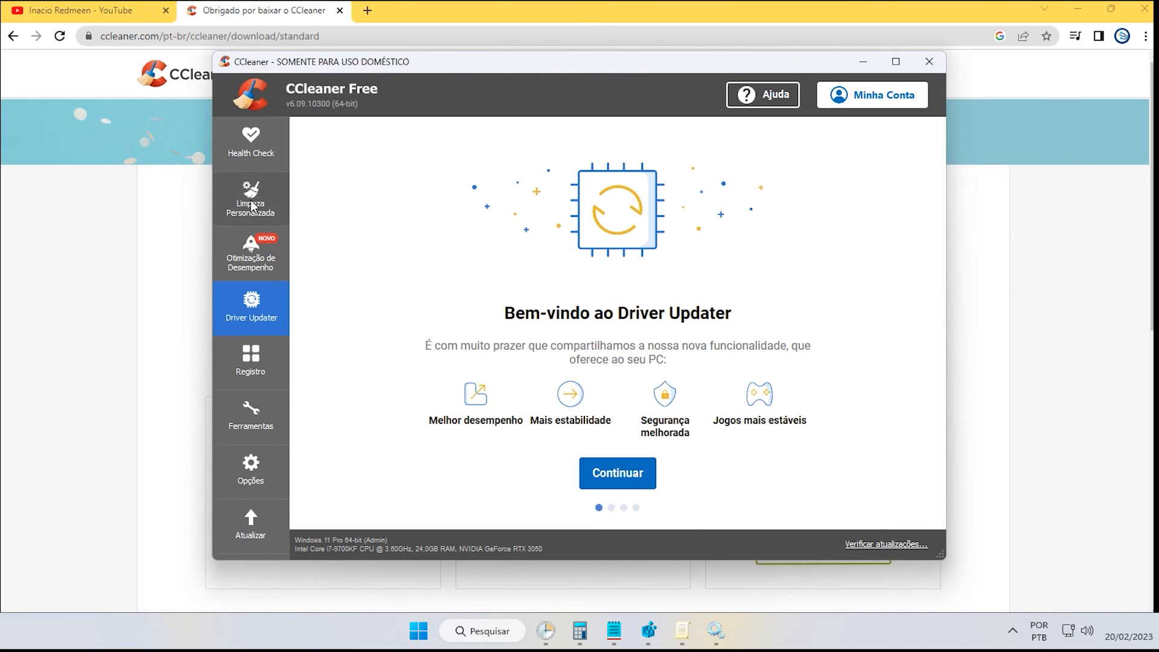
left_click(518, 509)
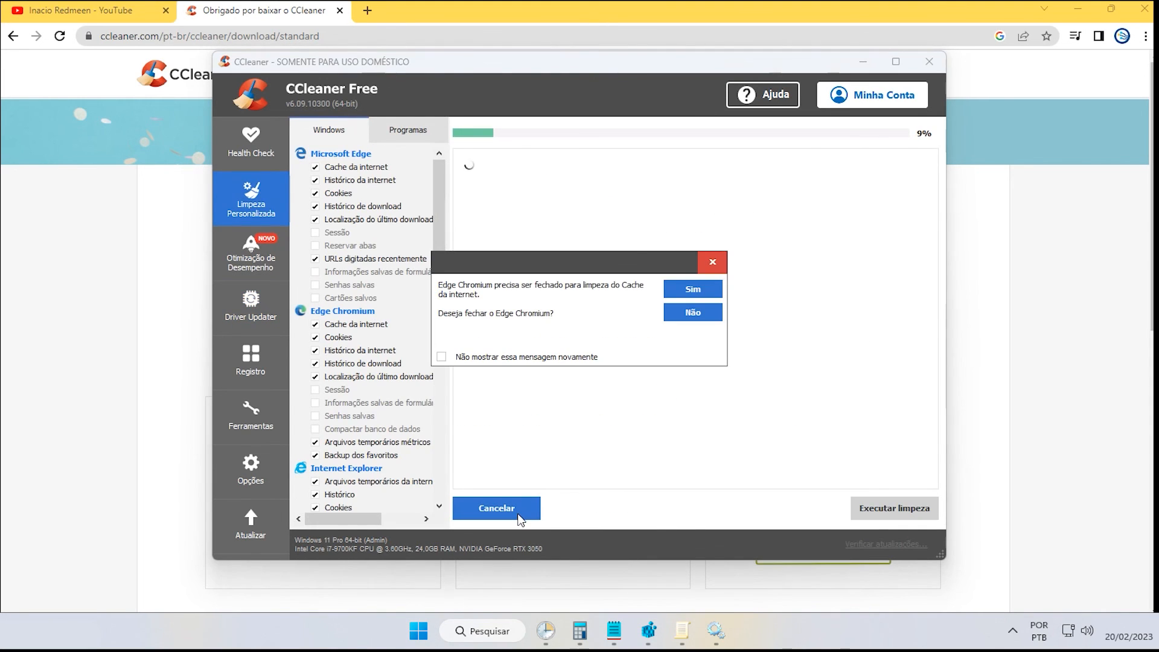
left_click(694, 289)
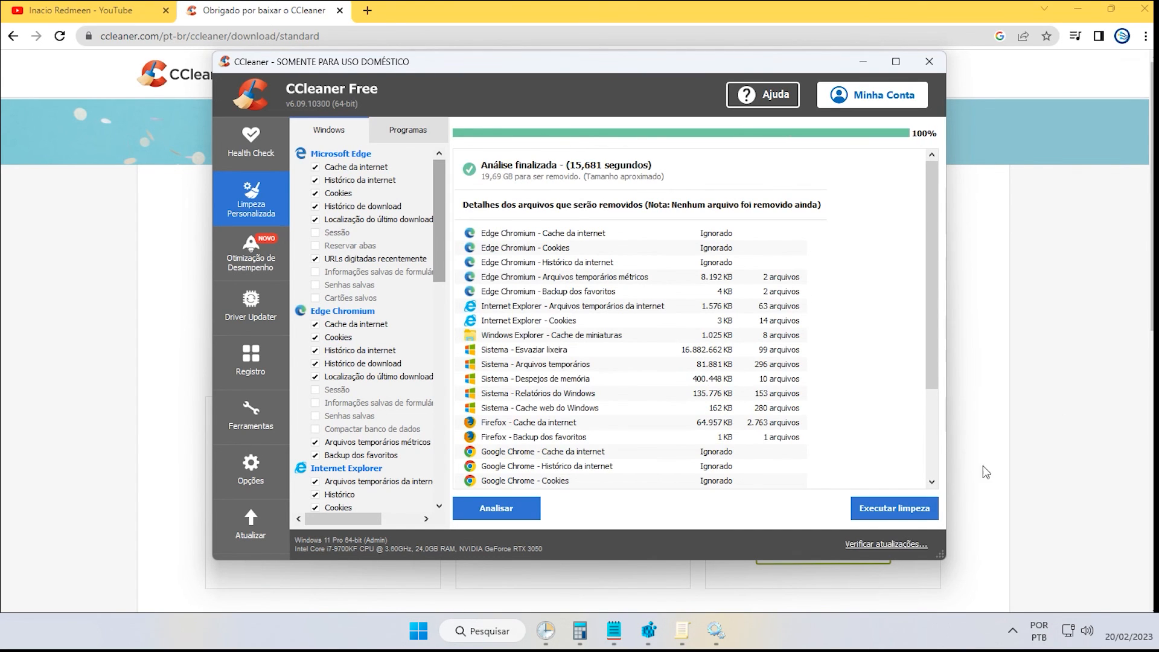
left_click(894, 507)
left_click(681, 289)
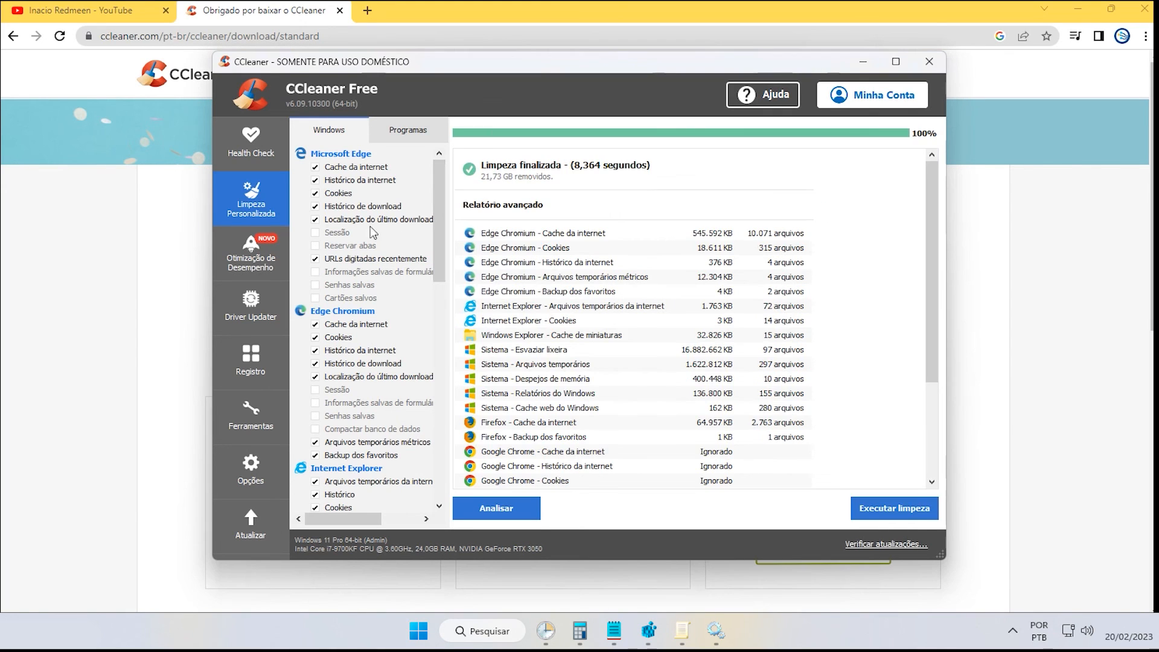
Start the Health Check in CCleaner and switch back to the Chrome window without closing the browser for the analysis.
left_click(250, 146)
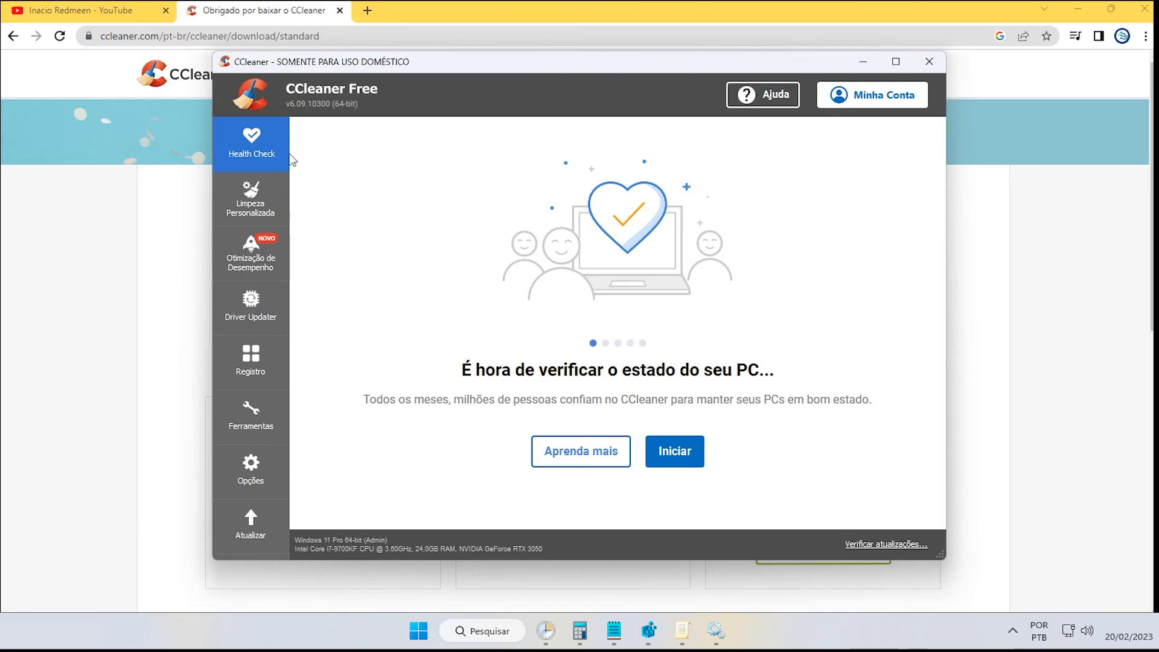
left_click(672, 462)
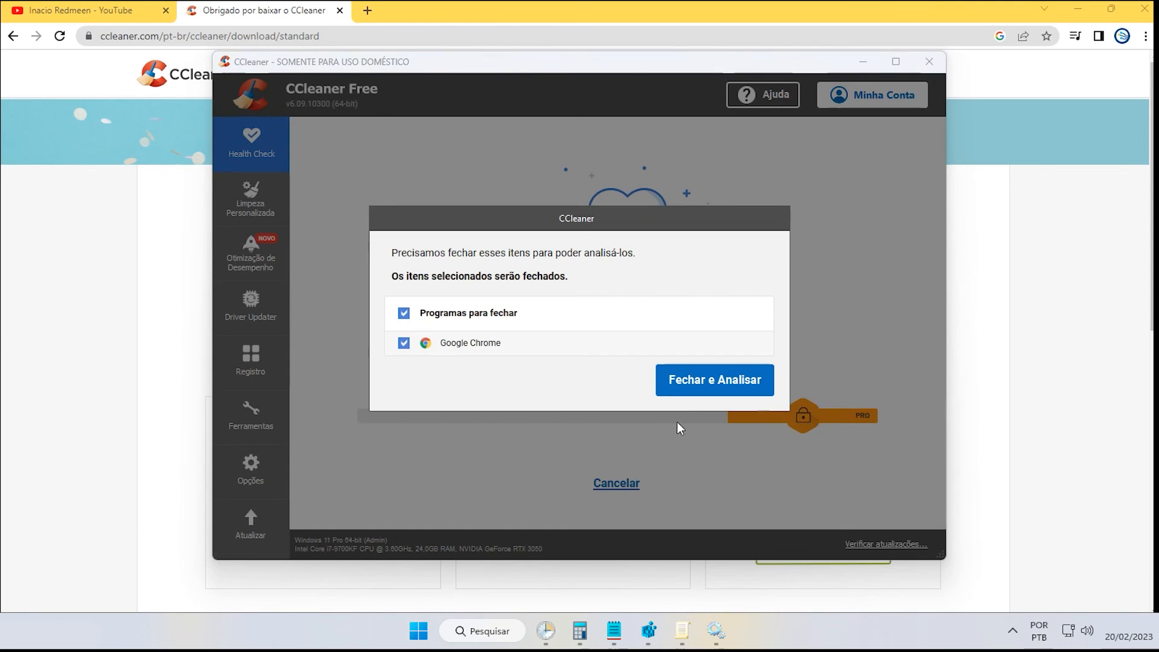
left_click(162, 302)
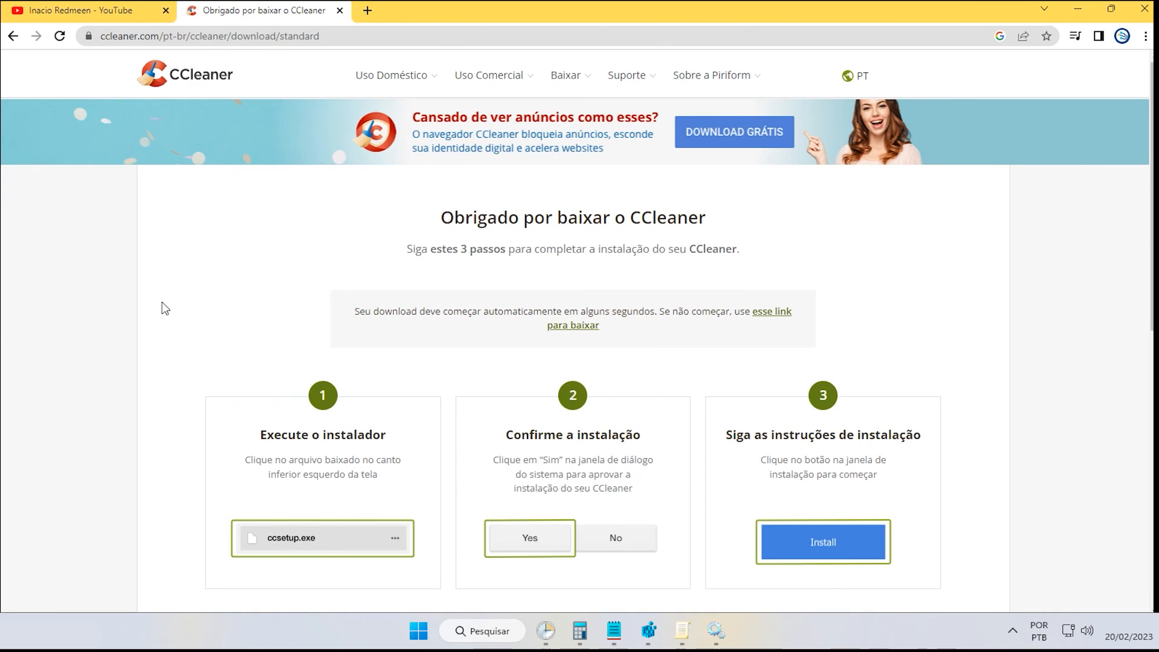
Search for aio runtimes in a new tab and review the ComputerBase All in One Runtimes download page, accepting its consent notice.
left_click(365, 12)
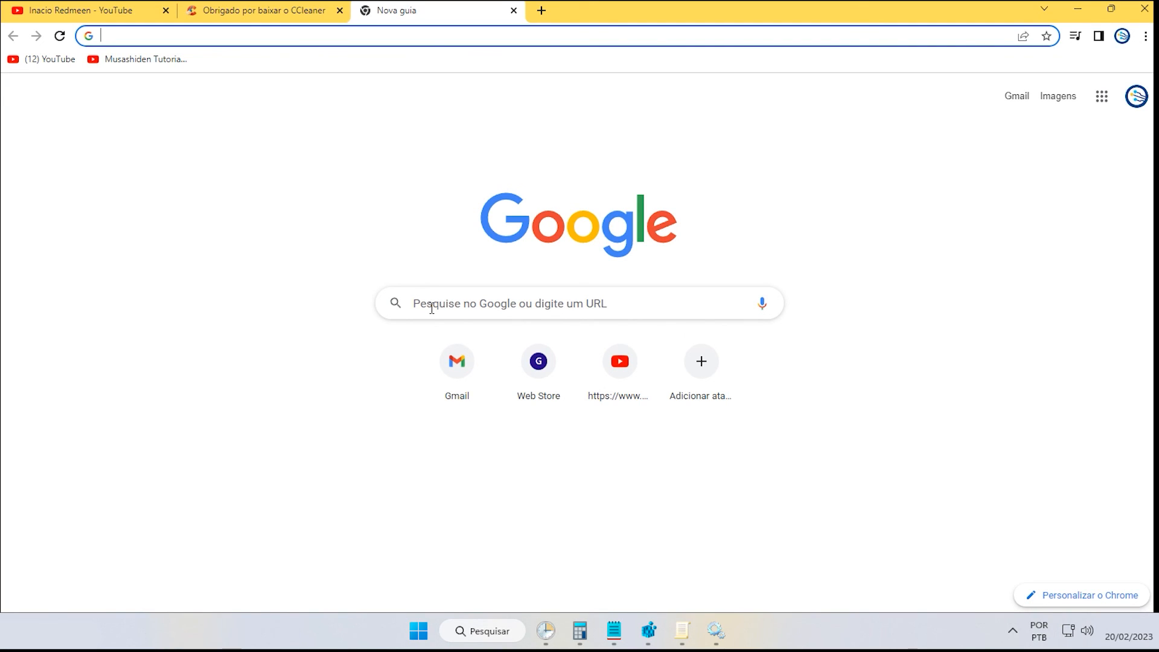
type("aio")
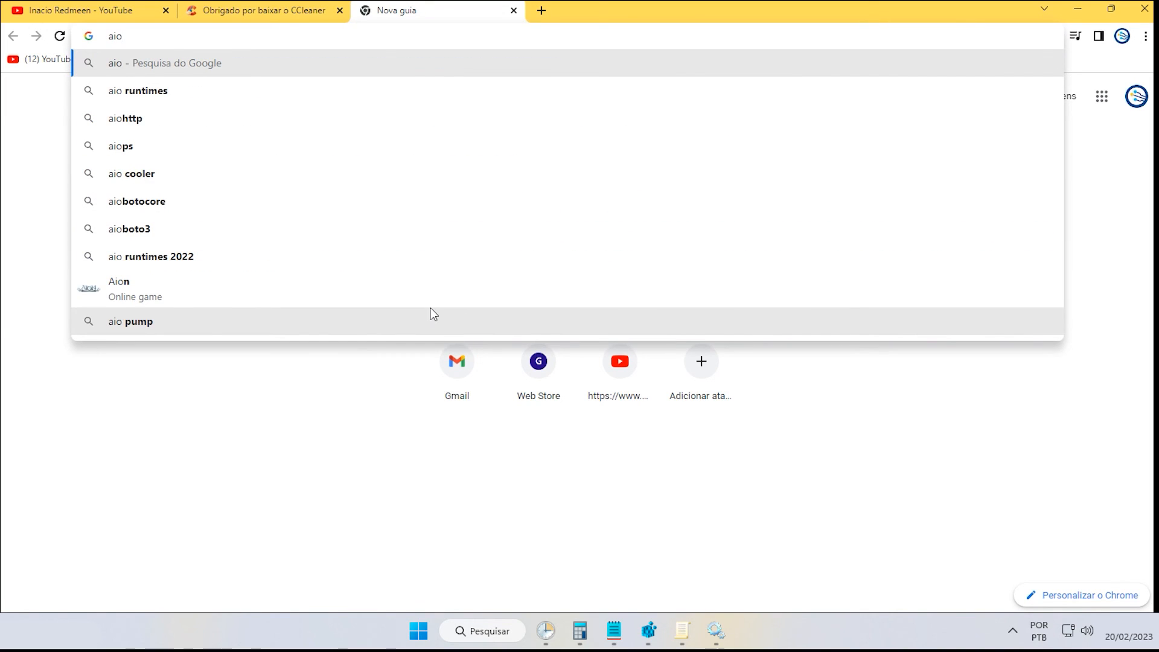
left_click(230, 90)
left_click(241, 253)
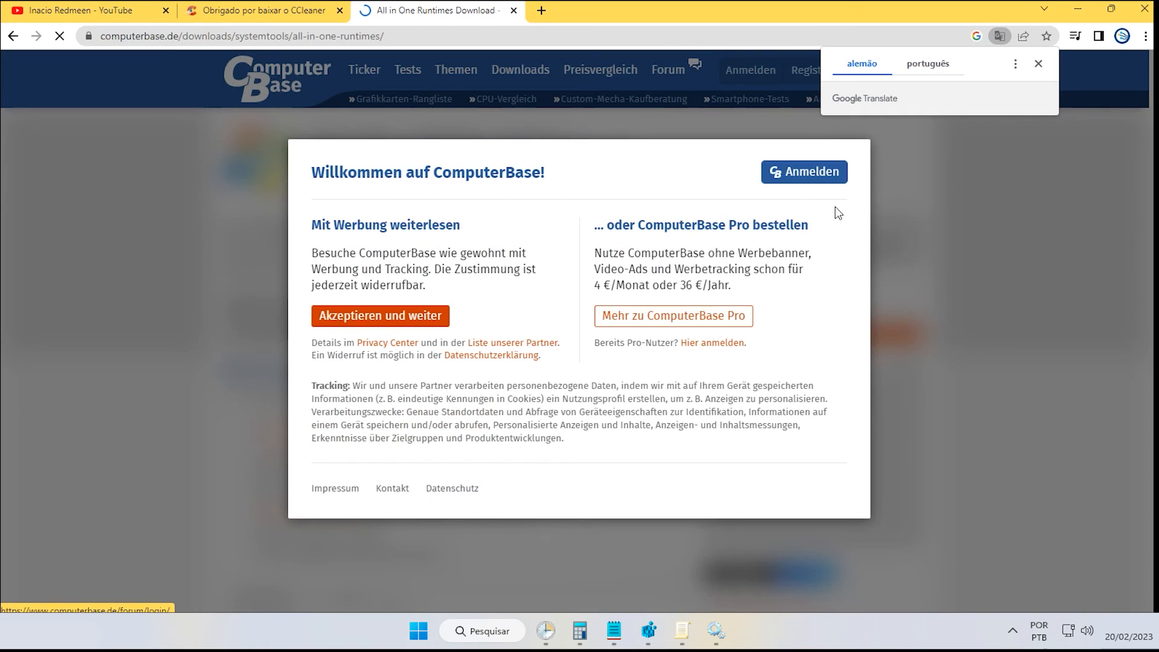
left_click(447, 317)
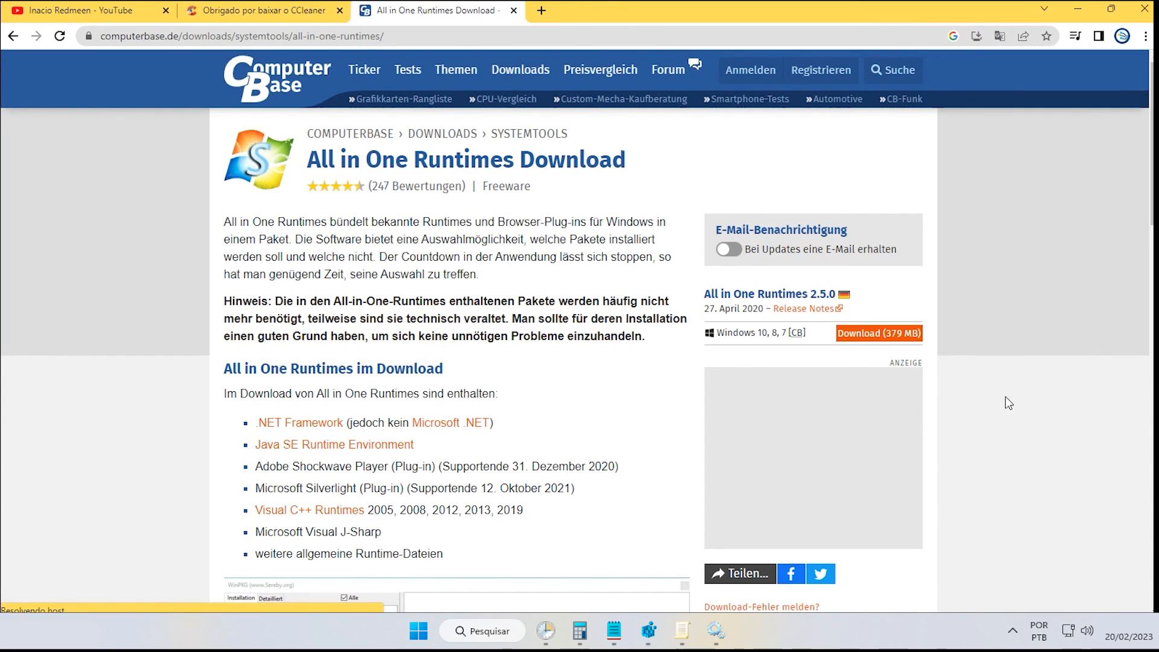
scroll(1147, 336, "down", 7)
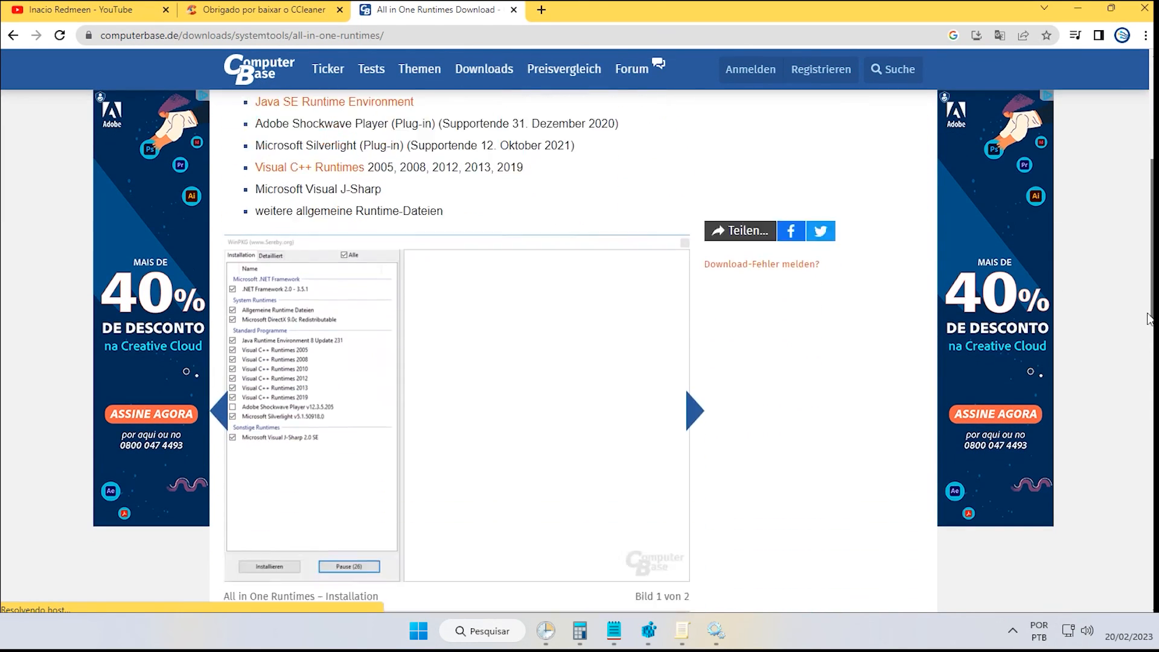
left_click_drag(1146, 331, 1146, 316)
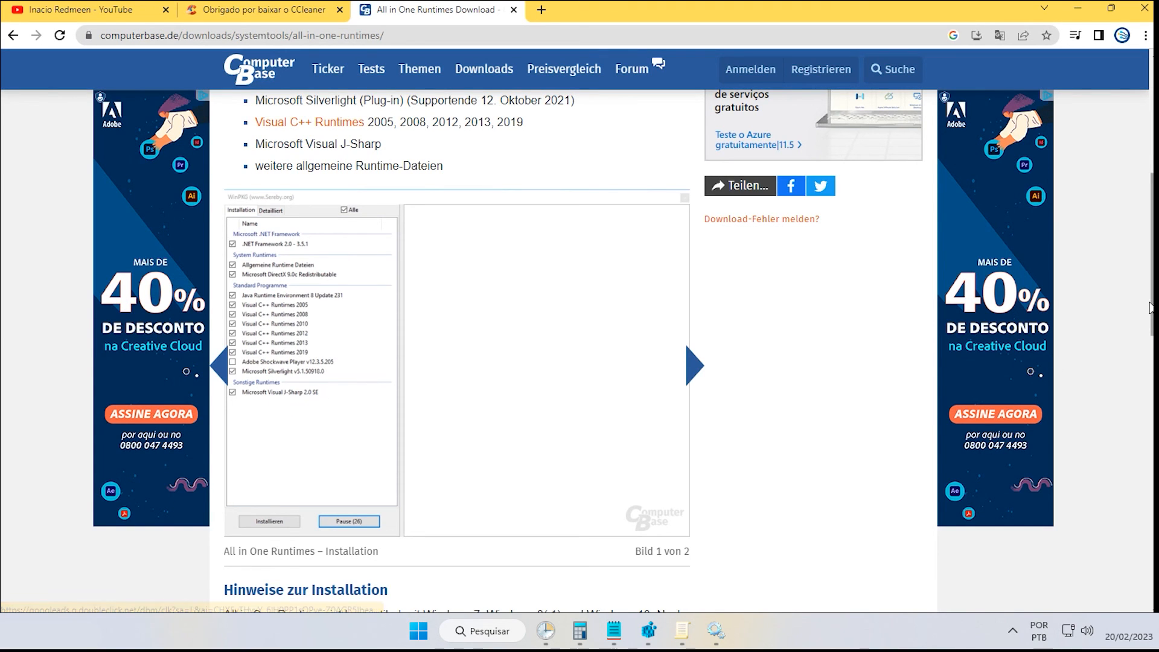
scroll(583, 368, "up", 6)
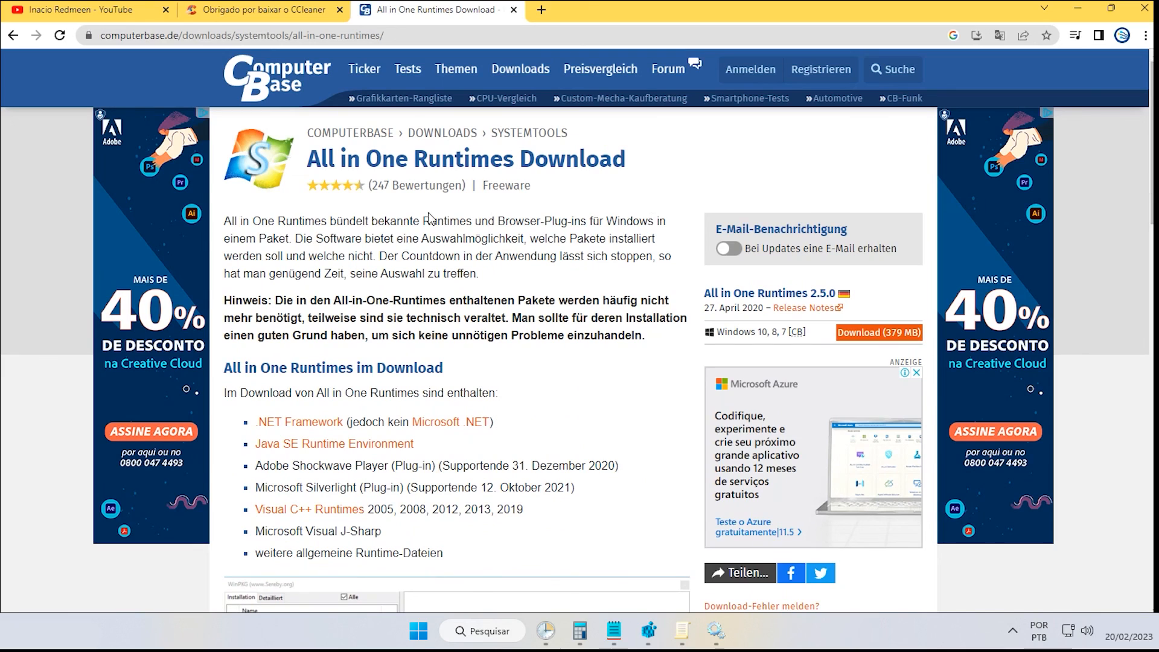